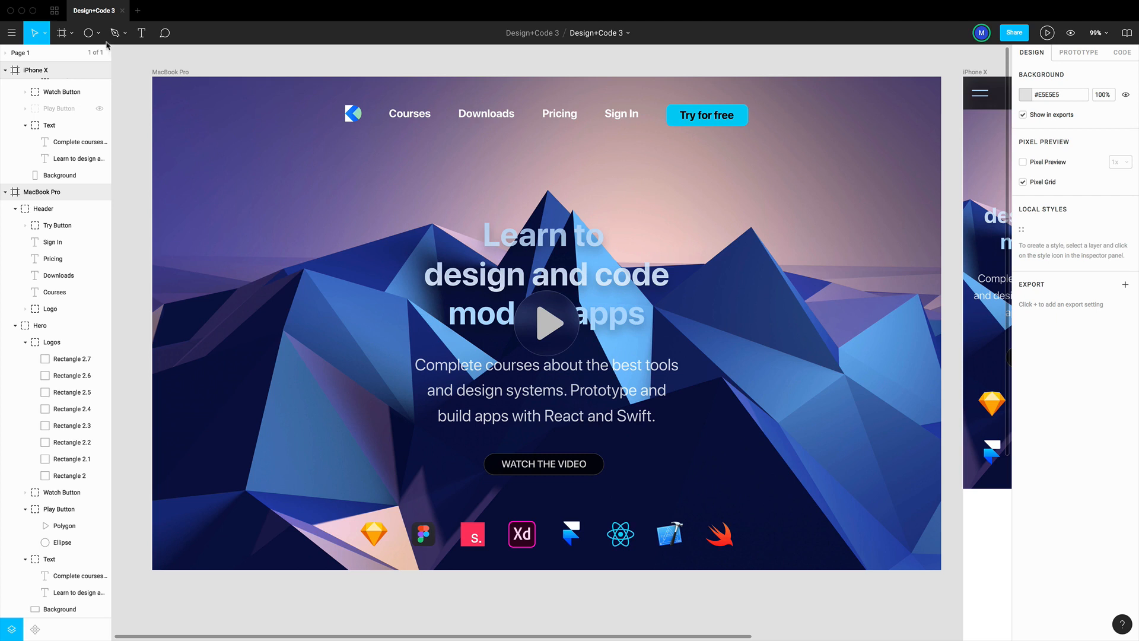
# Create a new file in the Design+Code 3 project and name it Design System.
pyautogui.click(58, 16)
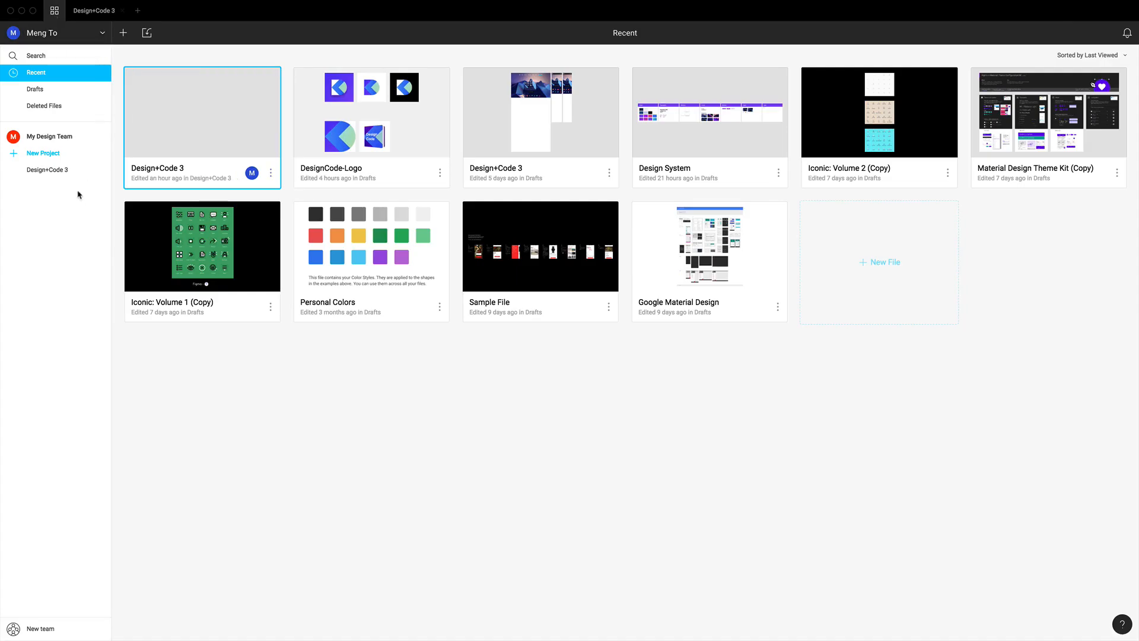
pyautogui.click(66, 173)
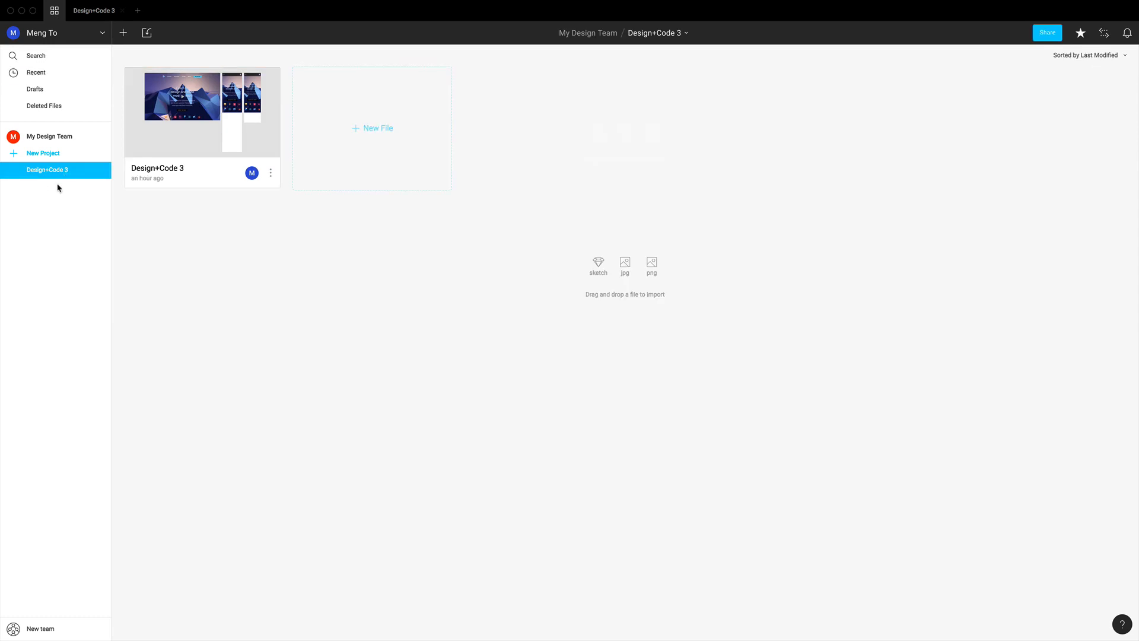
pyautogui.click(329, 160)
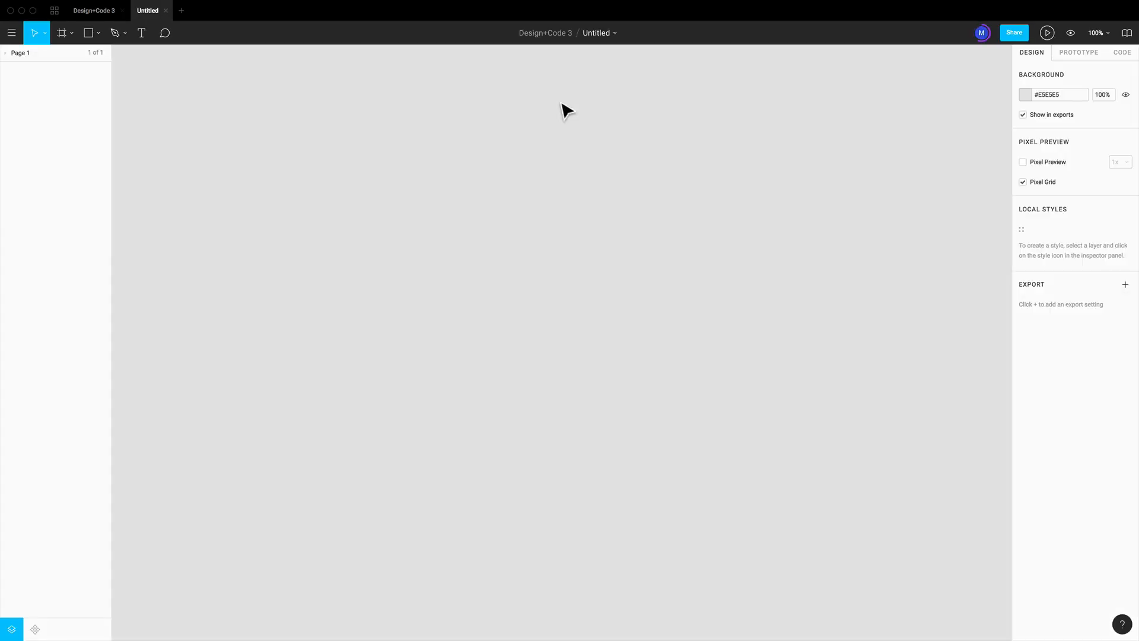
pyautogui.click(595, 34)
pyautogui.write('D')
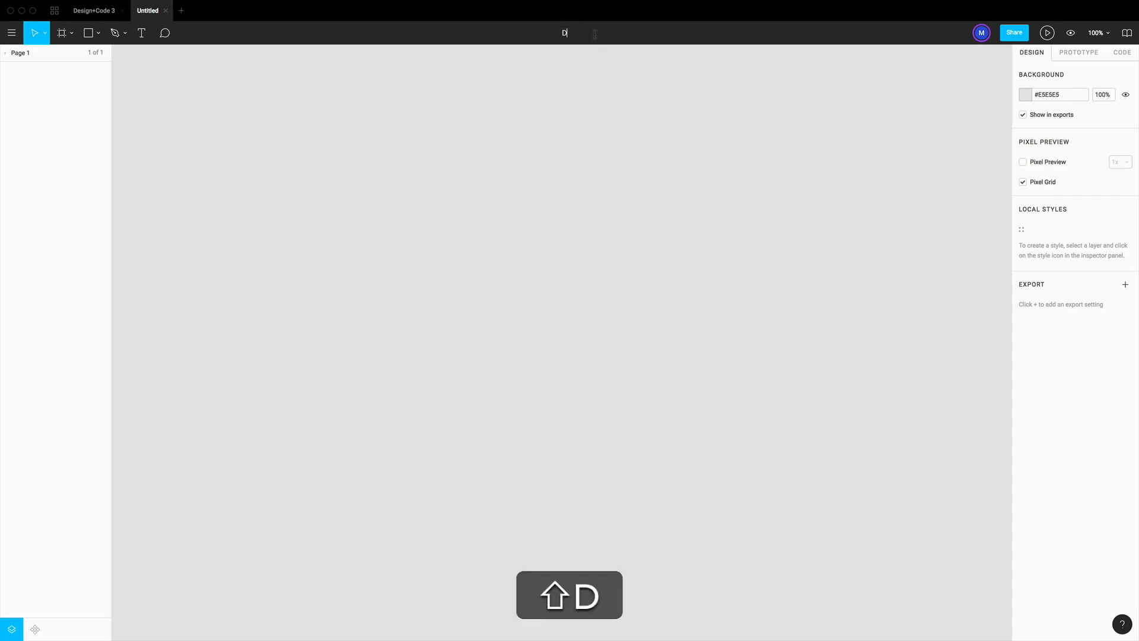
pyautogui.write('esign System')
pyautogui.press('Return')
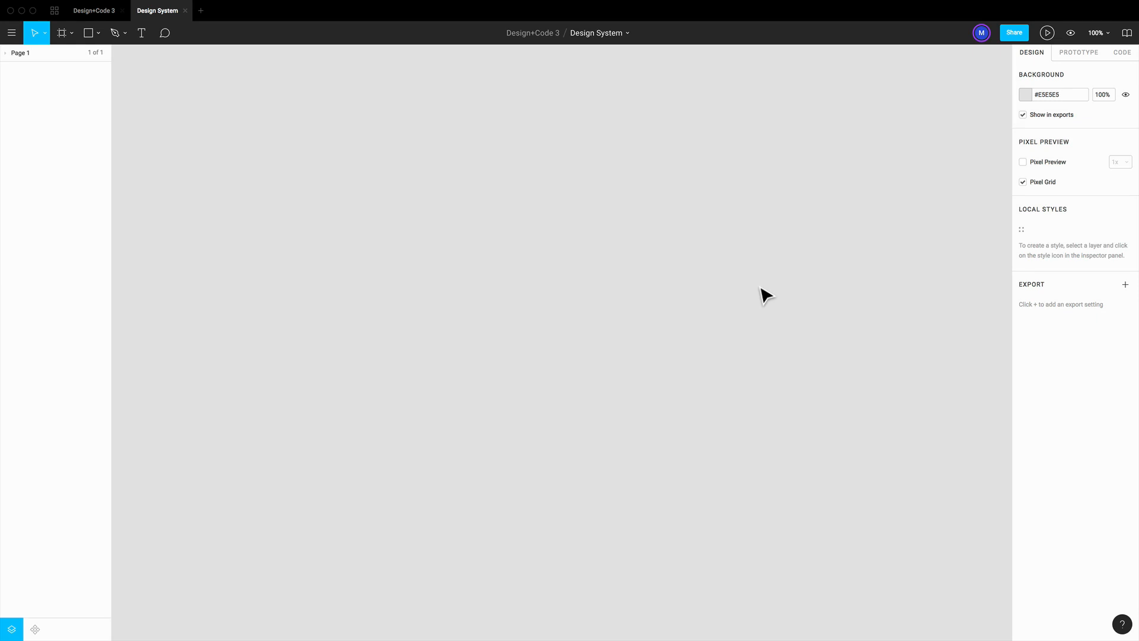
# Add a desktop frame using the MacBook Pro preset and rename it Colors.
pyautogui.press('f')
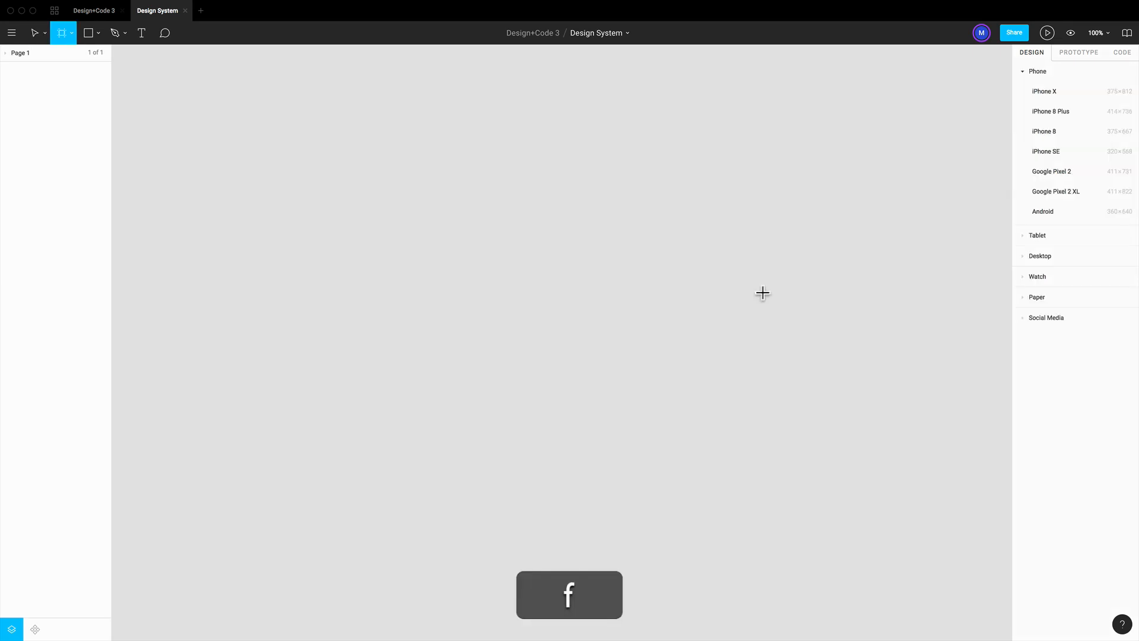
pyautogui.click(1025, 259)
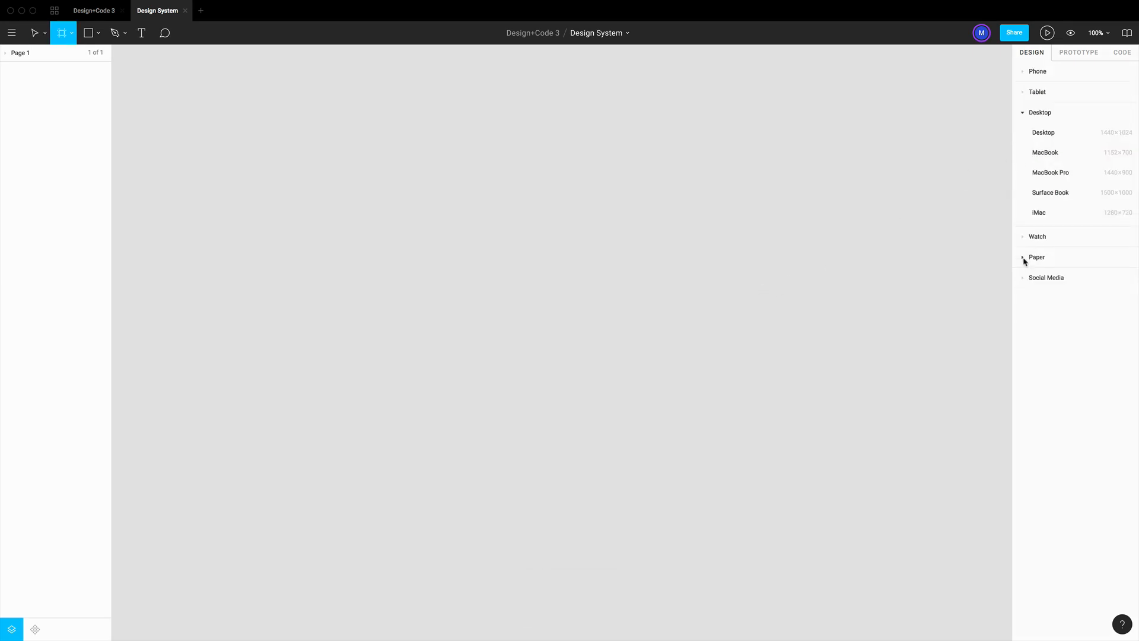
pyautogui.click(1049, 173)
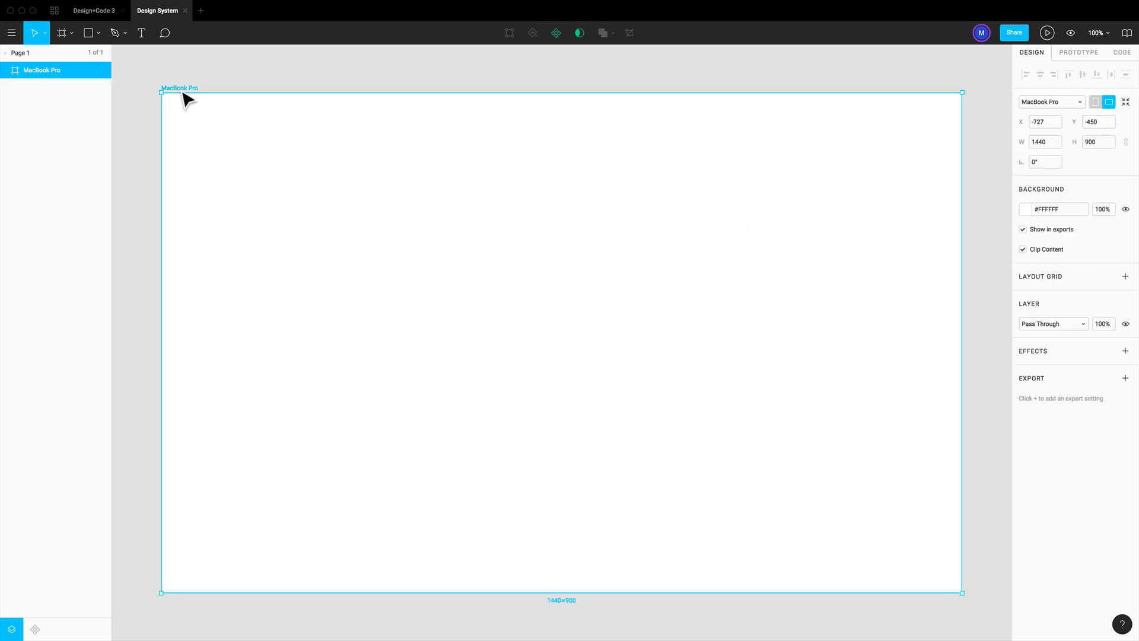
pyautogui.doubleClick(89, 73)
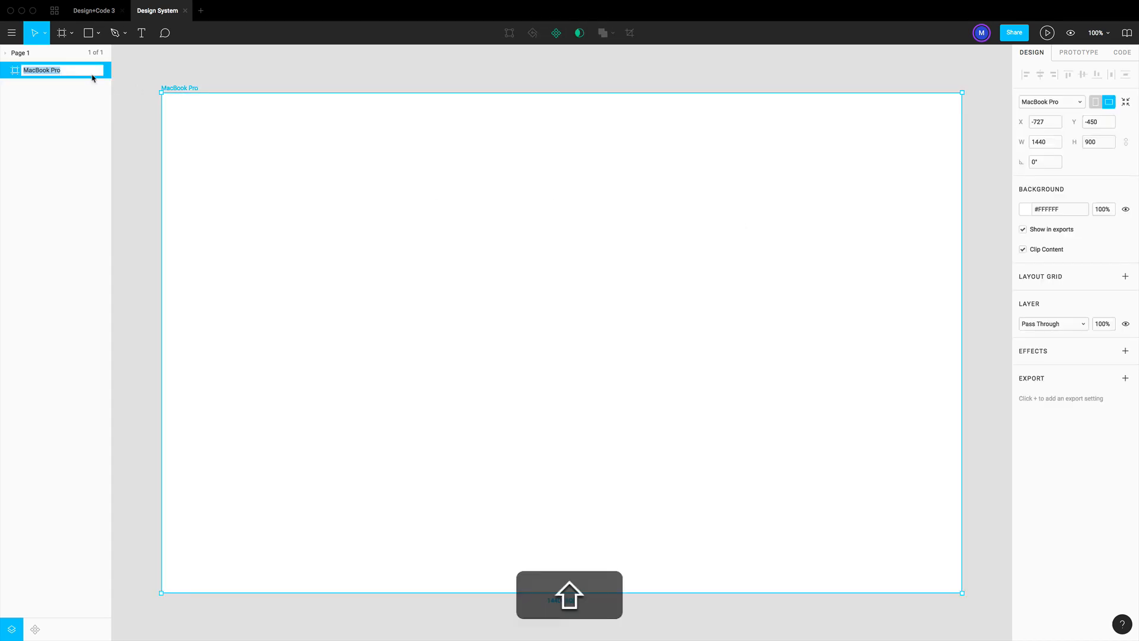
pyautogui.write('Colors')
pyautogui.press('Return')
pyautogui.press('Escape')
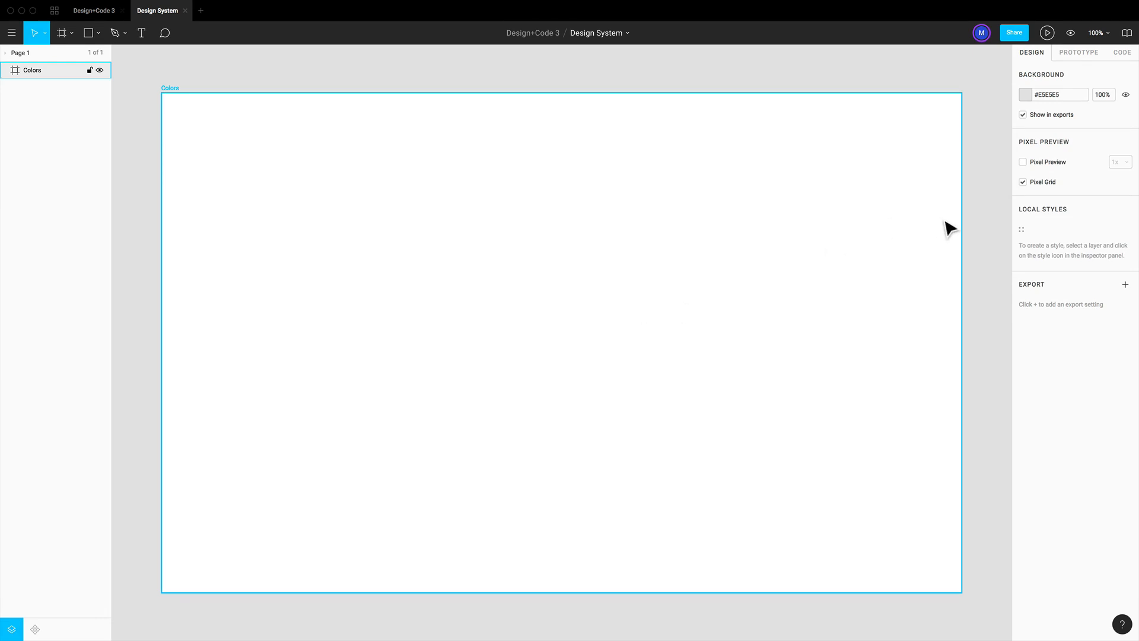
pyautogui.click(969, 234)
pyautogui.click(979, 236)
# Add a 10 px layout grid to the Colors frame and save it as a grid style named Grid 10pt.
pyautogui.click(896, 221)
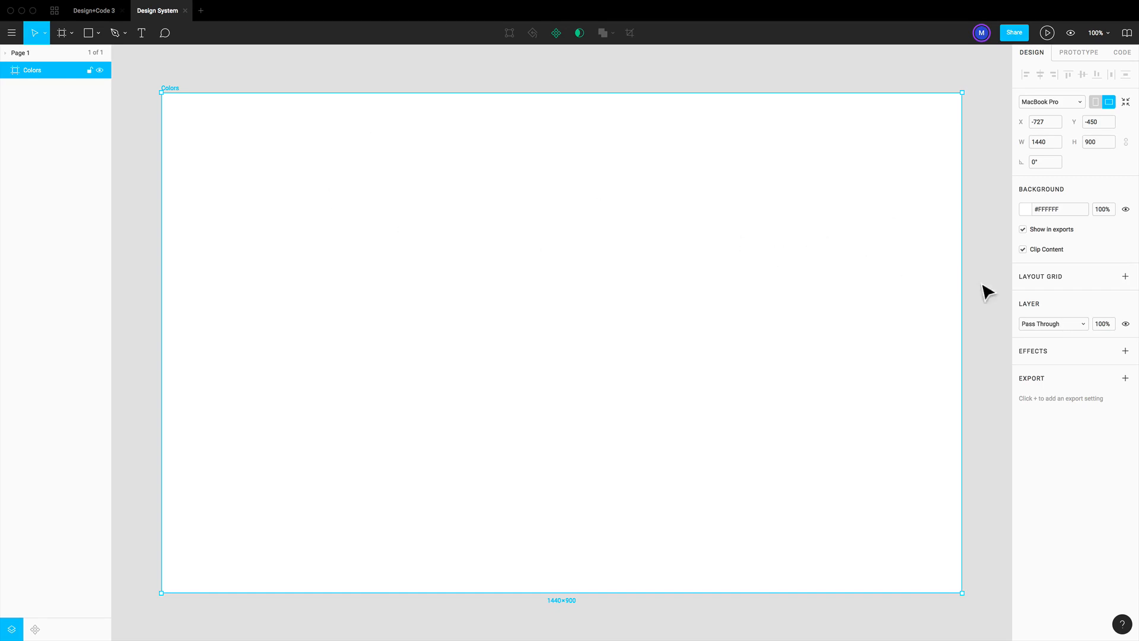
pyautogui.click(1126, 278)
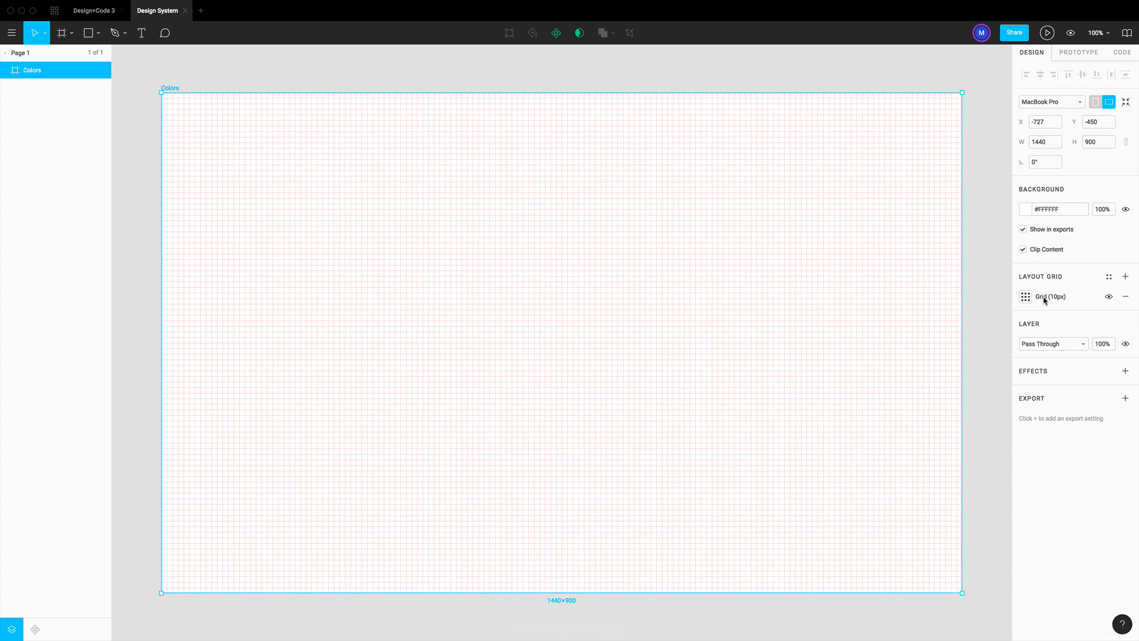
pyautogui.click(1109, 279)
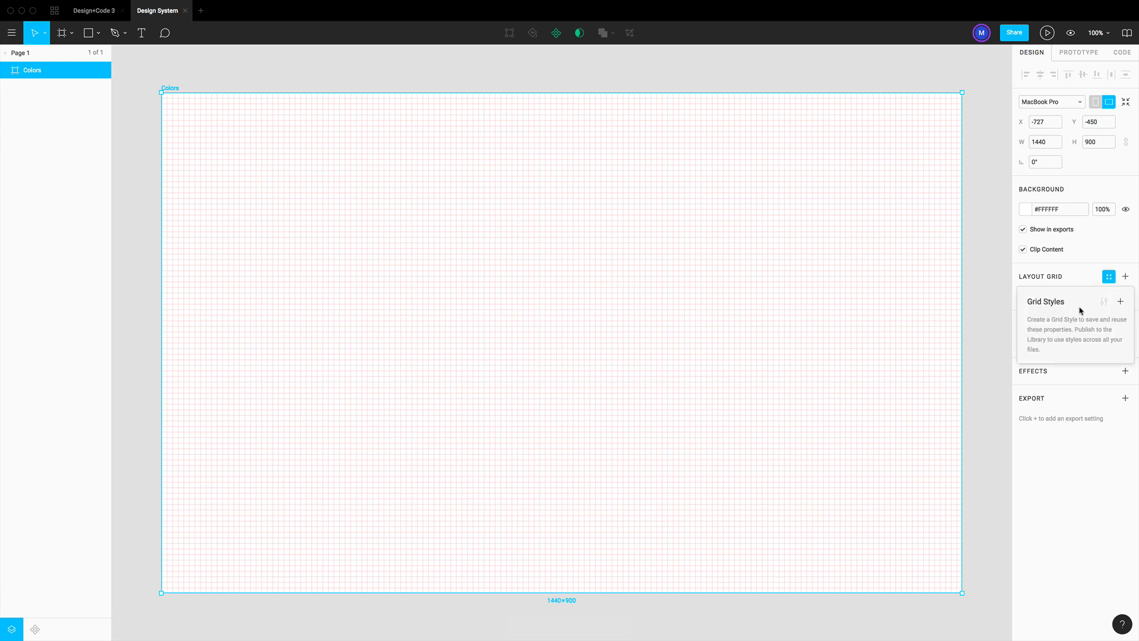
pyautogui.click(1122, 304)
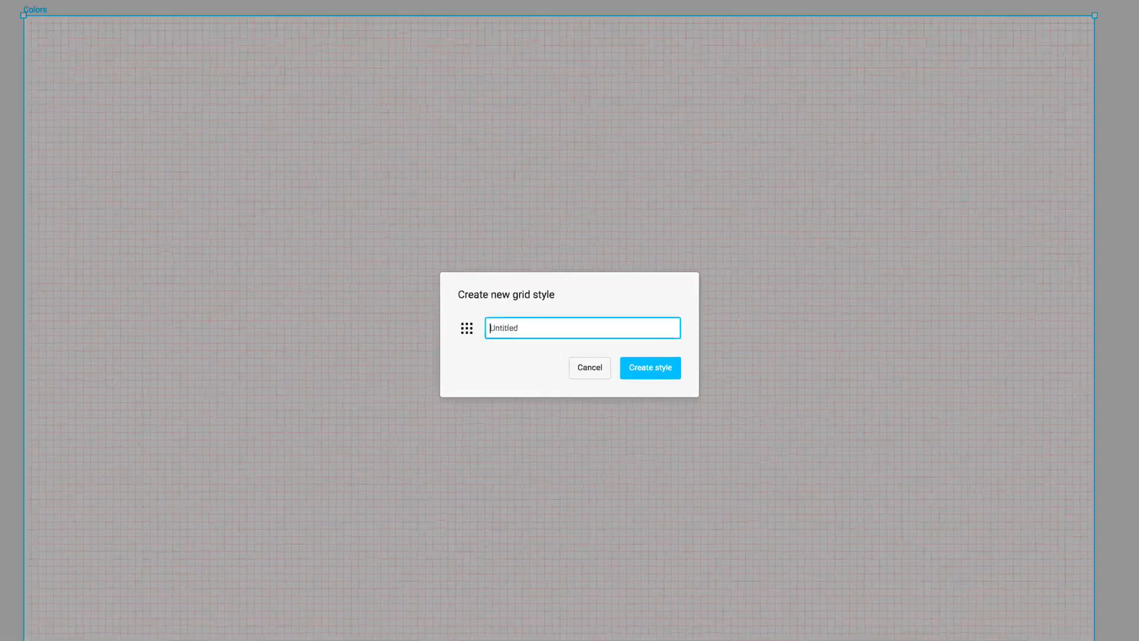
pyautogui.write('Grid')
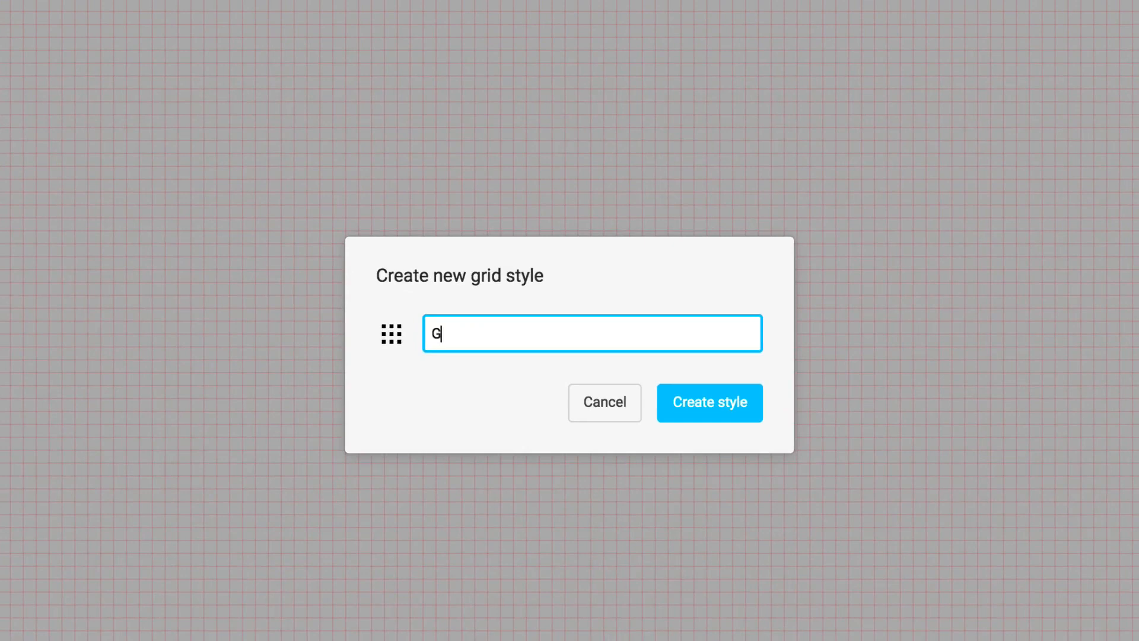
pyautogui.write(' 10pt')
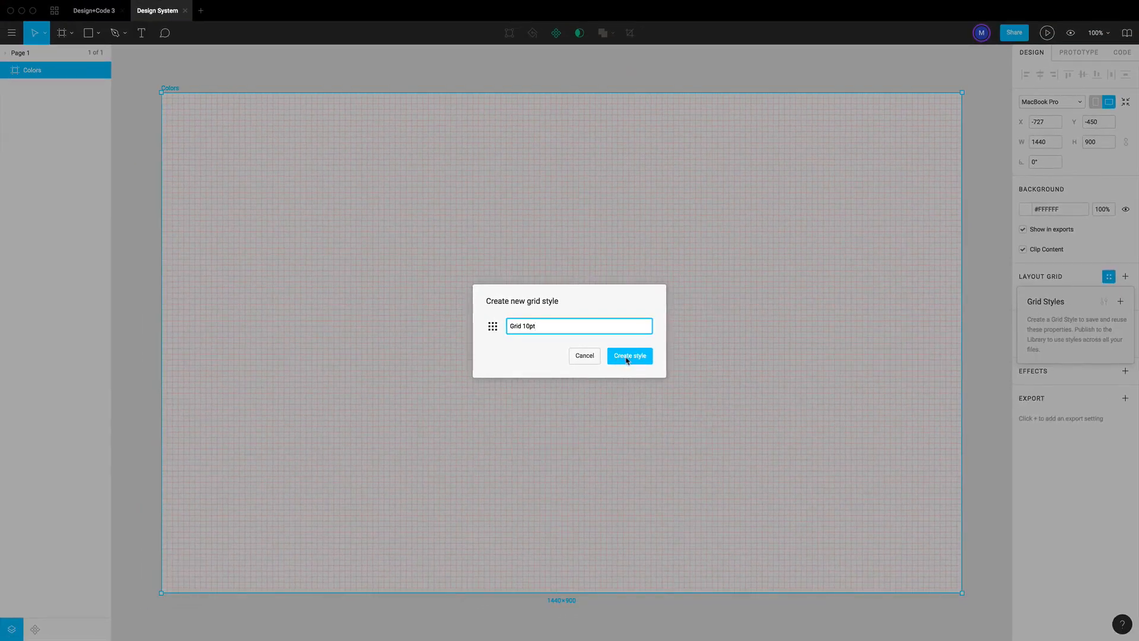
pyautogui.click(703, 407)
pyautogui.click(988, 365)
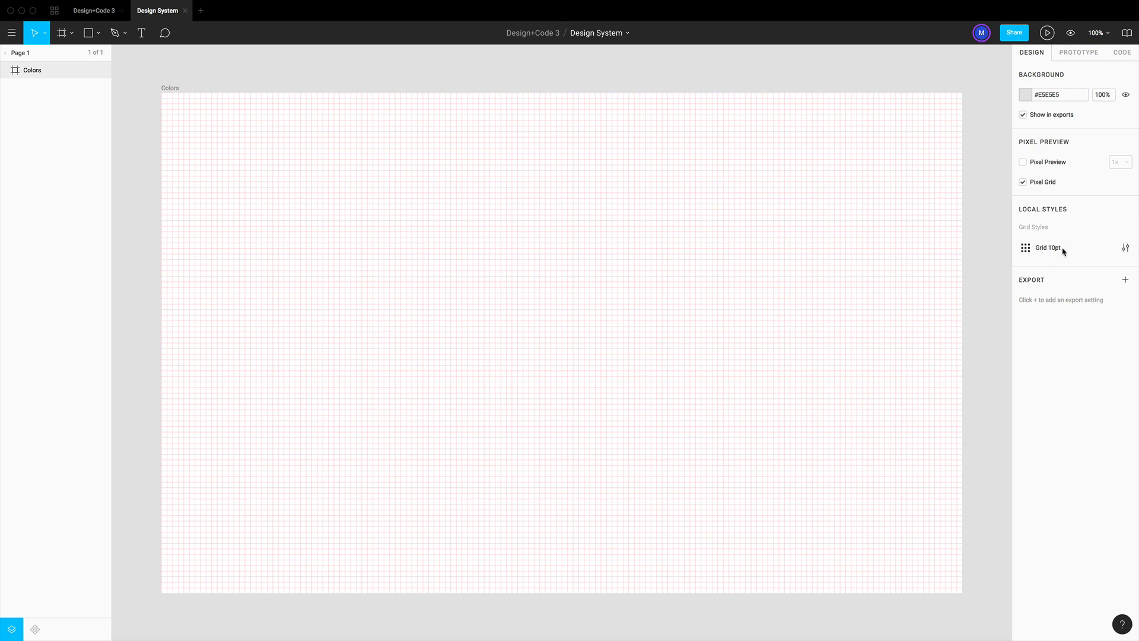
# Remove the grid style from the Colors frame and add a new layout grid with a size of 8.
pyautogui.hscroll(1, 987, 269)
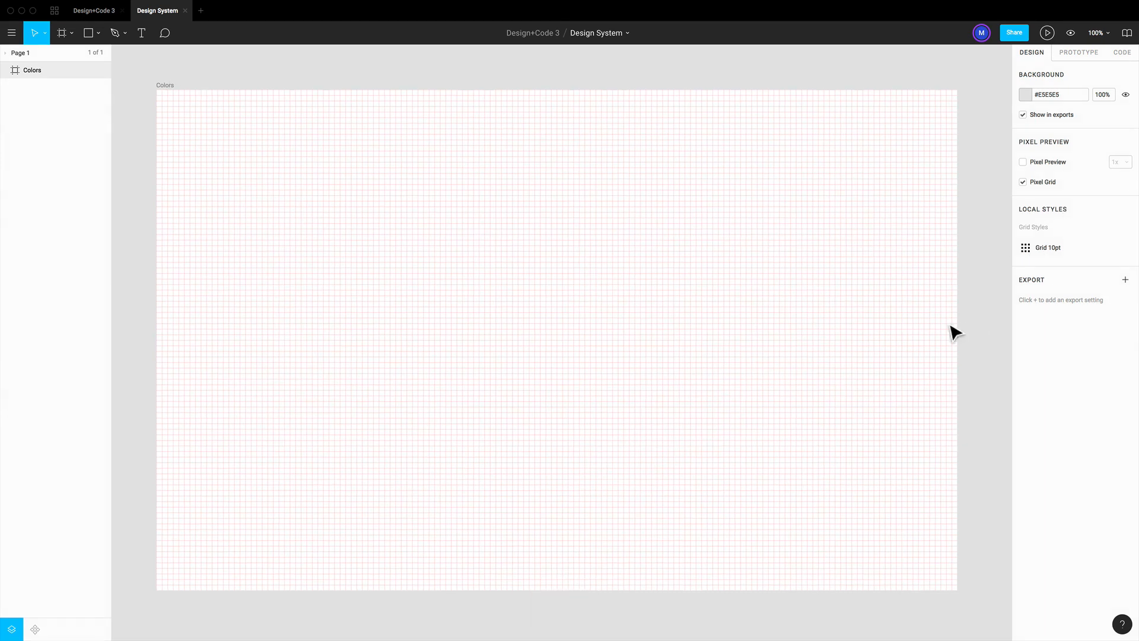
pyautogui.click(758, 321)
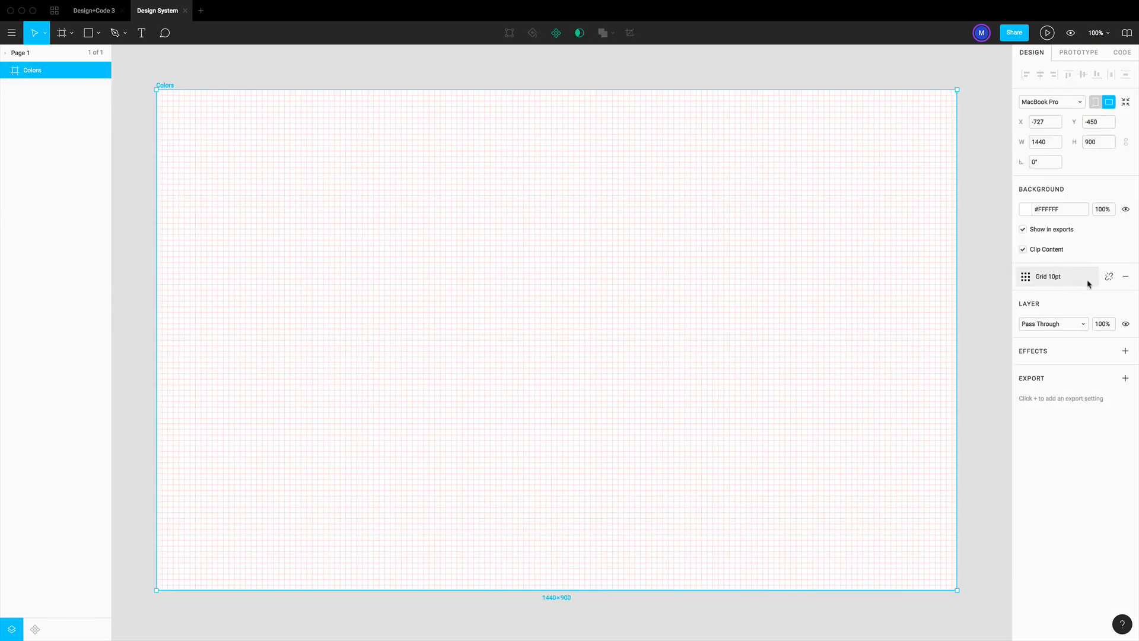
pyautogui.click(1125, 278)
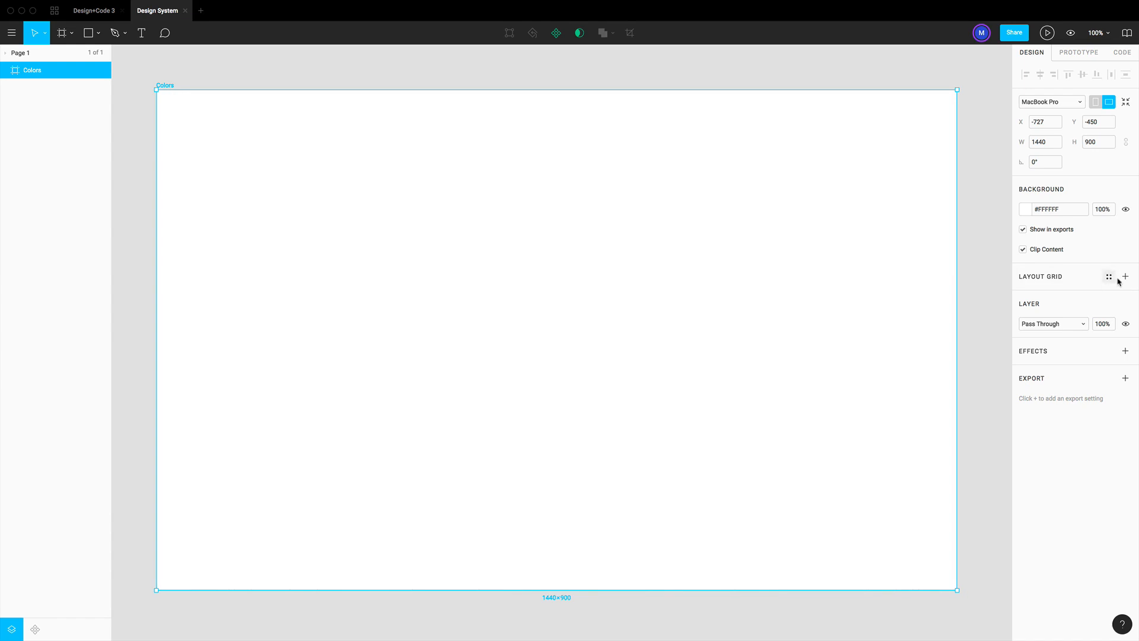
pyautogui.click(1124, 280)
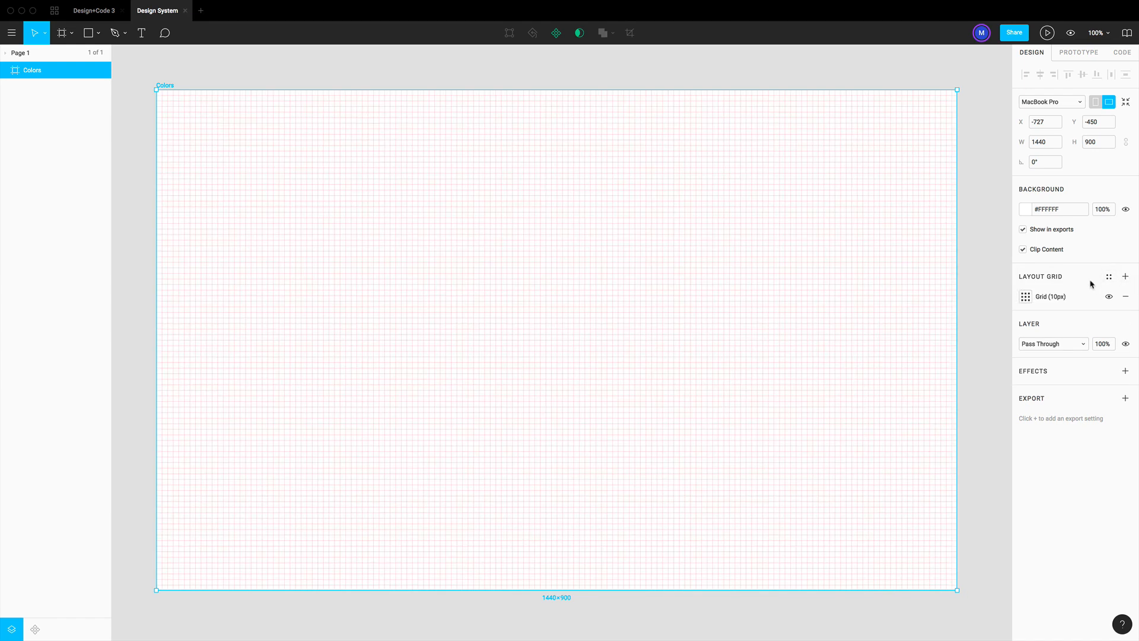
pyautogui.click(1025, 296)
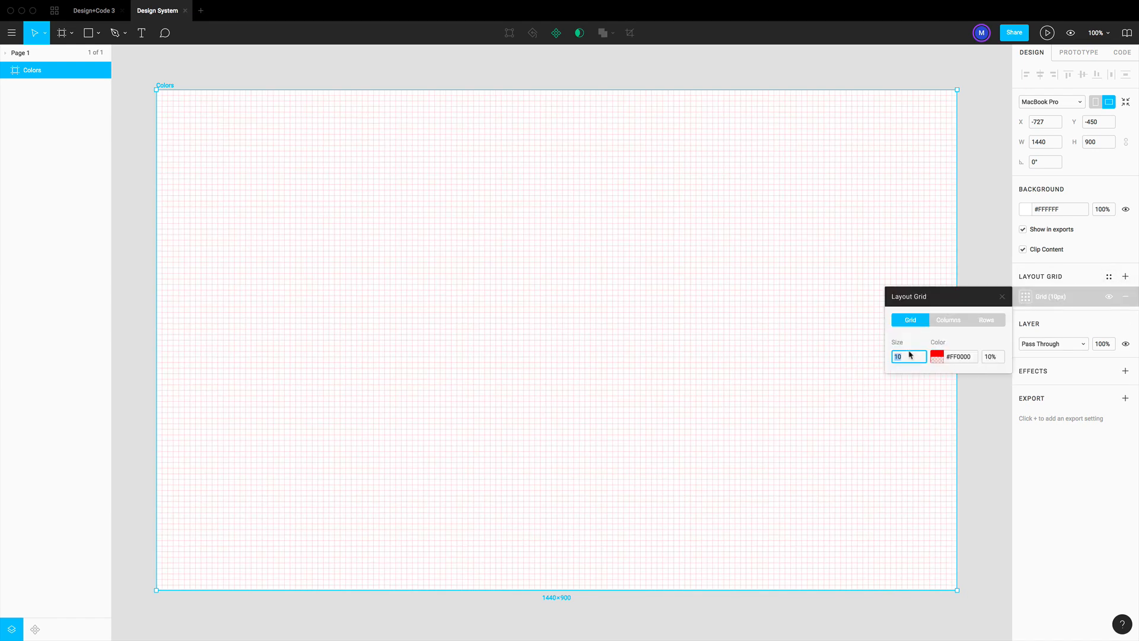
pyautogui.write('8')
pyautogui.press('Return')
pyautogui.click(1061, 318)
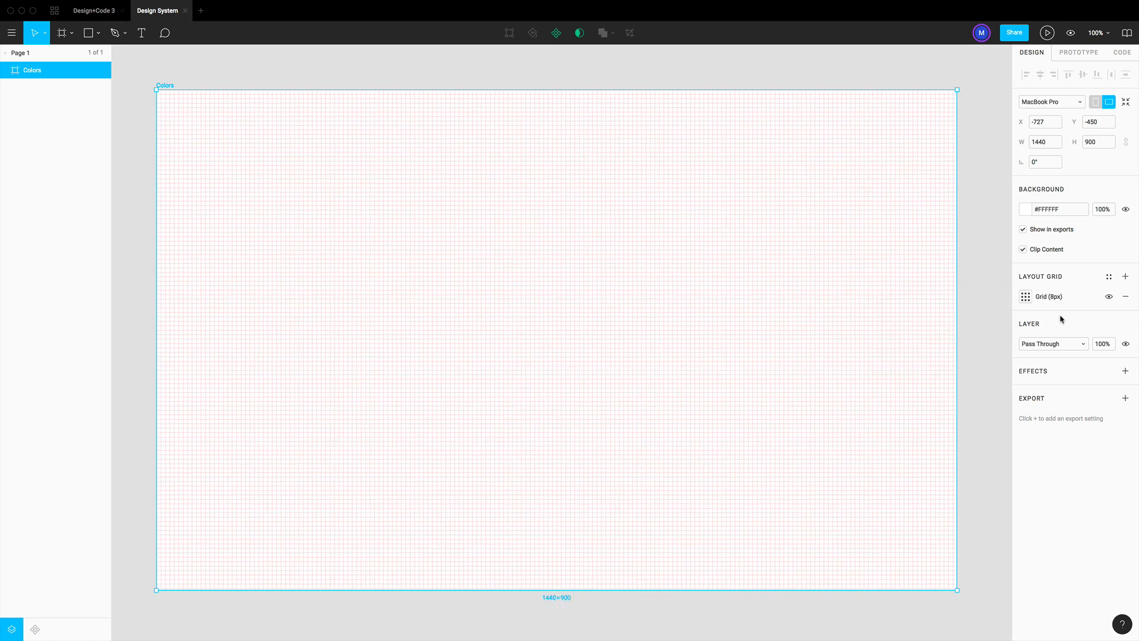
# Save the Colors frame's 8 px layout grid as a grid style named Grid 8pt.
pyautogui.click(1109, 278)
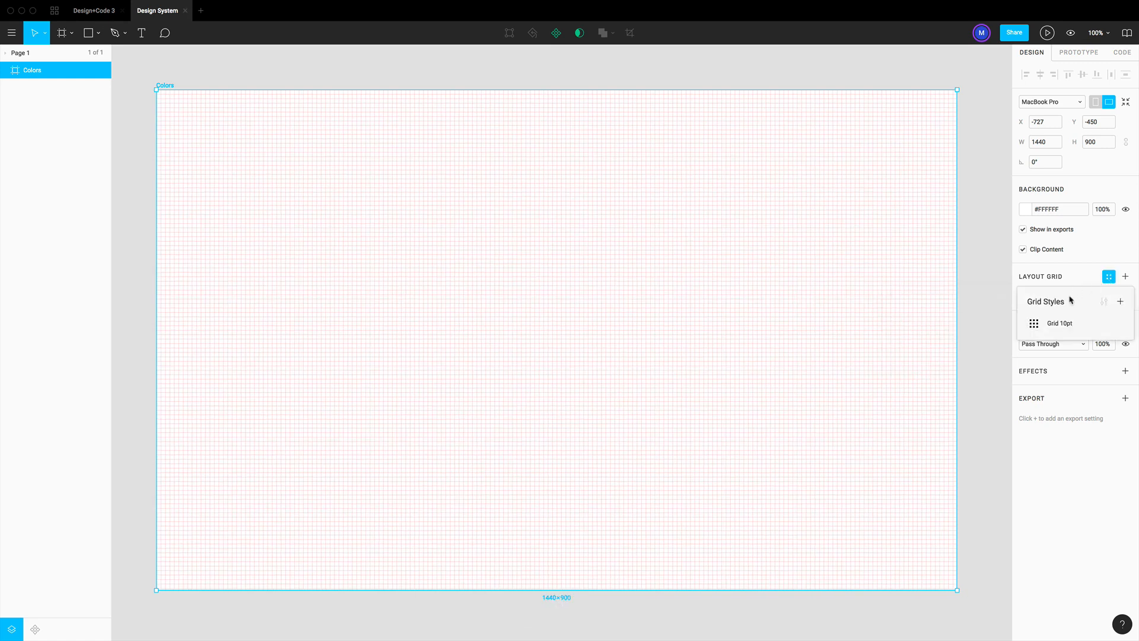
pyautogui.click(1120, 301)
pyautogui.write('Grid 8')
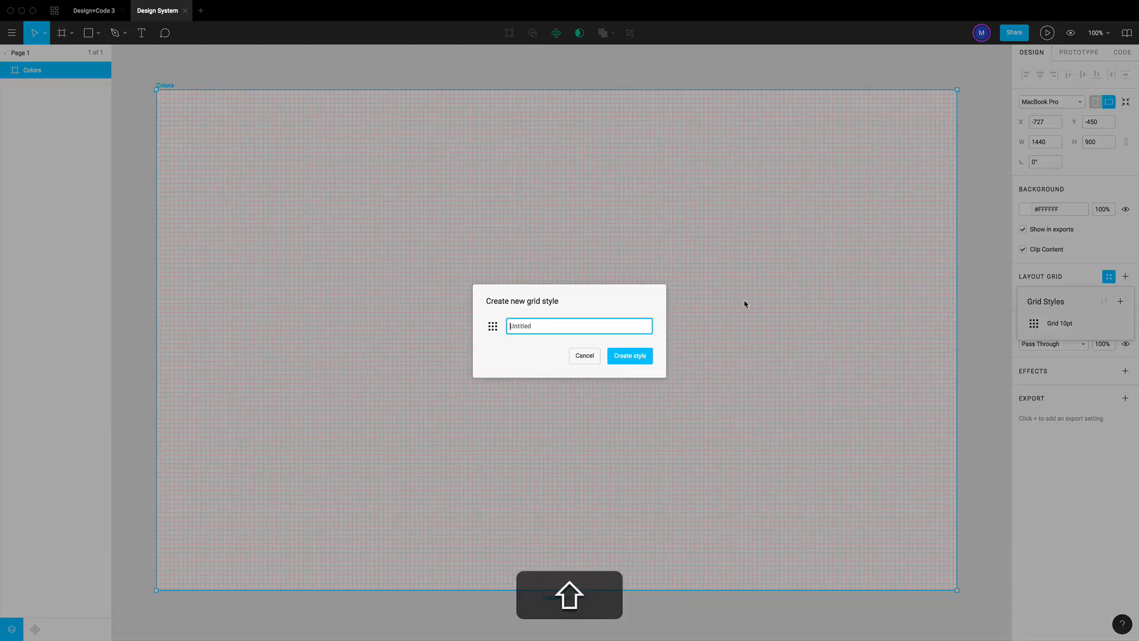
pyautogui.write('pt')
pyautogui.click(631, 355)
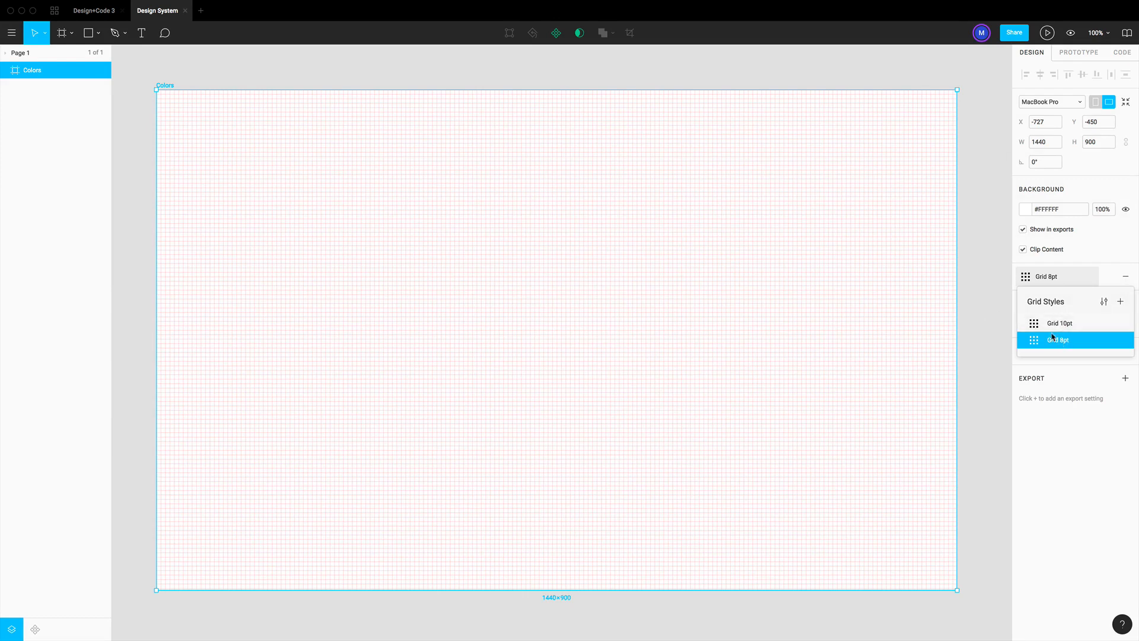
pyautogui.click(988, 283)
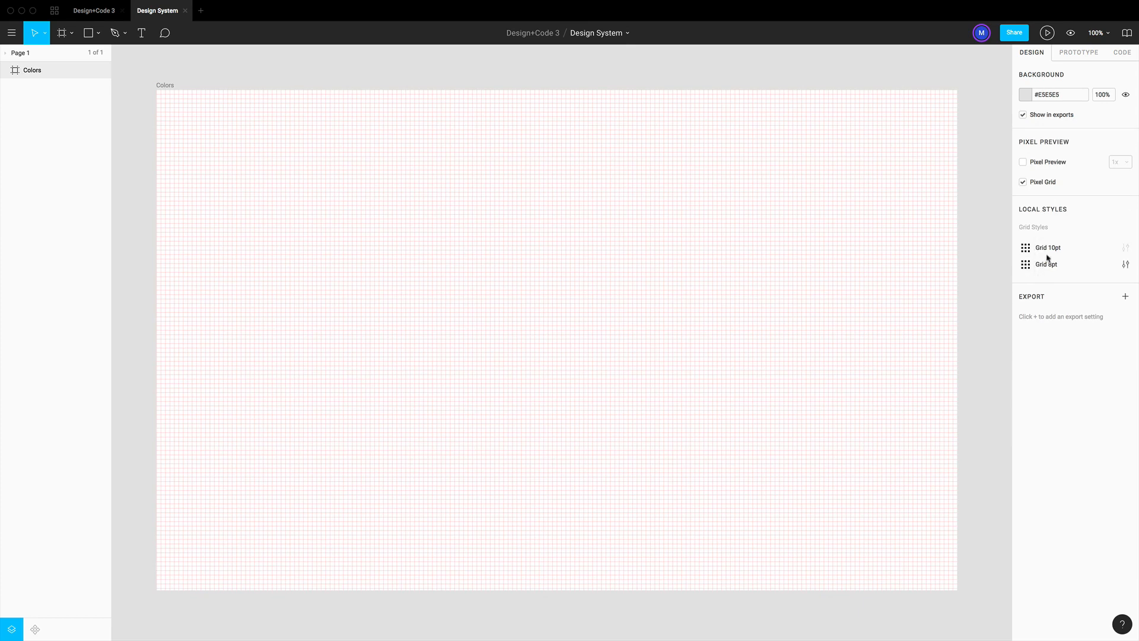
# Switch the Colors frame's grid style to Grid 10pt, back to Grid 8pt, and finally to Grid 10pt again.
pyautogui.click(928, 341)
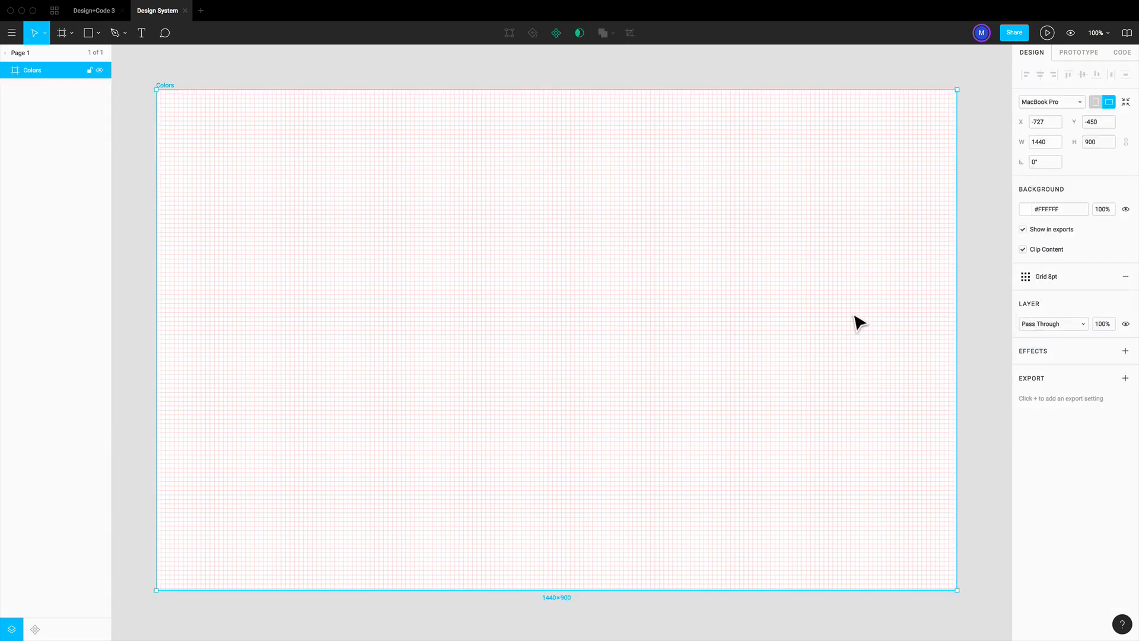
pyautogui.click(1034, 282)
pyautogui.click(1051, 323)
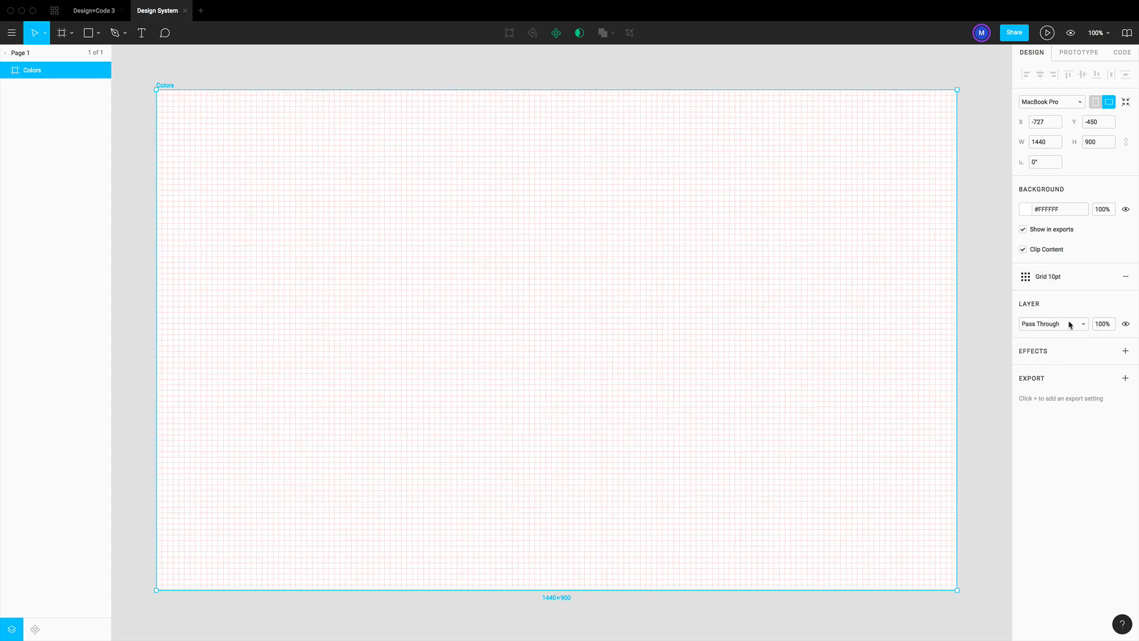
pyautogui.click(1055, 281)
pyautogui.click(1061, 340)
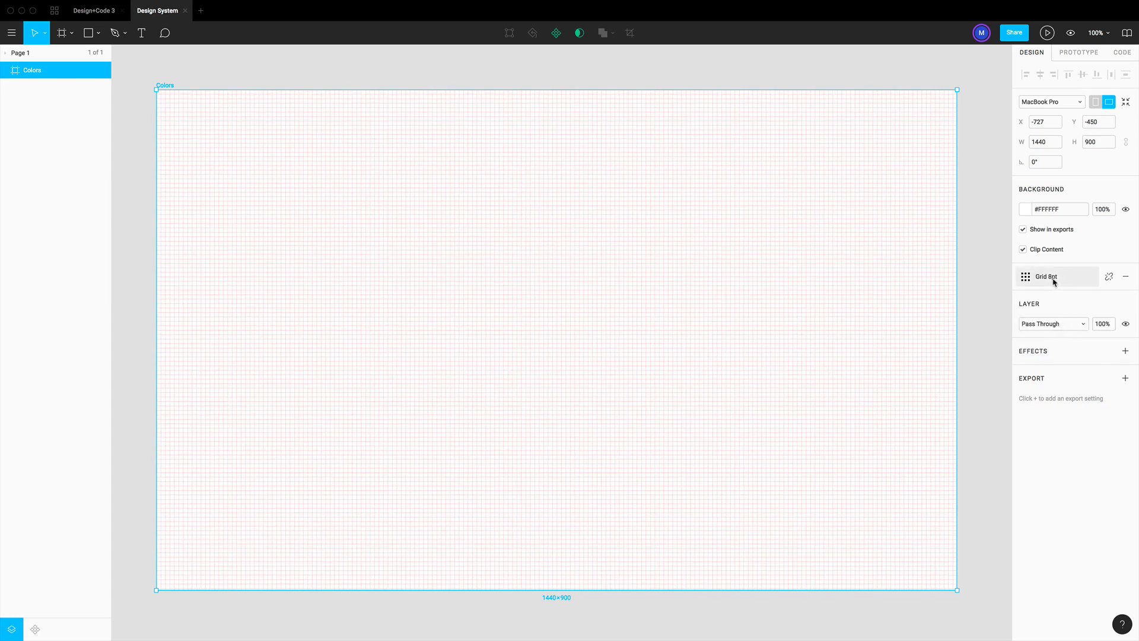
pyautogui.click(1054, 280)
pyautogui.click(1058, 322)
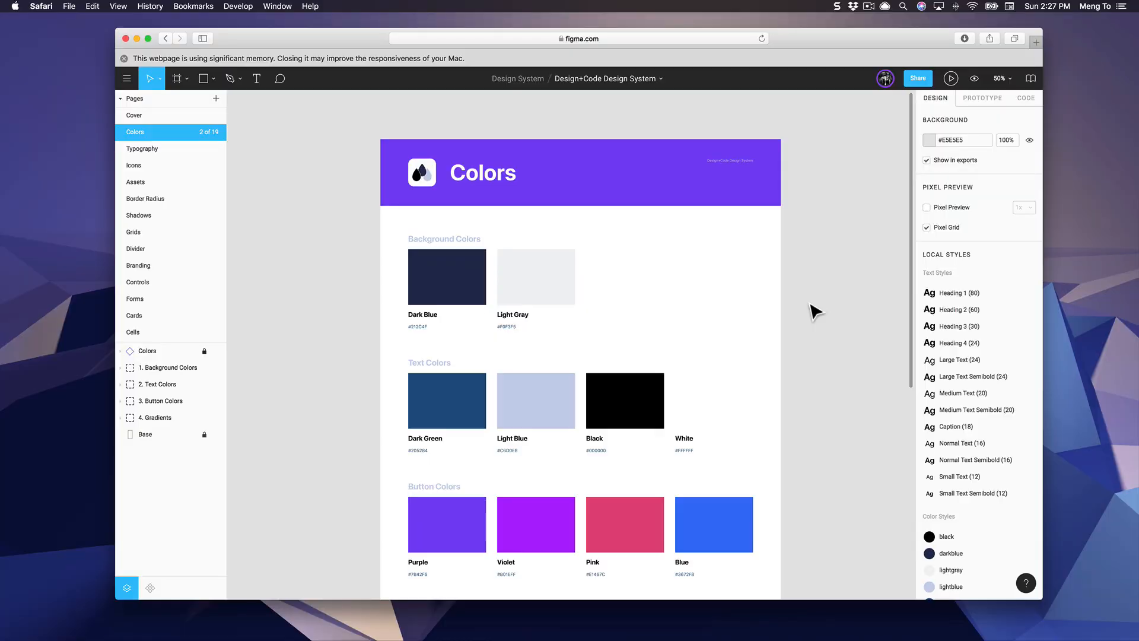
# Examine the background, text, button and gradient color groups on the Colors page of the Design+Code Design System file.
pyautogui.scroll(1, 535, 289)
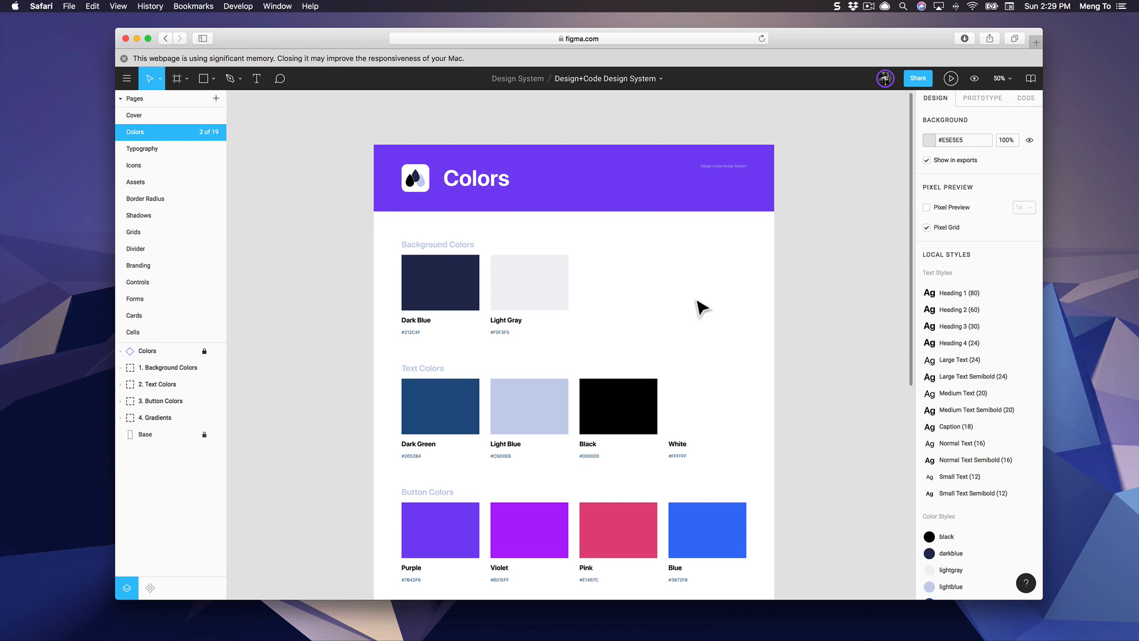
pyautogui.scroll(-3, 652, 320)
pyautogui.click(564, 339)
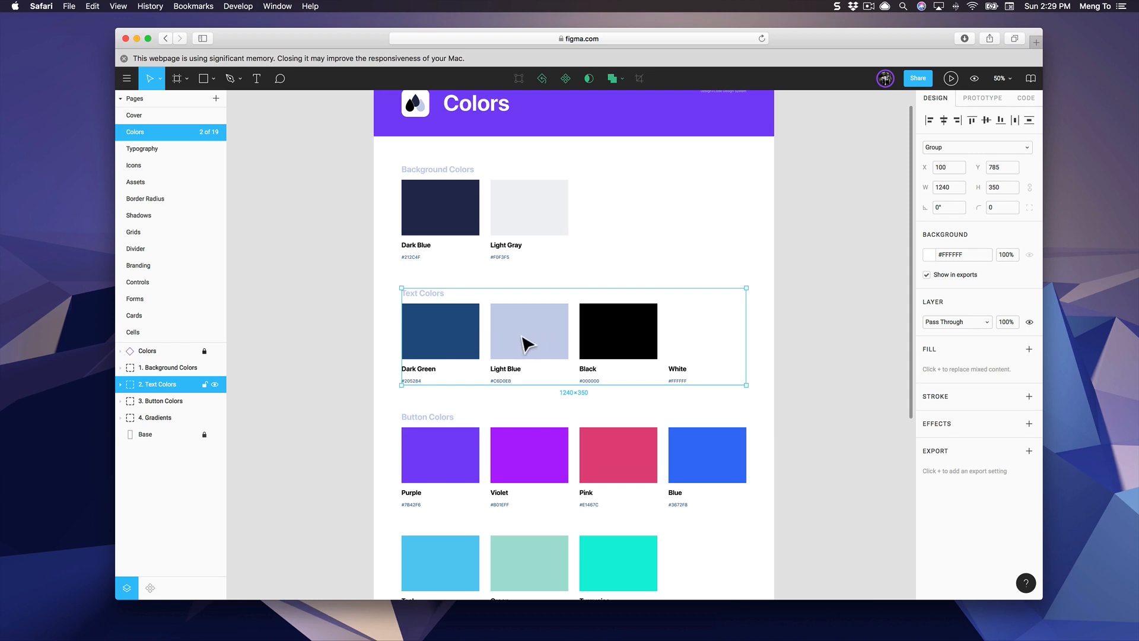
pyautogui.scroll(-3, 803, 356)
pyautogui.click(533, 272)
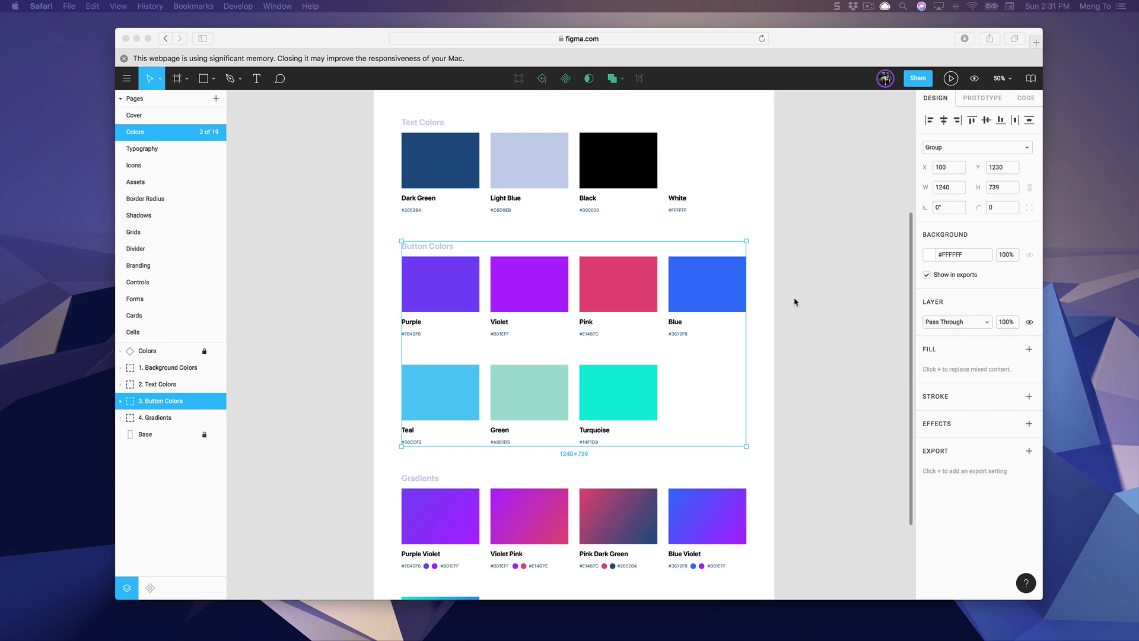
pyautogui.scroll(5, 768, 259)
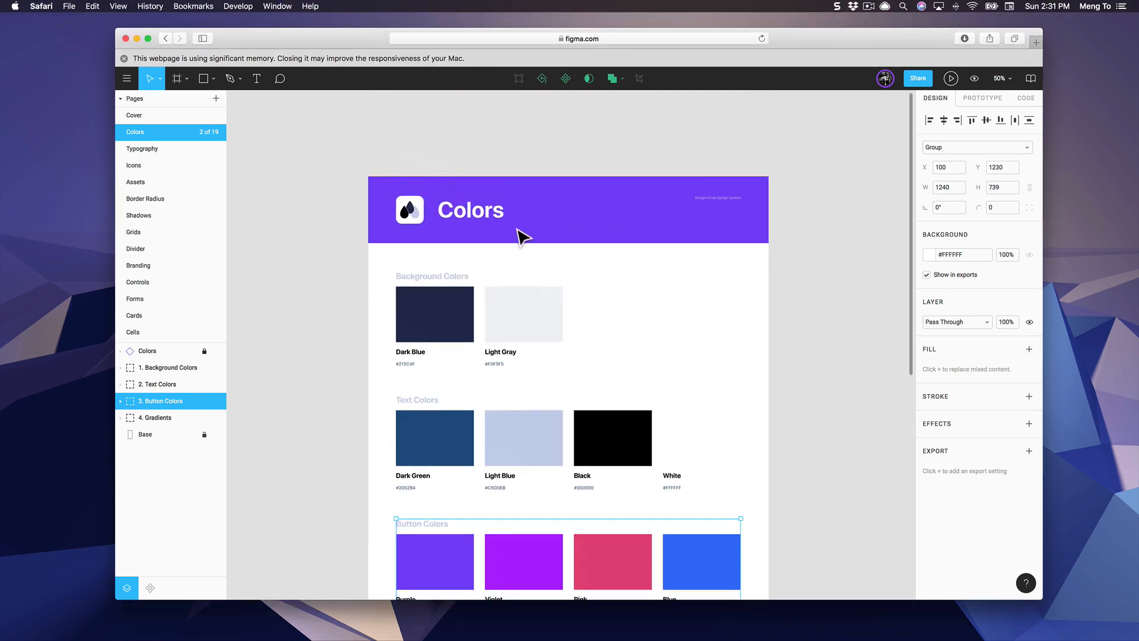
# Review the button color and gradient swatches further down the reference Colors page.
pyautogui.scroll(-5, 760, 298)
pyautogui.click(822, 306)
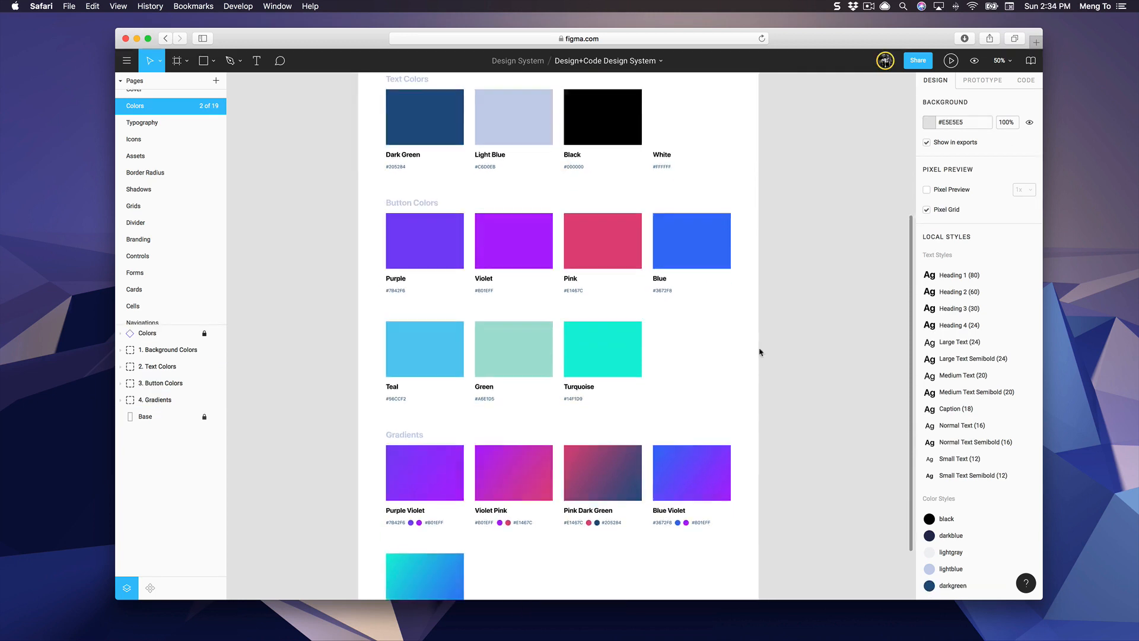
pyautogui.scroll(-5, 760, 351)
pyautogui.click(534, 236)
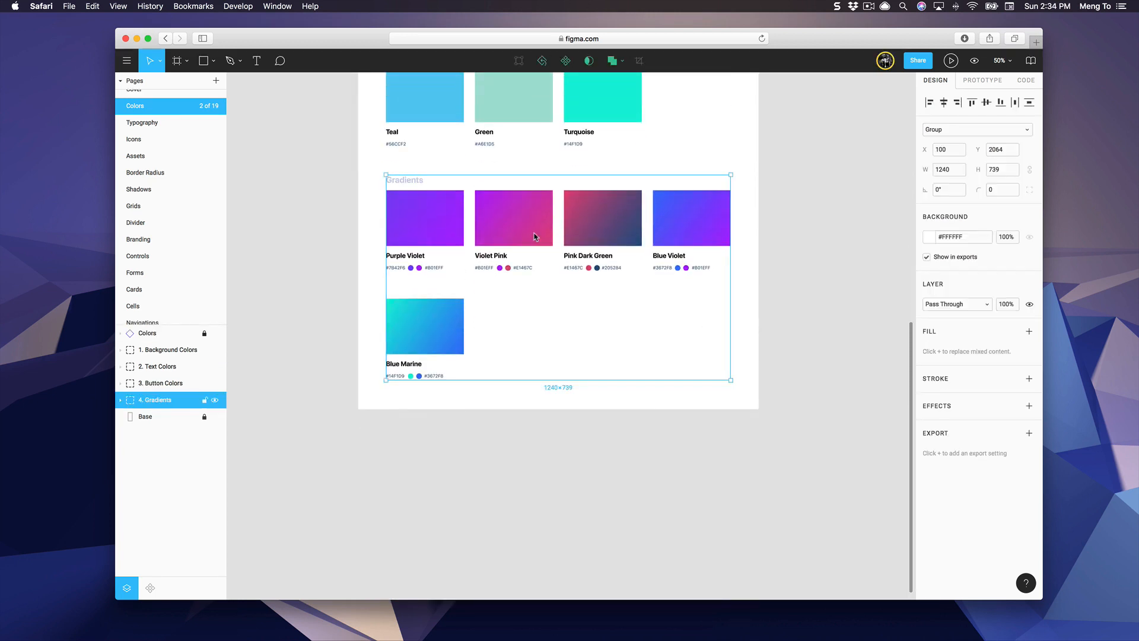
pyautogui.scroll(3, 778, 262)
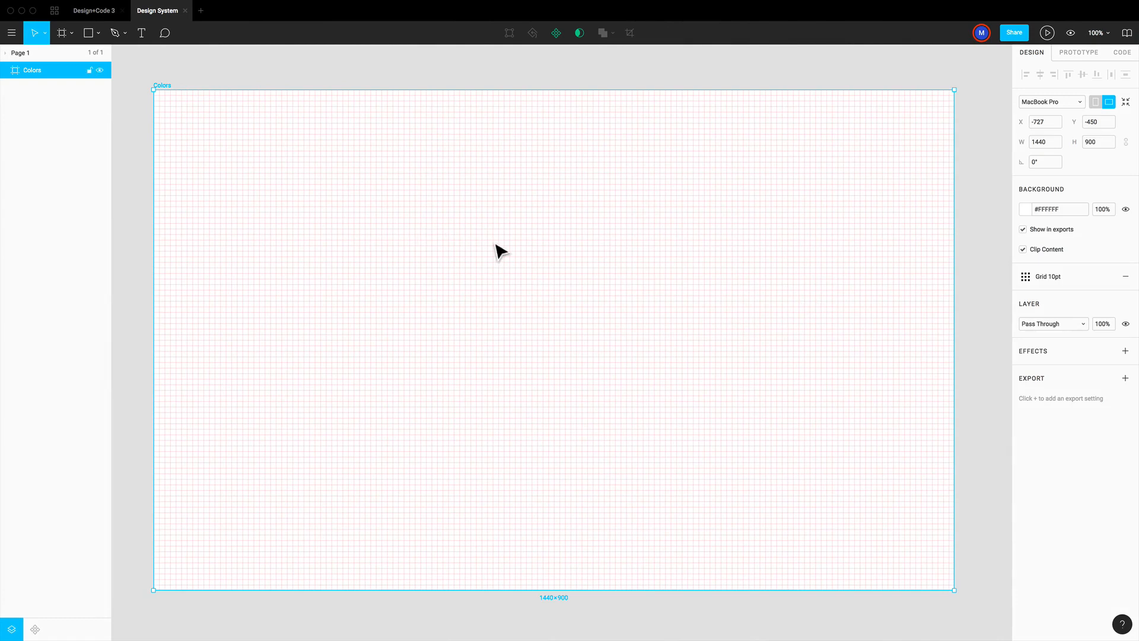
# Hide the layout grids and draw a rectangle about 184 by 130 near the Colors frame's upper-left corner.
pyautogui.press('ctrl')
pyautogui.hotkey('ctrl', 'g')
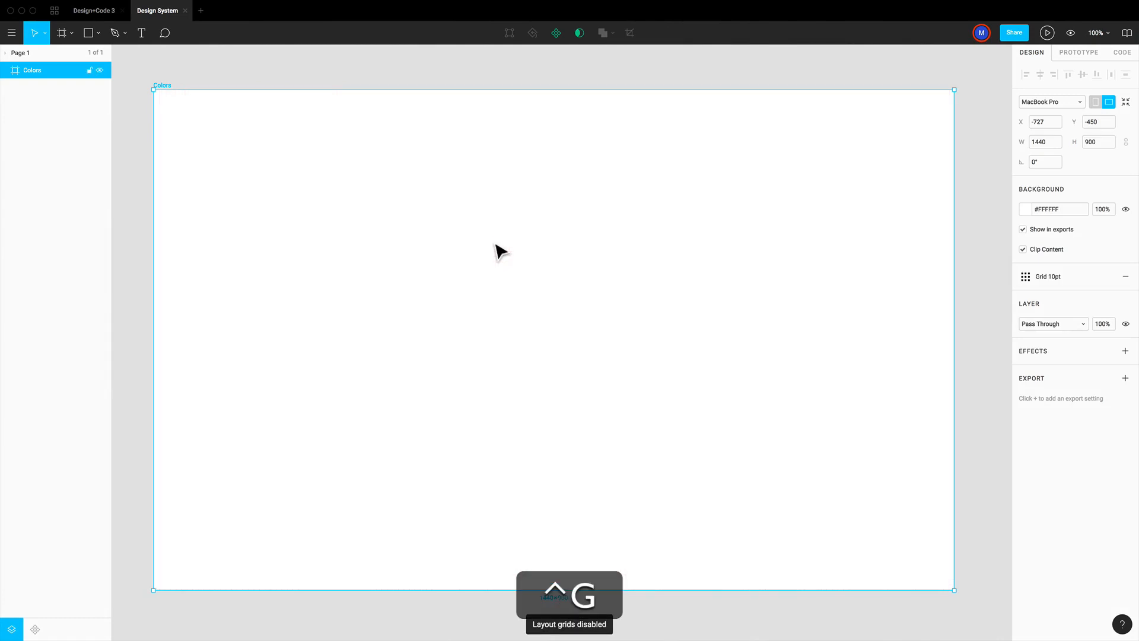
pyautogui.press('super')
pyautogui.press('r')
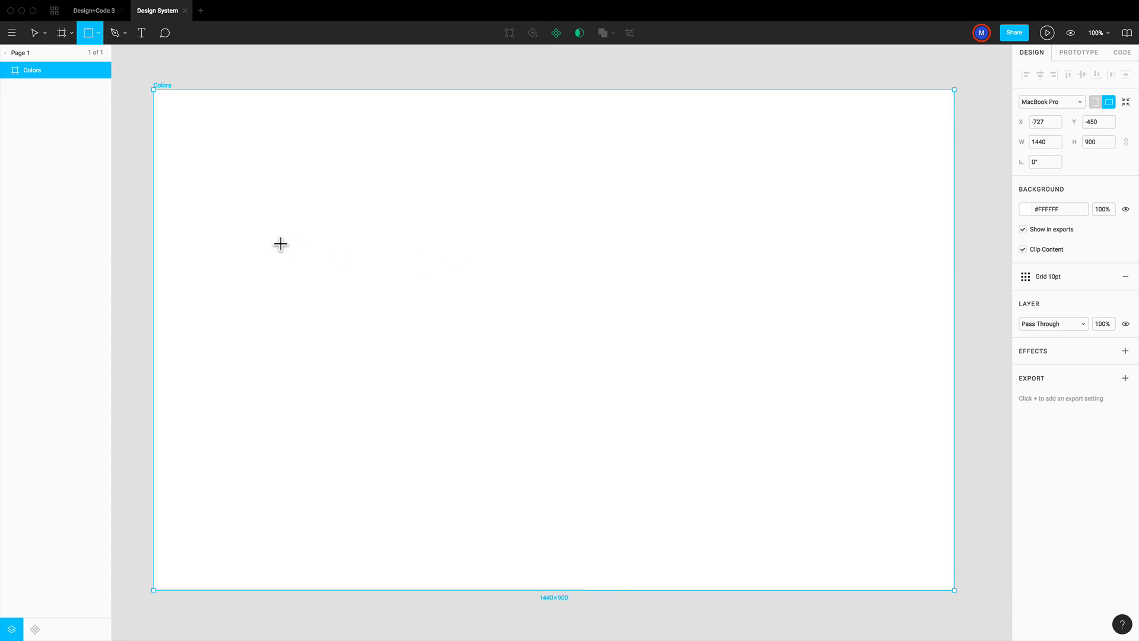
pyautogui.moveTo(202, 168); pyautogui.dragTo(304, 239)
# Set the rectangle's size to 280 wide and 200 high.
pyautogui.click(1034, 125)
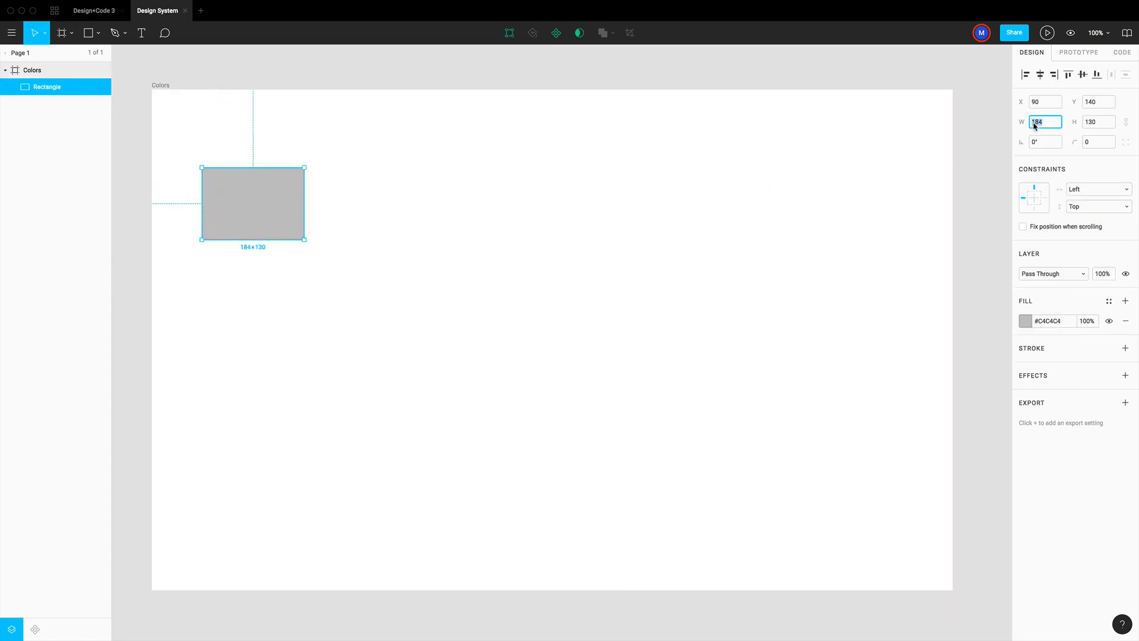
pyautogui.write('280')
pyautogui.press('Tab')
pyautogui.write('200')
pyautogui.press('Return')
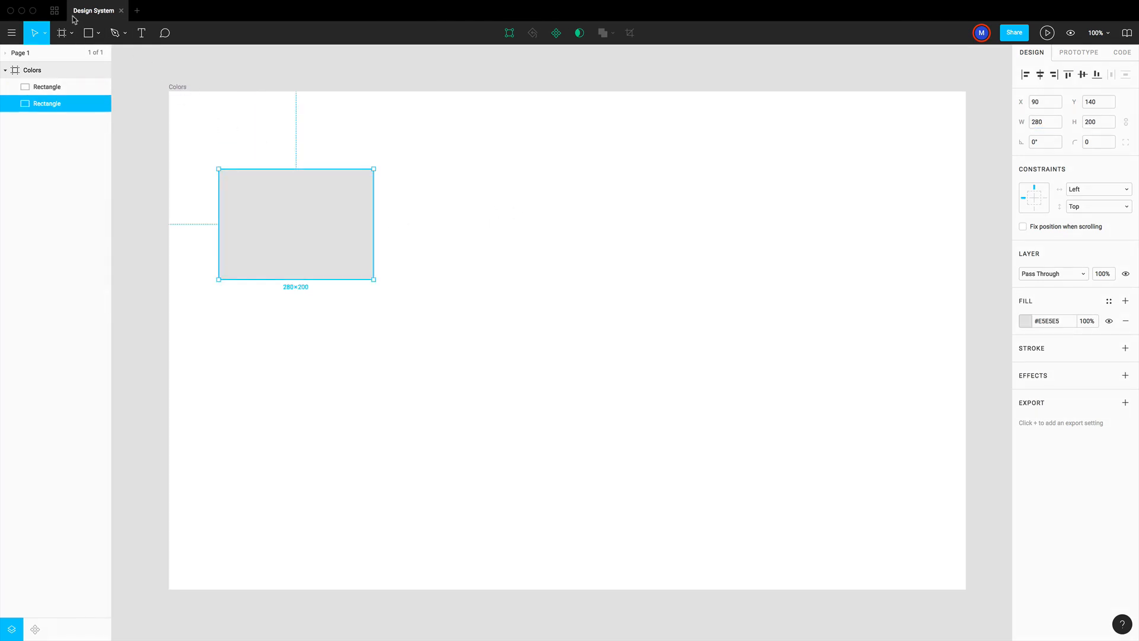
# Open the finished Design System file from the recent files and focus on its Colors frame.
pyautogui.click(54, 10)
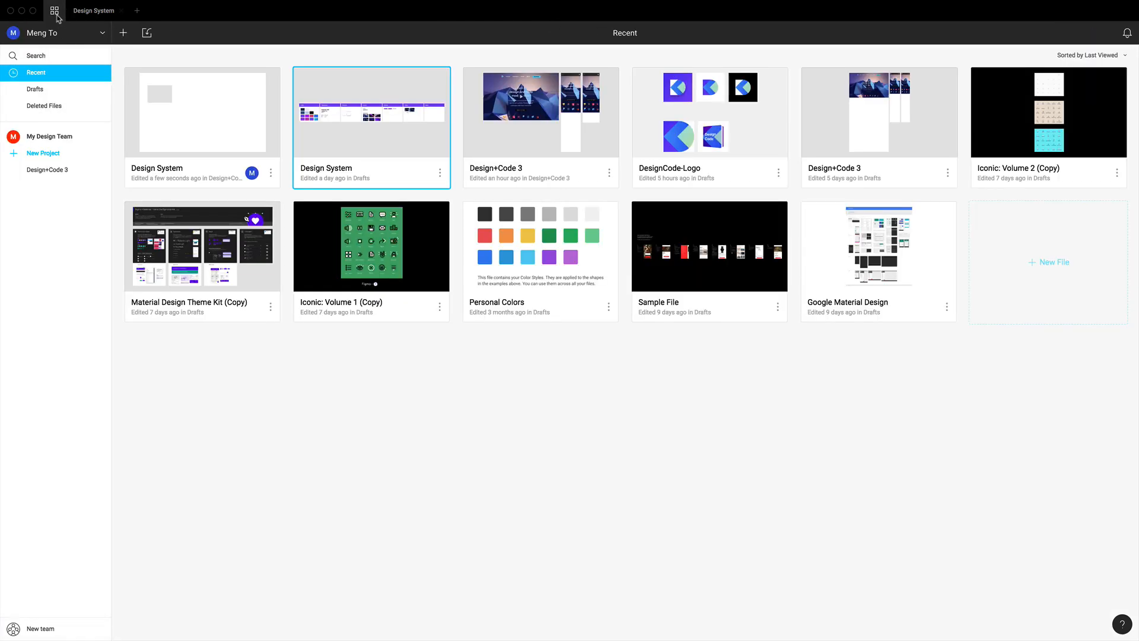
pyautogui.doubleClick(336, 118)
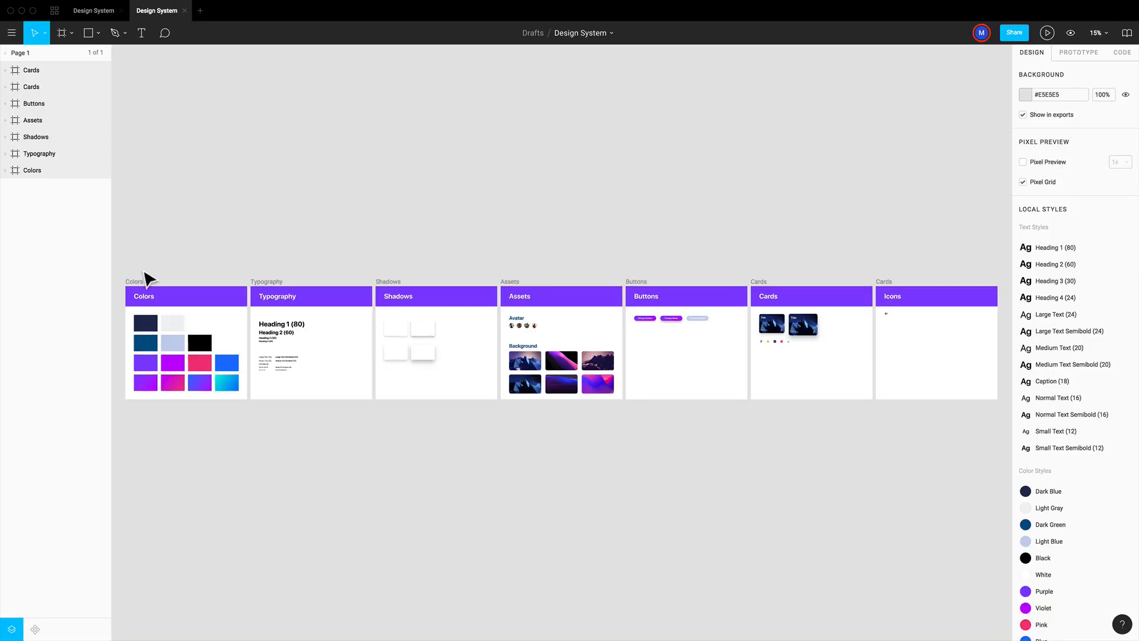
pyautogui.click(137, 293)
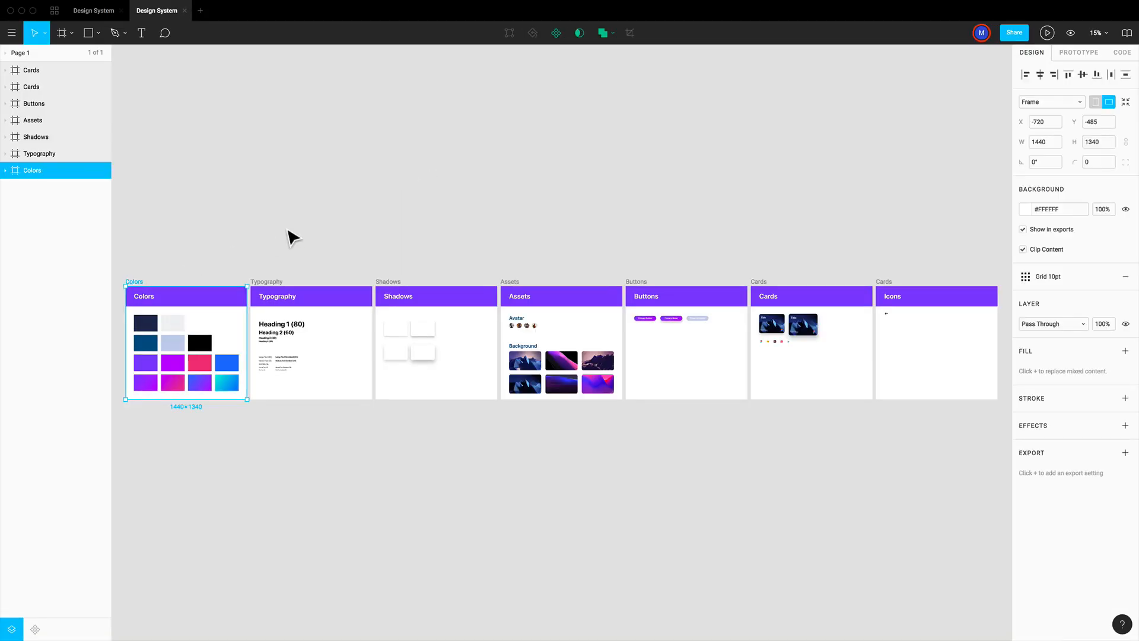
pyautogui.press('shift')
pyautogui.hotkey('shift', '2')
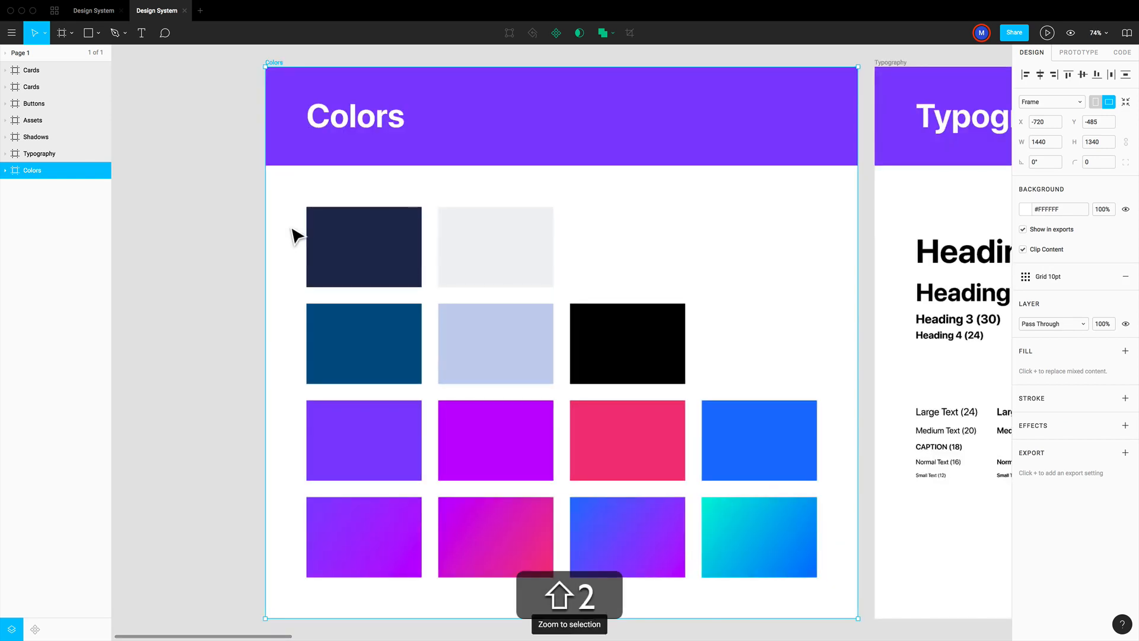
pyautogui.click(245, 248)
pyautogui.scroll(-2, 257, 247)
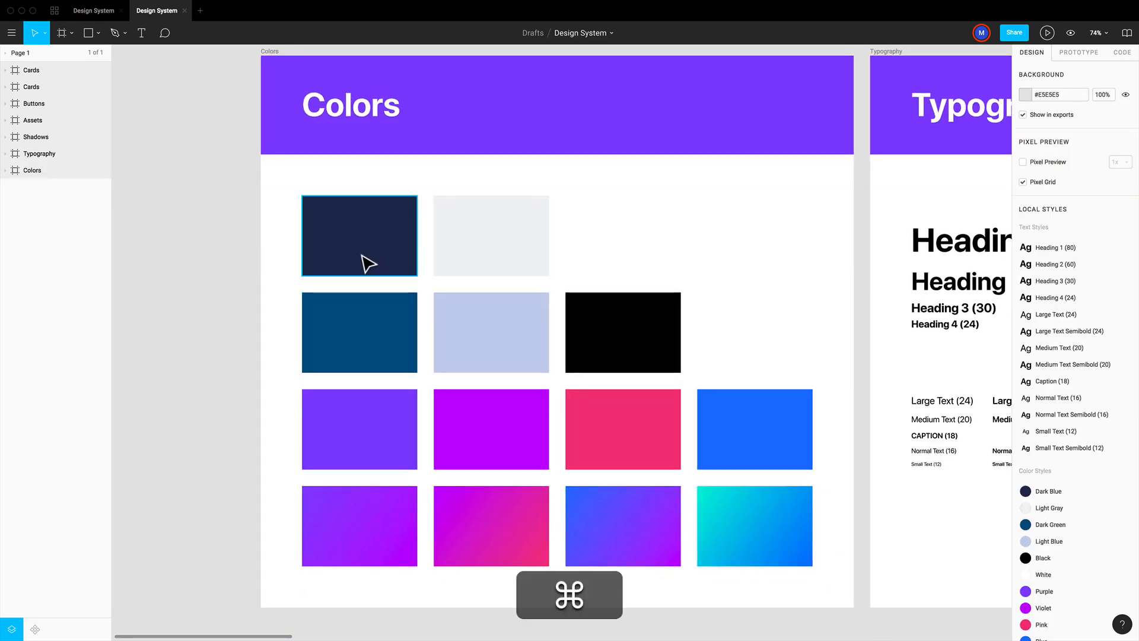
# Copy the dark blue swatch's hex code from the reference file and set the new rectangle's fill to #212C4F.
pyautogui.keyDown('super'); pyautogui.click(371, 263); pyautogui.keyUp('super')
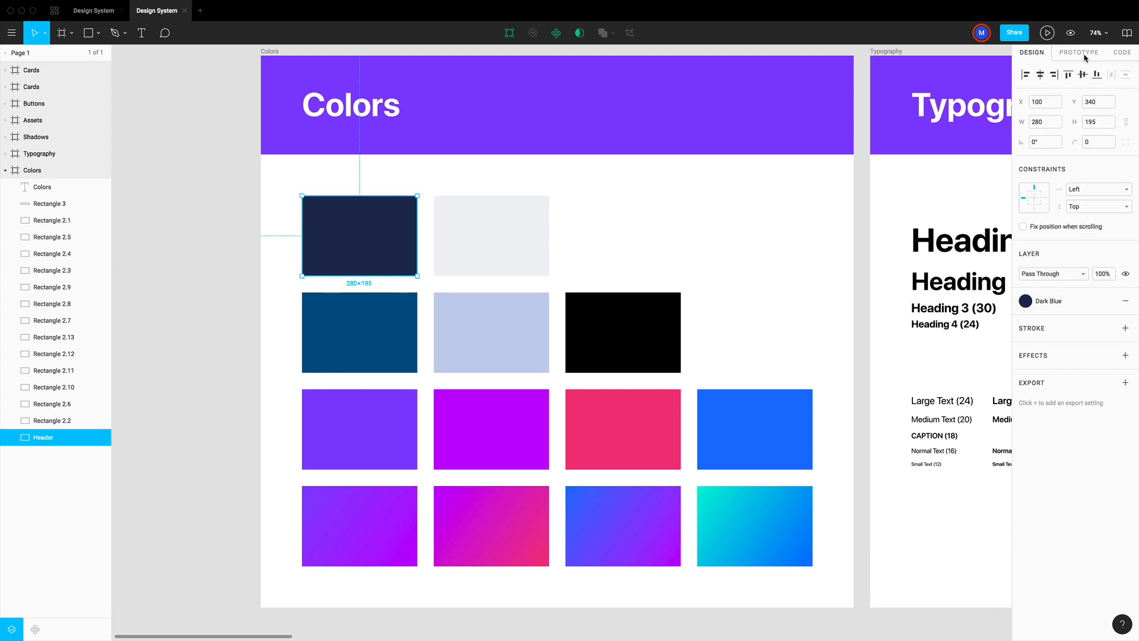
pyautogui.click(1120, 54)
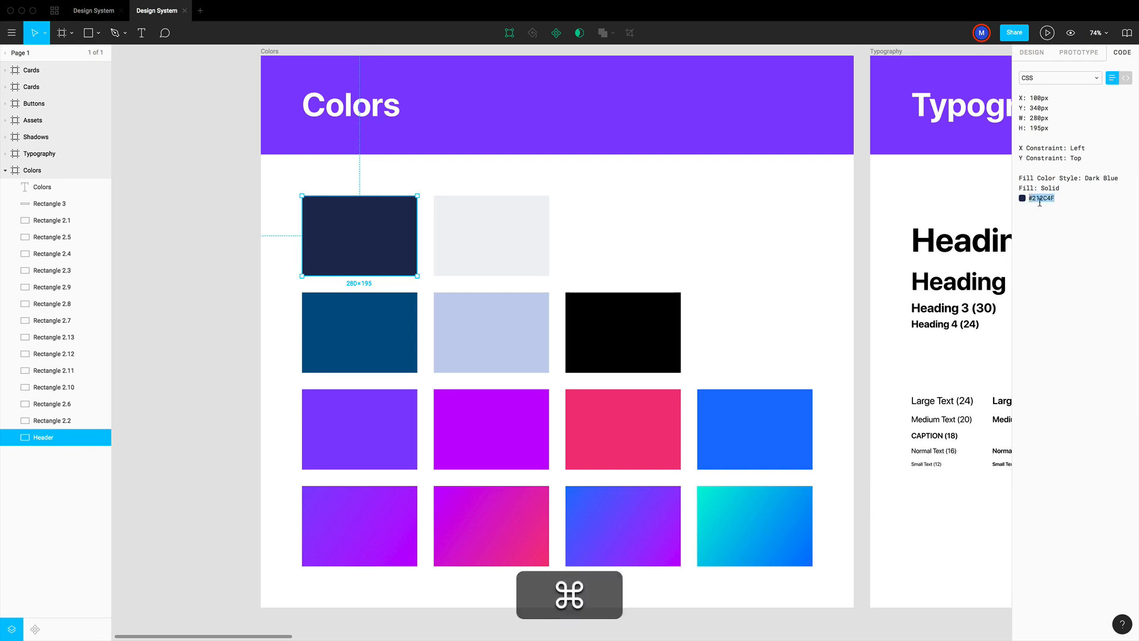
pyautogui.press('super+c')
pyautogui.click(98, 13)
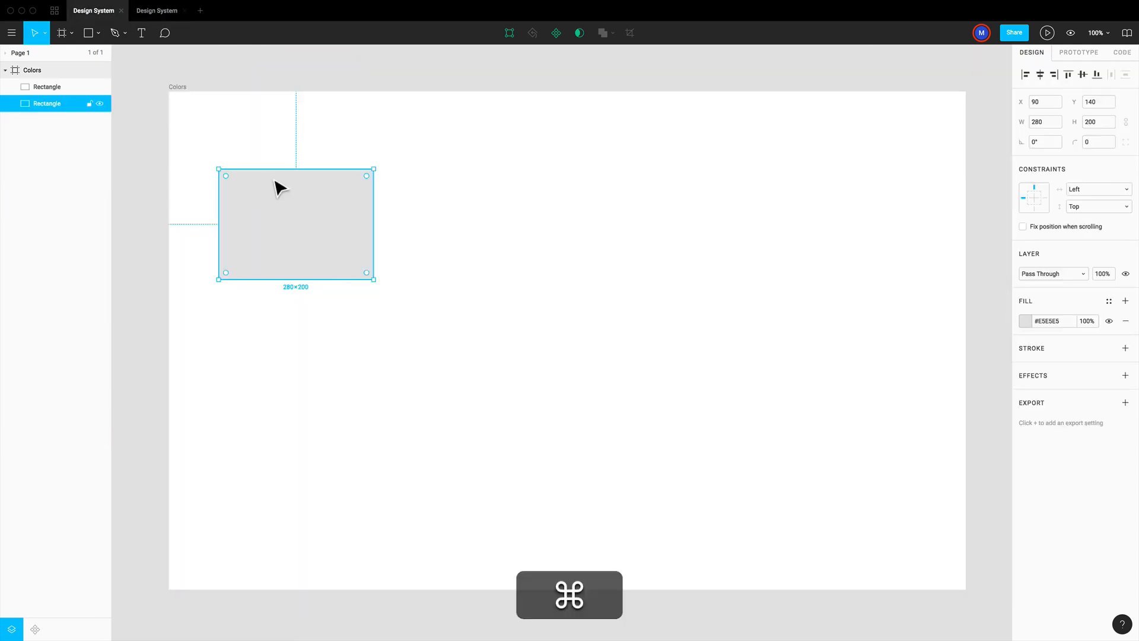
pyautogui.click(1066, 327)
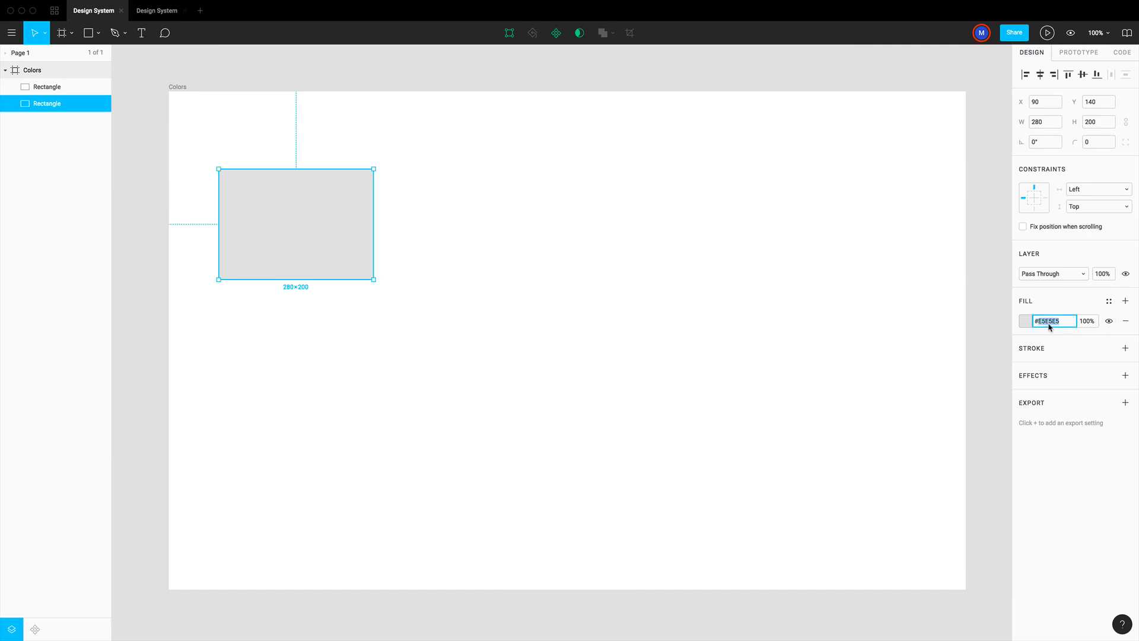
pyautogui.press('super+v')
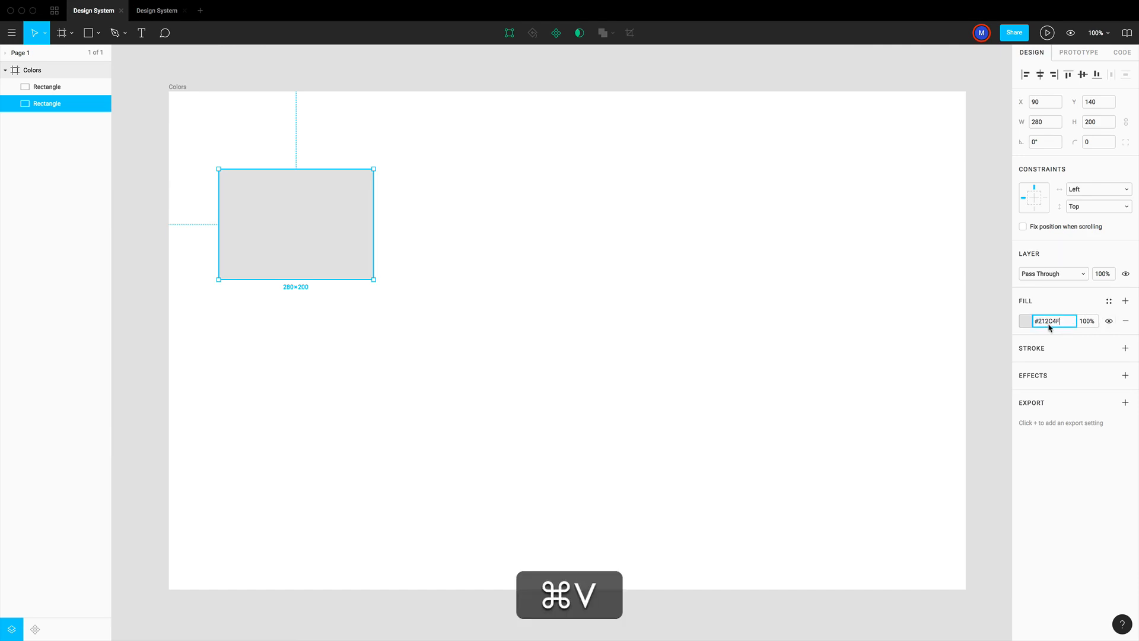
pyautogui.press('Return')
# Duplicate the dark blue rectangle to the right of the original, at X 410 and Y 140.
pyautogui.click(606, 243)
pyautogui.click(371, 233)
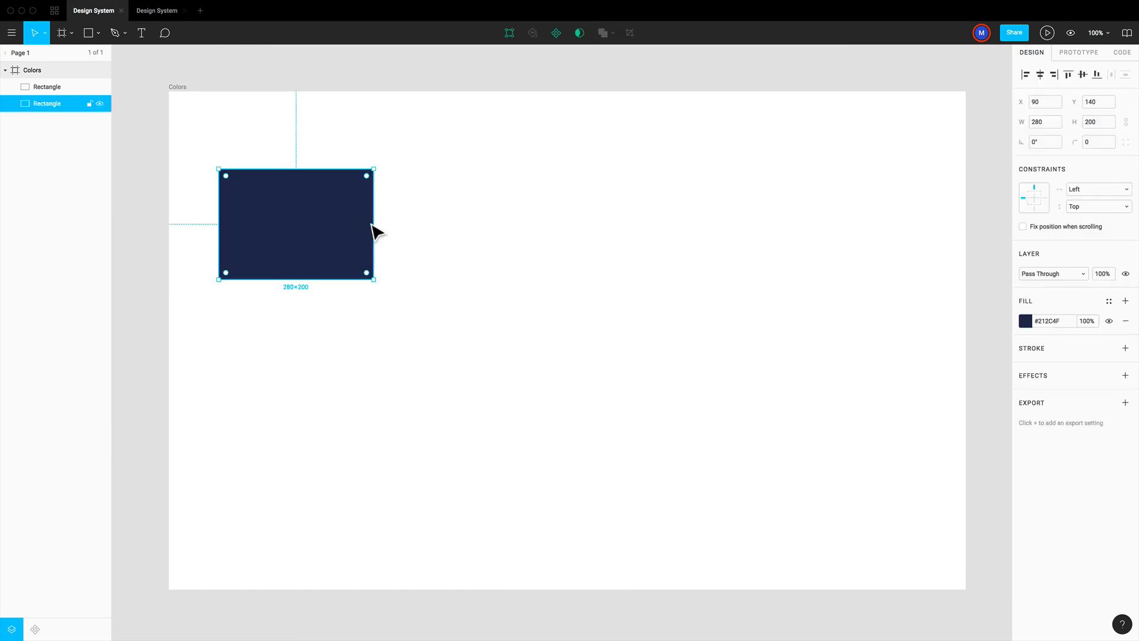
pyautogui.moveTo(318, 233); pyautogui.dragTo(481, 237)
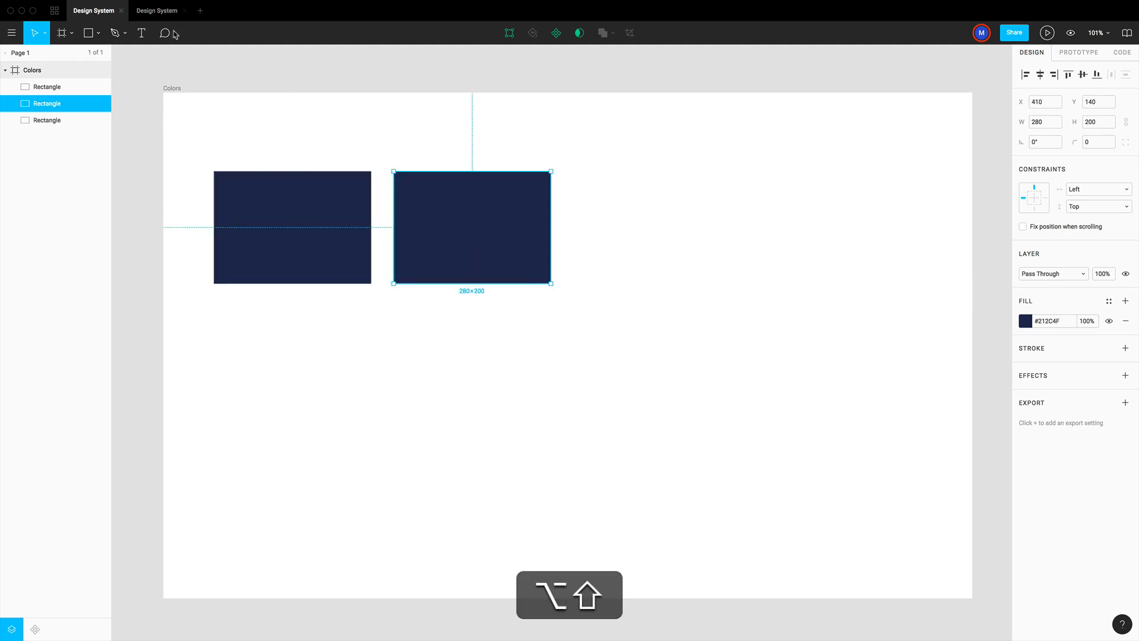
# Copy the light gray swatch's hex code from the reference file and set the duplicate rectangle's fill to #F0F3F5.
pyautogui.click(157, 11)
pyautogui.keyDown('super'); pyautogui.click(522, 244); pyautogui.keyUp('super')
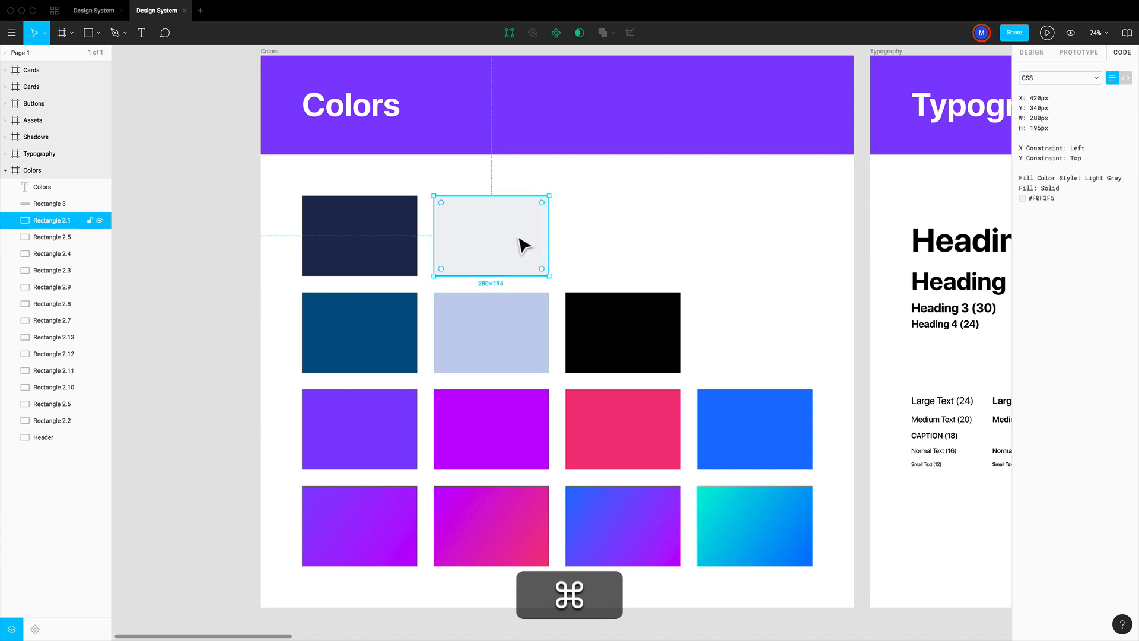
pyautogui.doubleClick(1042, 199)
pyautogui.press('super+c')
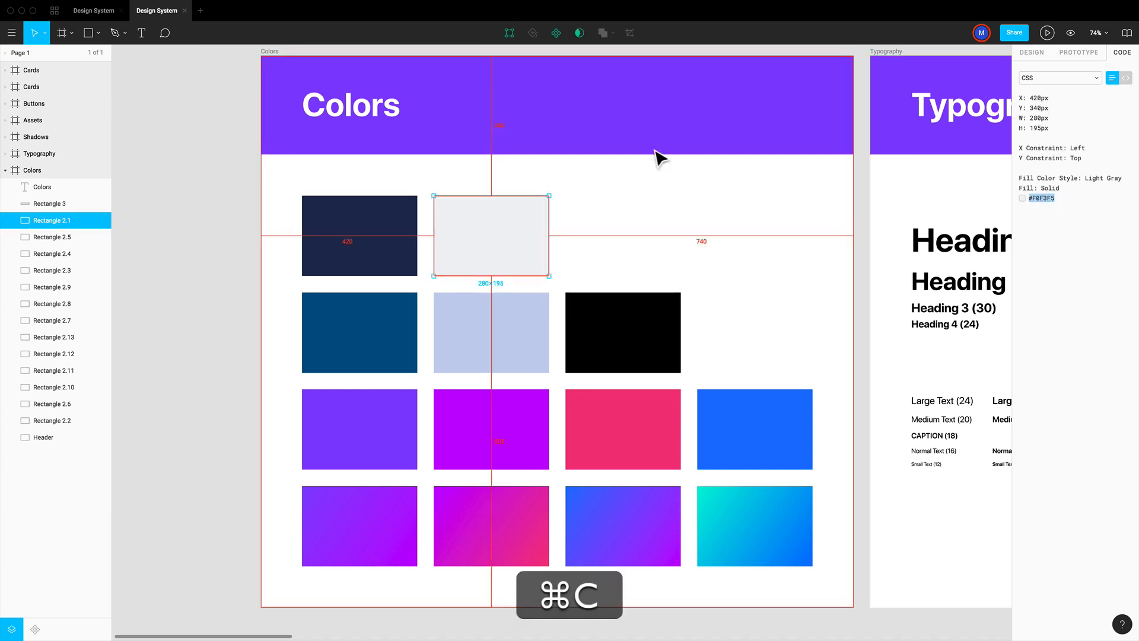
pyautogui.click(94, 11)
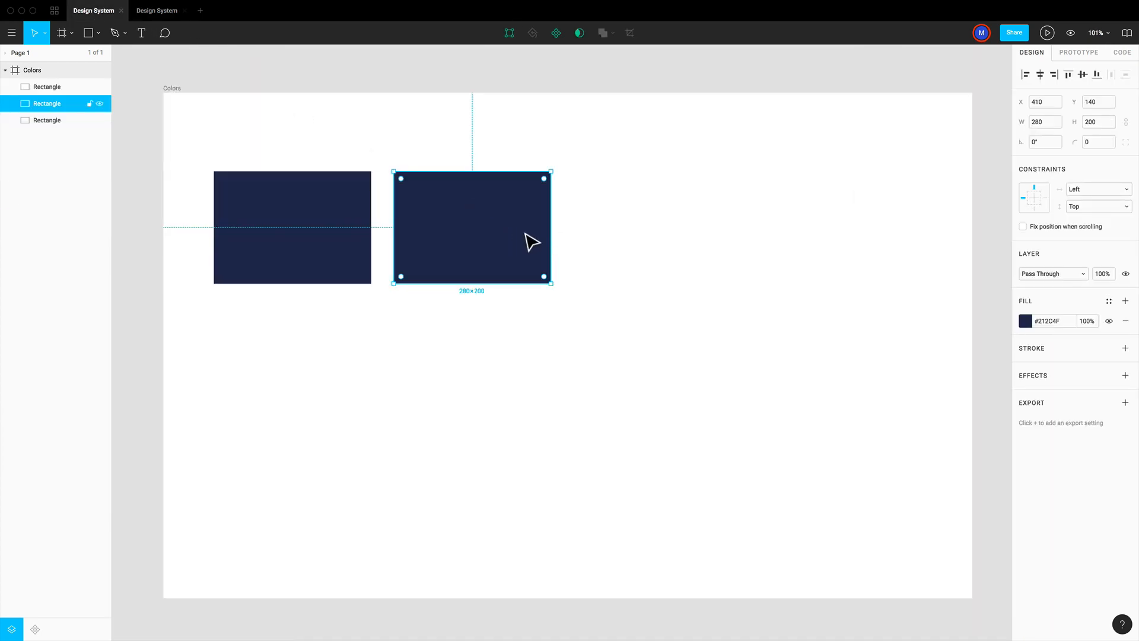
pyautogui.click(1044, 321)
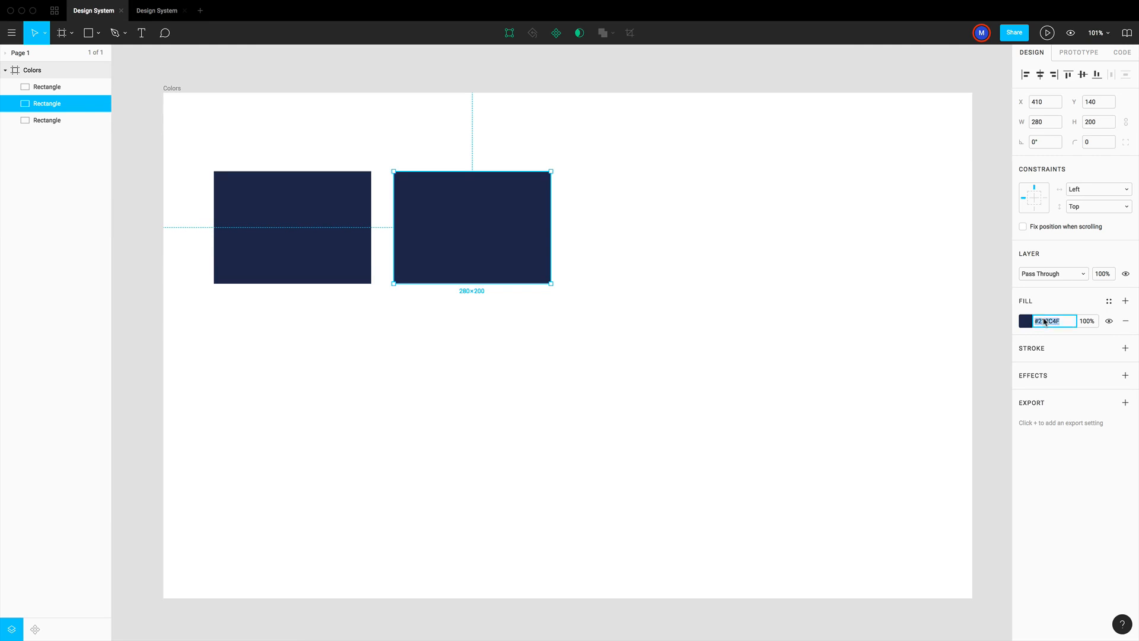
pyautogui.press('super+v')
pyautogui.press('super+v')
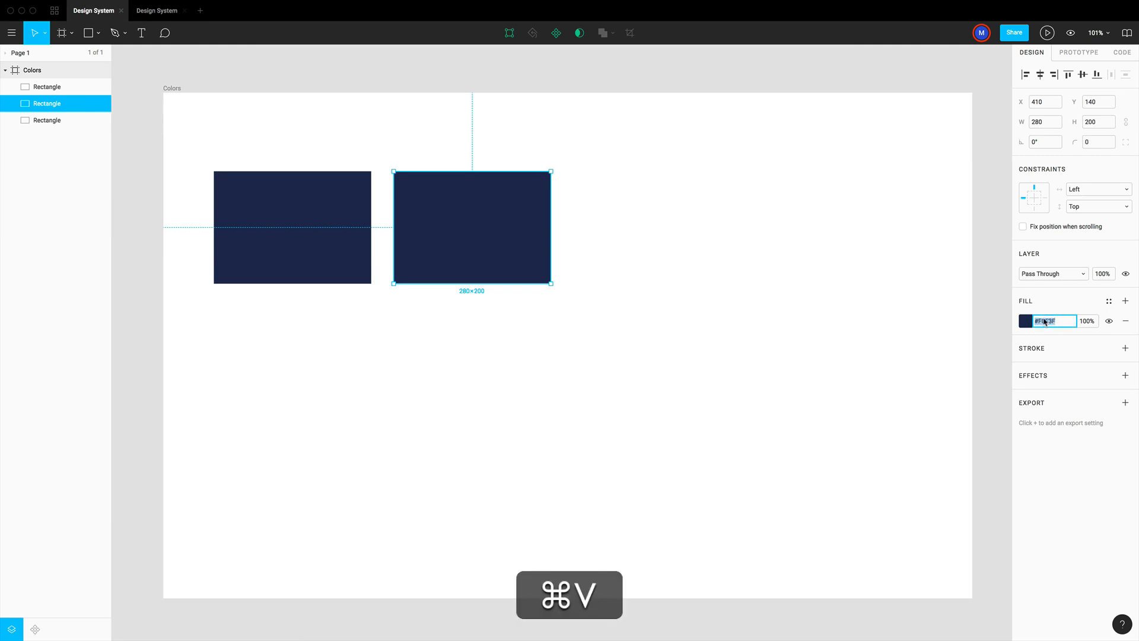
pyautogui.press('super+Return')
pyautogui.click(623, 288)
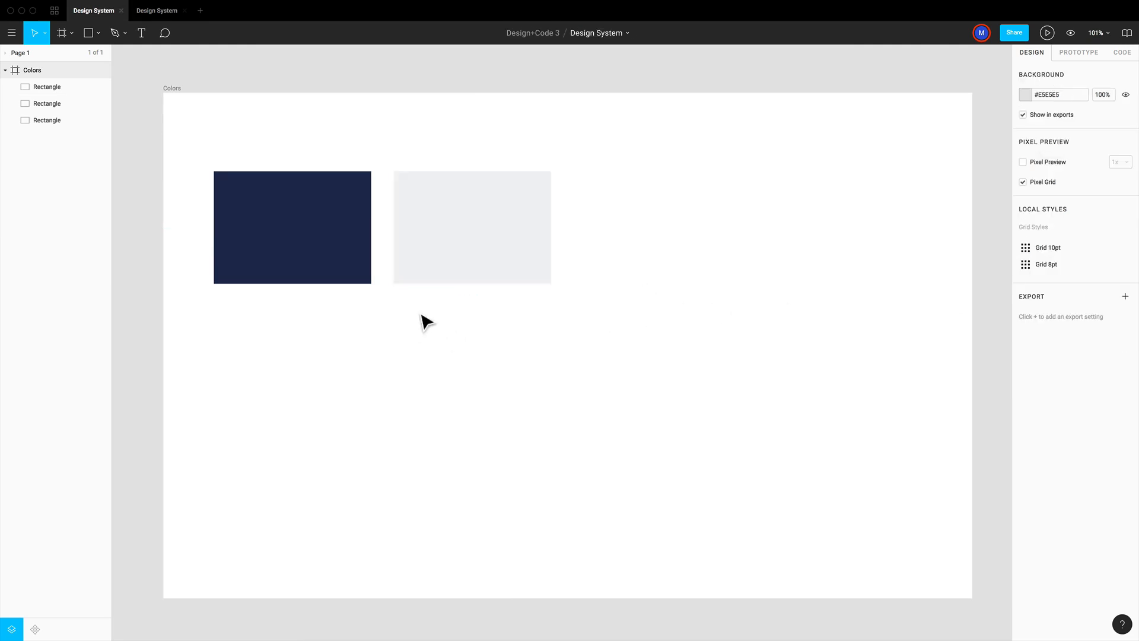
# Copy the twelve swatches in the reference Colors frame's lower three rows, including the white one, and paste them into the new file's Colors frame.
pyautogui.click(156, 11)
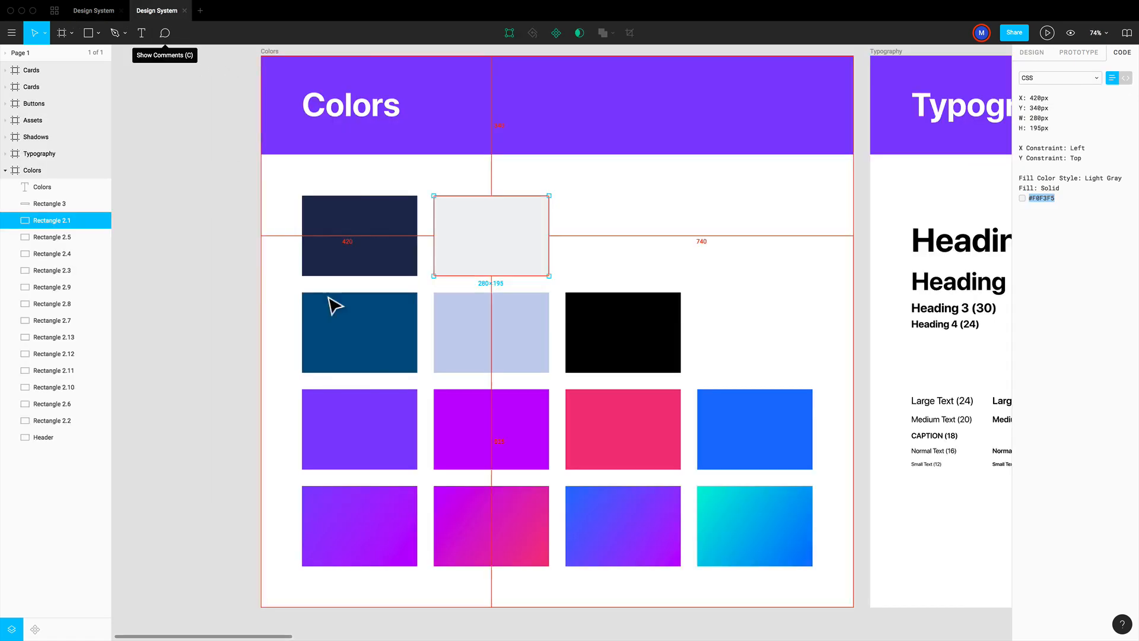
pyautogui.click(359, 366)
pyautogui.keyDown('shift'); pyautogui.click(501, 361); pyautogui.keyUp('shift')
pyautogui.keyDown('shift'); pyautogui.click(639, 359); pyautogui.keyUp('shift')
pyautogui.keyDown('shift'); pyautogui.click(644, 435); pyautogui.keyUp('shift')
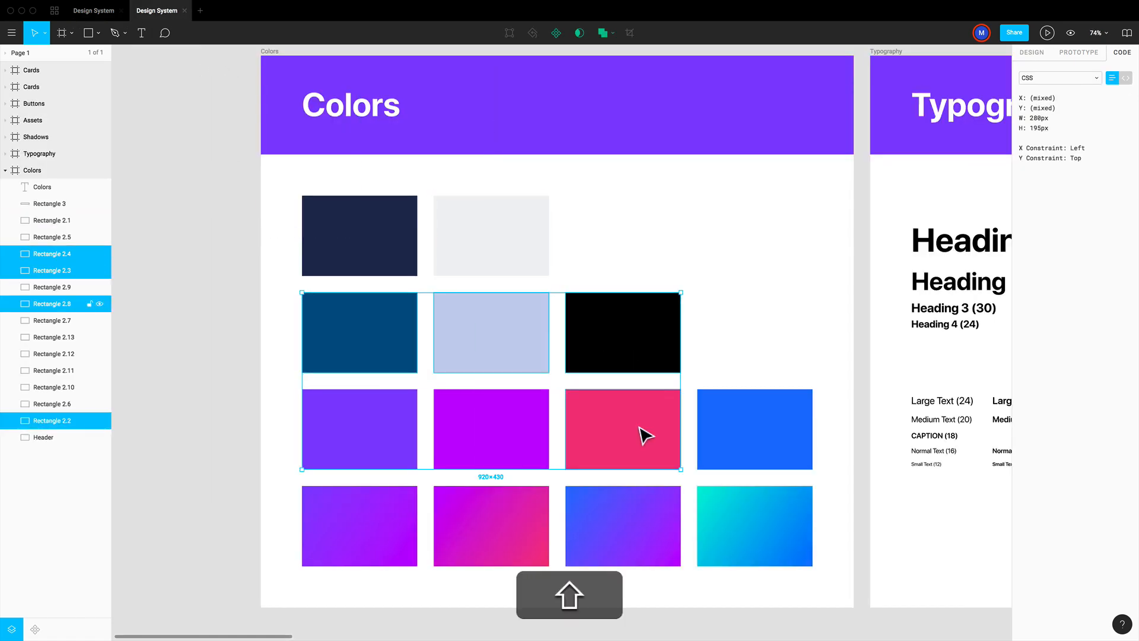
pyautogui.keyDown('shift'); pyautogui.click(509, 450); pyautogui.keyUp('shift')
pyautogui.keyDown('shift'); pyautogui.click(386, 445); pyautogui.keyUp('shift')
pyautogui.keyDown('shift'); pyautogui.click(377, 516); pyautogui.keyUp('shift')
pyautogui.keyDown('shift'); pyautogui.click(491, 529); pyautogui.keyUp('shift')
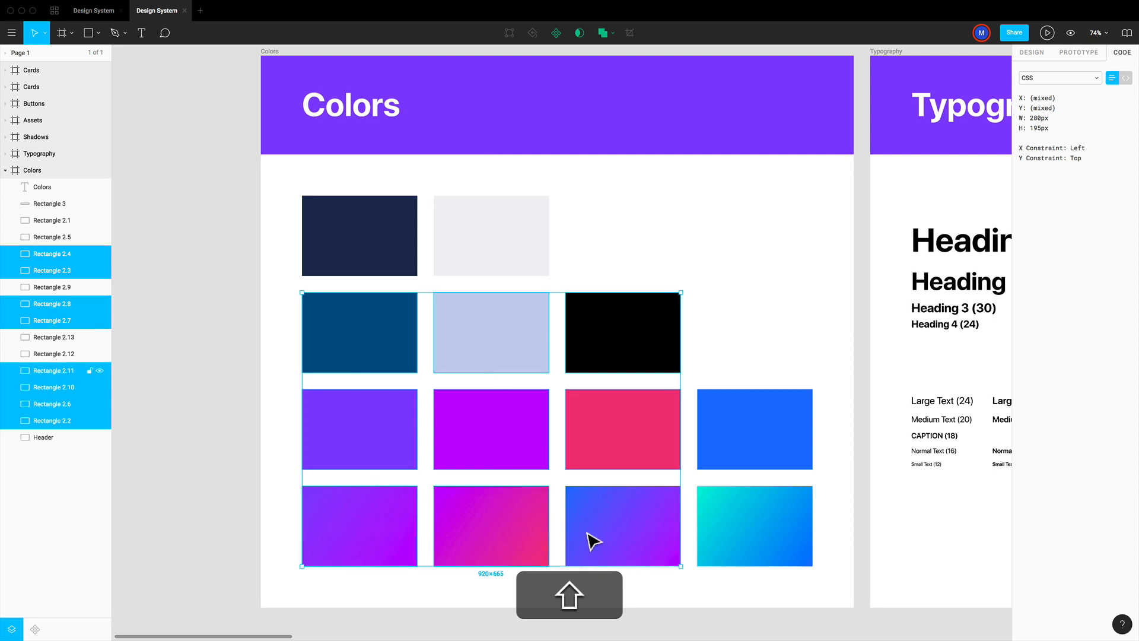
pyautogui.keyDown('shift'); pyautogui.click(590, 539); pyautogui.keyUp('shift')
pyautogui.keyDown('shift'); pyautogui.click(721, 545); pyautogui.keyUp('shift')
pyautogui.keyDown('shift'); pyautogui.click(732, 445); pyautogui.keyUp('shift')
pyautogui.keyDown('shift'); pyautogui.click(745, 364); pyautogui.keyUp('shift')
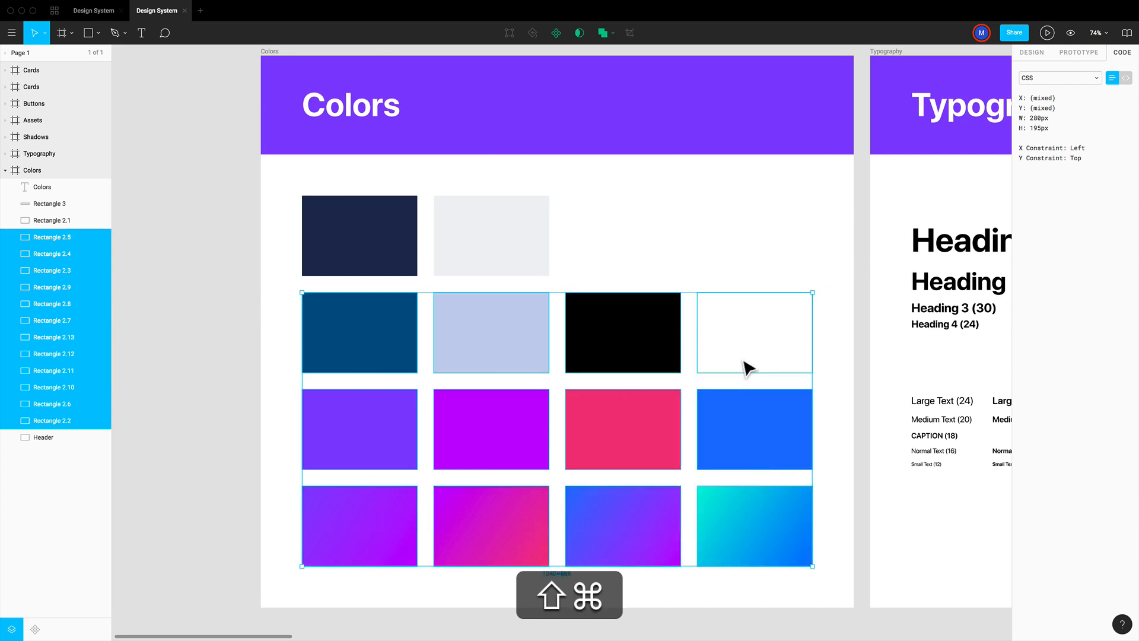
pyautogui.press('super+shift+c')
pyautogui.press('super+c')
pyautogui.click(94, 11)
pyautogui.press('super+v')
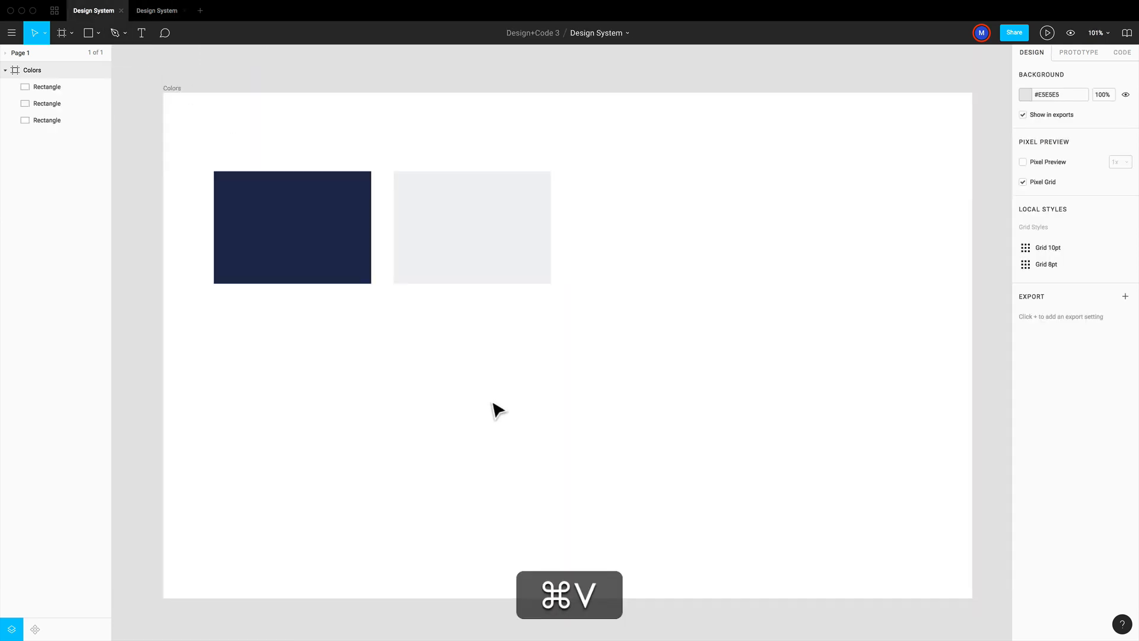
# Move the pasted swatches directly below the first row, matching the existing gap between swatches.
pyautogui.moveTo(472, 325); pyautogui.dragTo(473, 483)
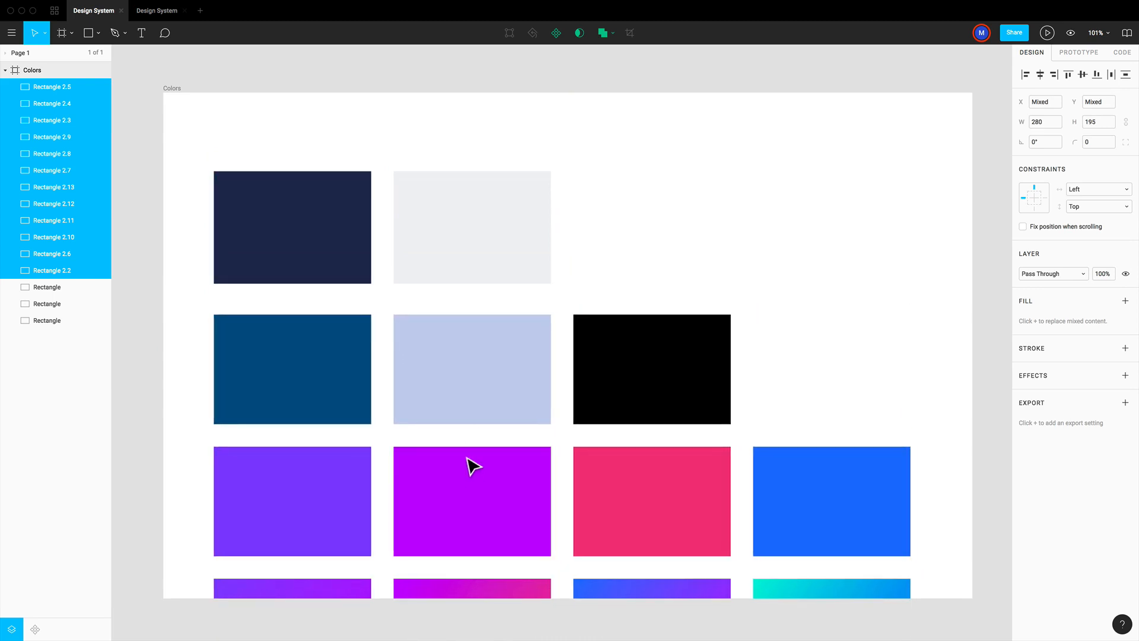
pyautogui.press('alt')
pyautogui.hotkey('shift', 'Up')
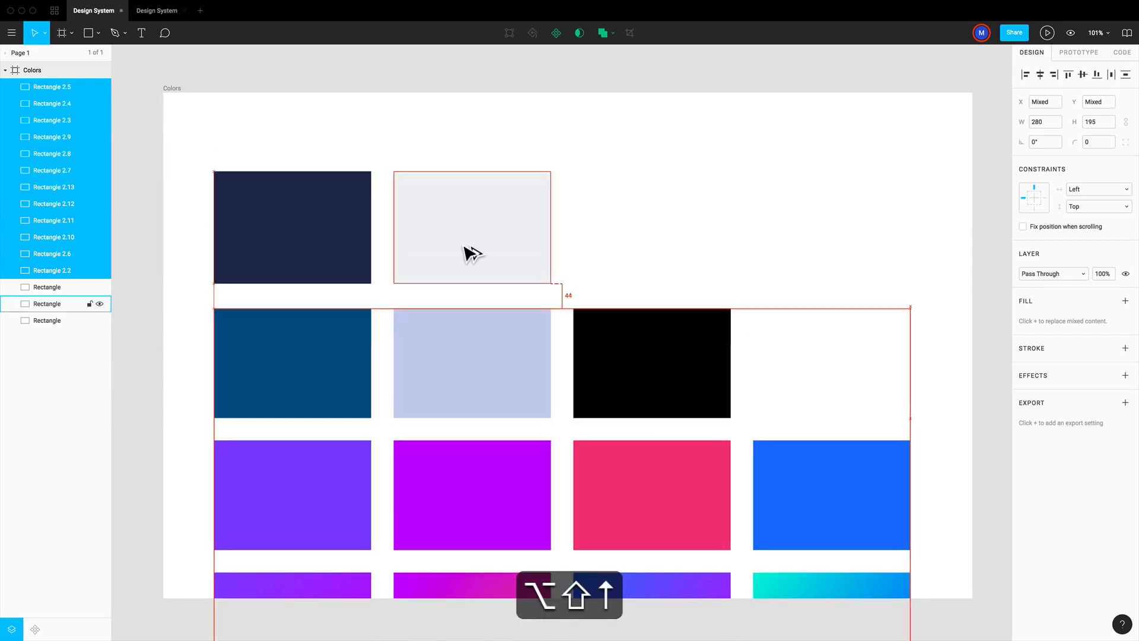
pyautogui.press('Up')
pyautogui.press('Up')
pyautogui.press('Up')
pyautogui.press('Up')
pyautogui.press('Up')
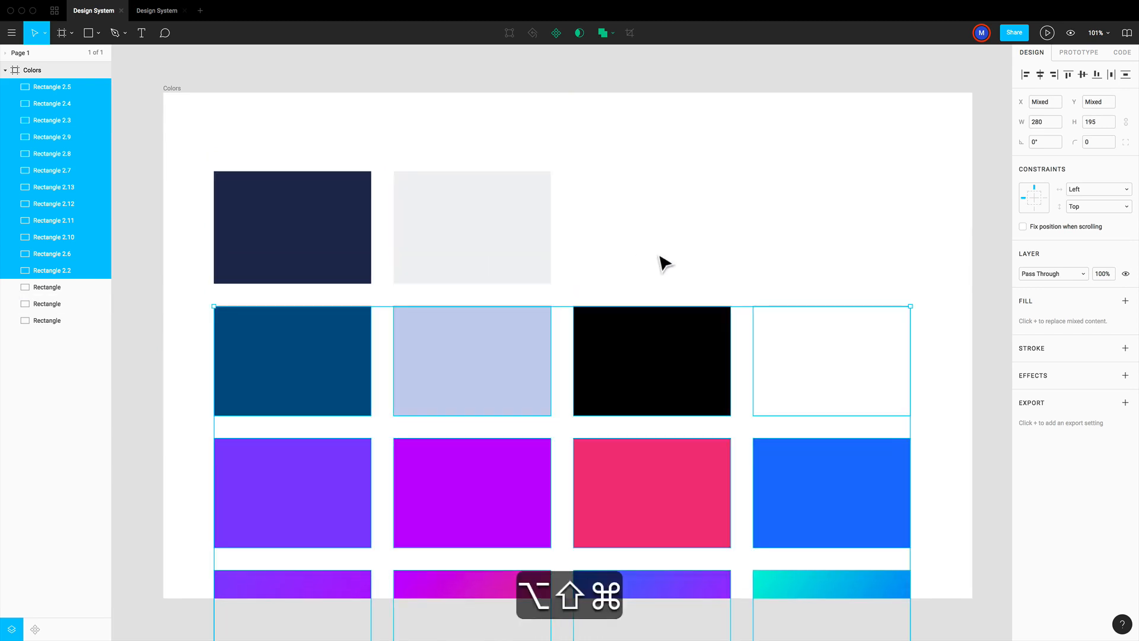
# Set the Colors frame's height to 1340 so it contains all rows of swatches.
pyautogui.click(653, 252)
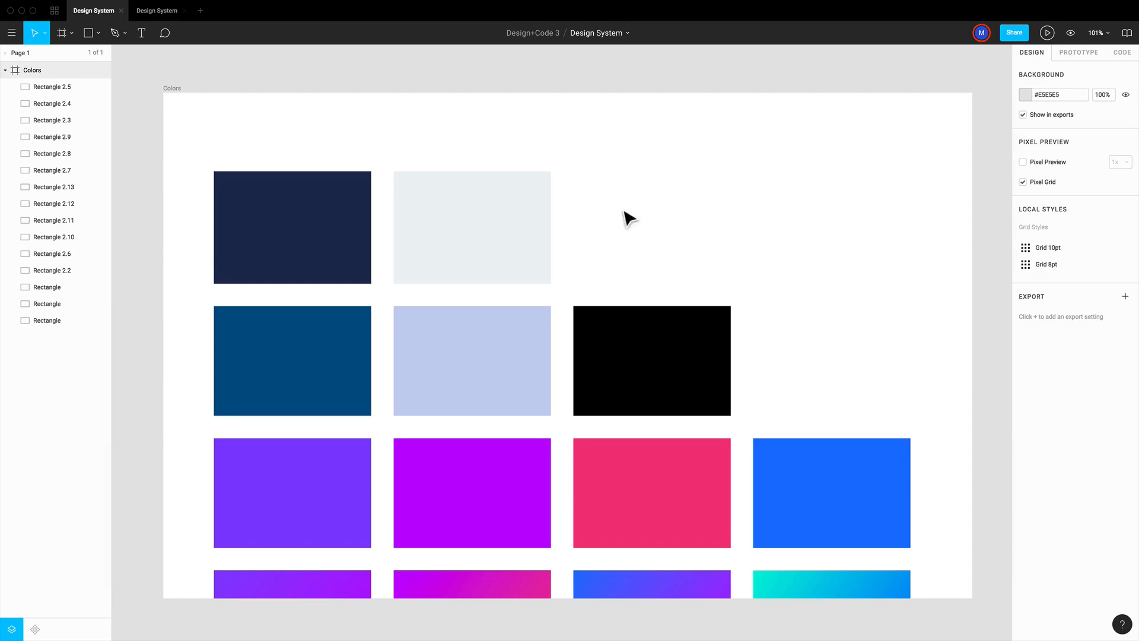
pyautogui.click(172, 93)
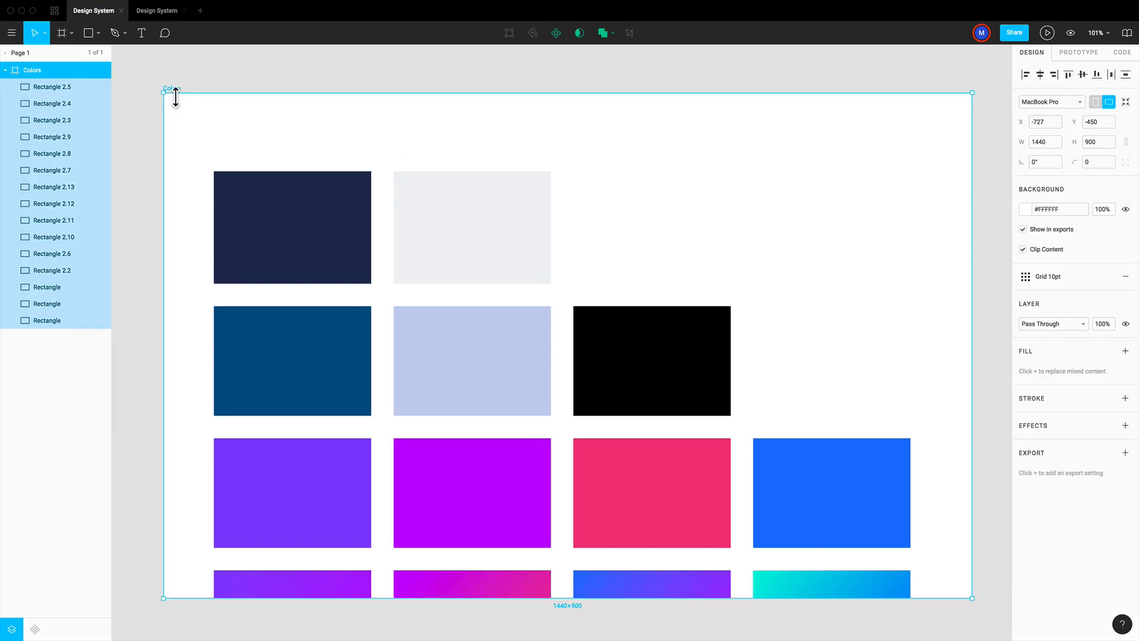
pyautogui.click(1099, 142)
pyautogui.write('1340')
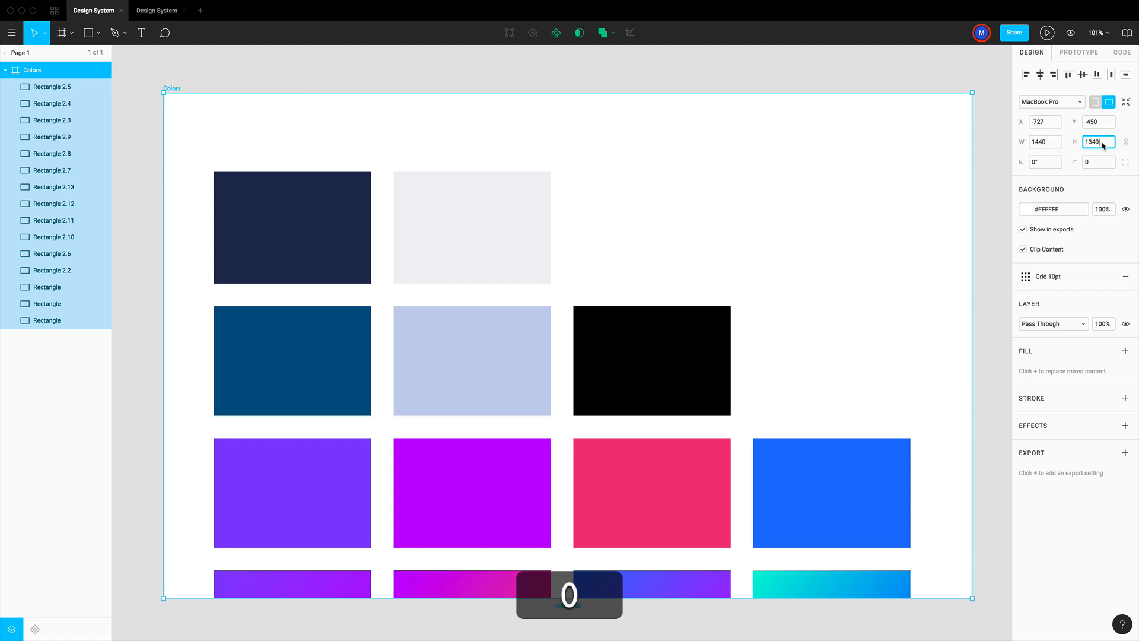
pyautogui.press('Return')
pyautogui.scroll(-5, 913, 272)
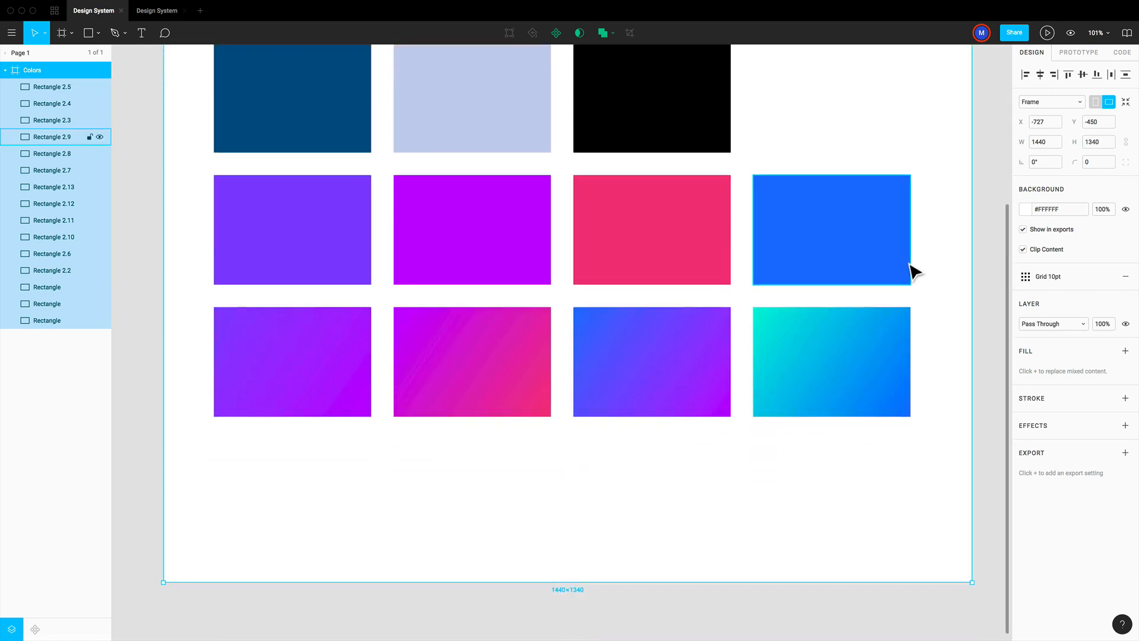
pyautogui.scroll(3, 914, 272)
pyautogui.click(681, 153)
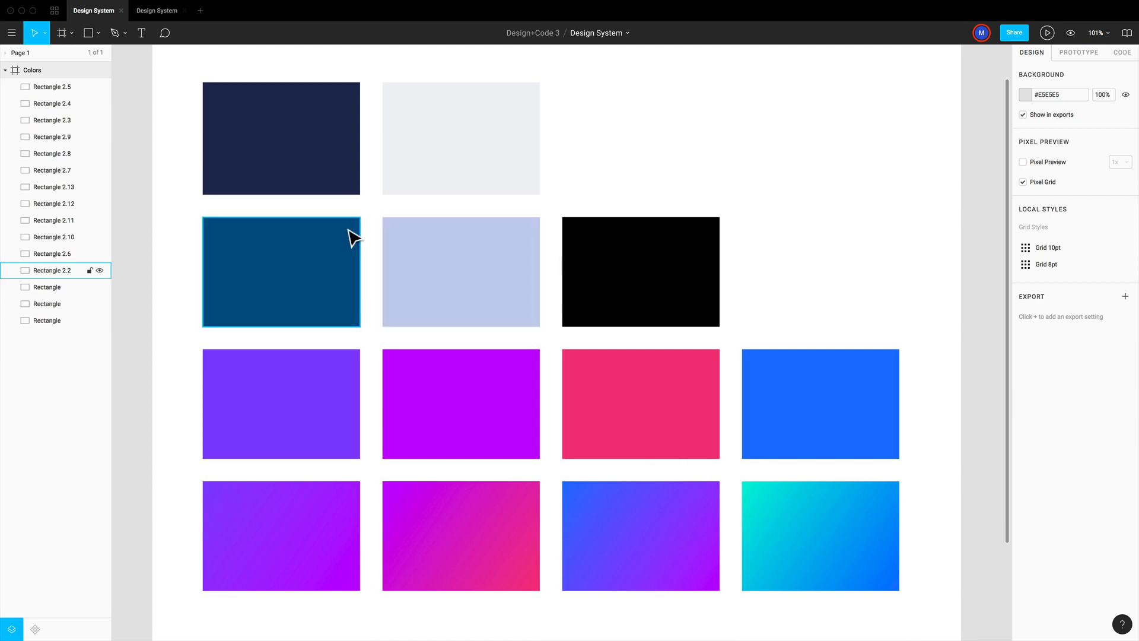
# Inspect which color style is linked to the first swatch in the Colors frame's second row.
pyautogui.click(339, 268)
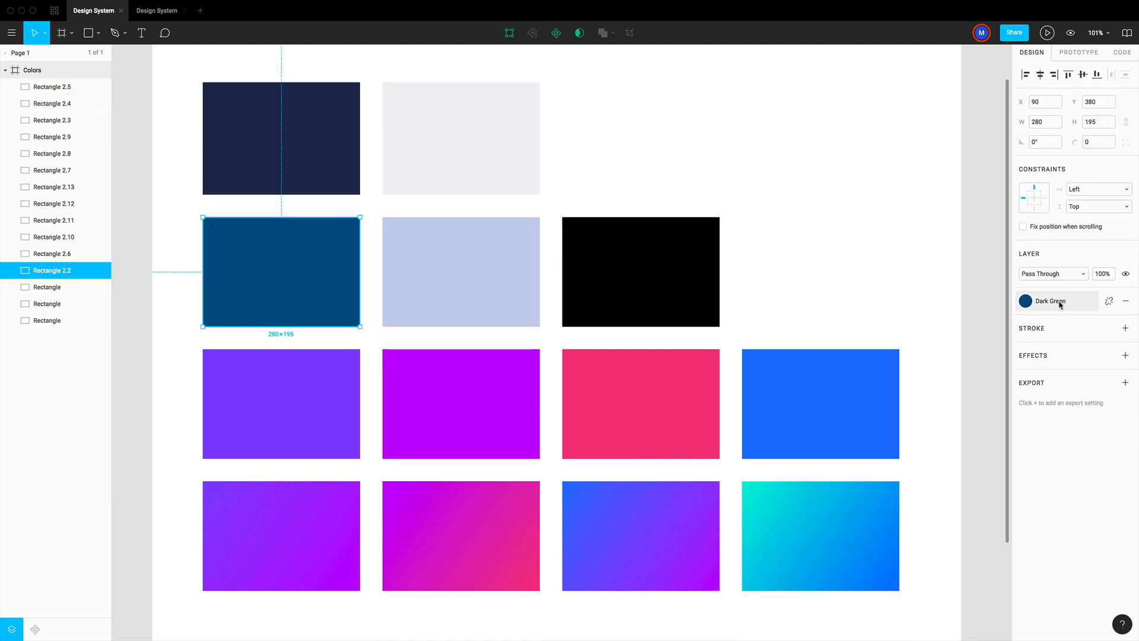
pyautogui.click(764, 203)
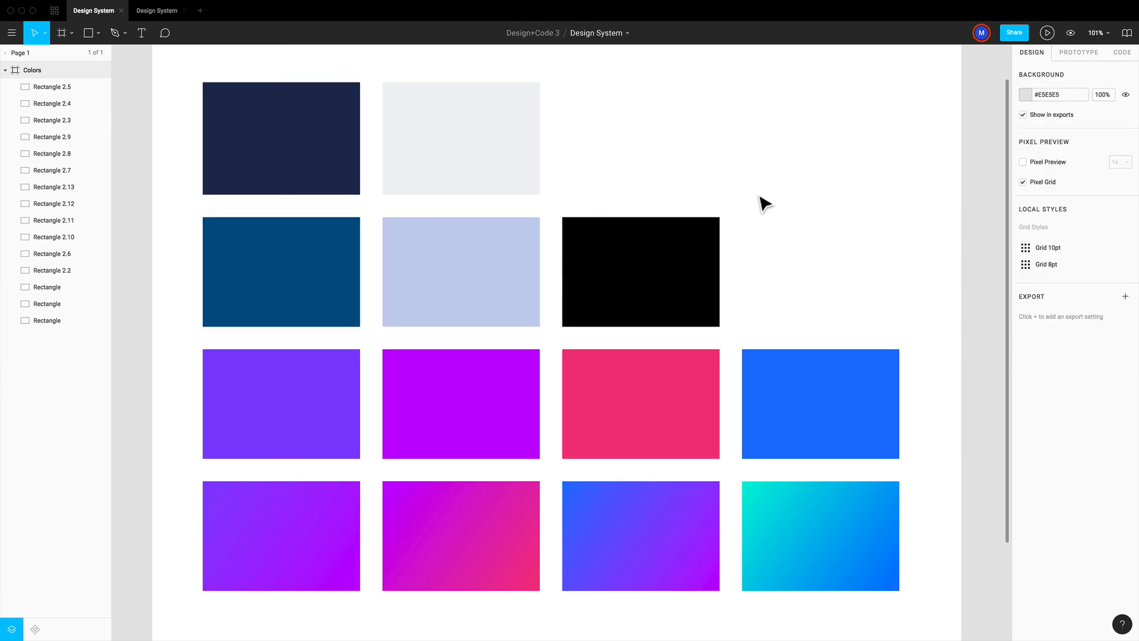
pyautogui.click(356, 262)
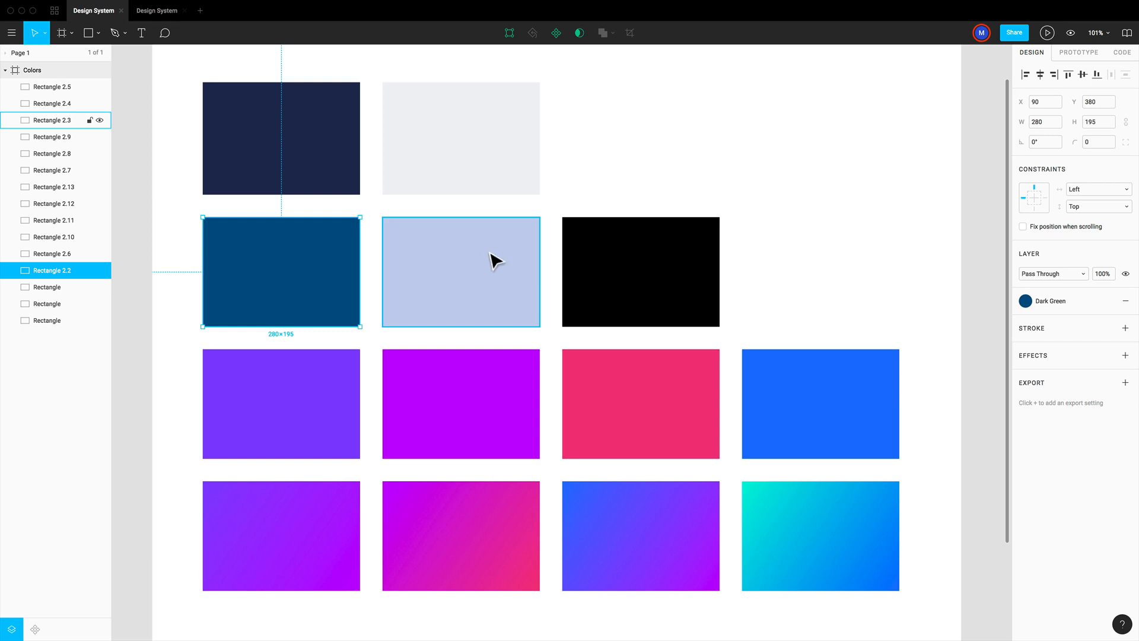
pyautogui.click(544, 222)
pyautogui.click(300, 262)
pyautogui.moveTo(915, 411); pyautogui.dragTo(289, 283)
pyautogui.click(550, 219)
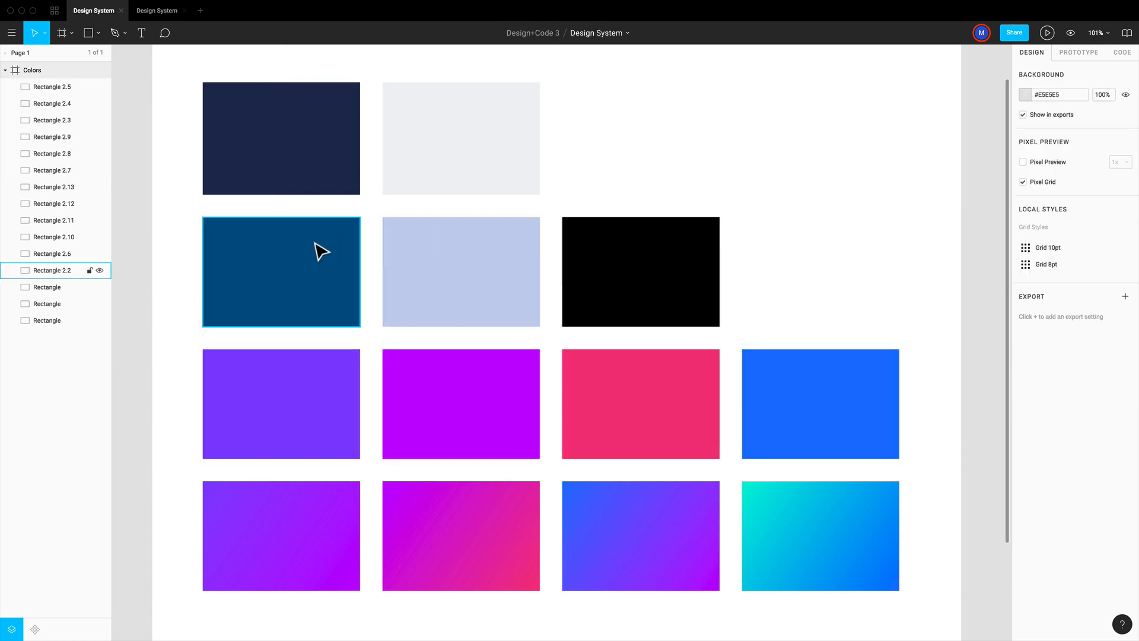
# Detach the linked color styles from all four second-row swatches: Dark Green, light blue, Black and White.
pyautogui.click(318, 250)
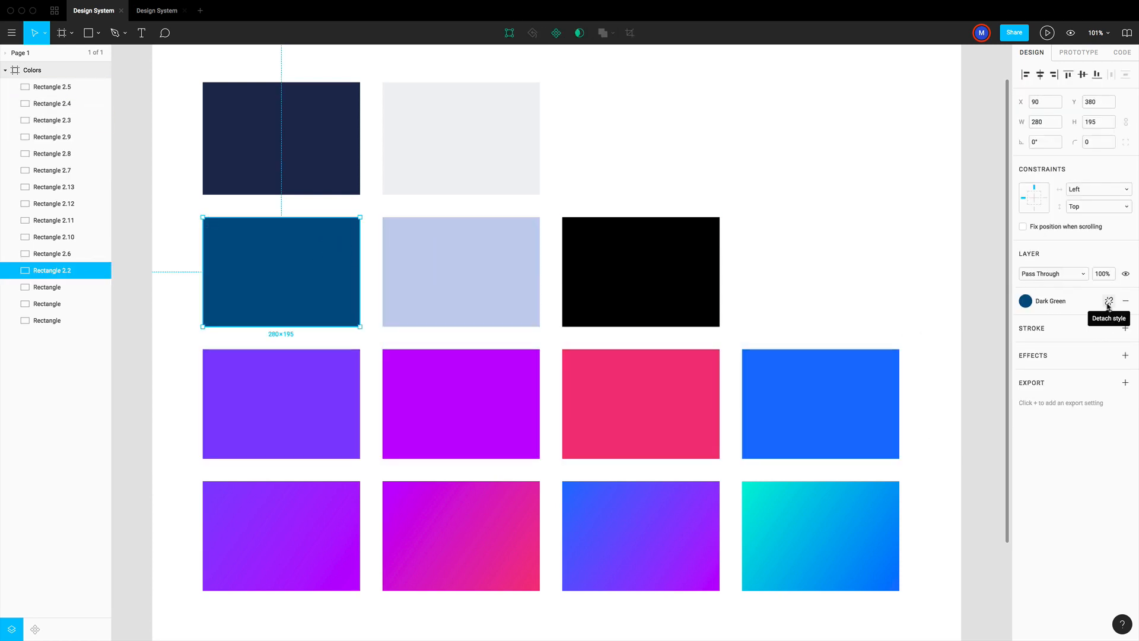
pyautogui.click(1108, 301)
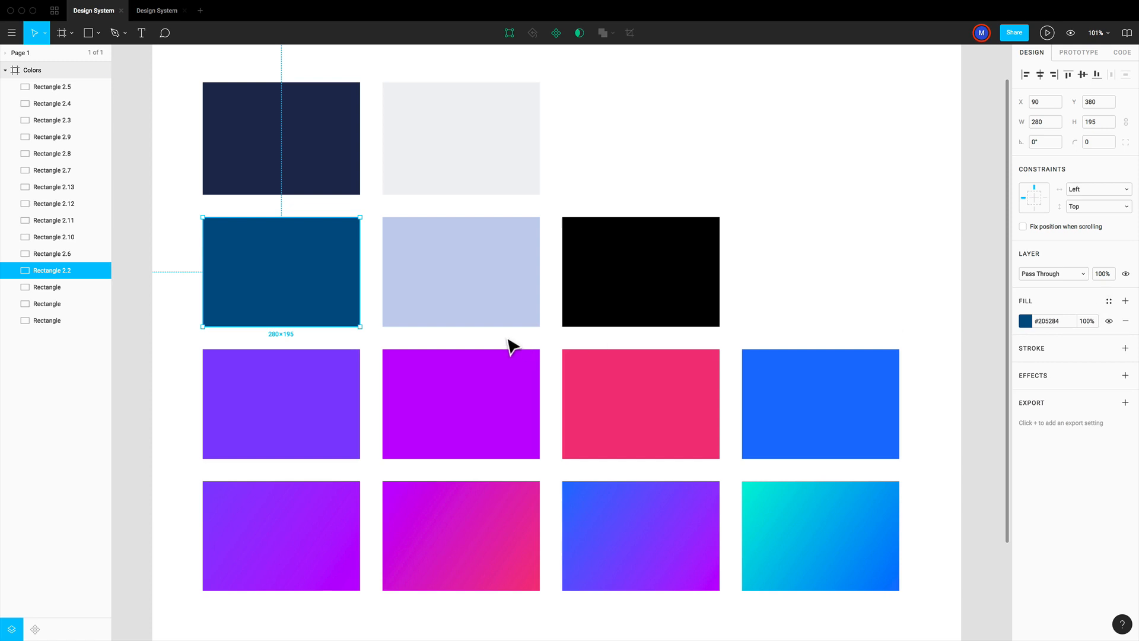
pyautogui.click(488, 318)
pyautogui.click(1106, 303)
pyautogui.click(632, 302)
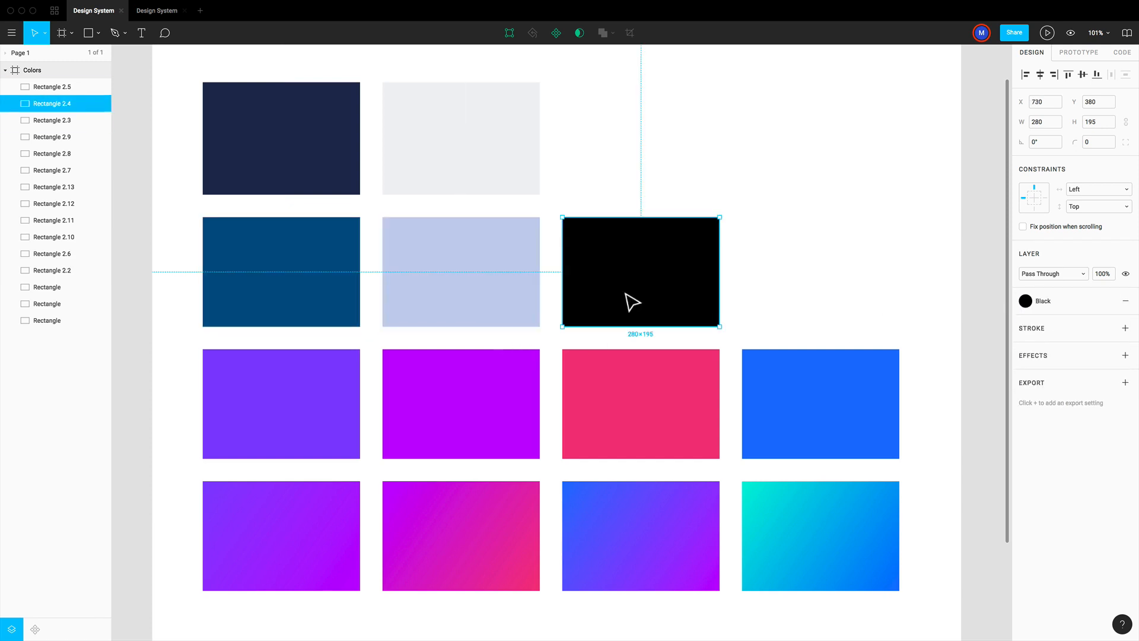
pyautogui.click(1108, 301)
pyautogui.click(855, 292)
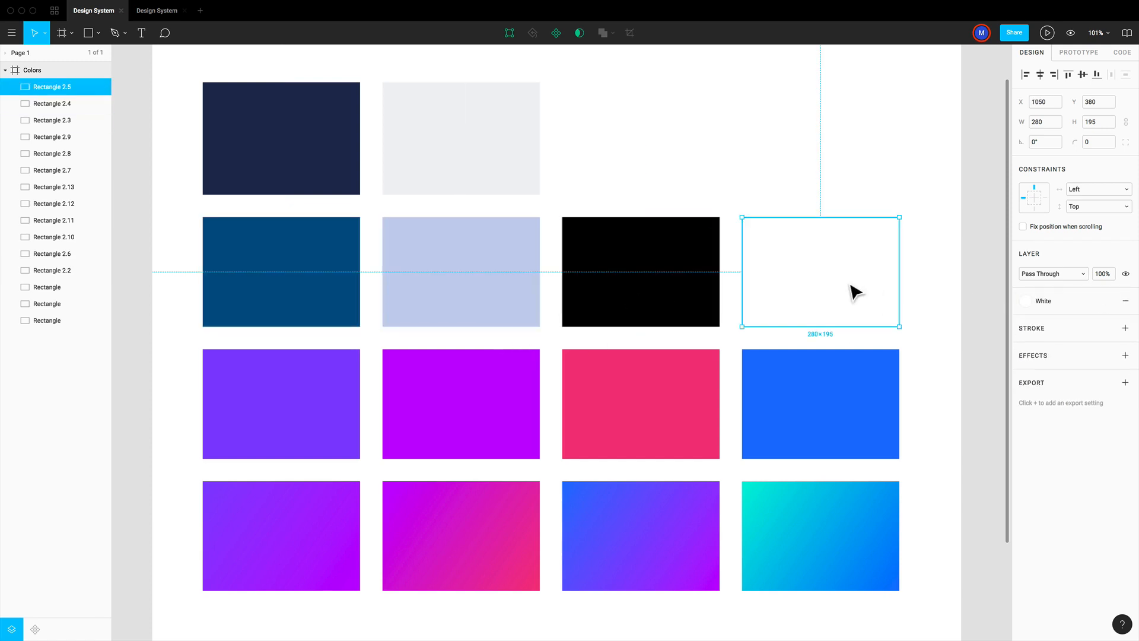
pyautogui.click(1107, 301)
pyautogui.click(657, 191)
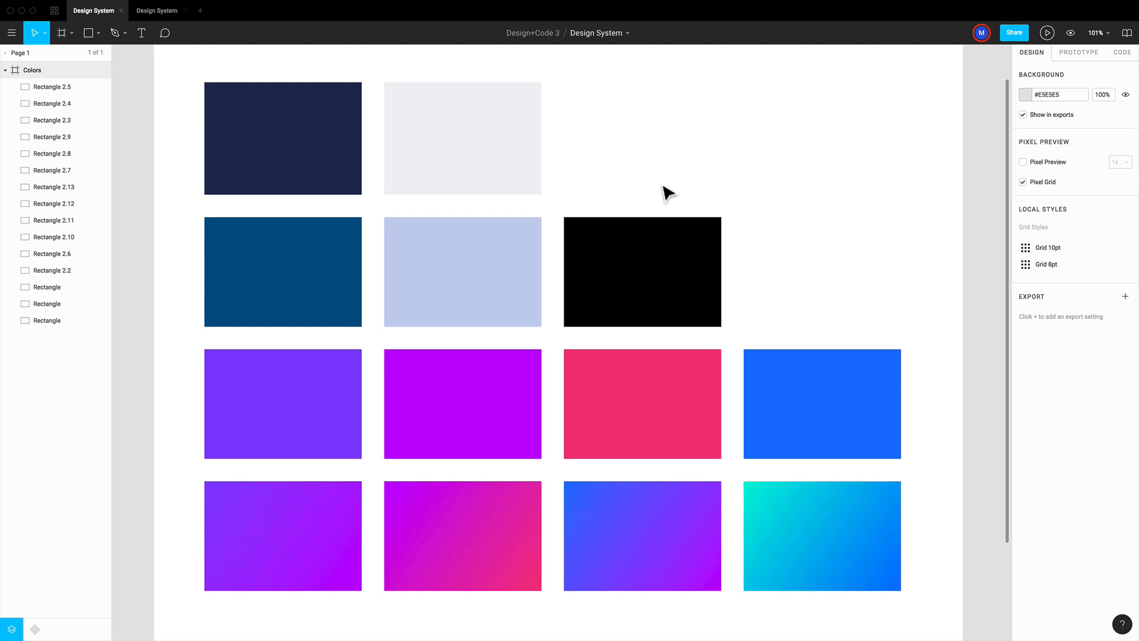
# Create a color style named Dark Blue from the fill of the first swatch in the first row.
pyautogui.click(347, 145)
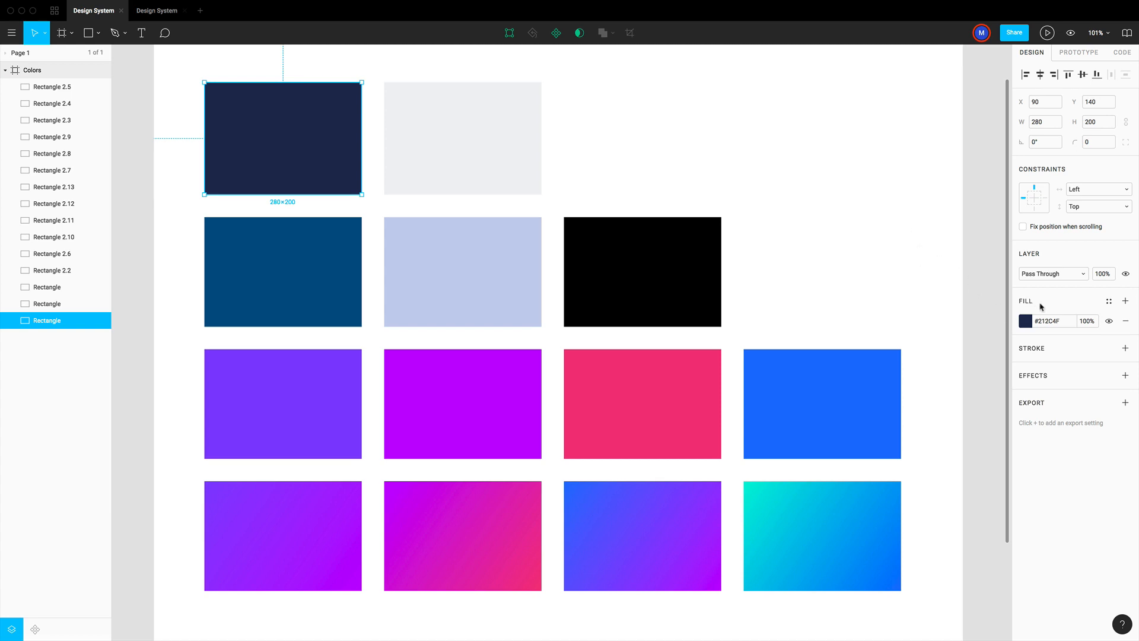
pyautogui.click(1109, 303)
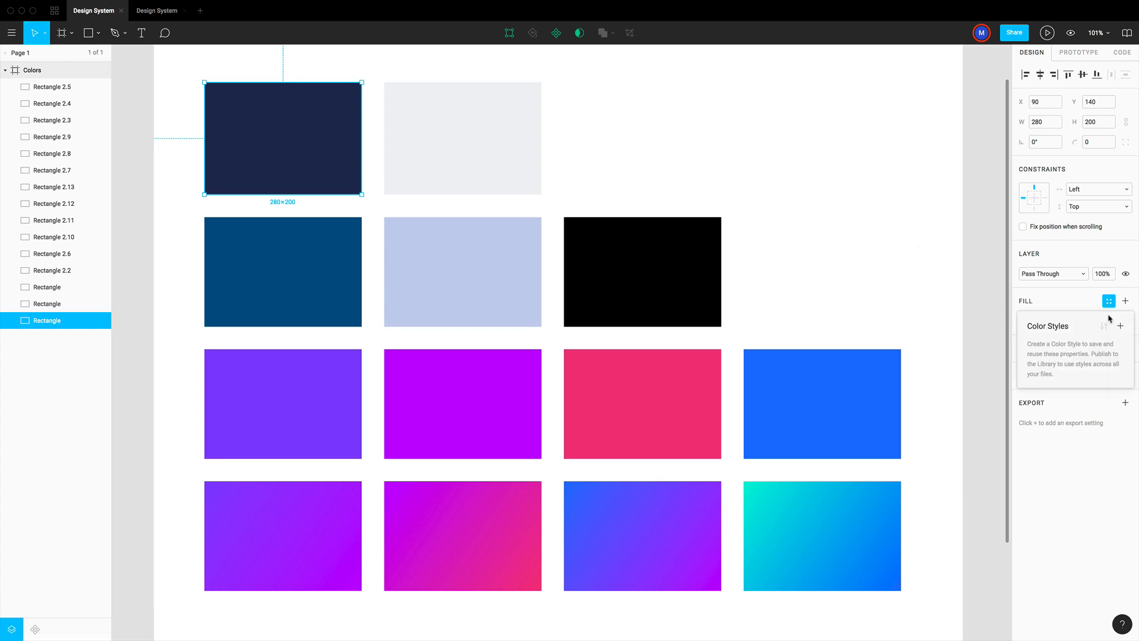
pyautogui.click(1121, 326)
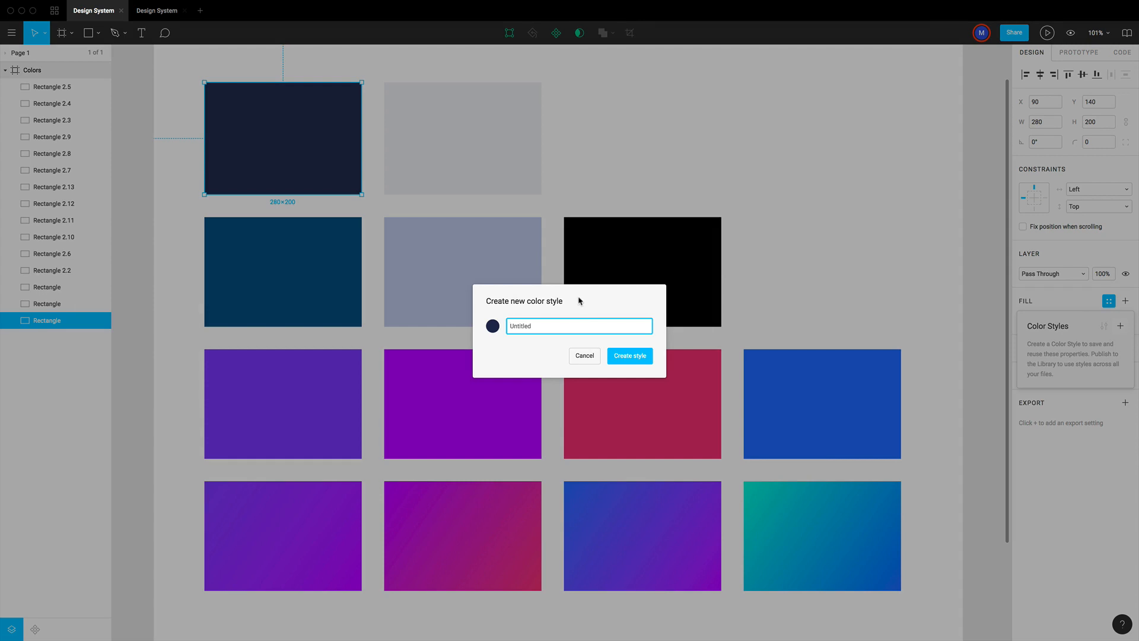
pyautogui.write('Da')
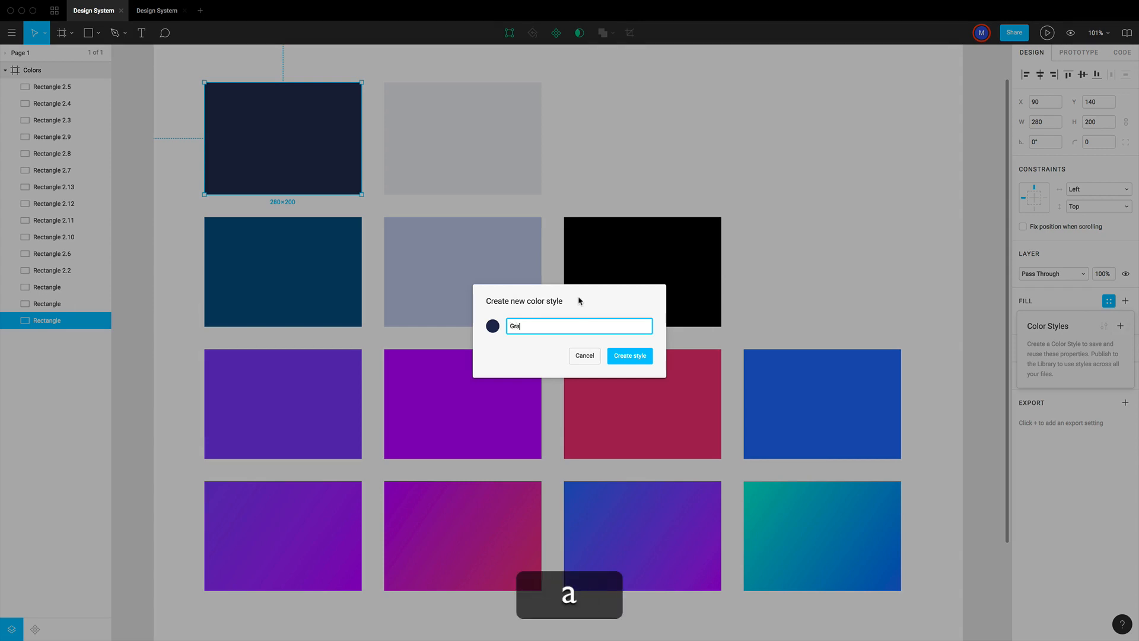
pyautogui.press('BackSpace')
pyautogui.write('ark Blue')
pyautogui.press('Return')
# Create a color style named Light Gray from the fill of the light gray swatch.
pyautogui.keyDown('super'); pyautogui.click(480, 160); pyautogui.keyUp('super')
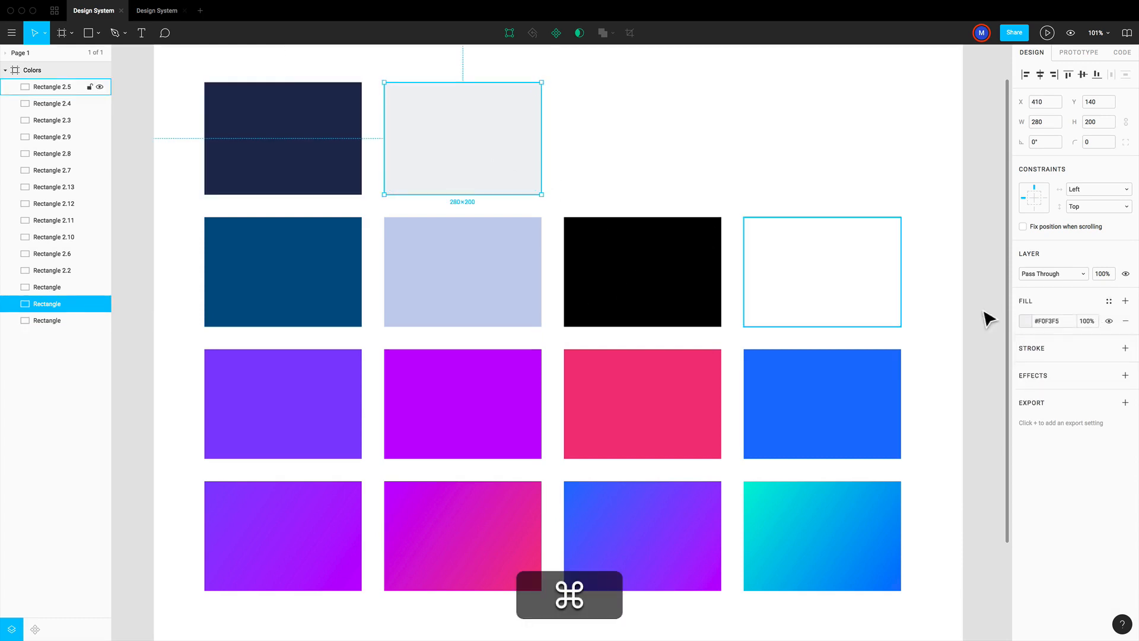
pyautogui.click(1107, 301)
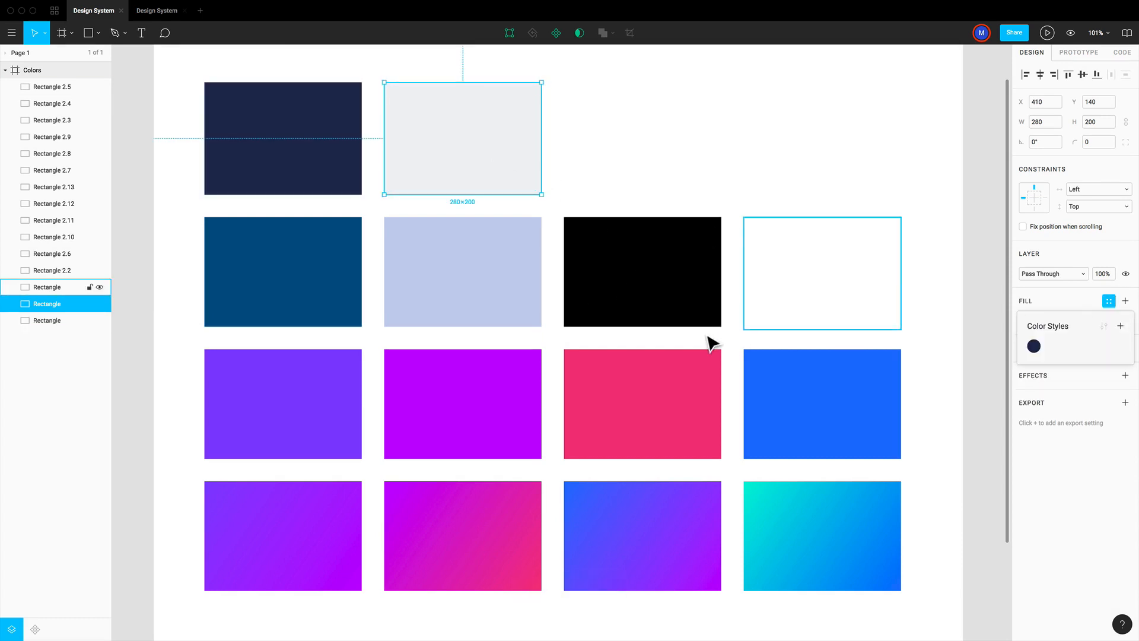
pyautogui.click(1120, 328)
pyautogui.write('Light Gr')
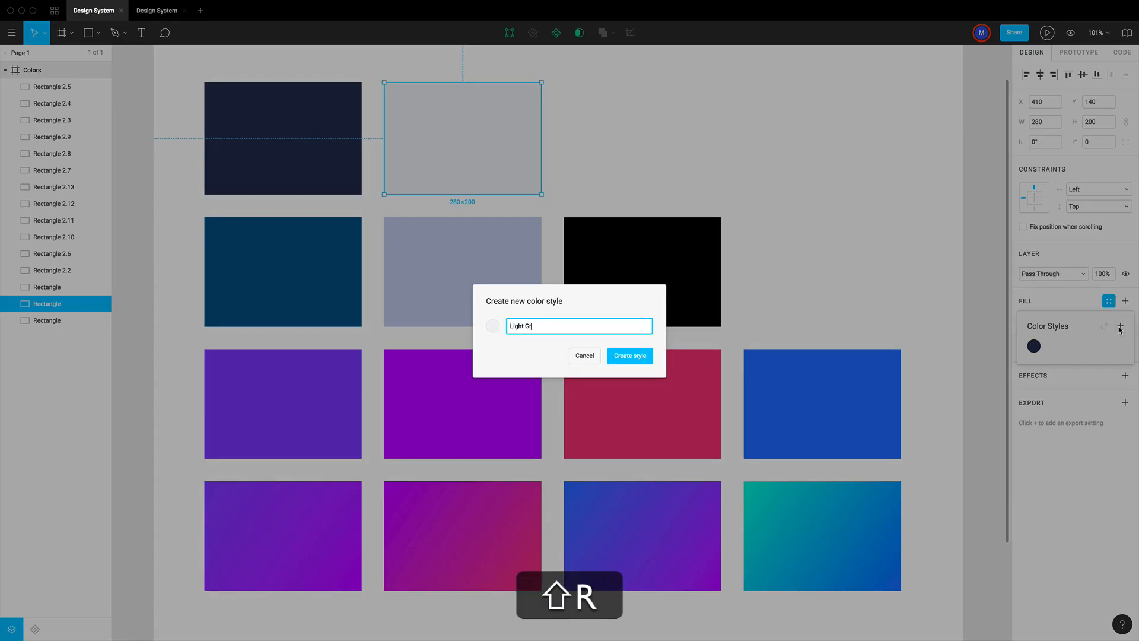
pyautogui.write('ay')
pyautogui.press('Return')
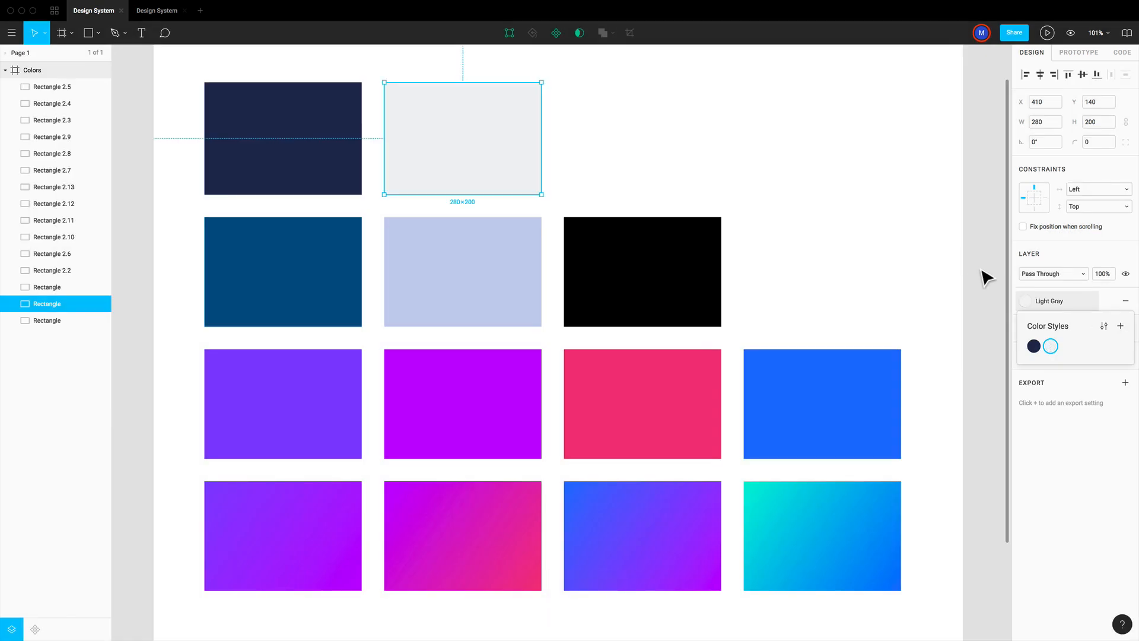
pyautogui.click(985, 277)
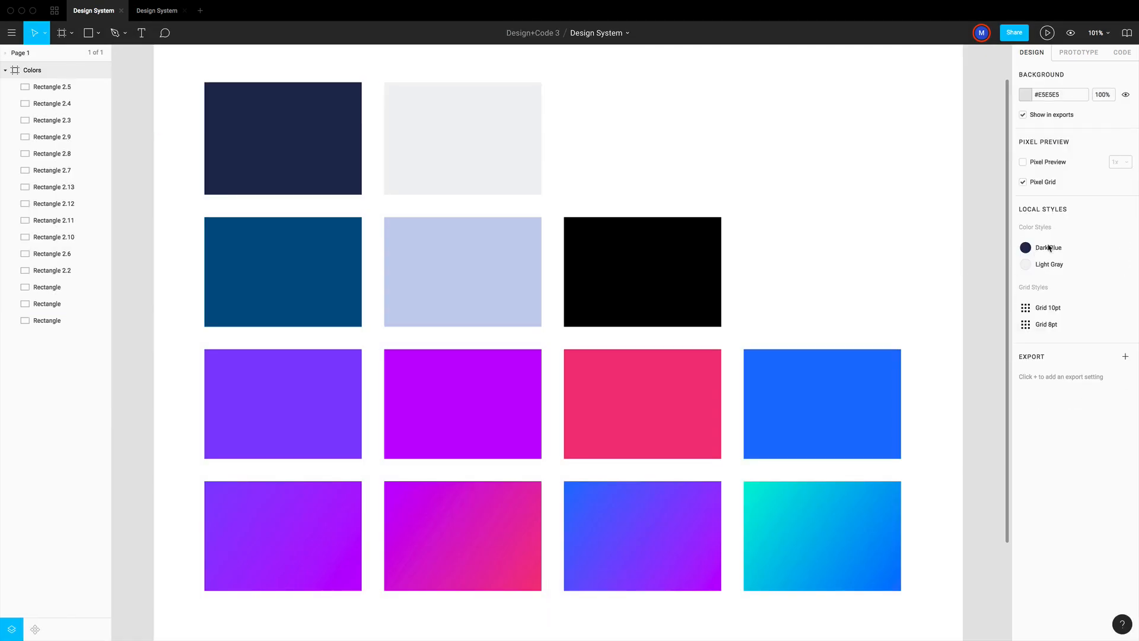
pyautogui.click(893, 227)
pyautogui.click(817, 336)
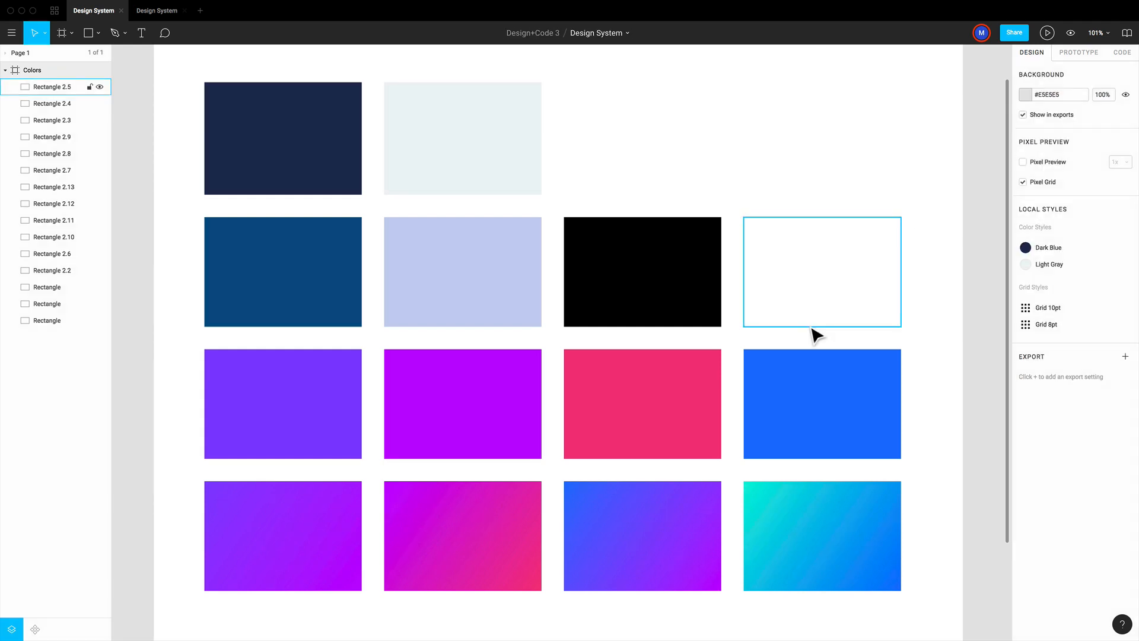
# Detach the linked style from the first gradient swatch in the frame's last row and open its linear fill.
pyautogui.keyDown('super'); pyautogui.click(333, 507); pyautogui.keyUp('super')
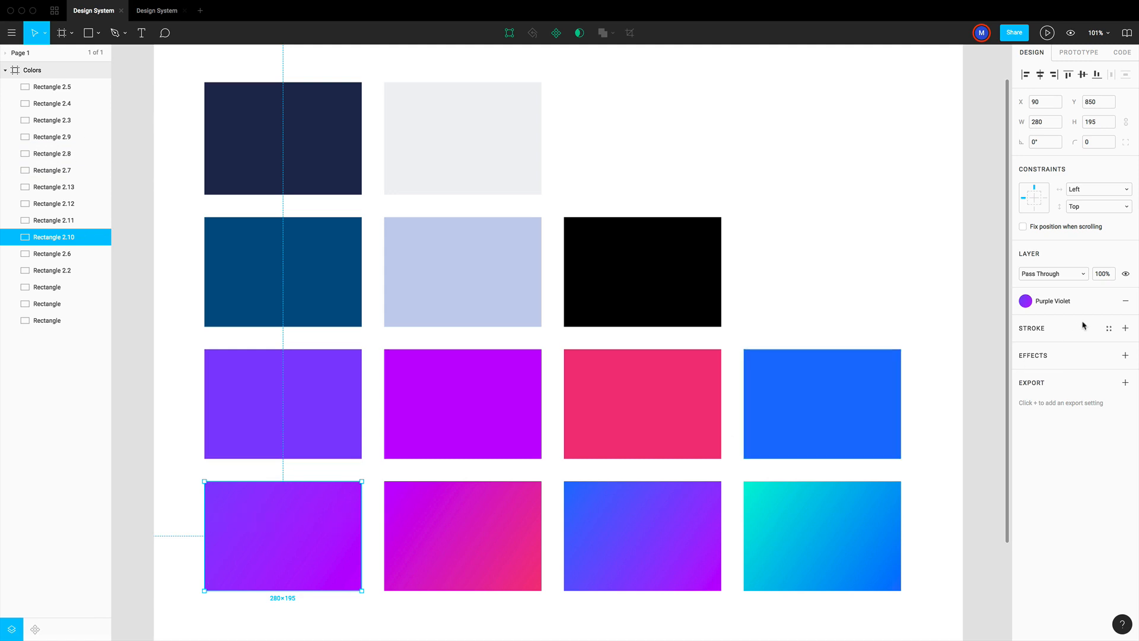
pyautogui.click(1109, 302)
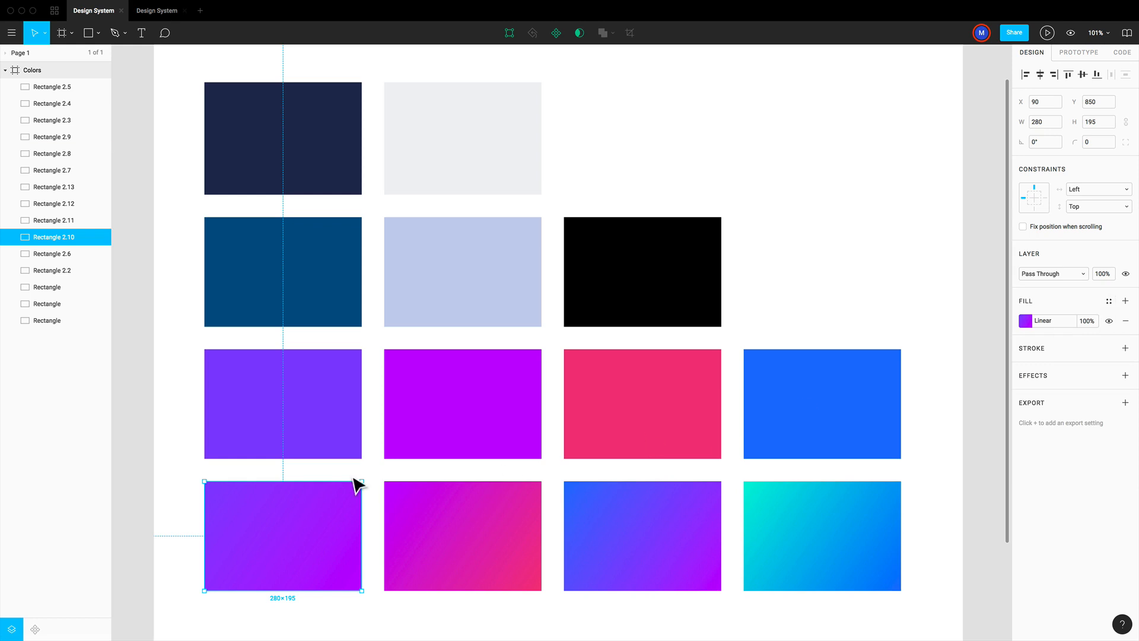
pyautogui.click(1024, 323)
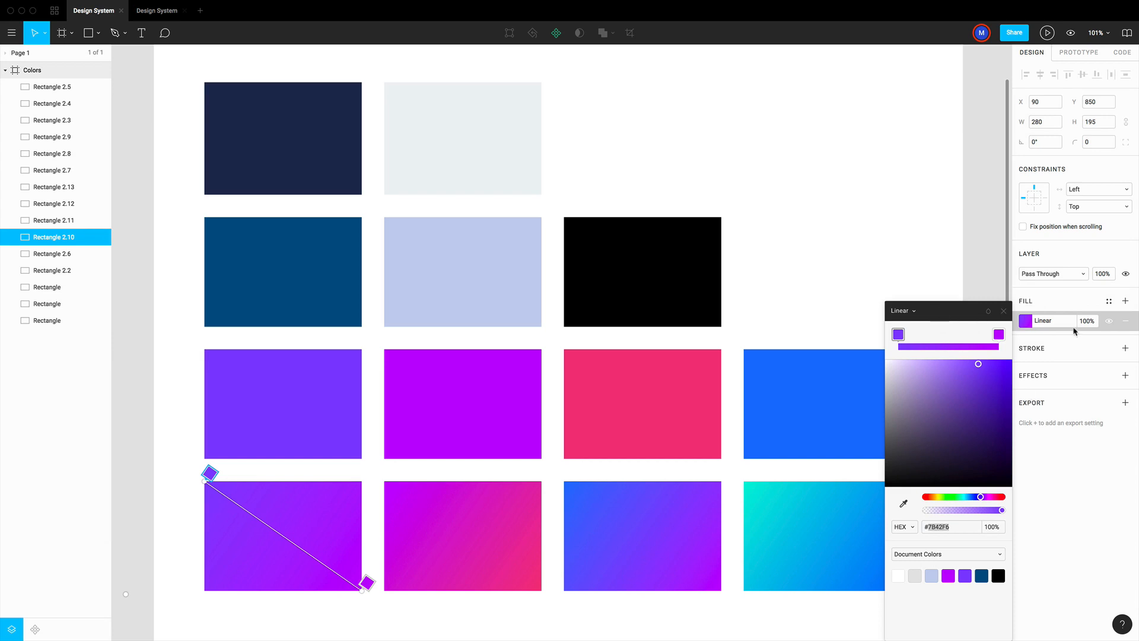
# Create a color style named Purple Violet from the linear gradient fill of the selected swatch.
pyautogui.click(1109, 301)
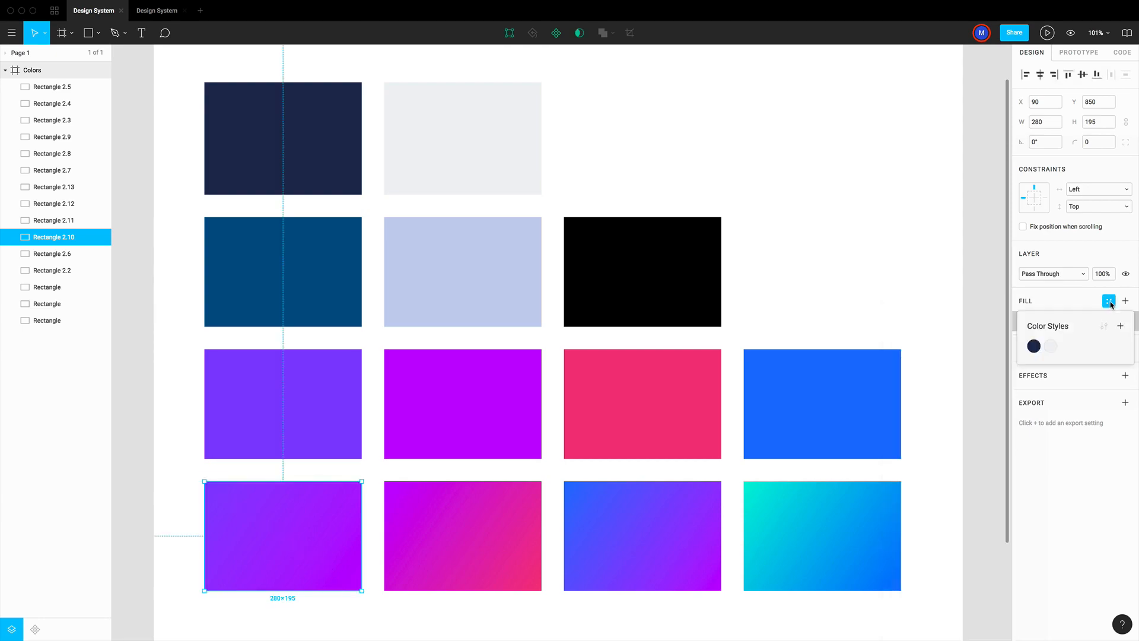
pyautogui.click(1121, 327)
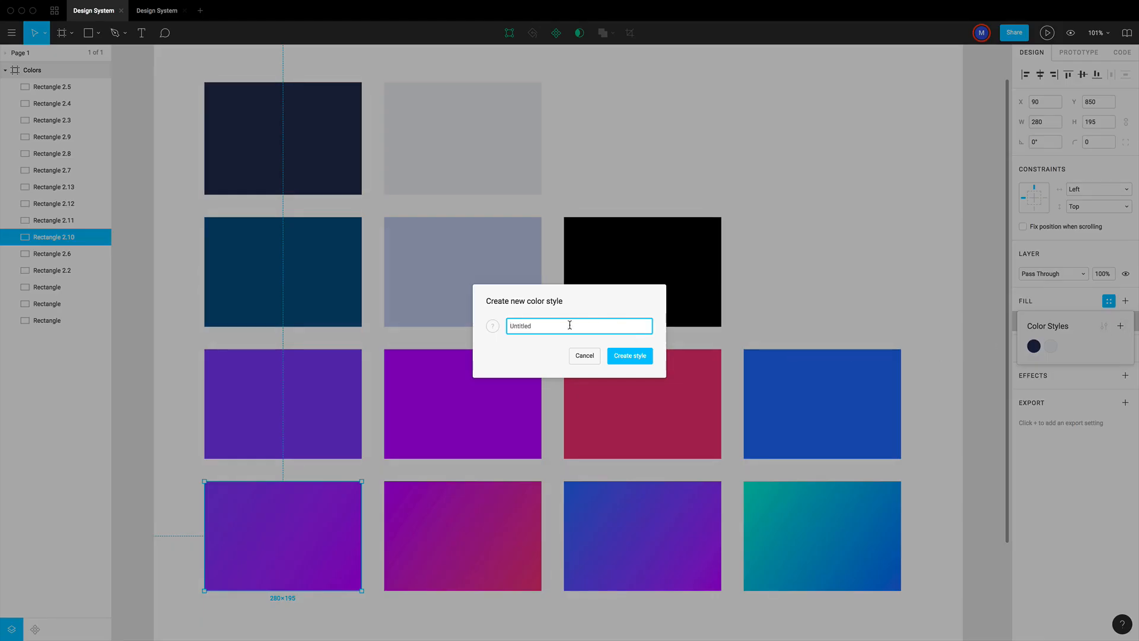
pyautogui.write('Purple Viol')
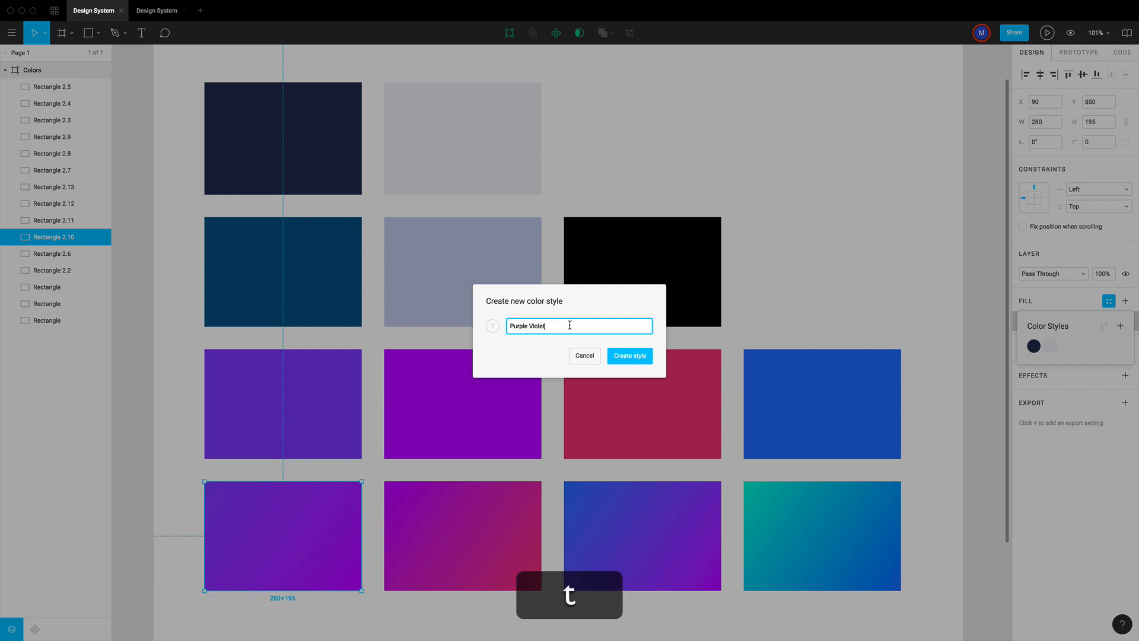
pyautogui.write('et')
pyautogui.press('Return')
pyautogui.click(923, 305)
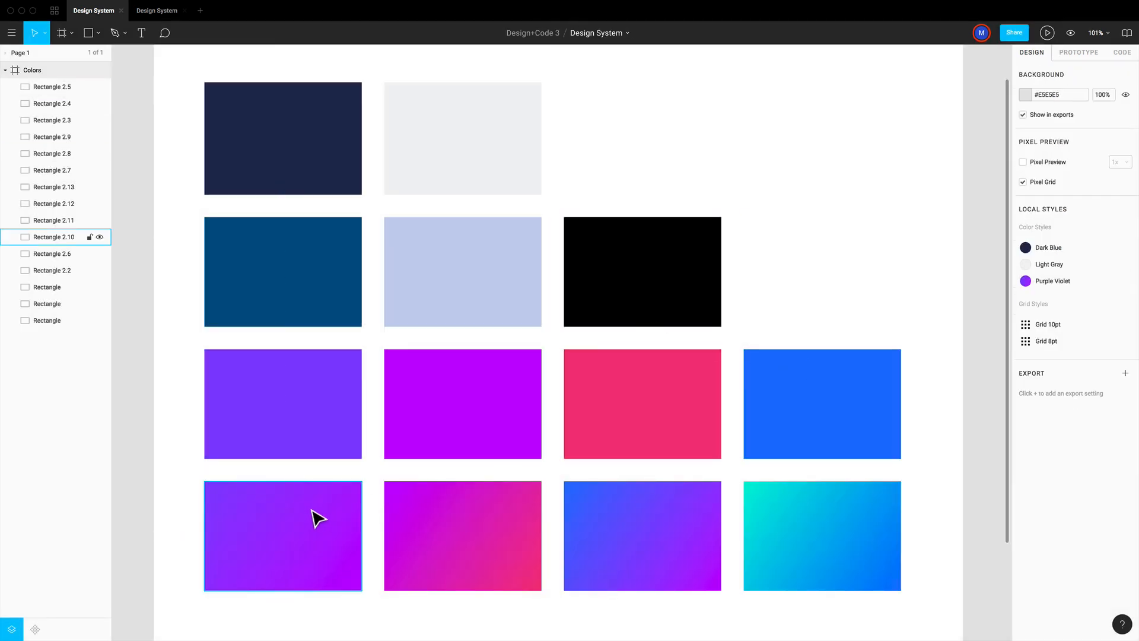
# Try the Purple Violet color style on the first swatch in the second row and undo it.
pyautogui.press('super')
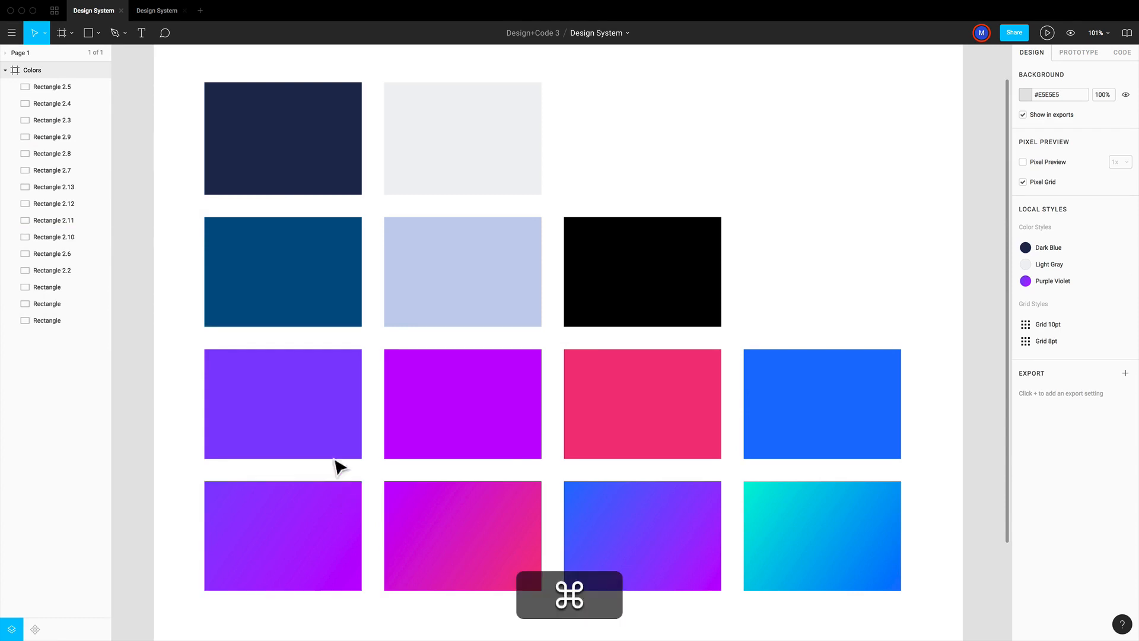
pyautogui.click(317, 292)
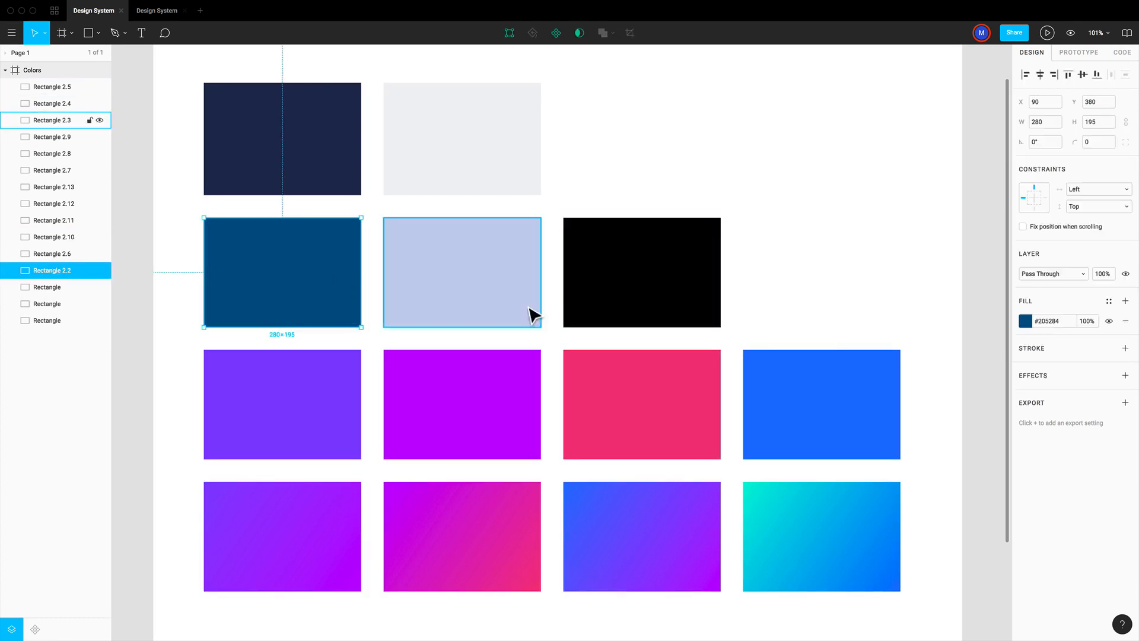
pyautogui.click(1109, 302)
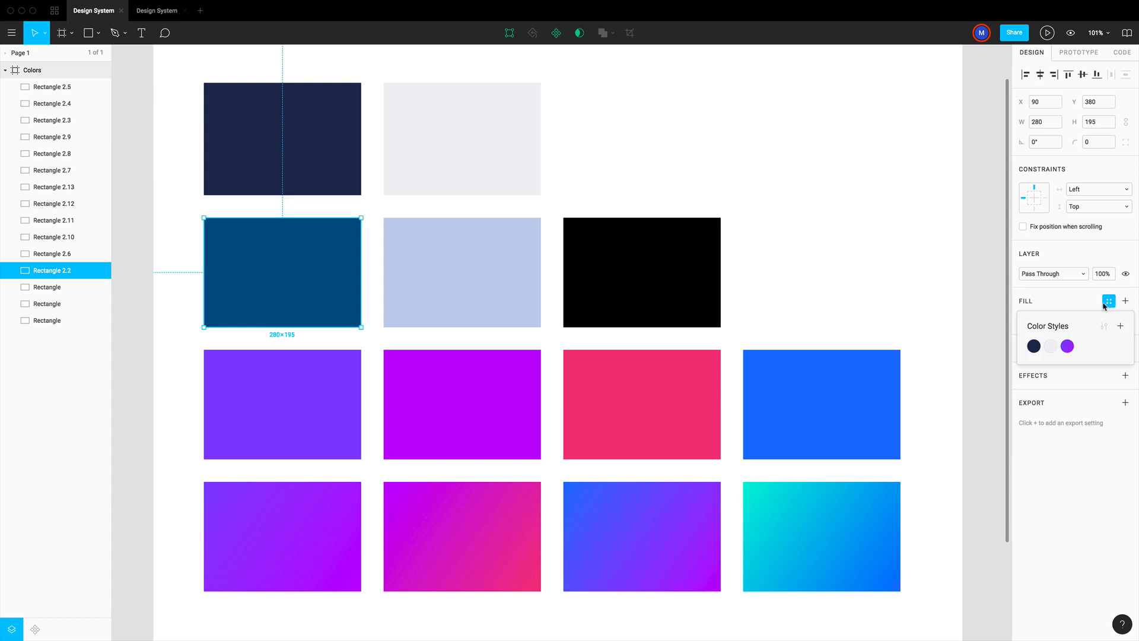
pyautogui.click(1068, 346)
pyautogui.hotkey('ctrl', 'z')
pyautogui.click(661, 203)
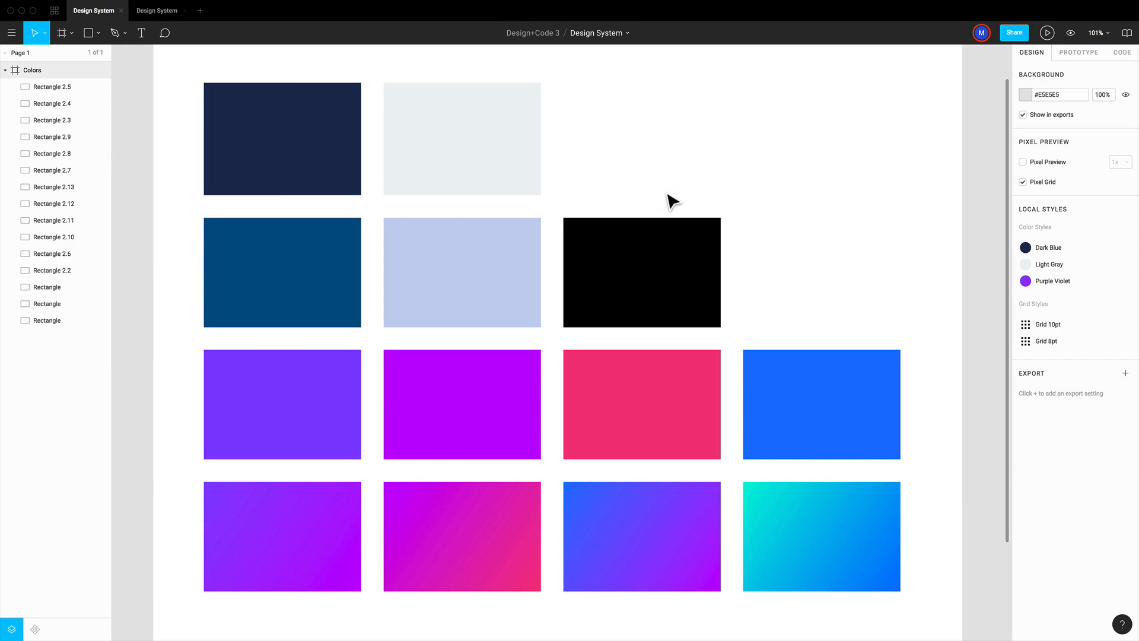
pyautogui.hotkey('ctrl', 'z')
pyautogui.hotkey('ctrl', 'z')
pyautogui.hotkey('ctrl', 'z')
pyautogui.hotkey('ctrl', 'z')
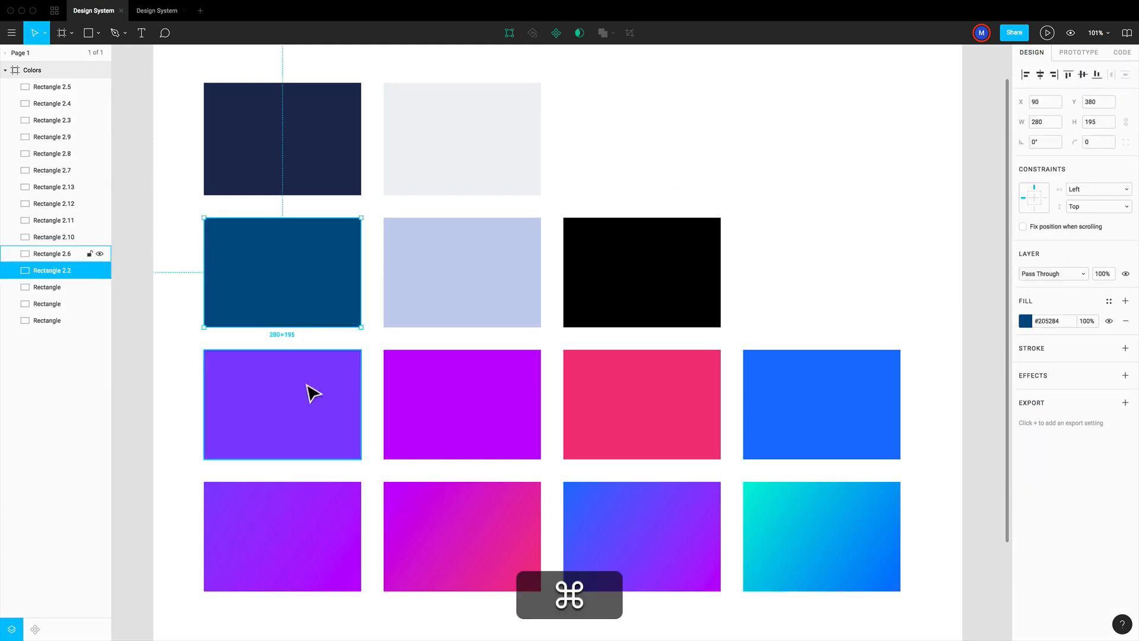
pyautogui.hotkey('ctrl', 'z')
pyautogui.hotkey('ctrl', 'z')
pyautogui.hotkey('ctrl', 'z')
pyautogui.hotkey('ctrl', 'z')
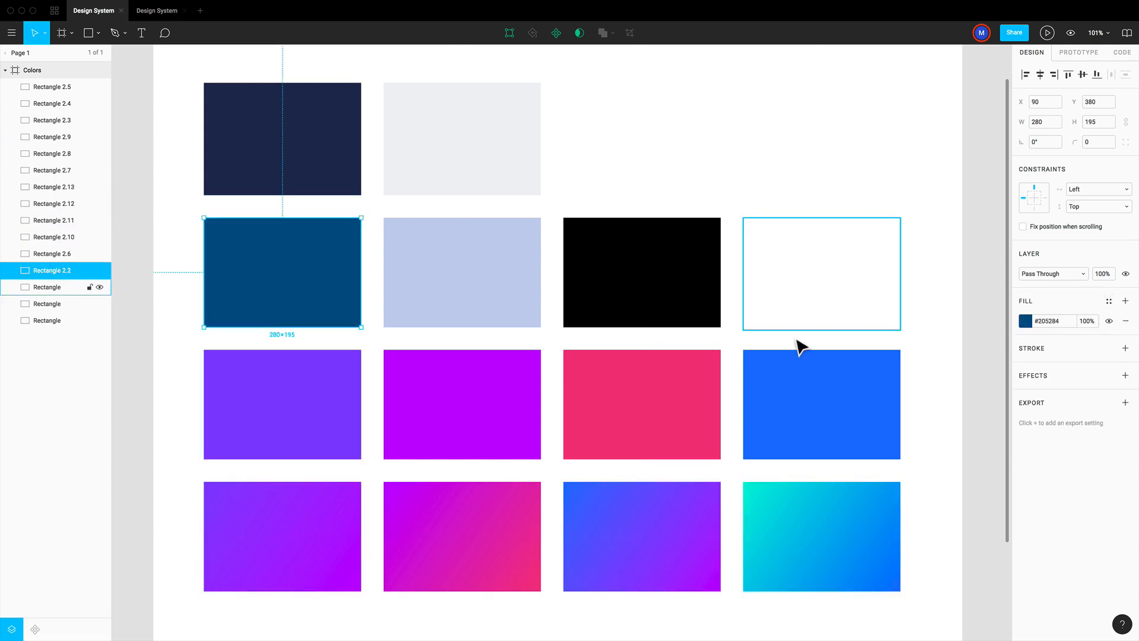
# Create a color style named Dark Green from the fill of the first swatch in the second row.
pyautogui.click(376, 252)
pyautogui.keyDown('super'); pyautogui.click(332, 261); pyautogui.keyUp('super')
pyautogui.click(1109, 300)
pyautogui.click(1121, 326)
pyautogui.write('Dark')
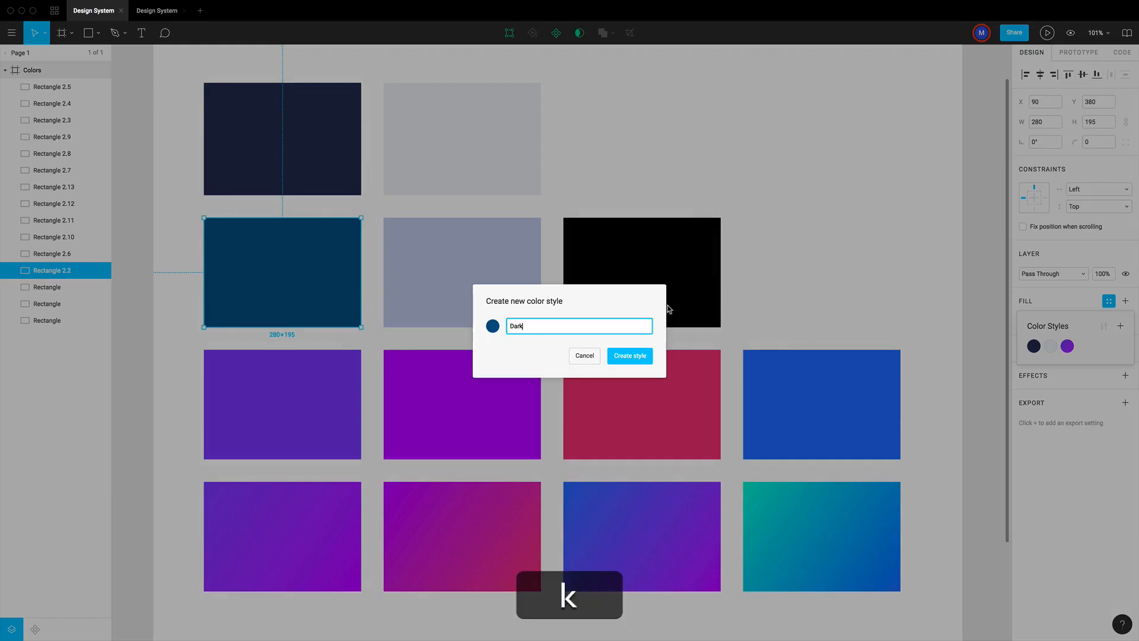
pyautogui.press('Return')
# Create a color style named Light Blue from the fill of the second swatch in the second row.
pyautogui.click(463, 273)
pyautogui.click(1109, 300)
pyautogui.click(1121, 326)
pyautogui.write('Light Blue')
pyautogui.press('Return')
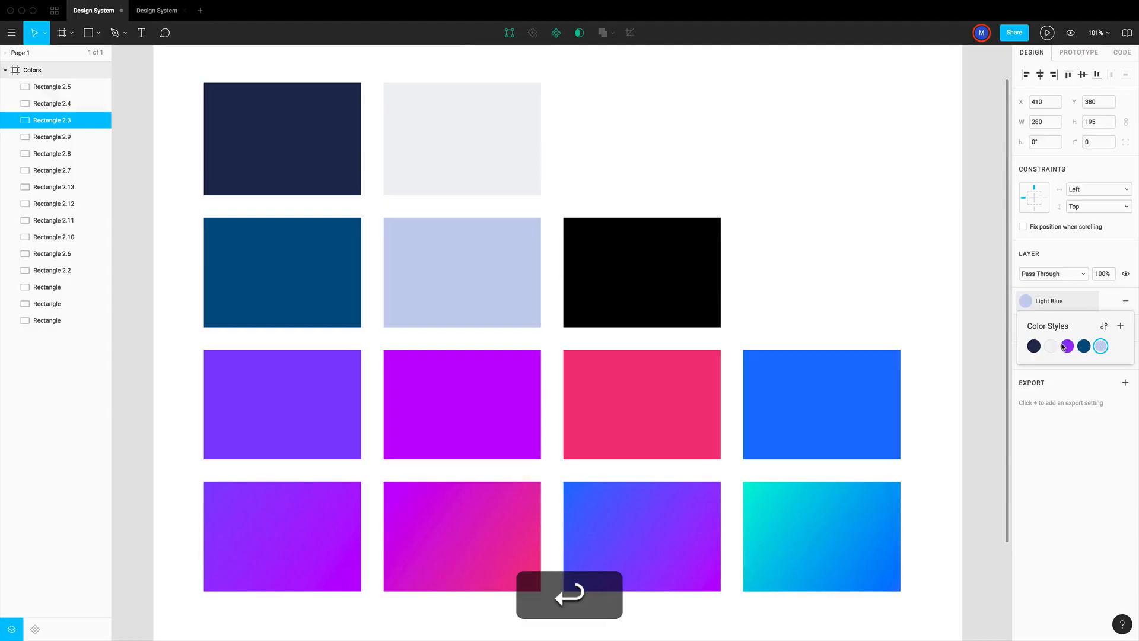
# Create a color style named Black from the fill of the black swatch.
pyautogui.click(642, 272)
pyautogui.click(1121, 325)
pyautogui.write('Black')
pyautogui.press('Return')
# Create a color style named White from the fill of the white swatch in the second row.
pyautogui.click(821, 273)
pyautogui.click(1121, 326)
pyautogui.write('White')
pyautogui.press('Return')
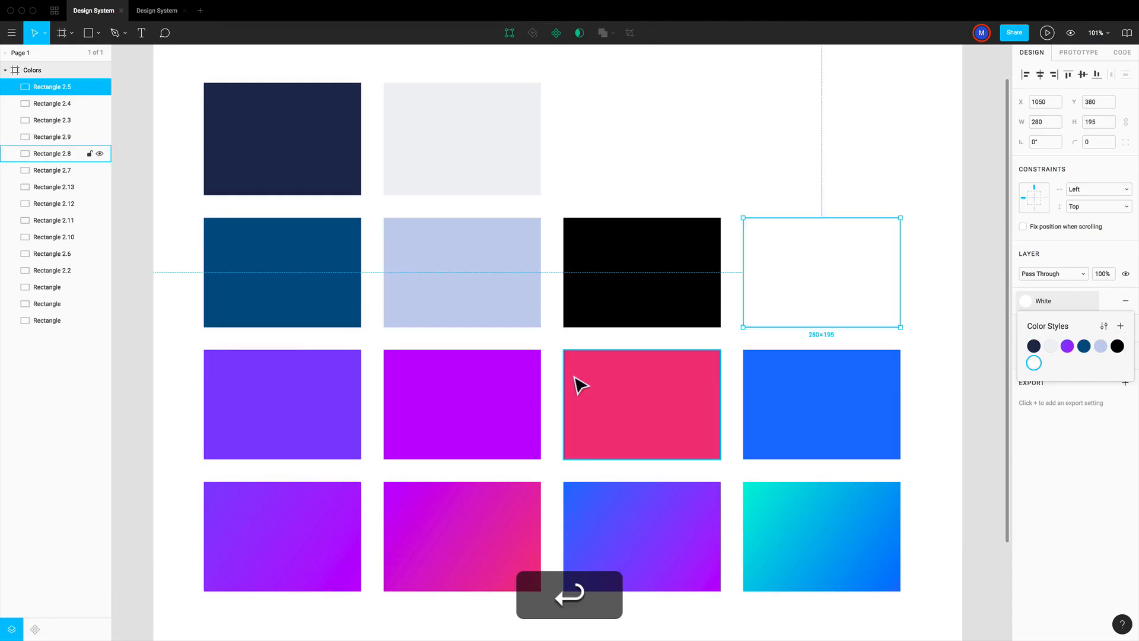
# Create a color style named Purple from the fill of the first swatch in the third row.
pyautogui.click(282, 404)
pyautogui.click(1109, 301)
pyautogui.click(1121, 326)
pyautogui.write('Purple')
pyautogui.press('Return')
# Create a color style named Violet from the fill of the second swatch in the third row.
pyautogui.keyDown('super'); pyautogui.click(501, 420); pyautogui.keyUp('super')
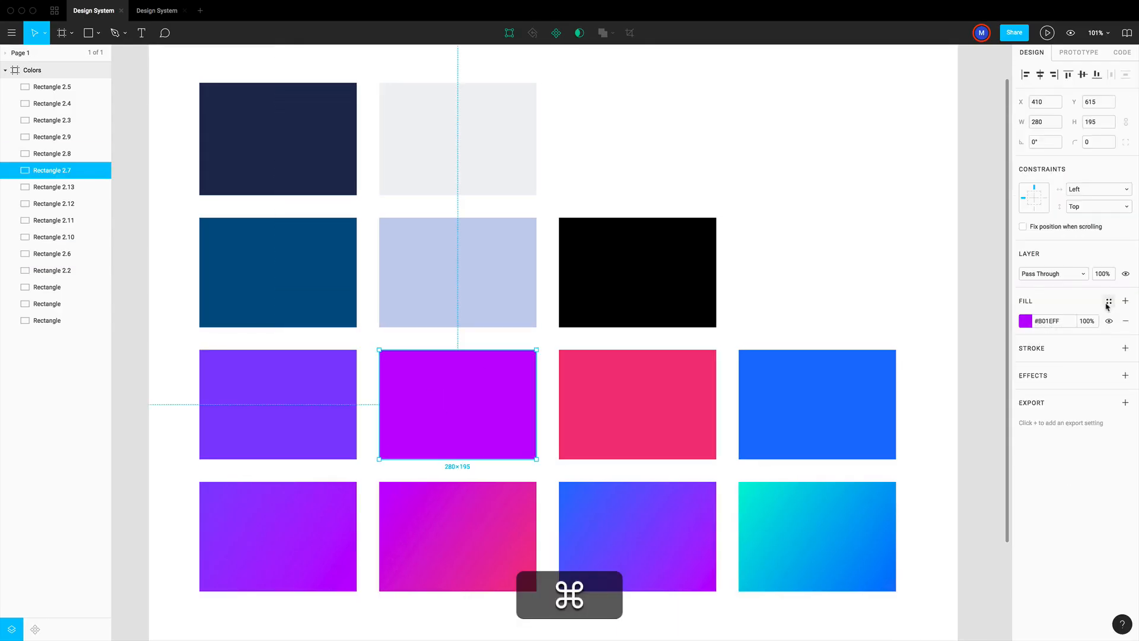
pyautogui.click(1121, 326)
pyautogui.write('Magenta')
pyautogui.press('Return')
# Create a color style named Pink from the fill of the third swatch in the third row.
pyautogui.keyDown('super'); pyautogui.click(642, 404); pyautogui.keyUp('super')
pyautogui.click(1109, 301)
pyautogui.click(1120, 326)
pyautogui.write('Pink')
pyautogui.press('Return')
# Create a color style named Blue from the fill of the last swatch in the third row.
pyautogui.keyDown('super'); pyautogui.click(818, 404); pyautogui.keyUp('super')
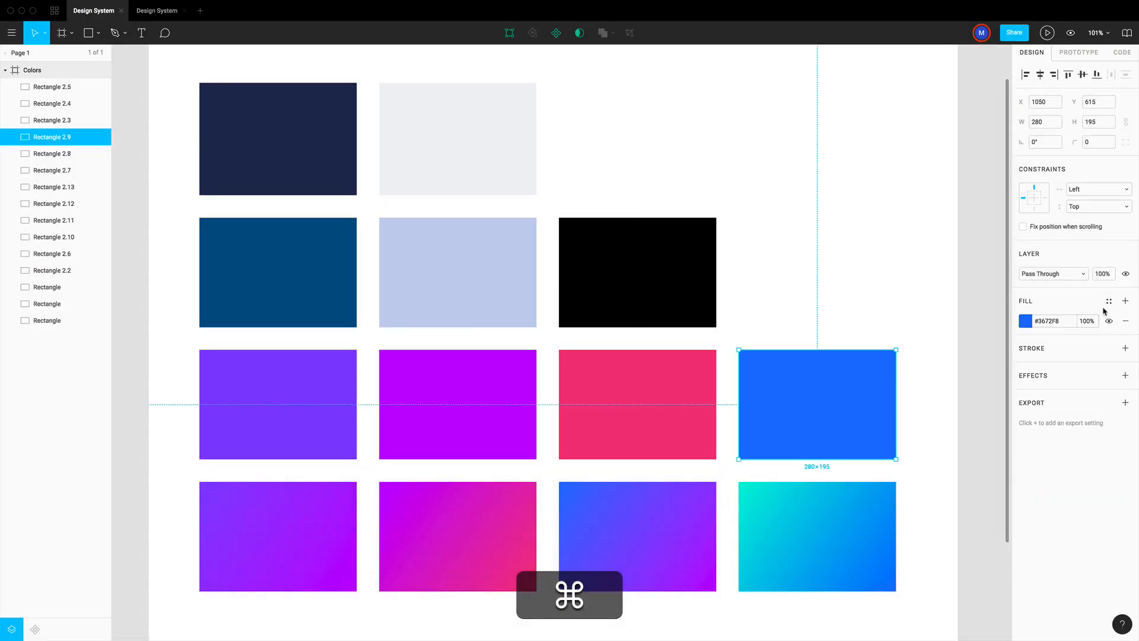
pyautogui.click(1109, 301)
pyautogui.click(1121, 326)
pyautogui.write('Blue')
pyautogui.press('Return')
# Apply the Purple Violet color style to the first gradient swatch in the last row.
pyautogui.keyDown('super'); pyautogui.click(277, 537); pyautogui.keyUp('super')
pyautogui.click(1109, 301)
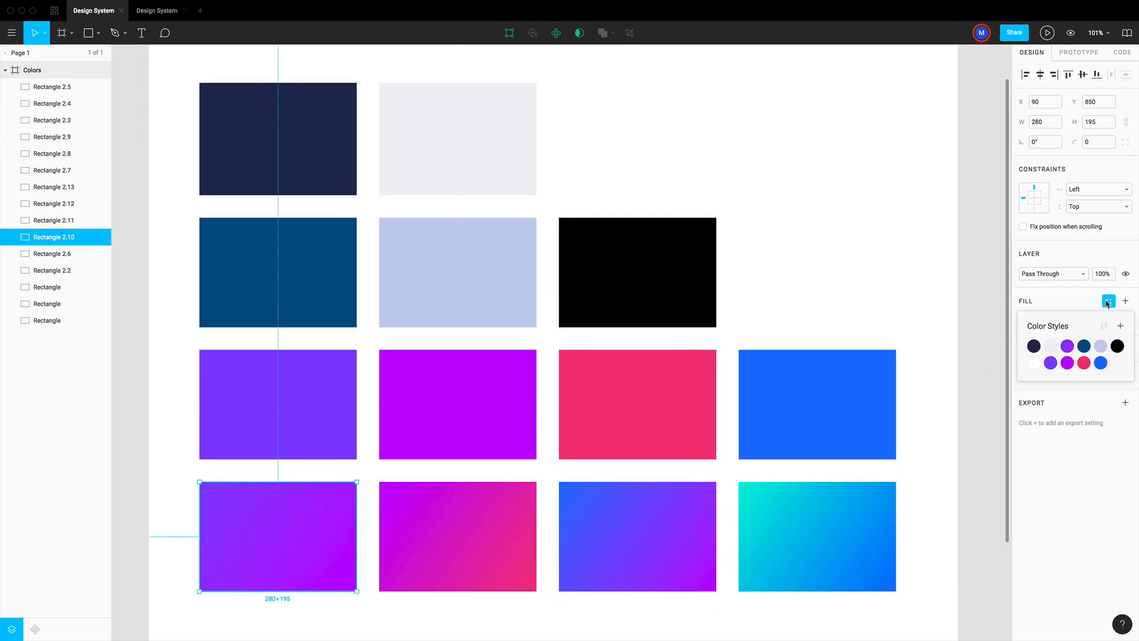
pyautogui.click(1068, 346)
# Create a color style named Violet Pink from the gradient fill of the second swatch in the last row.
pyautogui.keyDown('super'); pyautogui.click(457, 536); pyautogui.keyUp('super')
pyautogui.click(1109, 301)
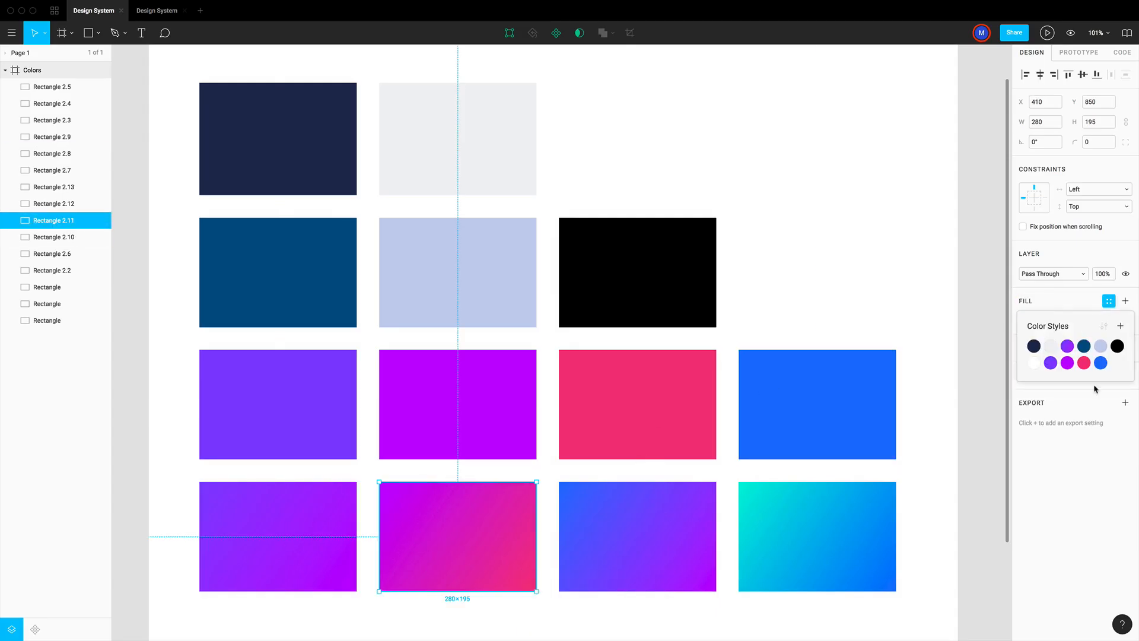
pyautogui.click(1121, 326)
pyautogui.write('Violet Pink')
pyautogui.press('Return')
# Create a color style named Blue Violet from the gradient fill of the third swatch in the last row.
pyautogui.keyDown('super'); pyautogui.click(629, 522); pyautogui.keyUp('super')
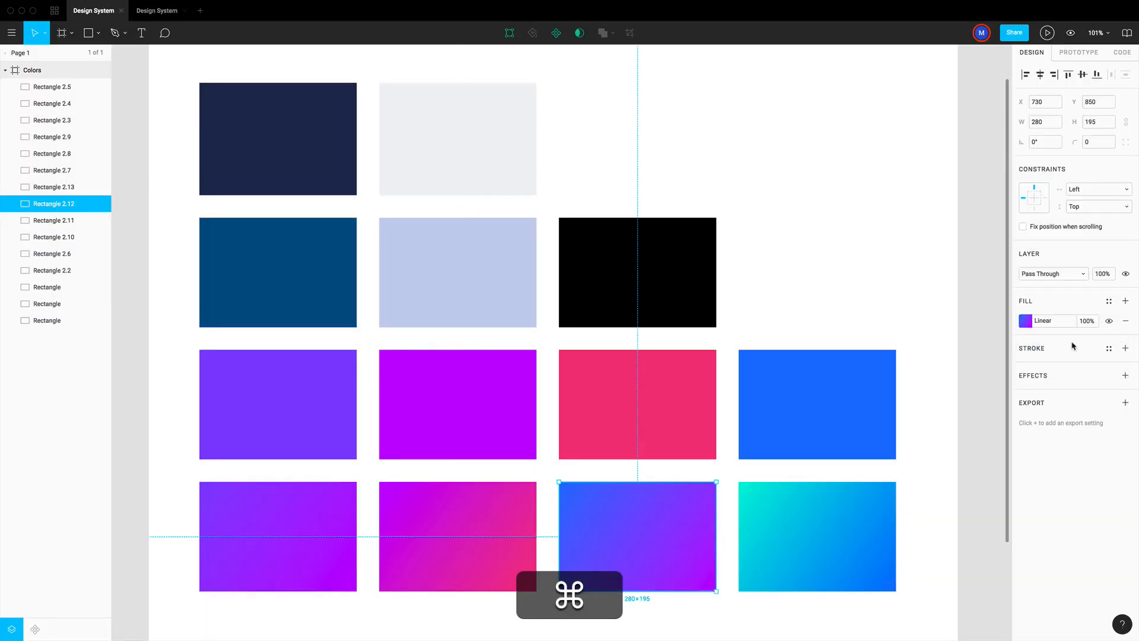
pyautogui.click(1109, 301)
pyautogui.click(1121, 326)
pyautogui.press('Return')
# Create a color style named Blue Marine from the gradient fill of the last swatch in the last row.
pyautogui.keyDown('super'); pyautogui.click(789, 510); pyautogui.keyUp('super')
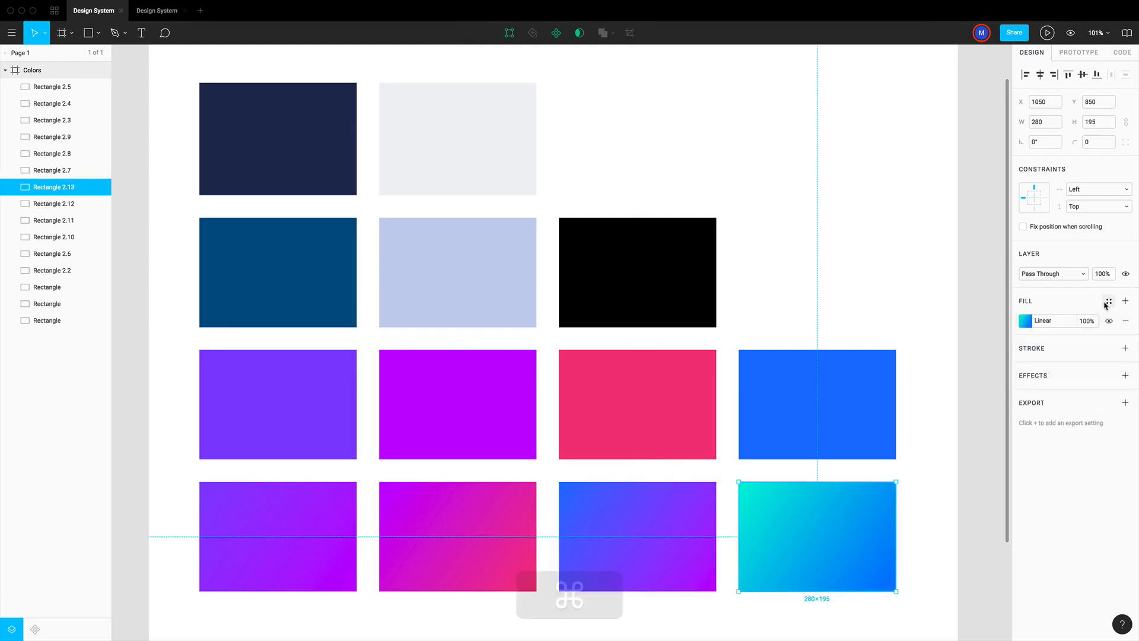
pyautogui.click(1109, 301)
pyautogui.click(1121, 326)
pyautogui.write('Blue Marine')
pyautogui.press('Return')
pyautogui.click(982, 404)
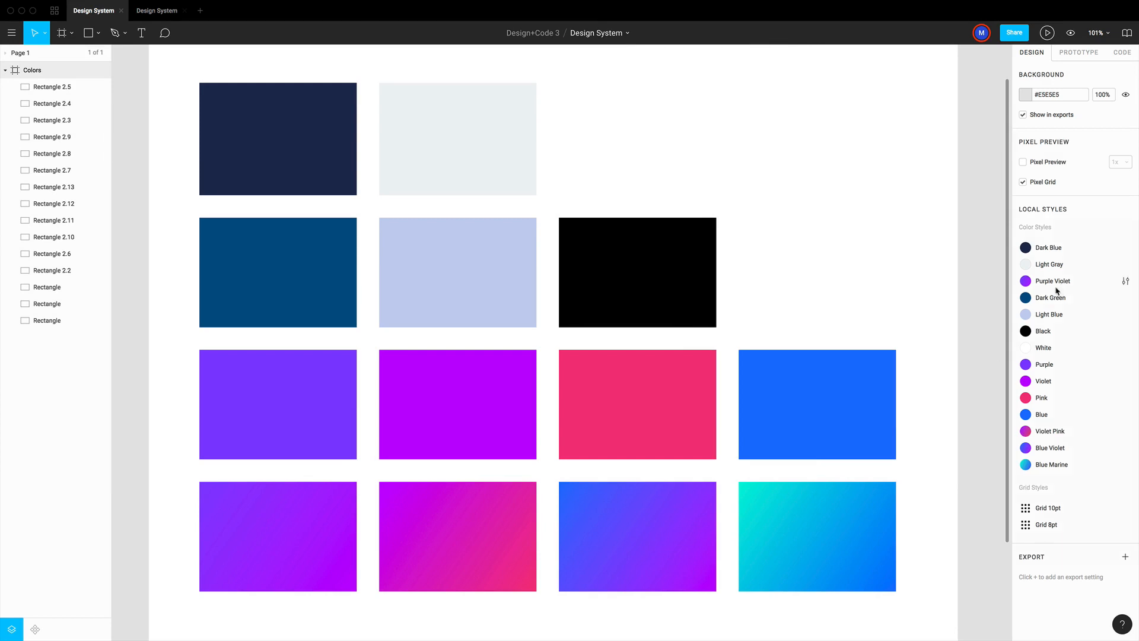
# Reorder the Purple Violet color style to sit between Blue and Violet Pink, and review its style properties.
pyautogui.moveTo(1054, 283); pyautogui.dragTo(1097, 421)
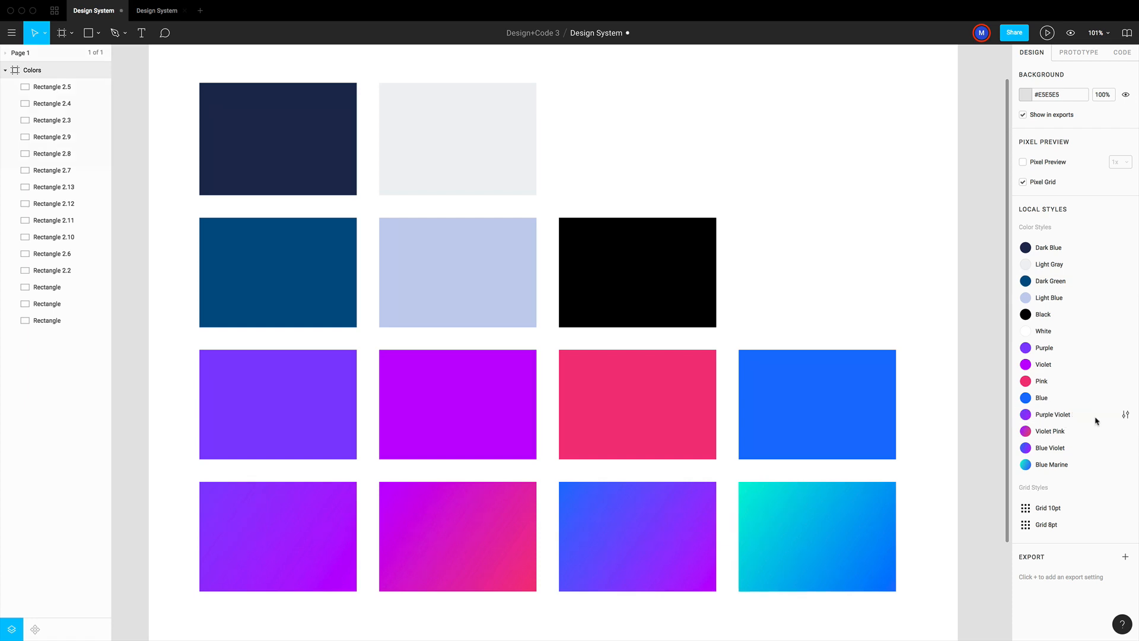
pyautogui.rightClick(1061, 417)
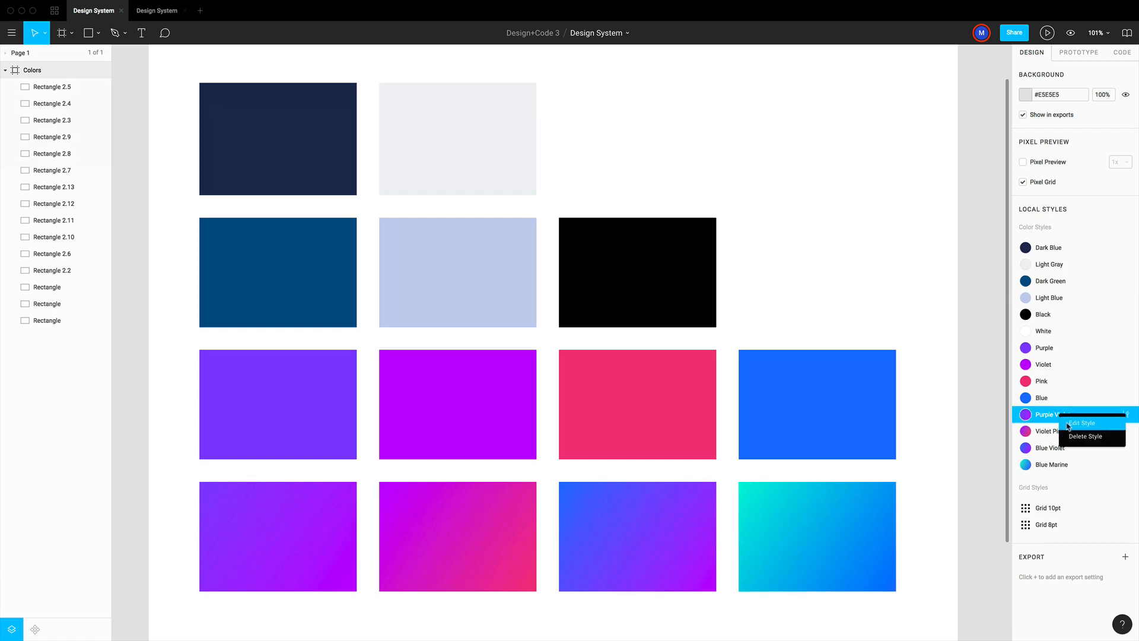
pyautogui.click(1072, 422)
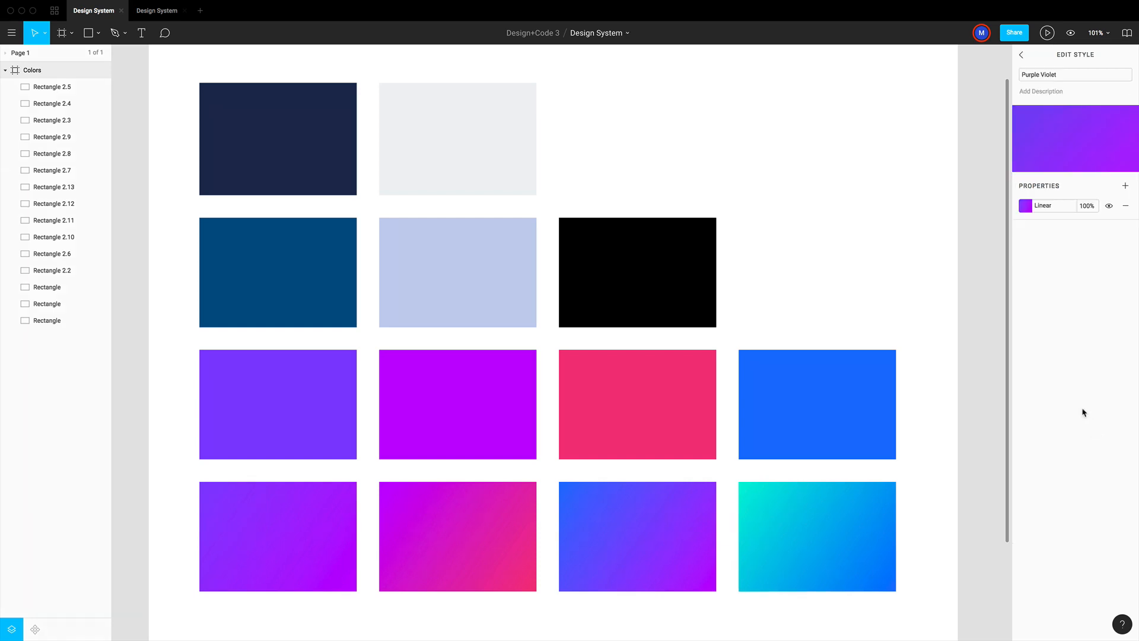
pyautogui.click(1022, 56)
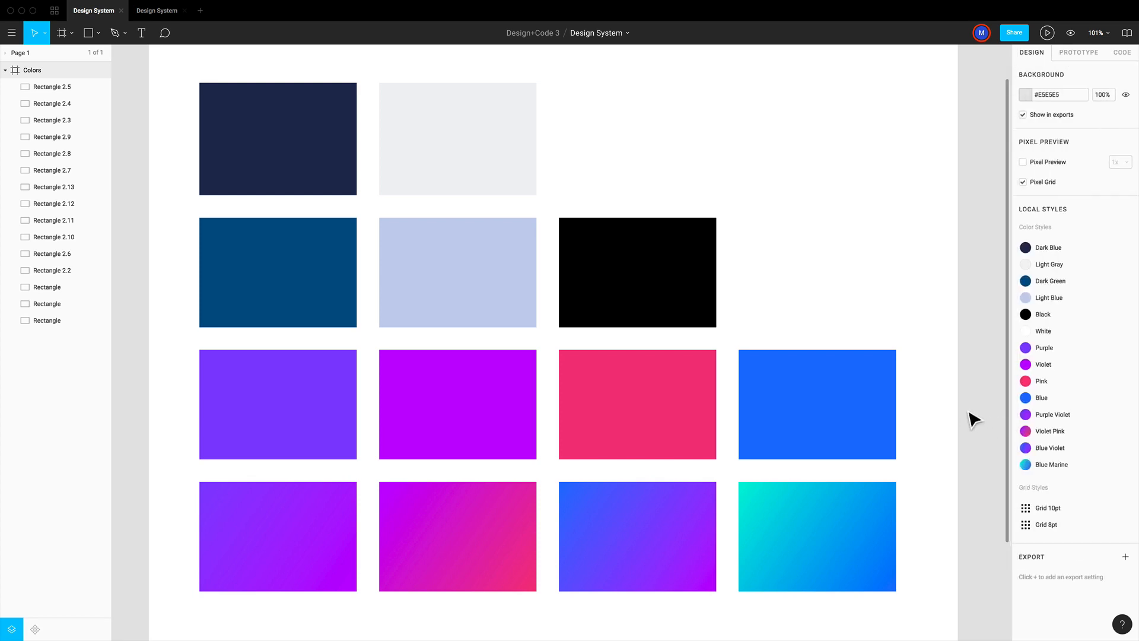
# Select all swatches, move them down to free space at the top of the Colors frame, and nudge them right for 100 px side margins.
pyautogui.hscroll(-1, 961, 480)
pyautogui.moveTo(959, 552); pyautogui.dragTo(300, 180)
pyautogui.scroll(-4, 305, 181)
pyautogui.scroll(-1, 304, 181)
pyautogui.moveTo(300, 262); pyautogui.dragTo(310, 376)
pyautogui.press('alt')
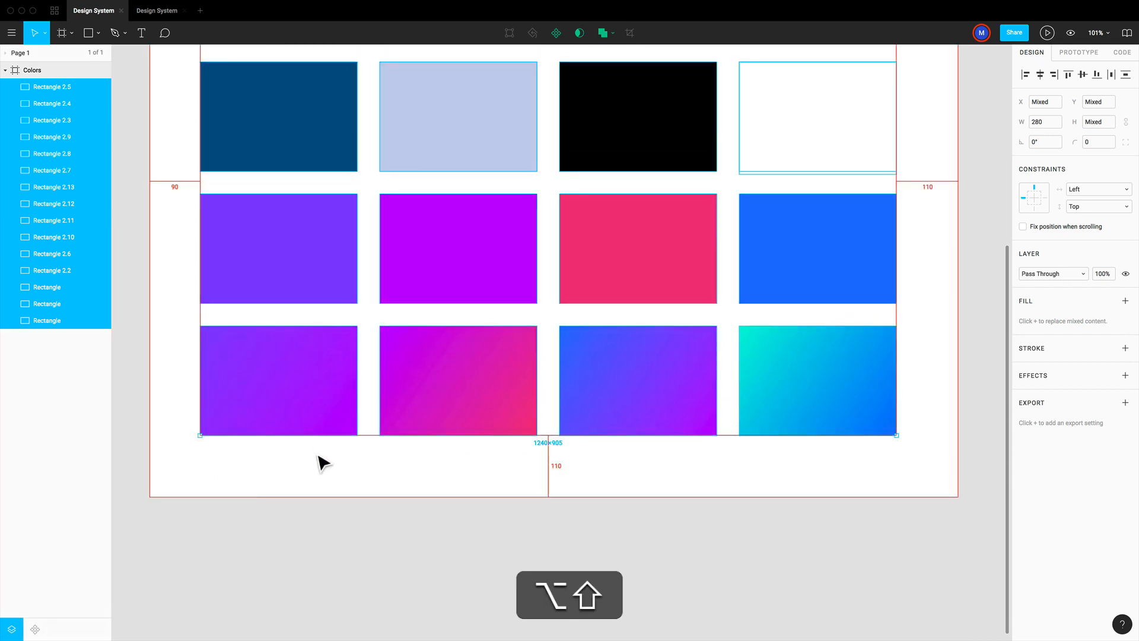
pyautogui.hotkey('alt', 'shift', 'Right')
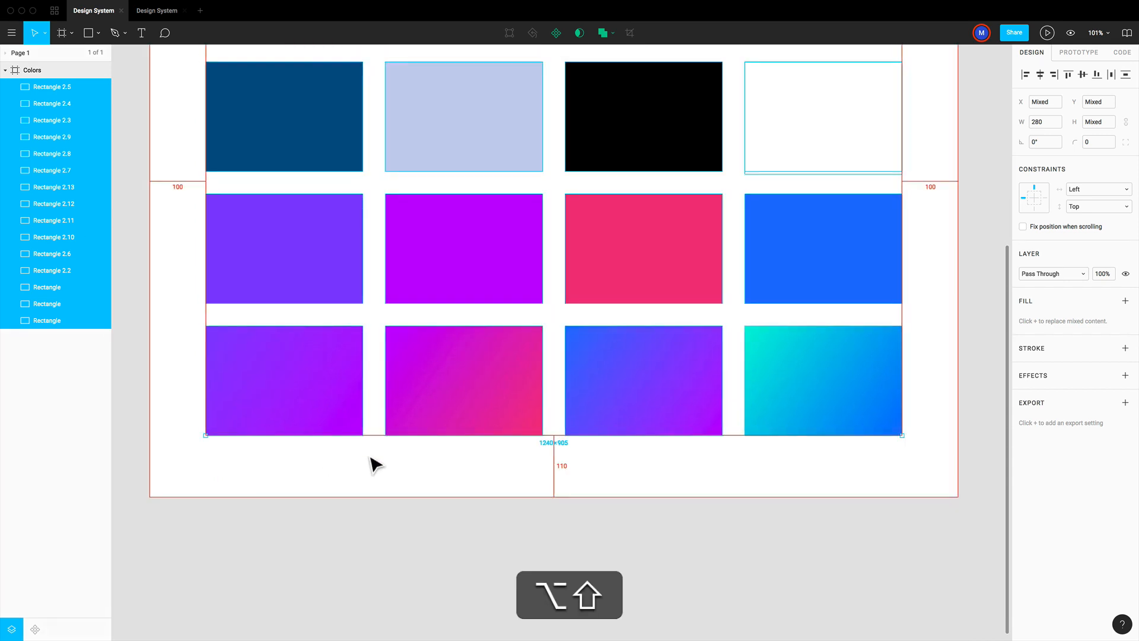
pyautogui.hotkey('alt', 'shift', 'Down')
pyautogui.scroll(10, 418, 463)
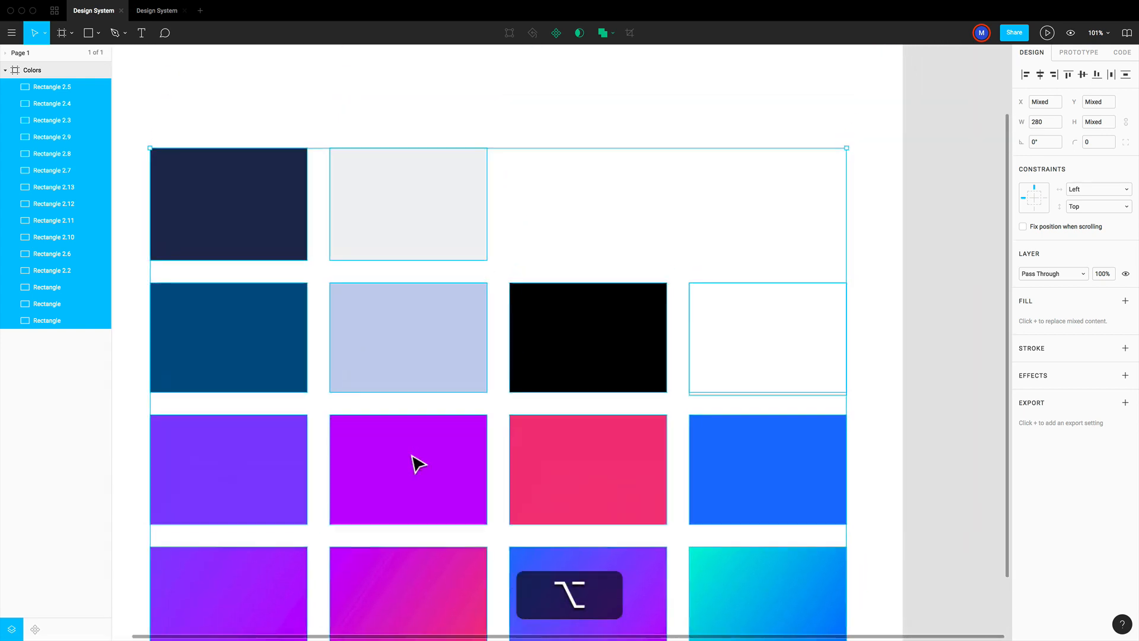
pyautogui.click(328, 212)
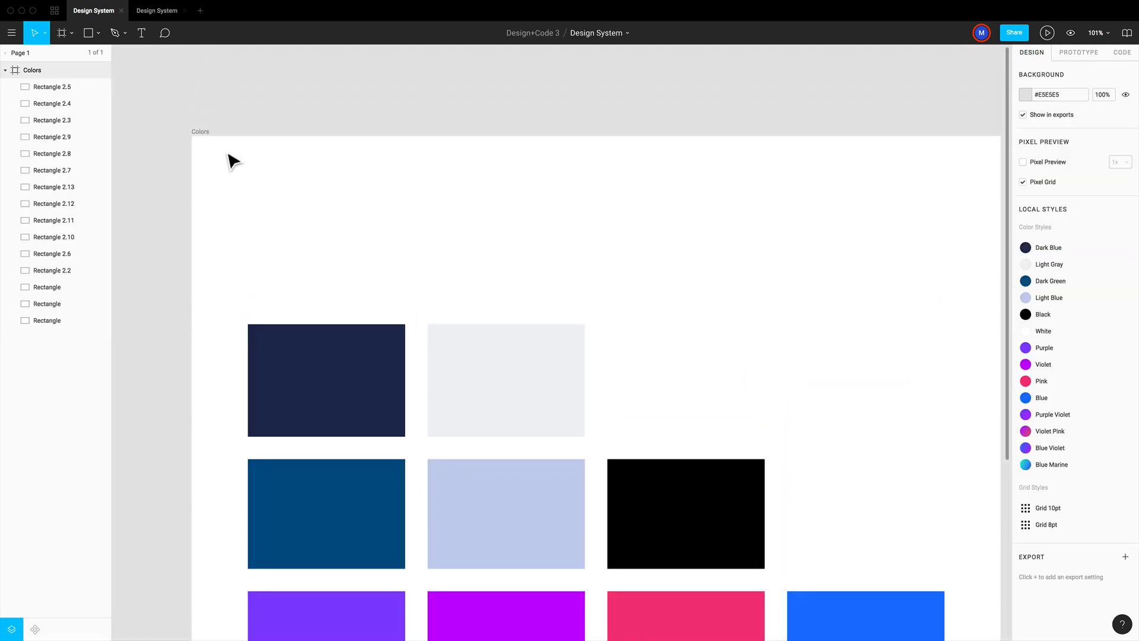
# Draw a rectangle about 270 × 180 px in the empty top area of the Colors frame and align it to X 0, Y 0.
pyautogui.press('r')
pyautogui.moveTo(198, 141); pyautogui.dragTo(348, 242)
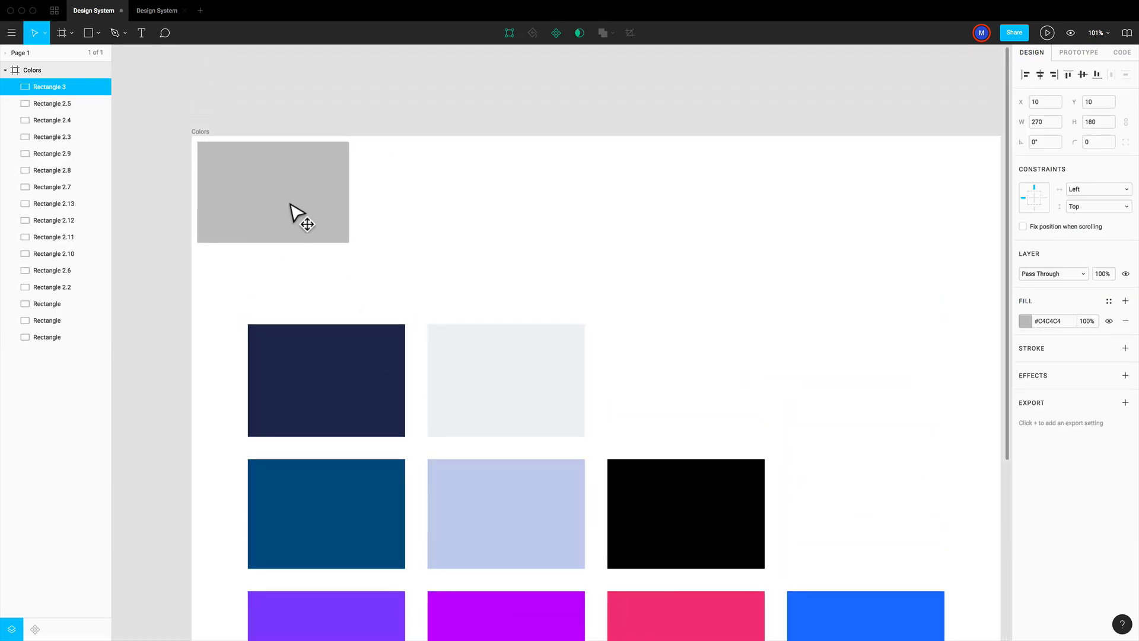
pyautogui.moveTo(290, 206); pyautogui.dragTo(285, 200)
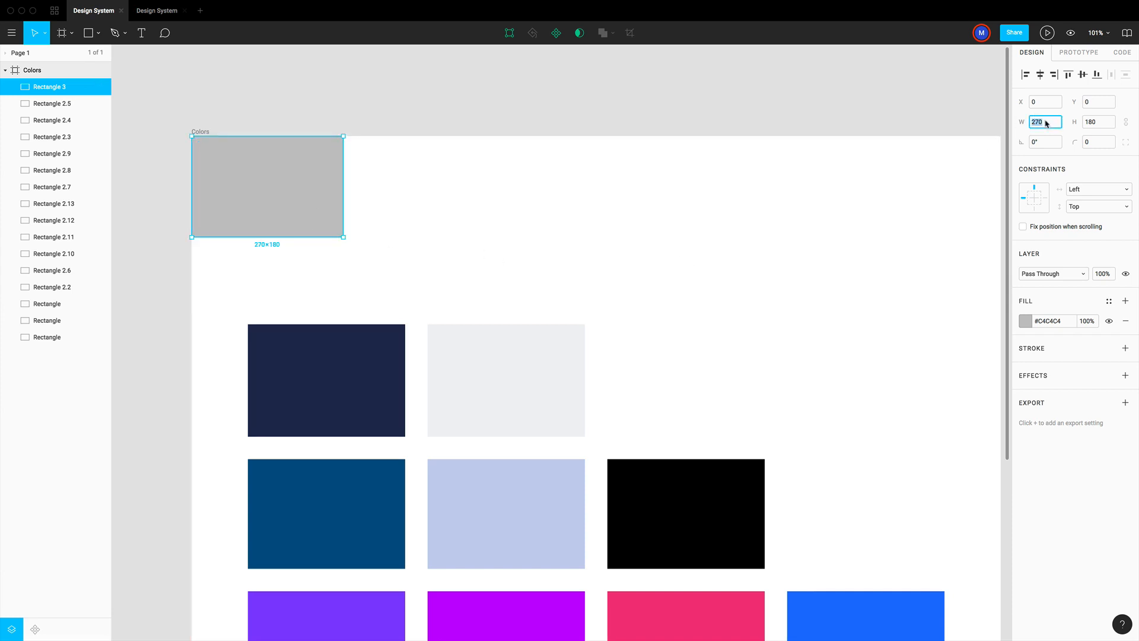
# Set the new rectangle's width to 1440 and its height to 240.
pyautogui.write('1440')
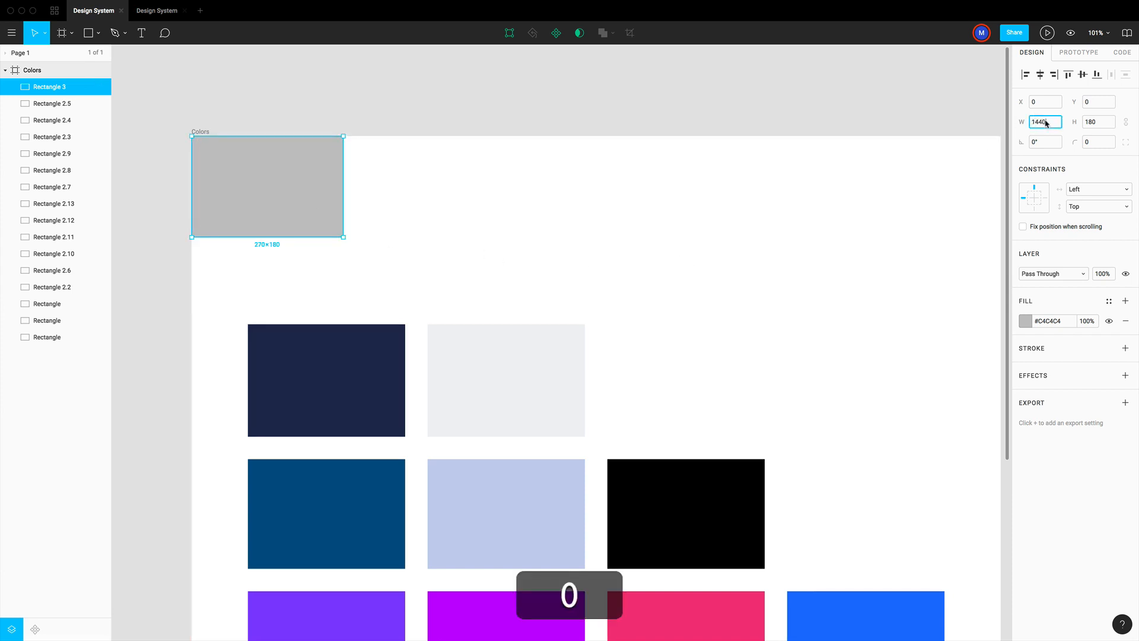
pyautogui.press('Return')
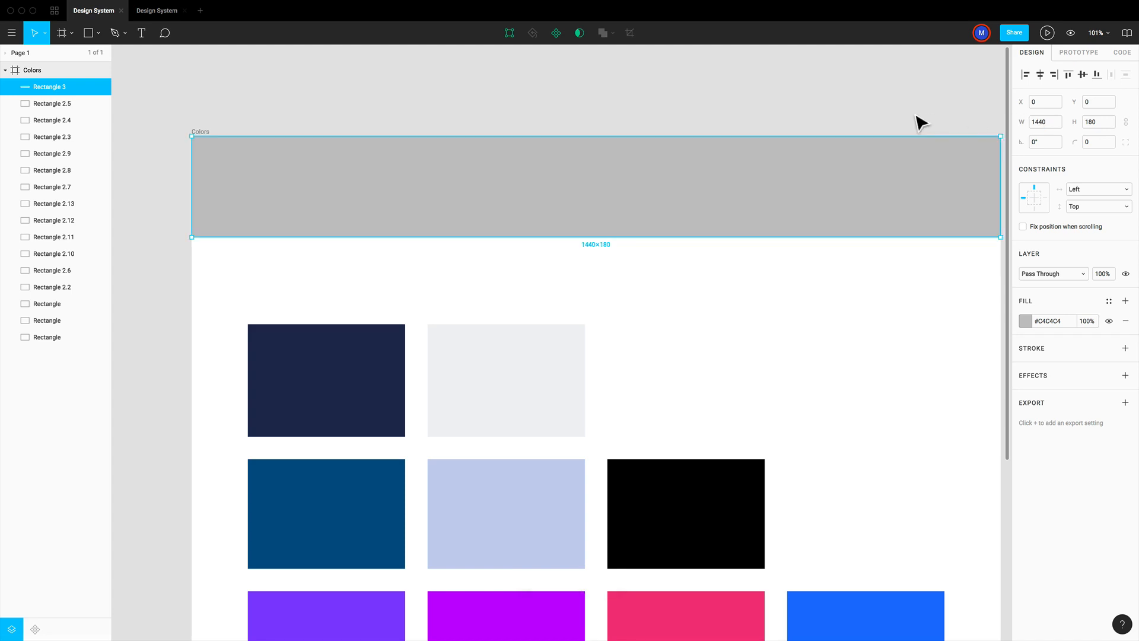
pyautogui.hscroll(3, 920, 123)
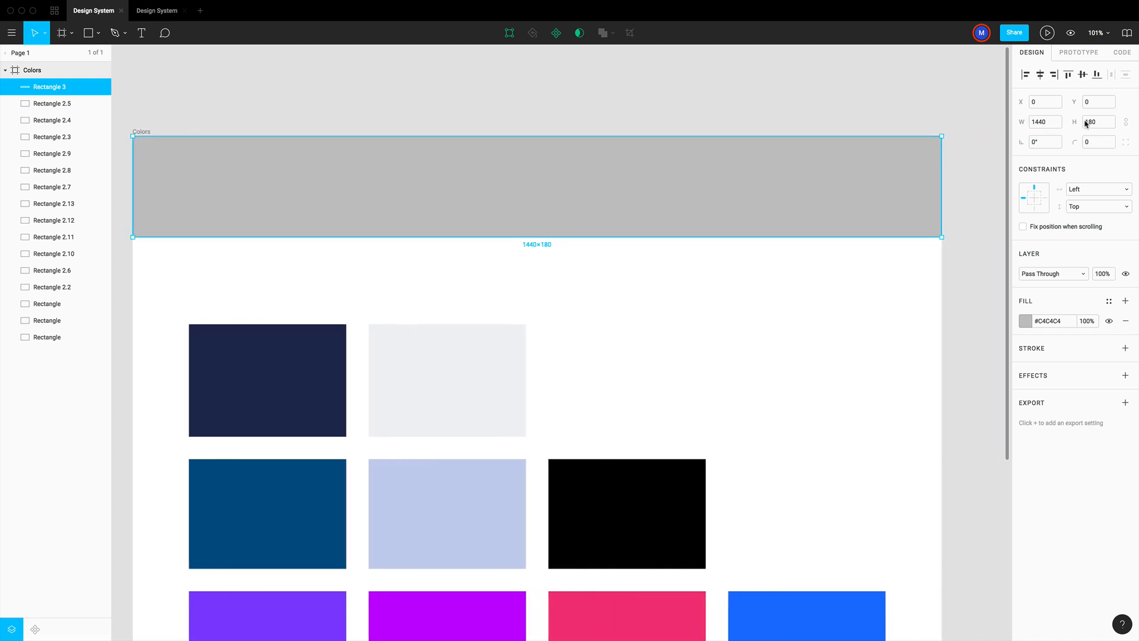
pyautogui.write('240')
pyautogui.press('Return')
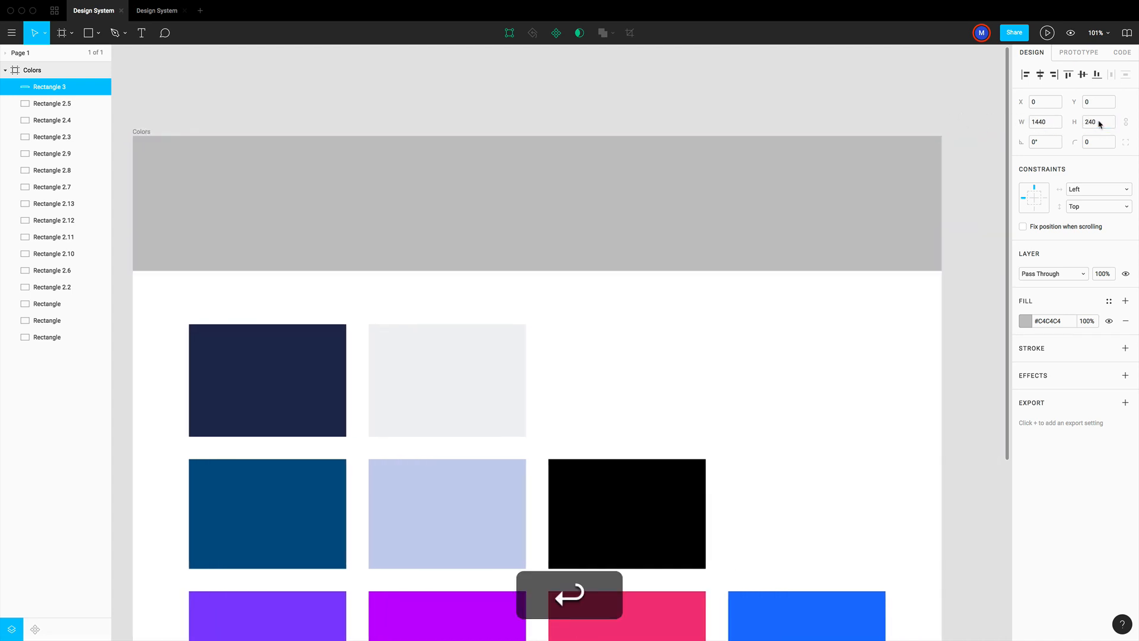
# Apply the Purple color style to the fill of the banner rectangle.
pyautogui.hscroll(-1, 831, 178)
pyautogui.hscroll(-2, 933, 254)
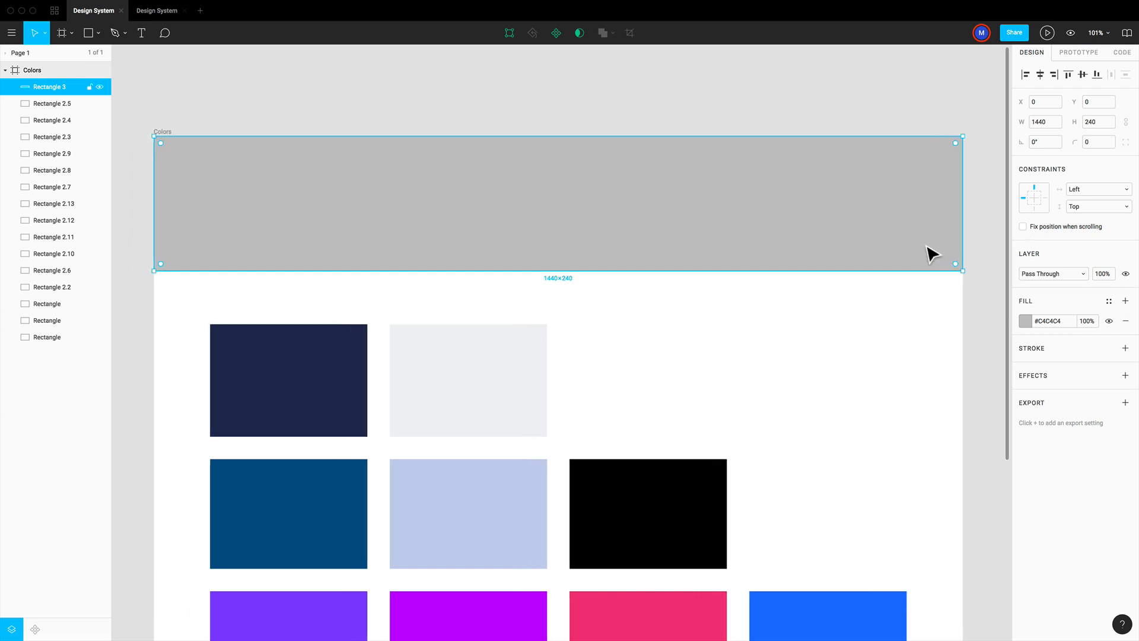
pyautogui.click(1108, 302)
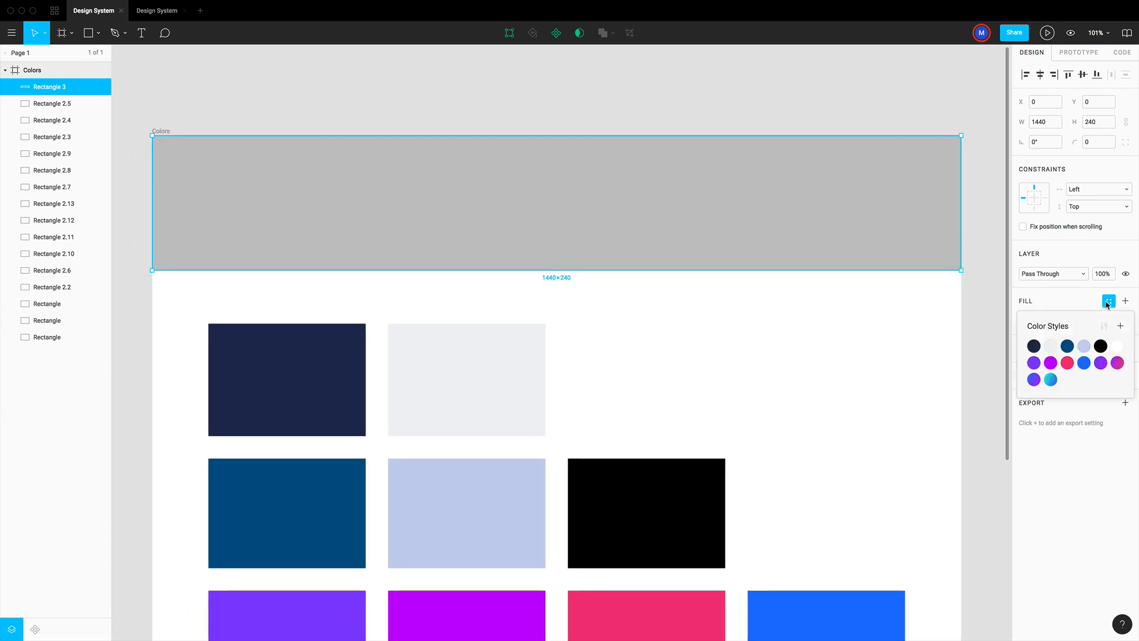
pyautogui.click(1034, 365)
pyautogui.click(997, 353)
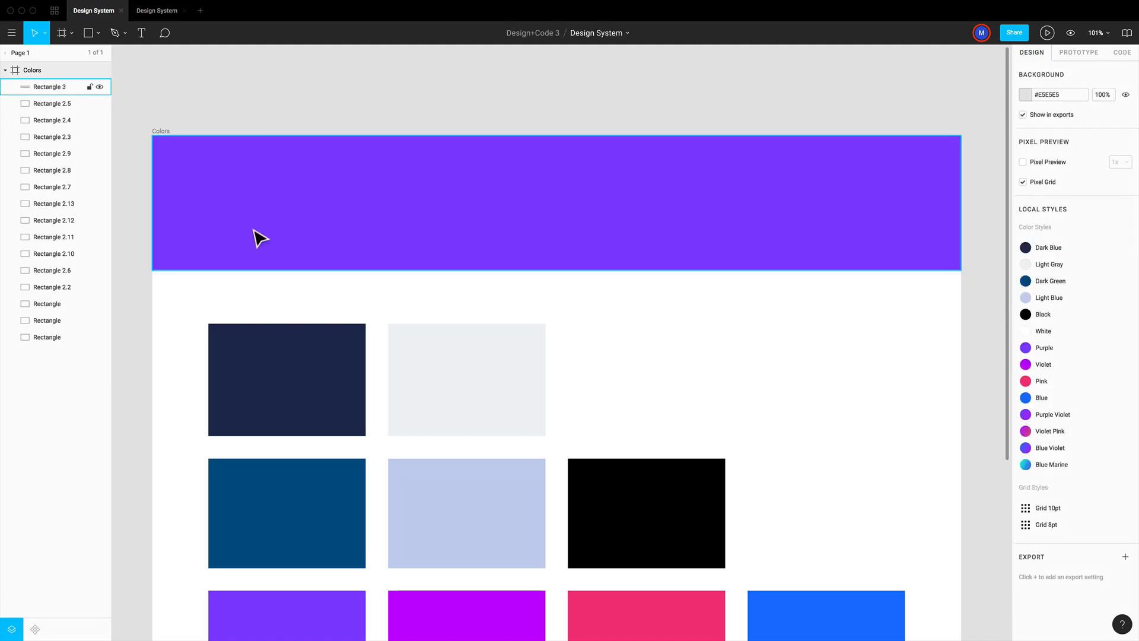
# Add a text layer reading "colors" on the purple banner.
pyautogui.press('t')
pyautogui.click(223, 205)
pyautogui.write('co')
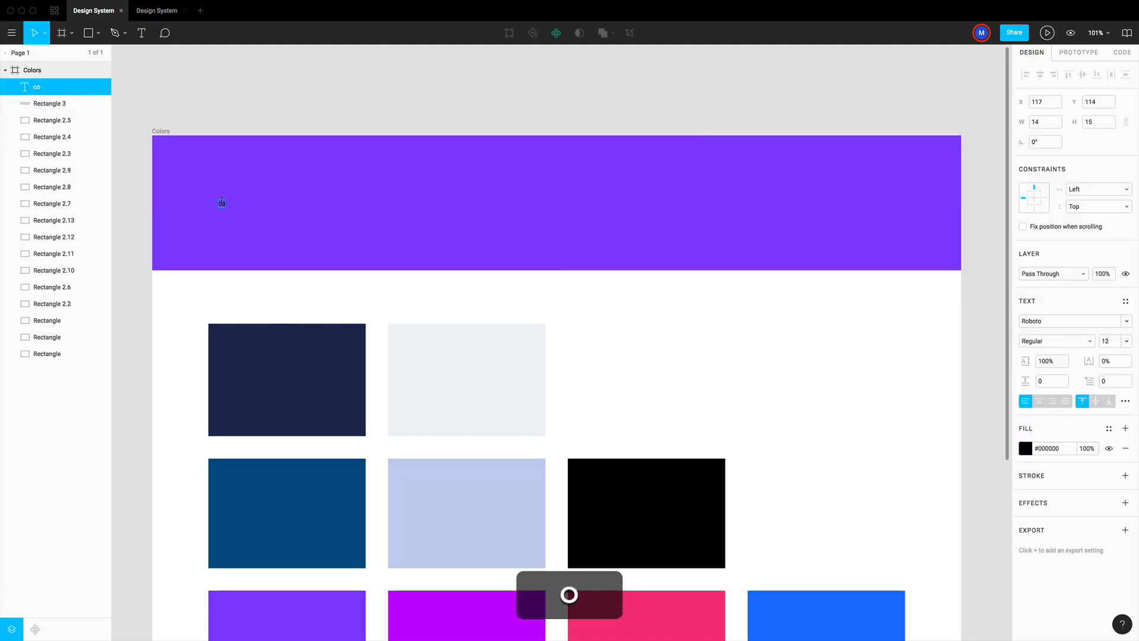
pyautogui.write('lors')
pyautogui.press('Escape')
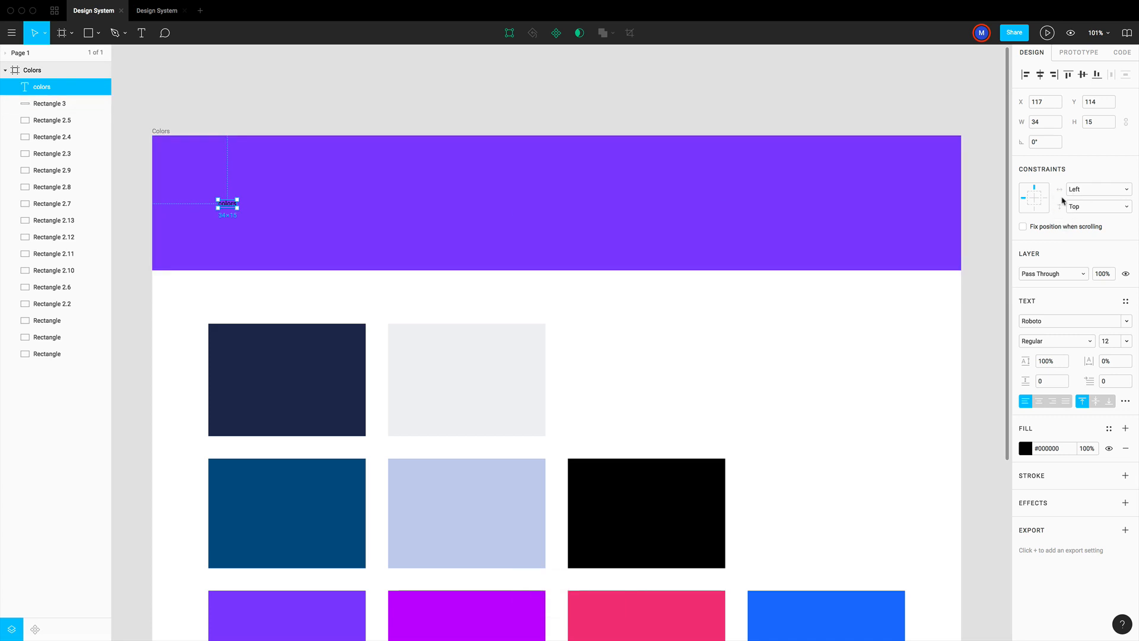
# Set the "colors" text to size 80 in the SF Pro Display font.
pyautogui.write('80')
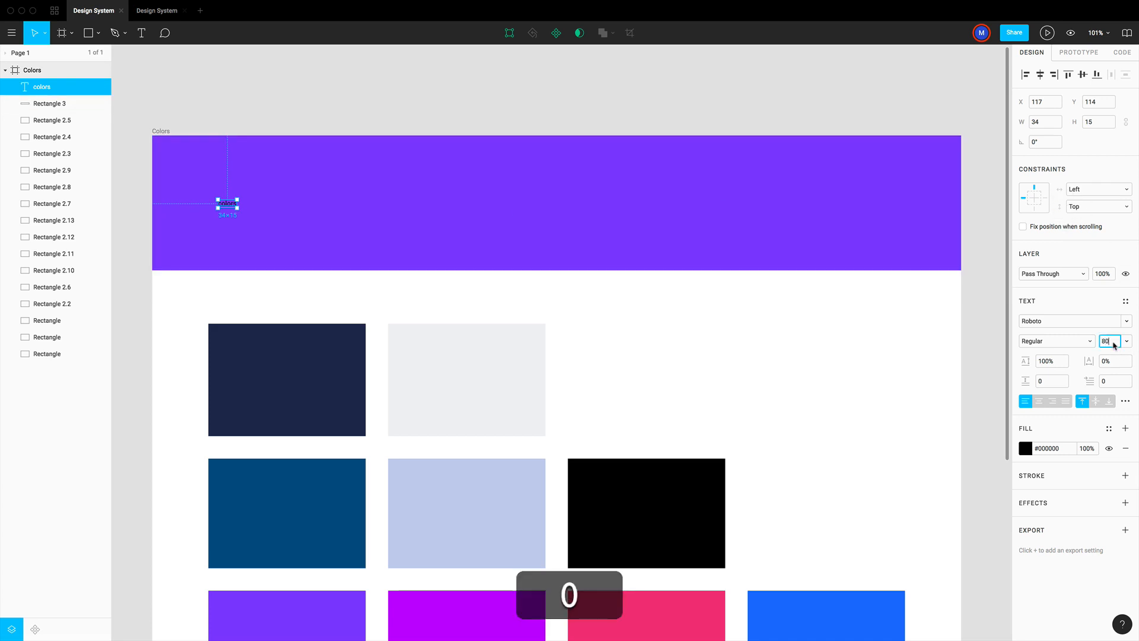
pyautogui.press('Return')
pyautogui.click(1054, 324)
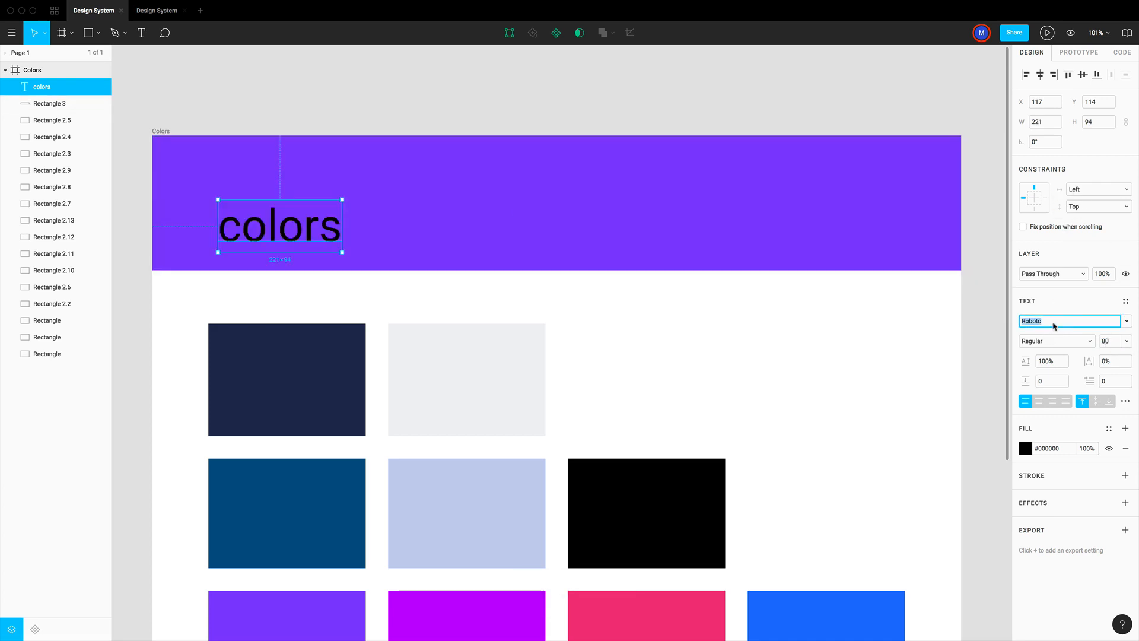
pyautogui.write('SF Pro Display')
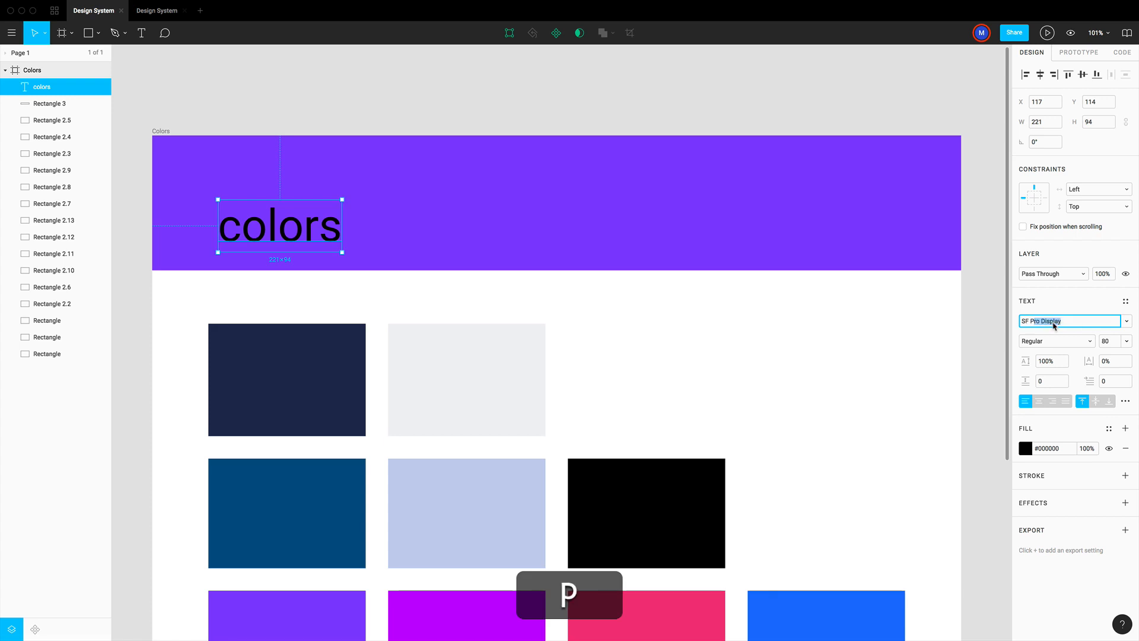
pyautogui.press('Return')
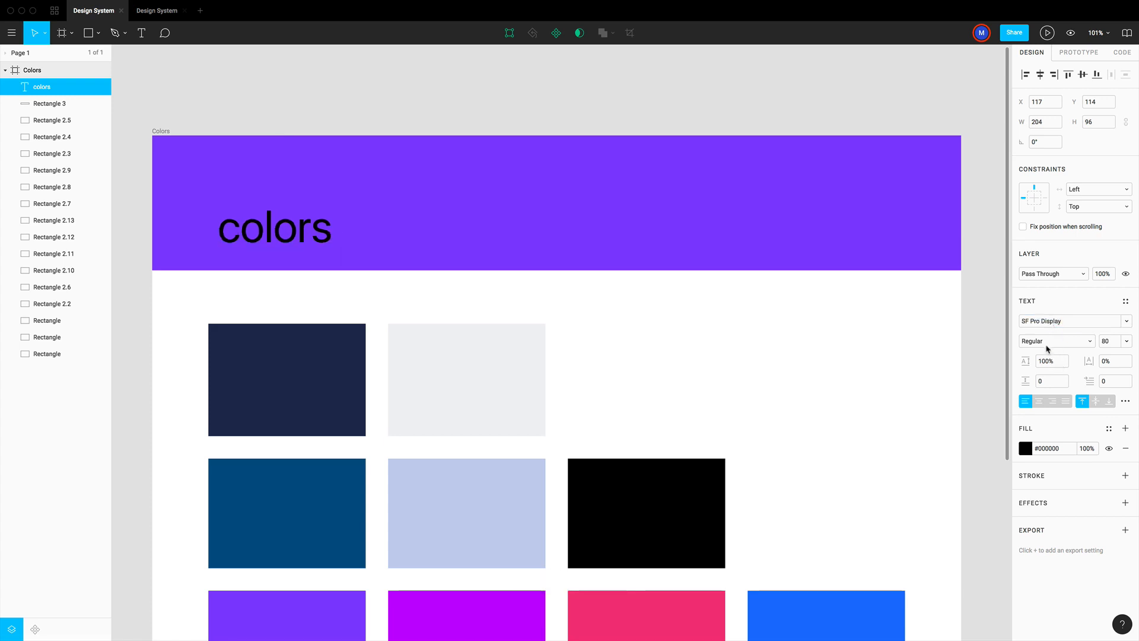
# Make the "colors" banner title Bold and capitalize it to read "Colors".
pyautogui.click(1048, 348)
pyautogui.click(1041, 380)
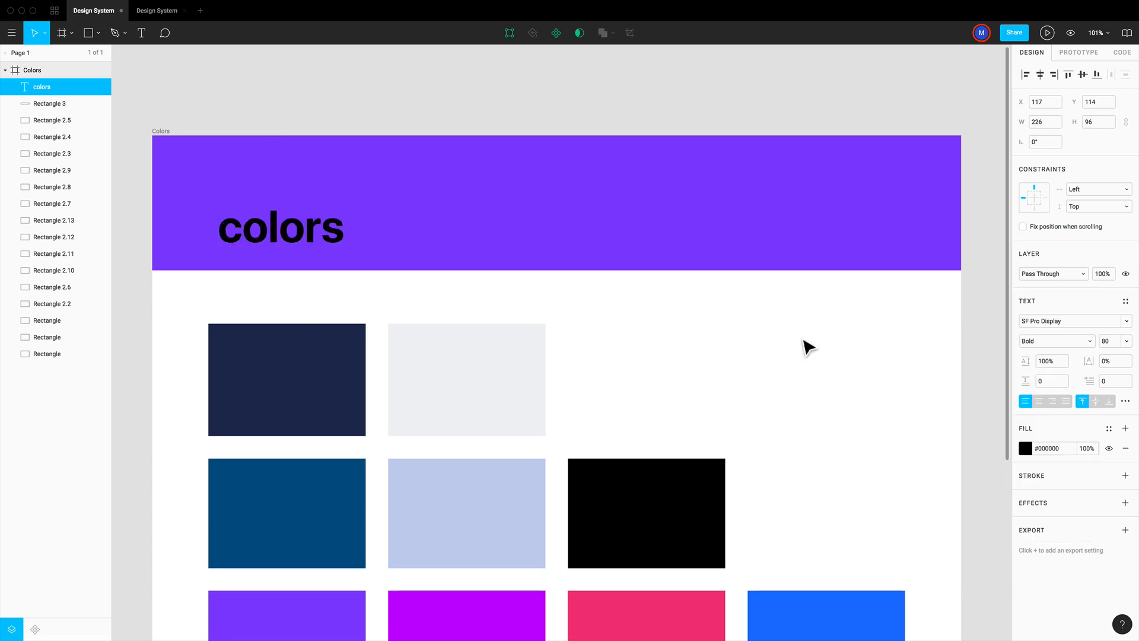
pyautogui.doubleClick(272, 229)
pyautogui.moveTo(243, 226); pyautogui.dragTo(220, 224)
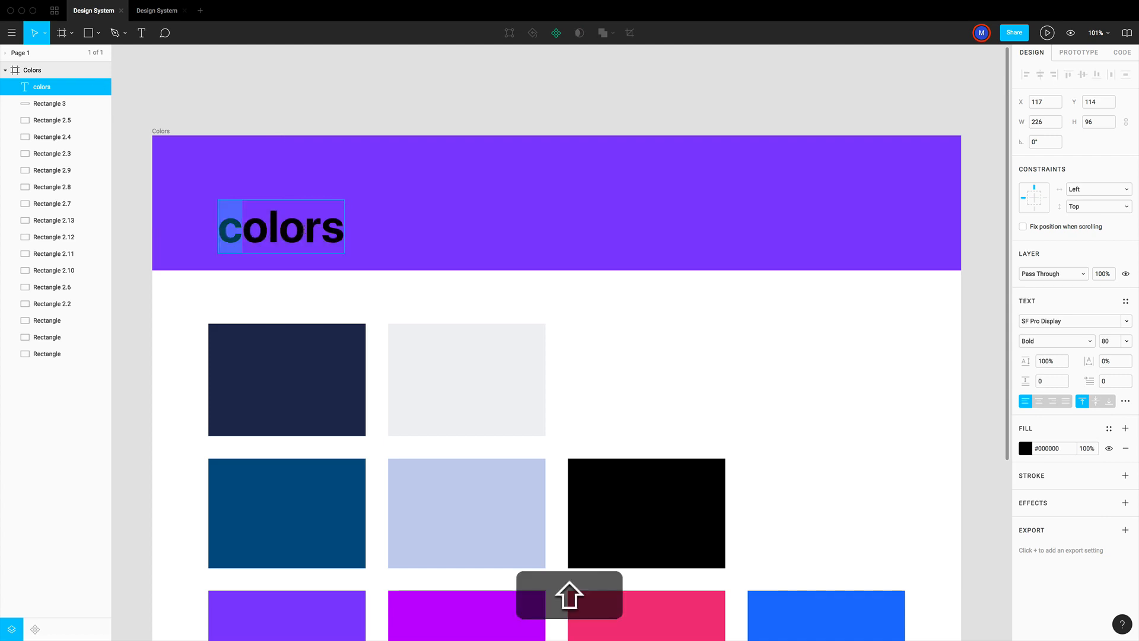
pyautogui.write('C')
pyautogui.press('Escape')
pyautogui.press('Escape')
# Move the "Colors" title to X 100, Y 72, vertically centred with the purple banner.
pyautogui.moveTo(313, 230); pyautogui.dragTo(292, 206)
pyautogui.press('alt')
pyautogui.hotkey('shift', 'Left')
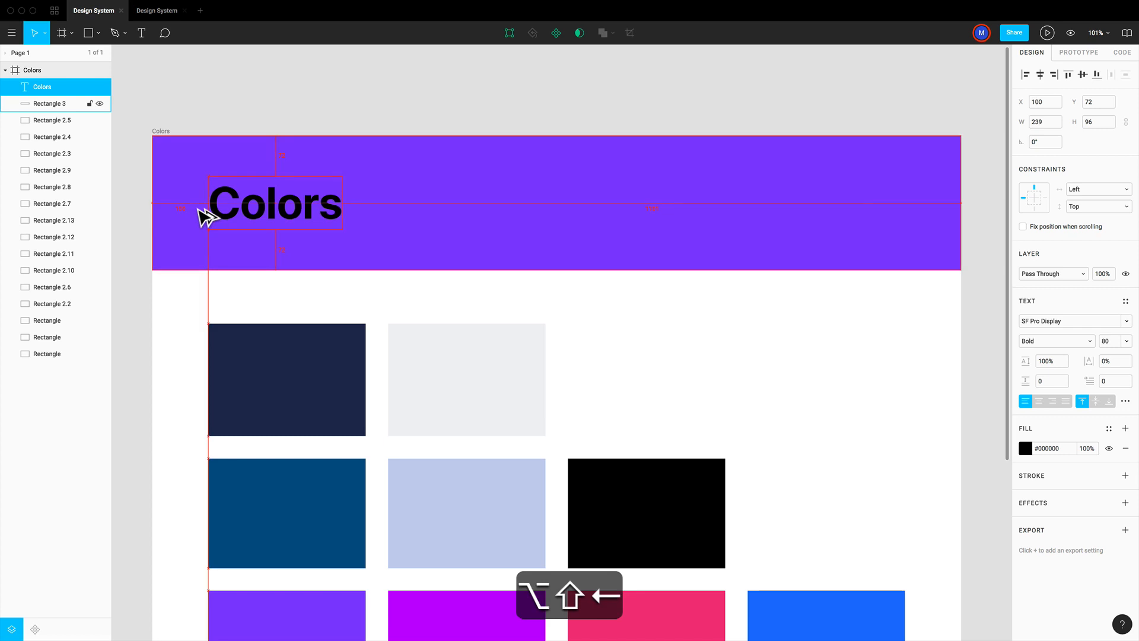
pyautogui.keyDown('shift'); pyautogui.click(331, 208); pyautogui.keyUp('shift')
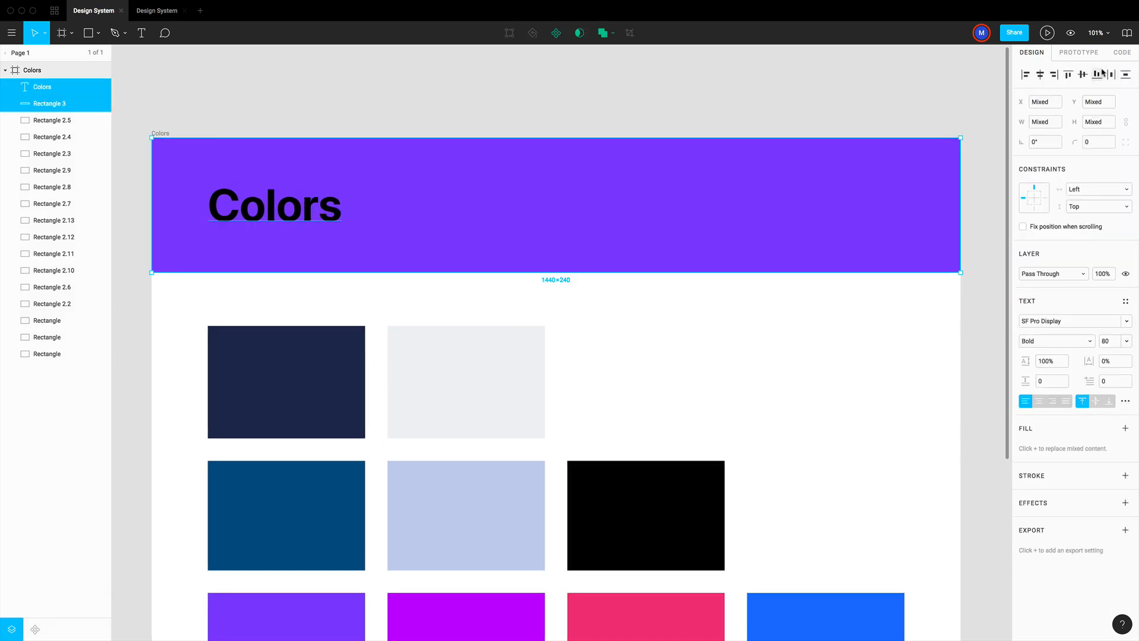
pyautogui.click(1081, 76)
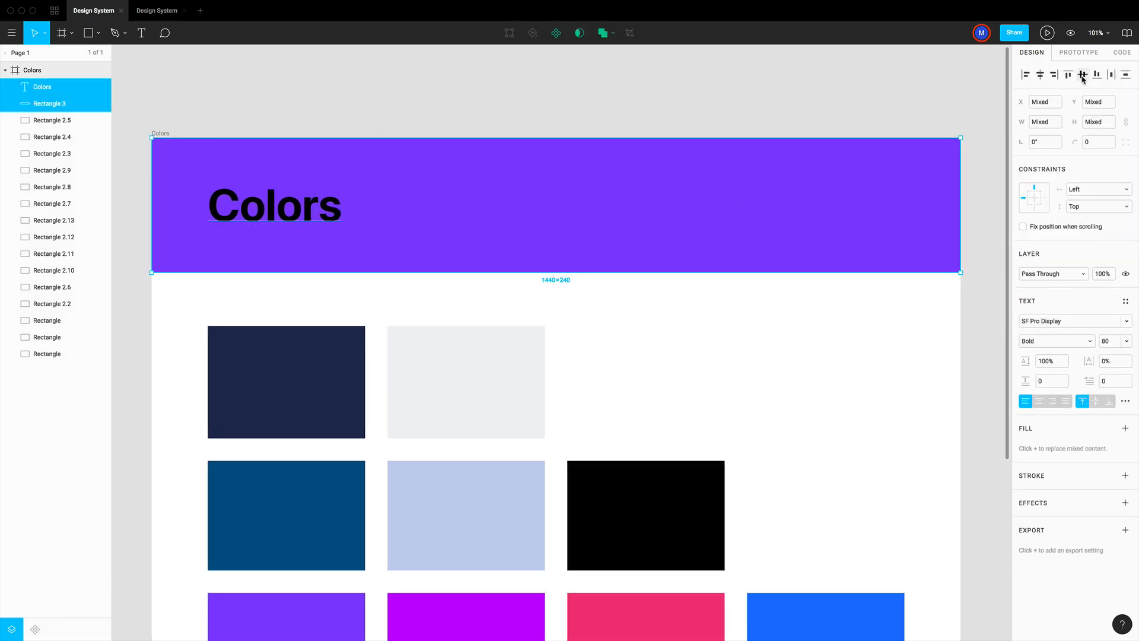
pyautogui.click(518, 106)
# Set the fill of the "Colors" title text to white, #FFFFFF.
pyautogui.keyDown('super'); pyautogui.click(295, 224); pyautogui.keyUp('super')
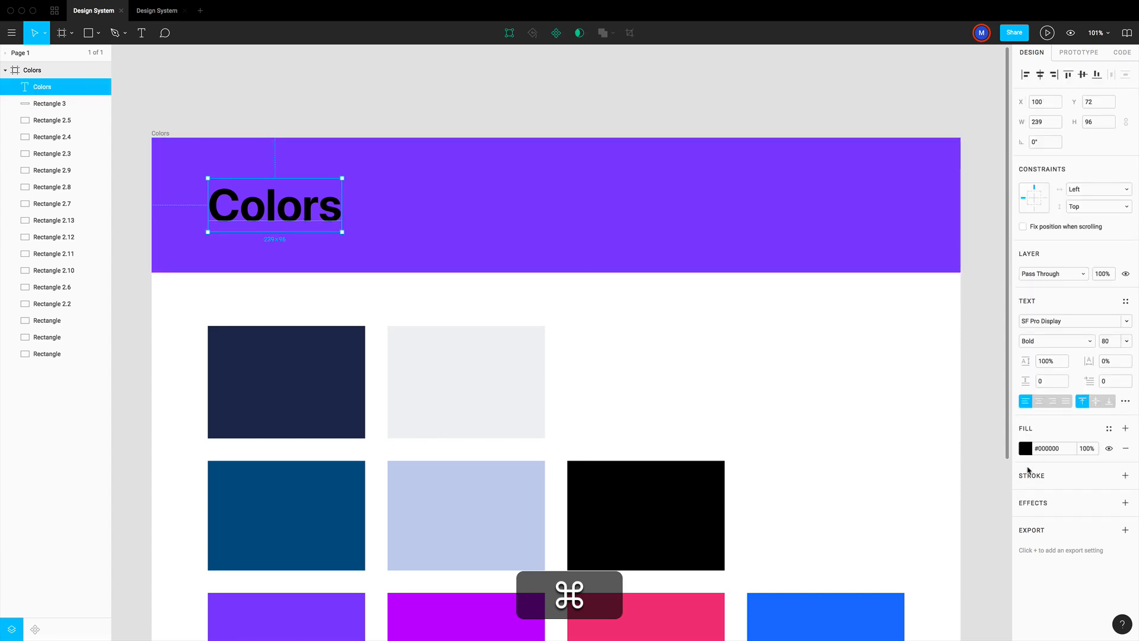
pyautogui.click(1025, 448)
pyautogui.moveTo(924, 426); pyautogui.dragTo(628, 212)
pyautogui.click(824, 90)
# Duplicate the whole Colors frame beside the original.
pyautogui.scroll(-2, 824, 90)
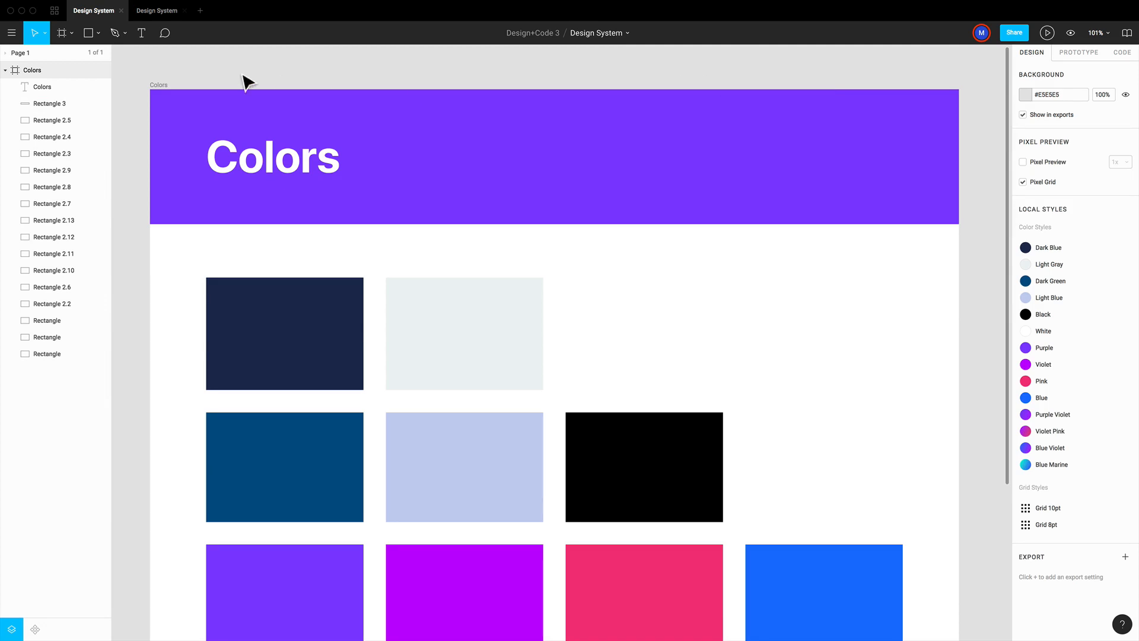
pyautogui.click(177, 87)
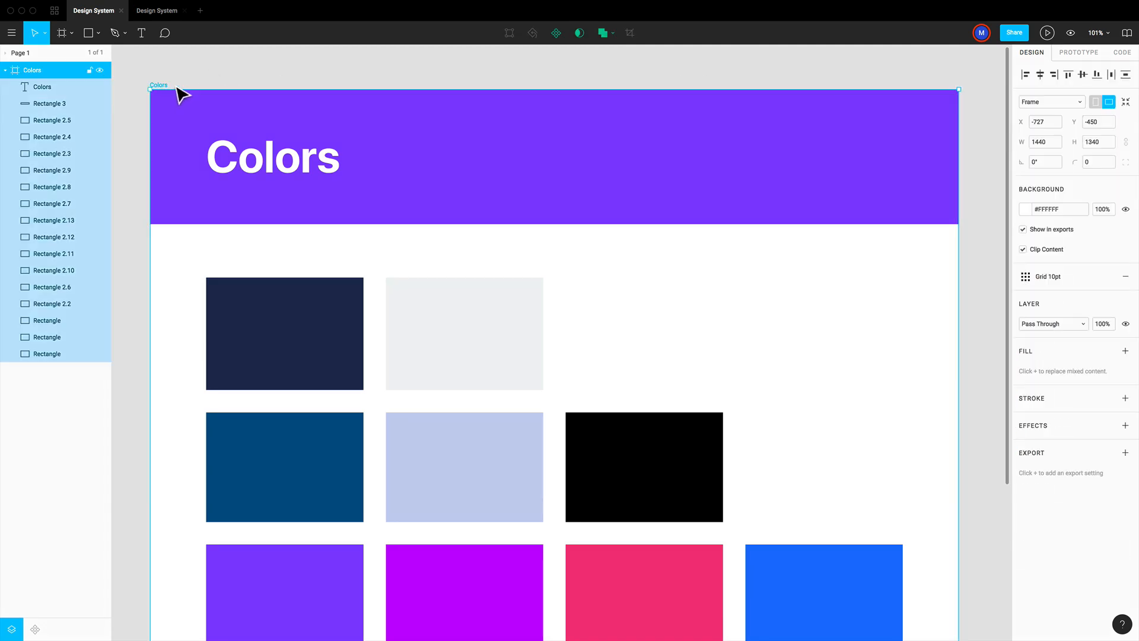
pyautogui.press('super+d')
pyautogui.click(265, 93)
pyautogui.hscroll(1, 546, 165)
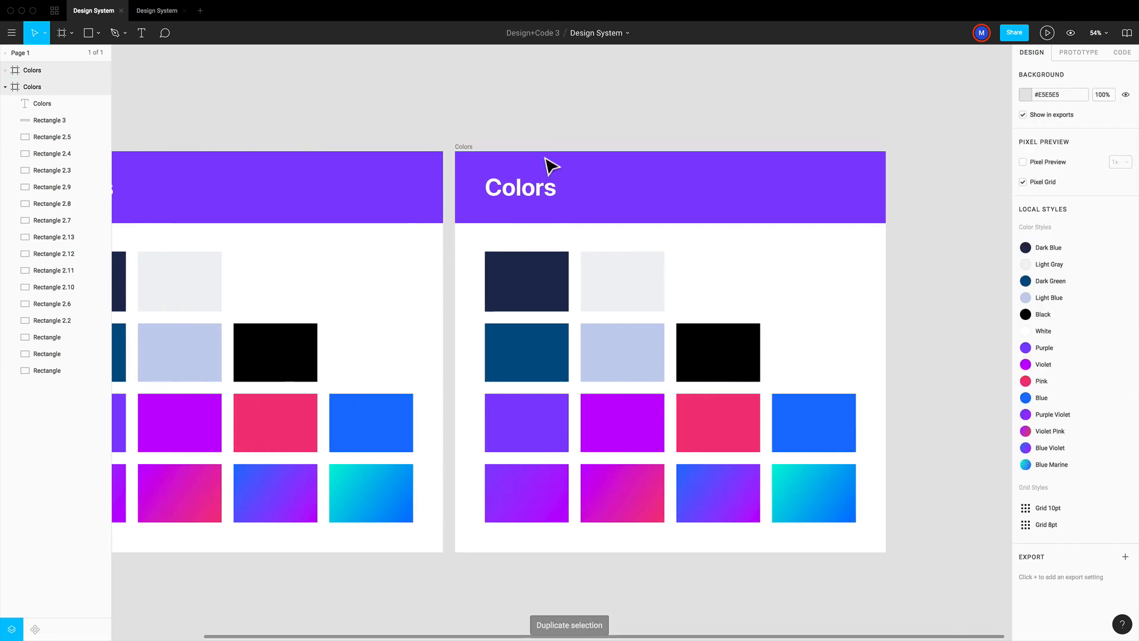
# Change the banner title in the duplicated frame to "Typography".
pyautogui.keyDown('super'); pyautogui.click(529, 191); pyautogui.keyUp('super')
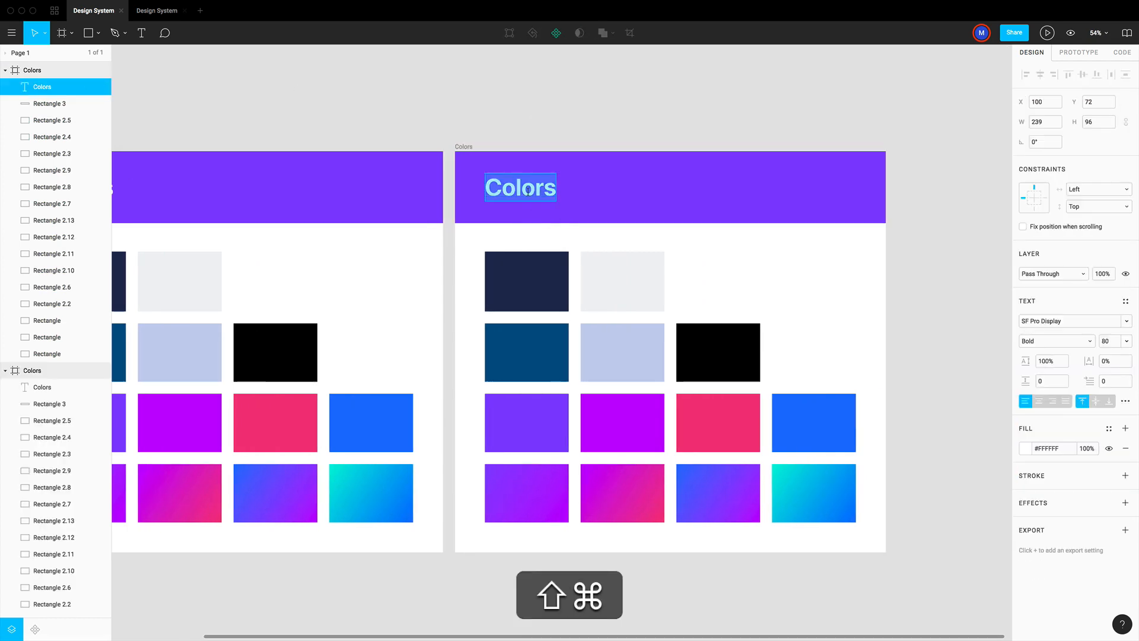
pyautogui.write('Typography')
pyautogui.press('super+Escape')
pyautogui.press('super+Escape')
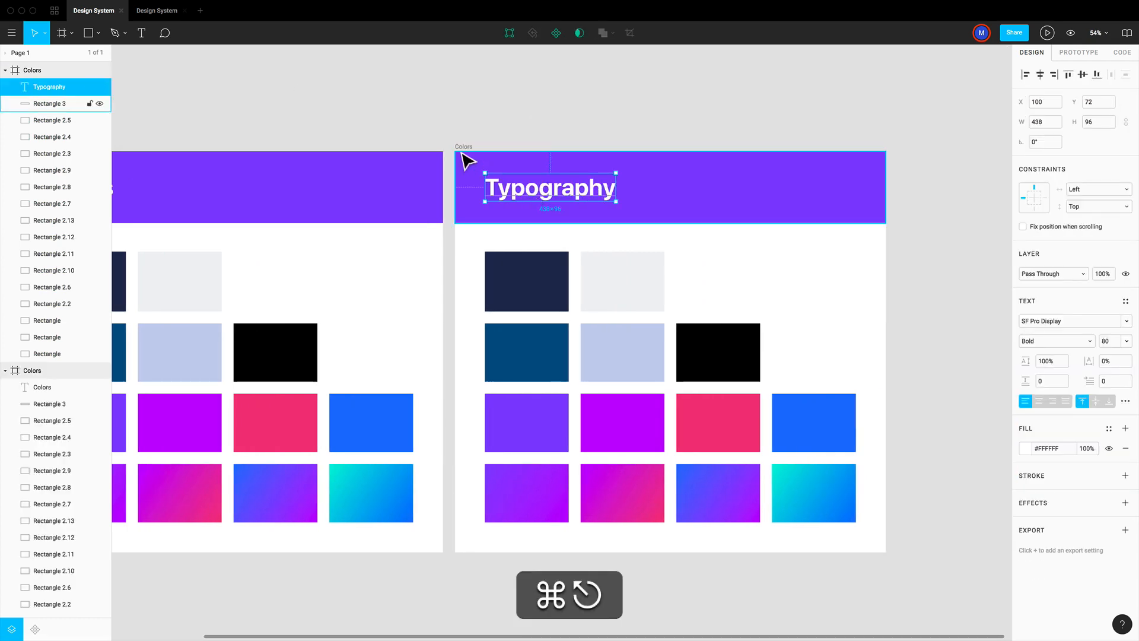
# Try to rename the duplicated Colors frame as Typography.
pyautogui.doubleClick(62, 71)
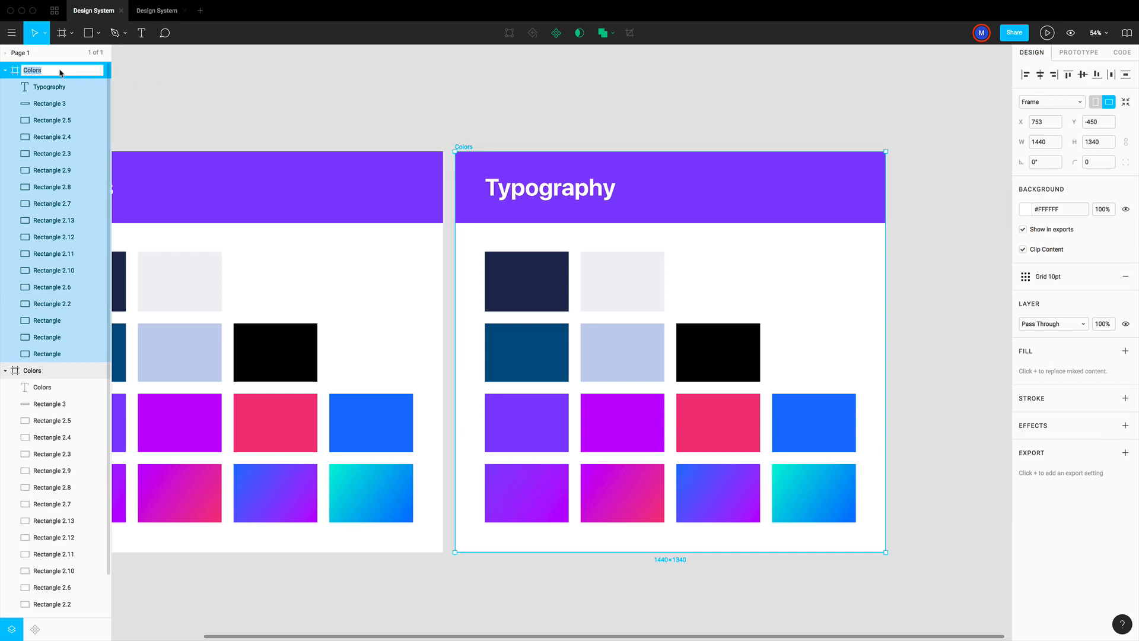
pyautogui.write('Typograph')
pyautogui.press('Escape')
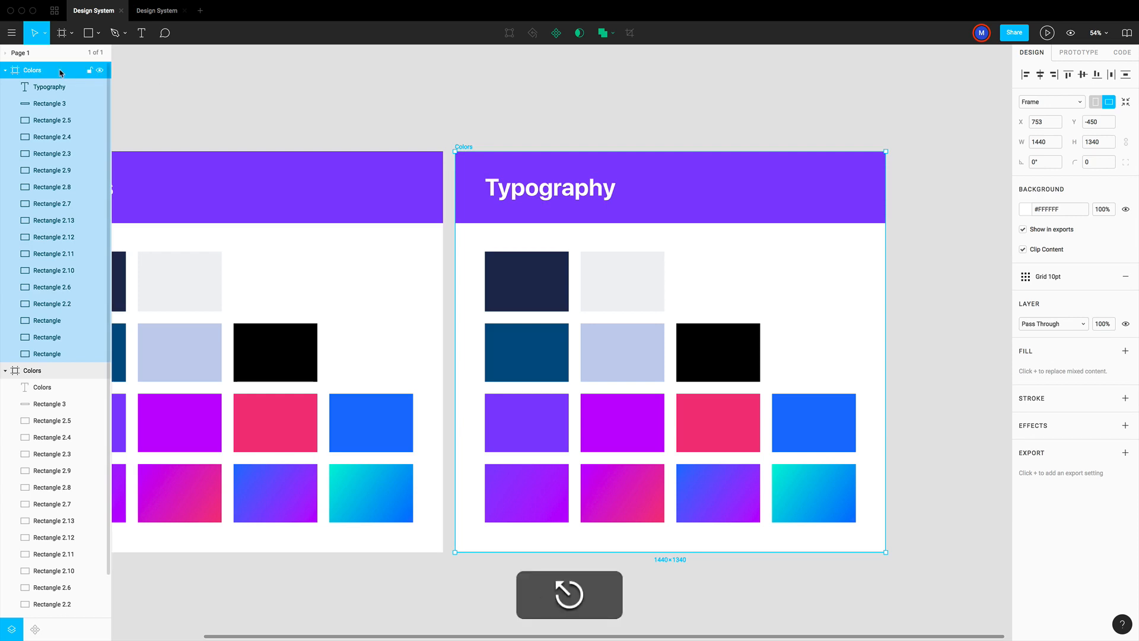
# Delete all the color swatch rectangles from the Typography frame, keeping its banner and title.
pyautogui.click(913, 501)
pyautogui.moveTo(783, 422); pyautogui.dragTo(524, 267)
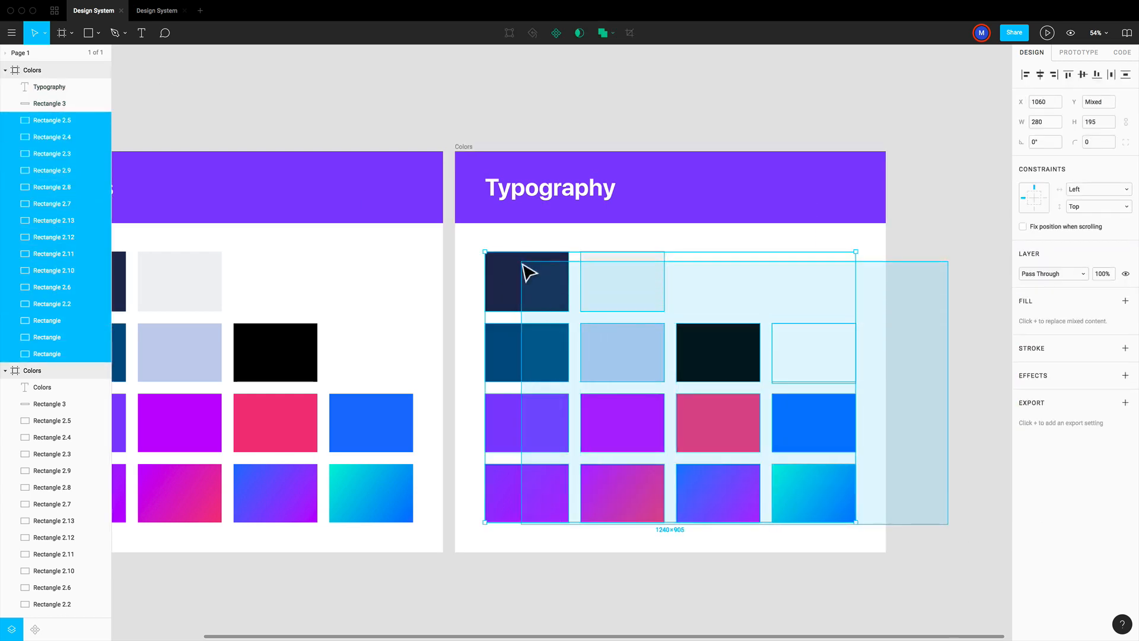
pyautogui.press('BackSpace')
pyautogui.hscroll(3, 830, 373)
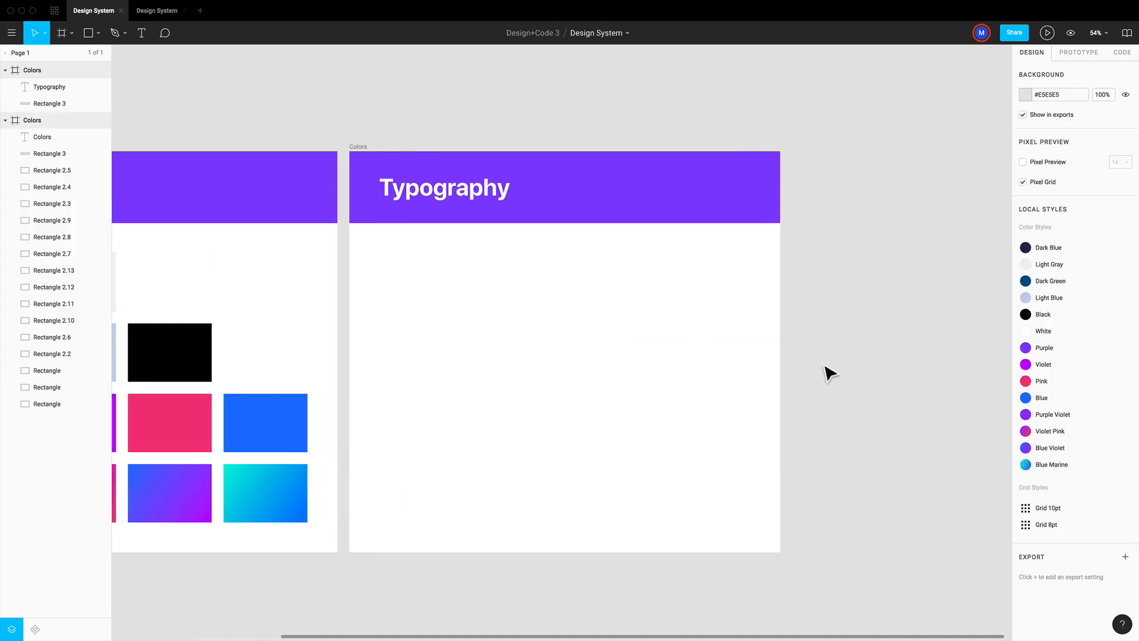
pyautogui.hotkey('ctrl', '=')
pyautogui.scroll(1, 829, 373)
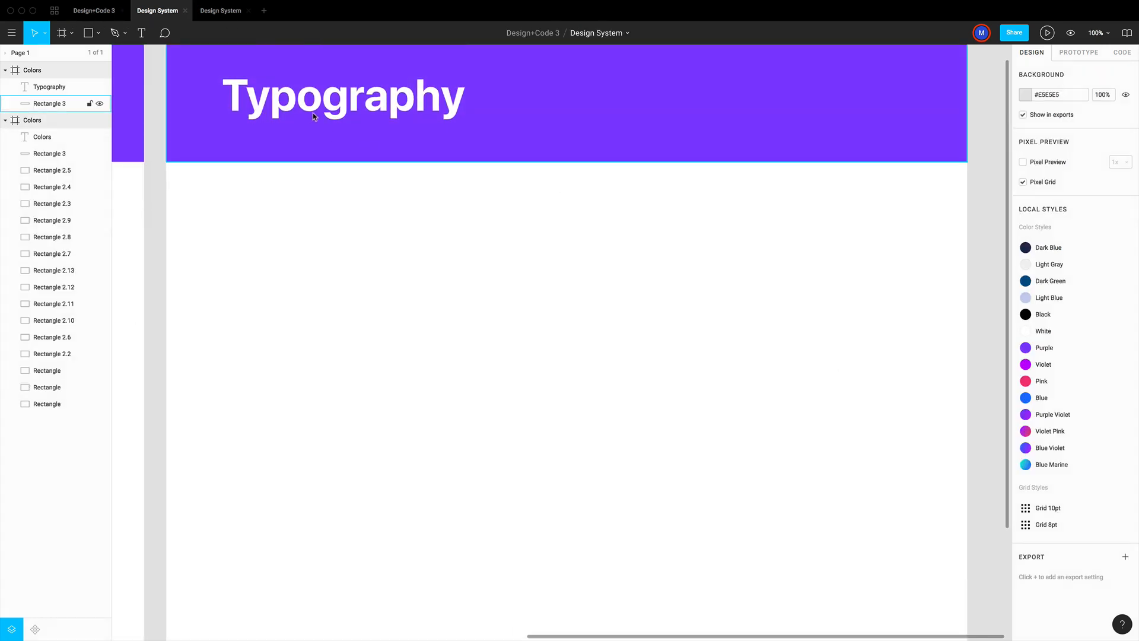
# Switch to the Design+Code 3 file and examine the text settings of the MacBook Pro heading, paragraph, video button label and Courses link.
pyautogui.click(95, 11)
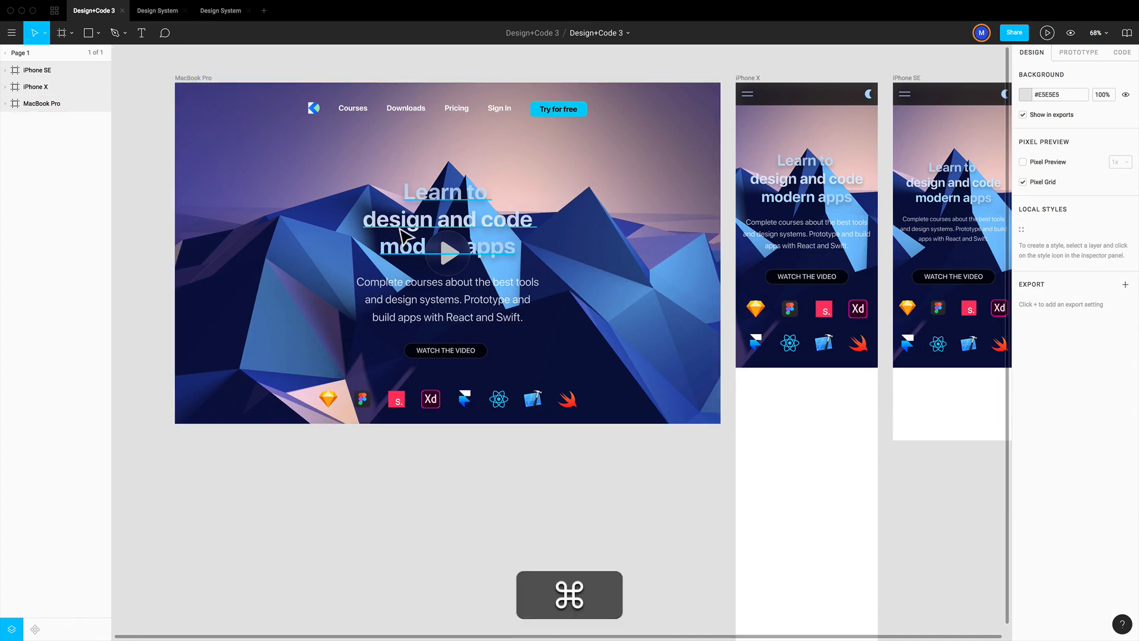
pyautogui.keyDown('ctrl'); pyautogui.click(402, 233); pyautogui.keyUp('ctrl')
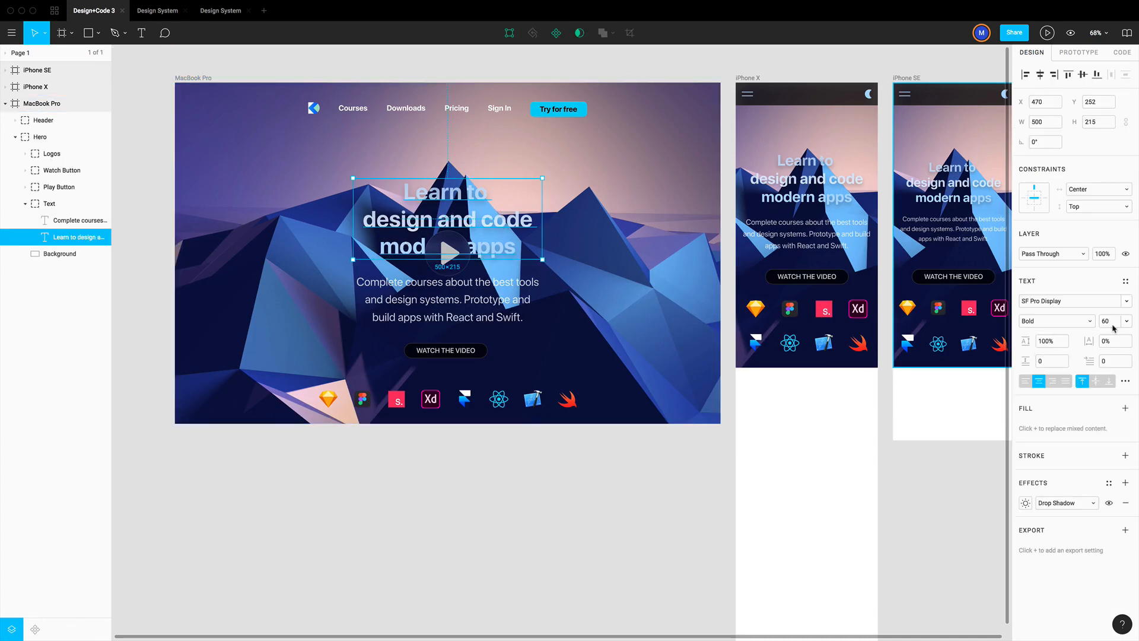
pyautogui.keyDown('ctrl'); pyautogui.click(381, 312); pyautogui.keyUp('ctrl')
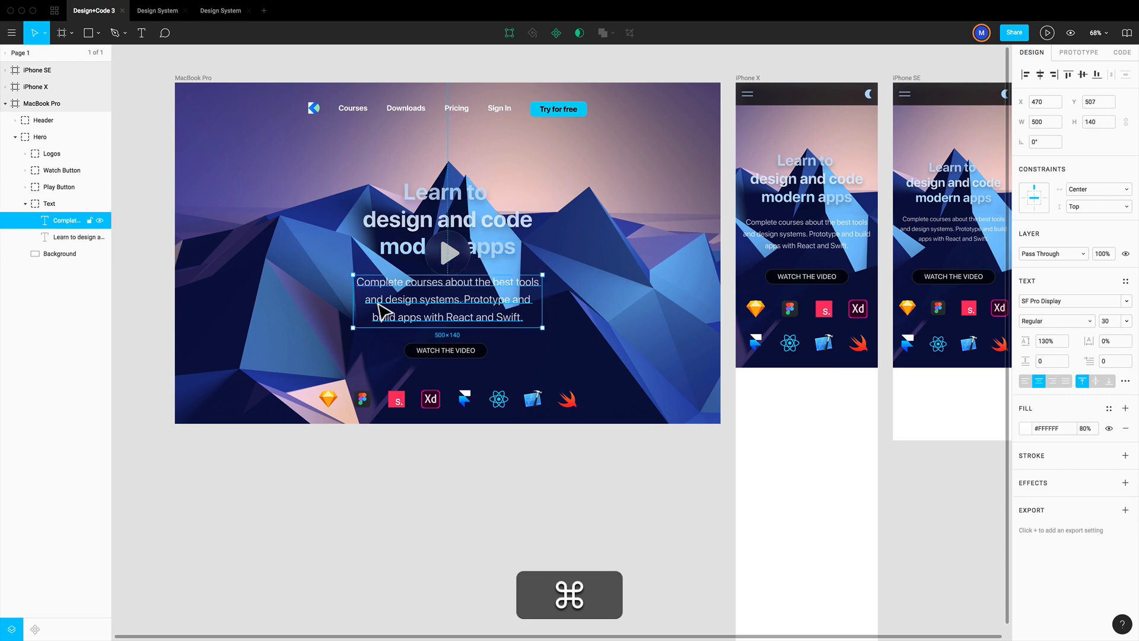
pyautogui.keyDown('ctrl'); pyautogui.click(463, 356); pyautogui.keyUp('ctrl')
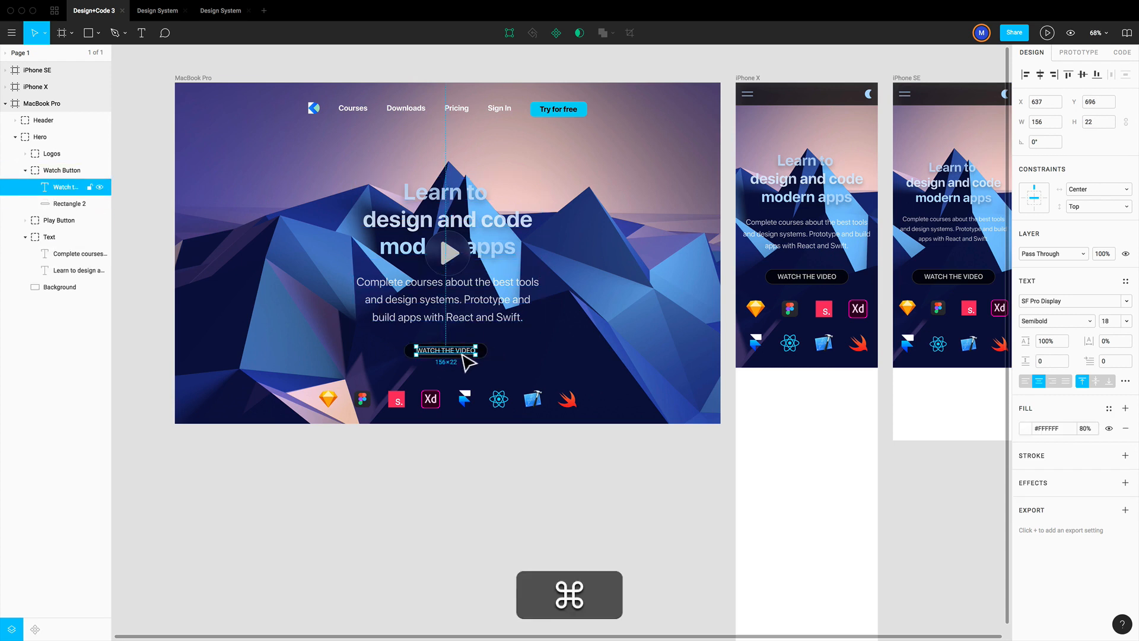
pyautogui.keyDown('ctrl'); pyautogui.click(357, 110); pyautogui.keyUp('ctrl')
pyautogui.click(652, 74)
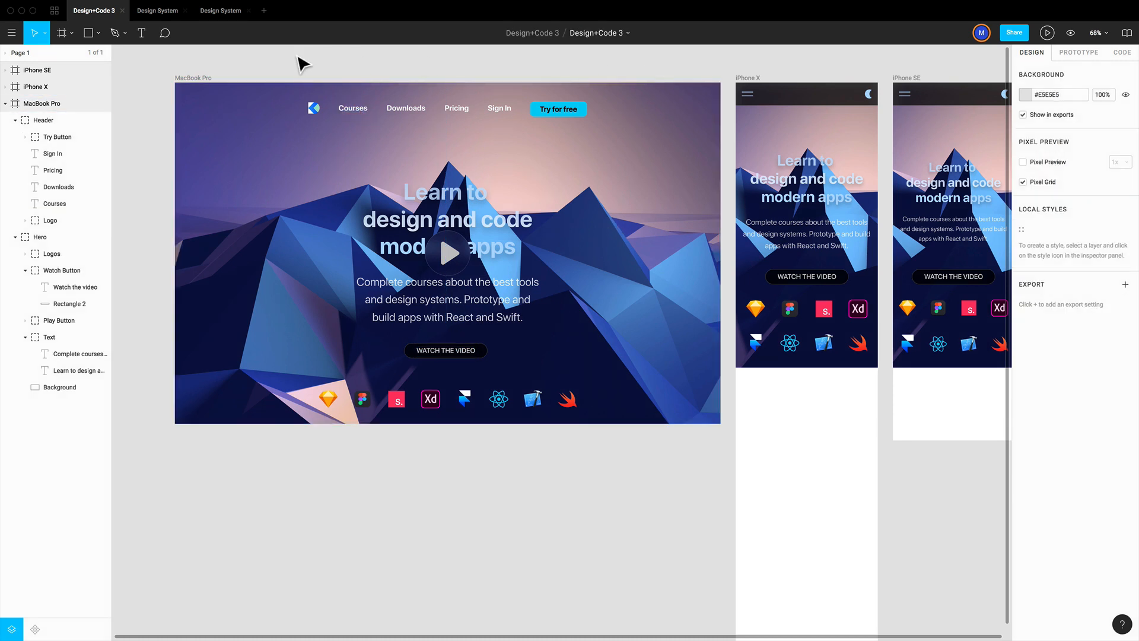
# Switch back to the Design System file and add a text layer reading "Heading 1 (80)" below the Typography banner.
pyautogui.click(158, 11)
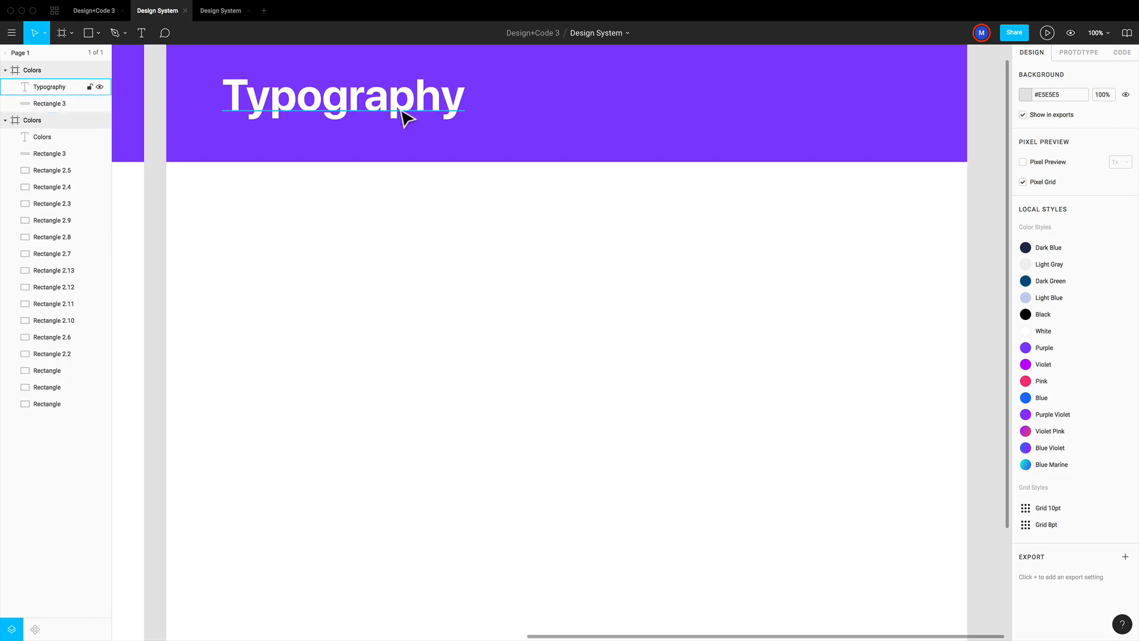
pyautogui.press('t')
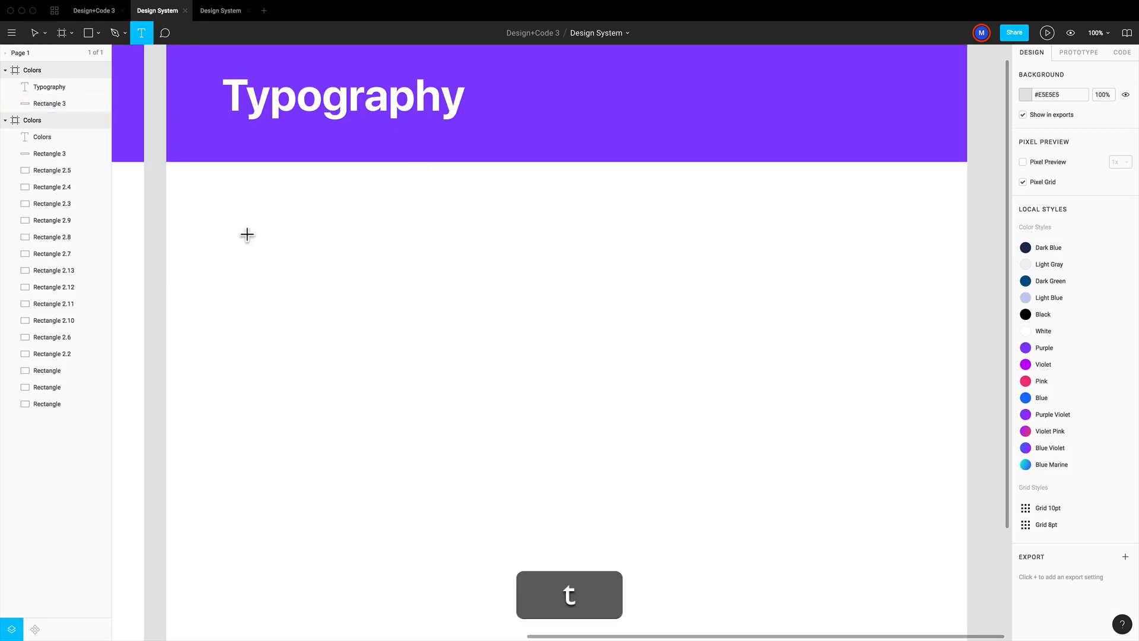
pyautogui.click(236, 230)
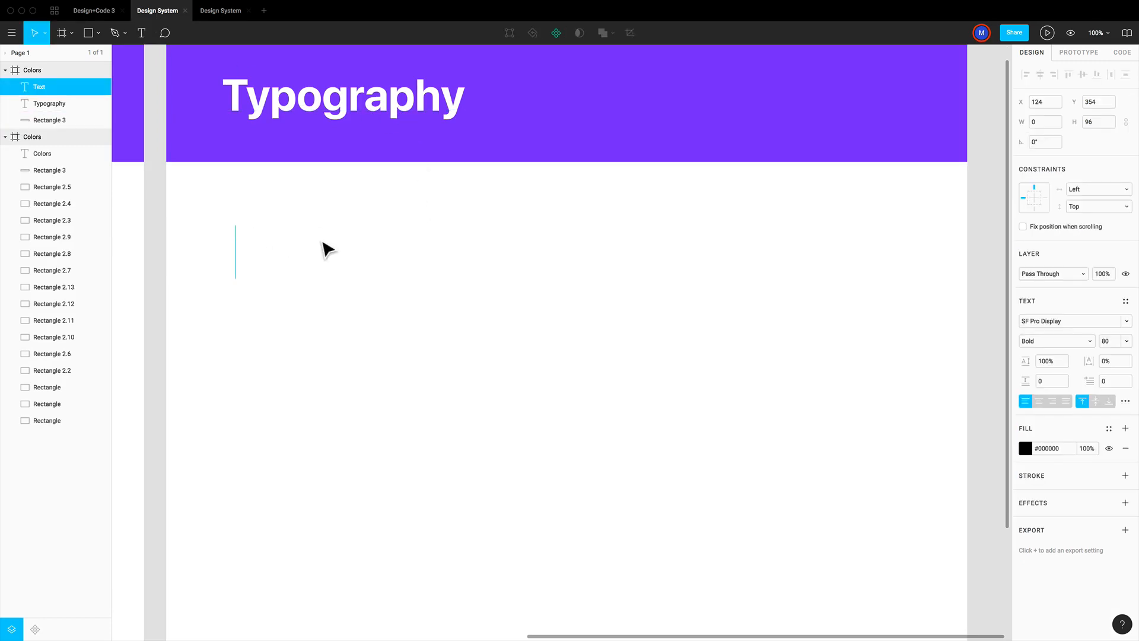
pyautogui.write('Heading ')
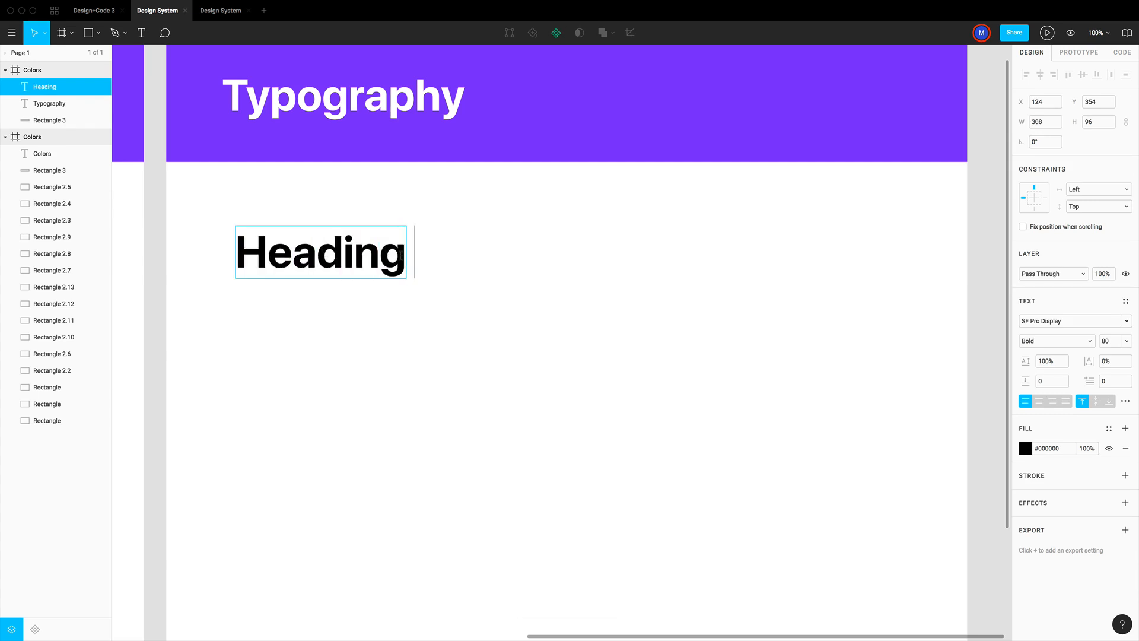
pyautogui.write('1')
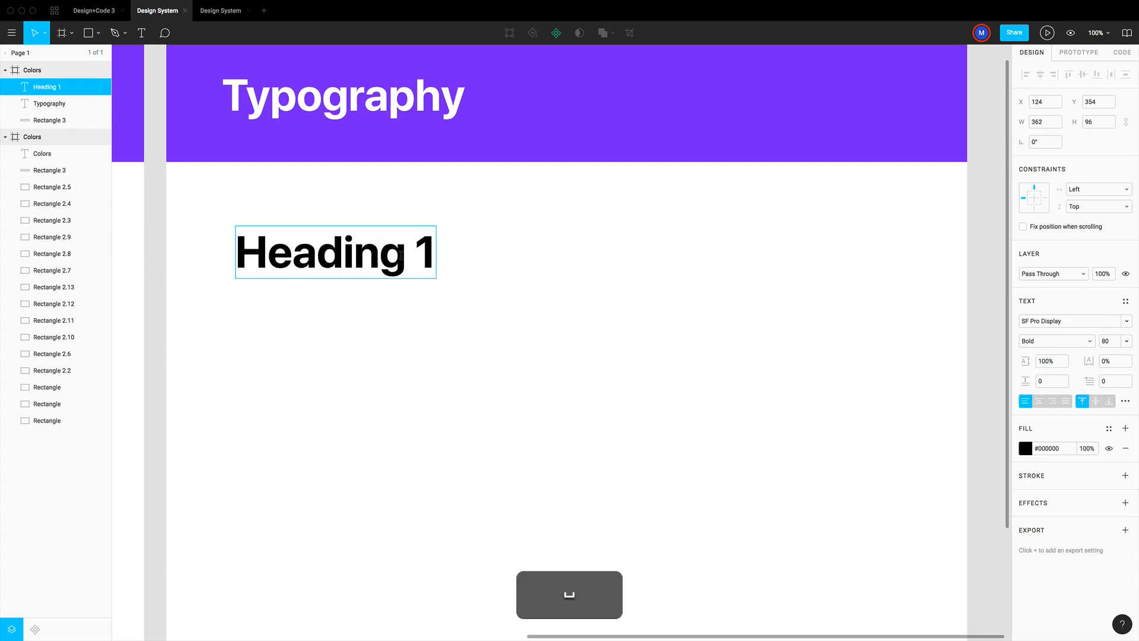
pyautogui.write(' (80)')
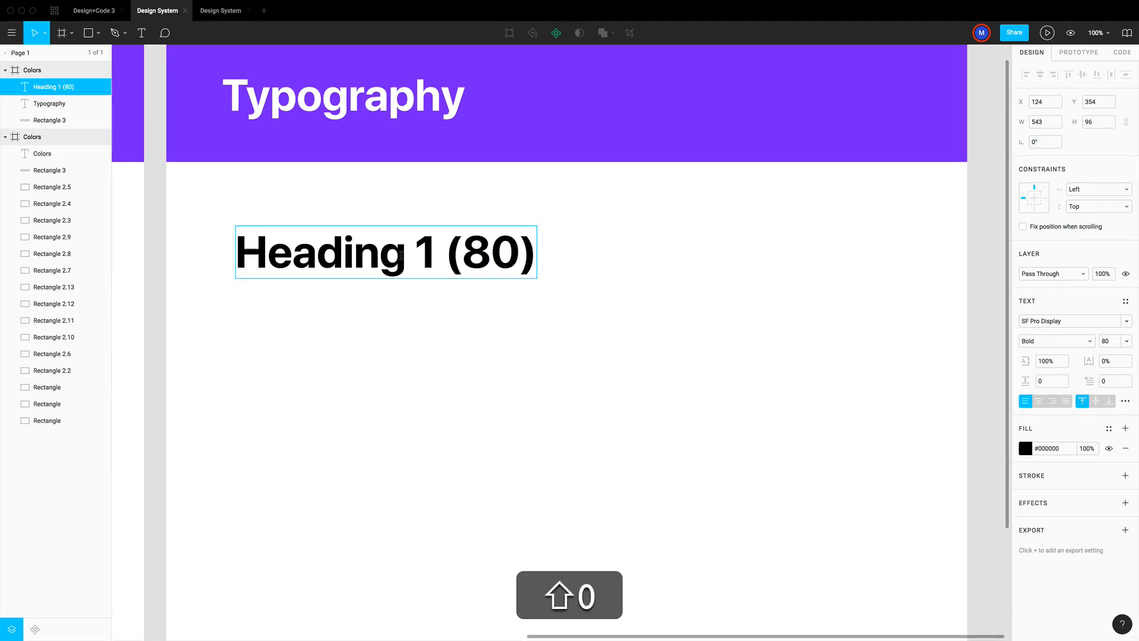
pyautogui.press('Escape')
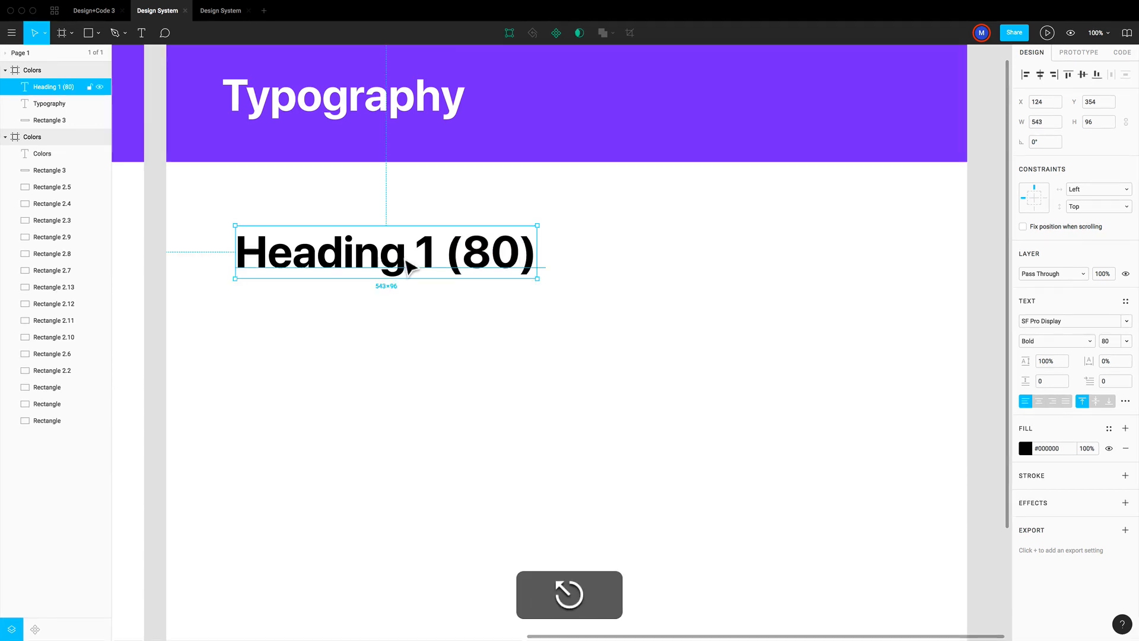
# Duplicate the "Heading 1 (80)" text directly below the original, placing the copy at Y 470.
pyautogui.moveTo(440, 272); pyautogui.dragTo(442, 336)
pyautogui.hotkey('alt', 'shift', 'Up')
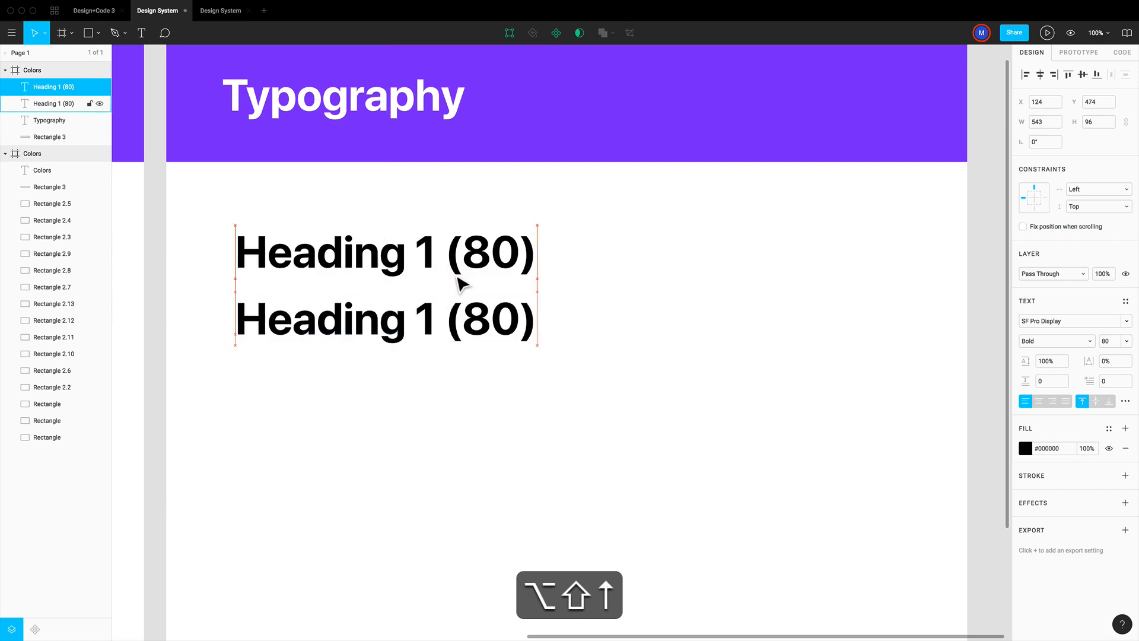
pyautogui.hotkey('alt', 'Up')
pyautogui.hotkey('alt', 'Up')
pyautogui.hotkey('alt', 'Up')
pyautogui.hotkey('alt', 'Up')
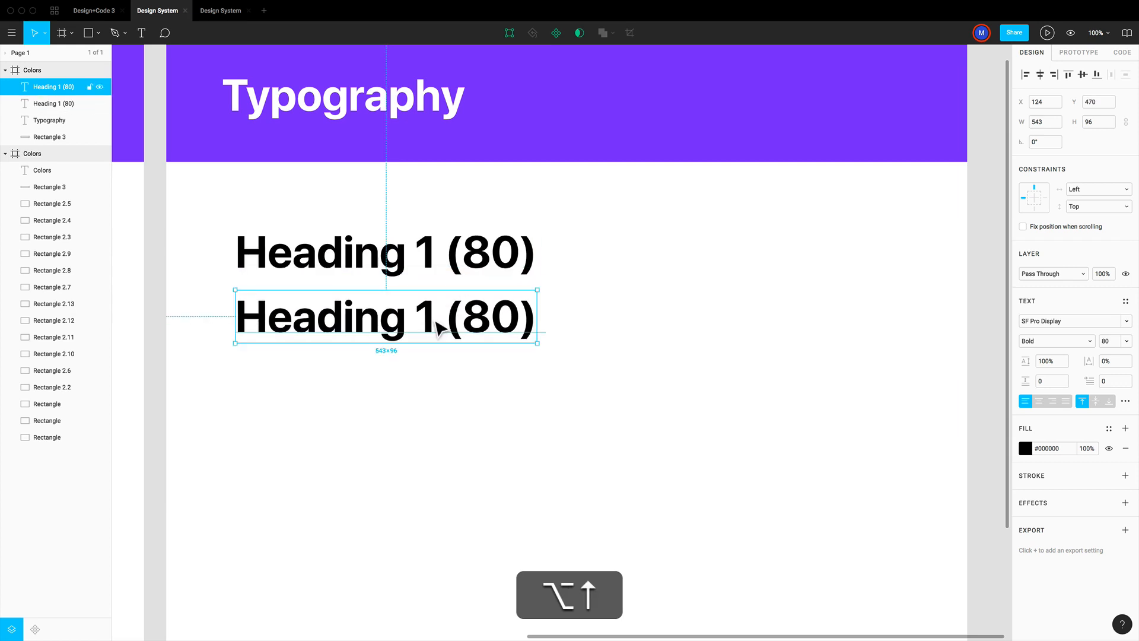
# Change the text of the lower heading copy to "Heading 2 (60)".
pyautogui.doubleClick(436, 320)
pyautogui.doubleClick(427, 320)
pyautogui.write('2')
pyautogui.press('Escape')
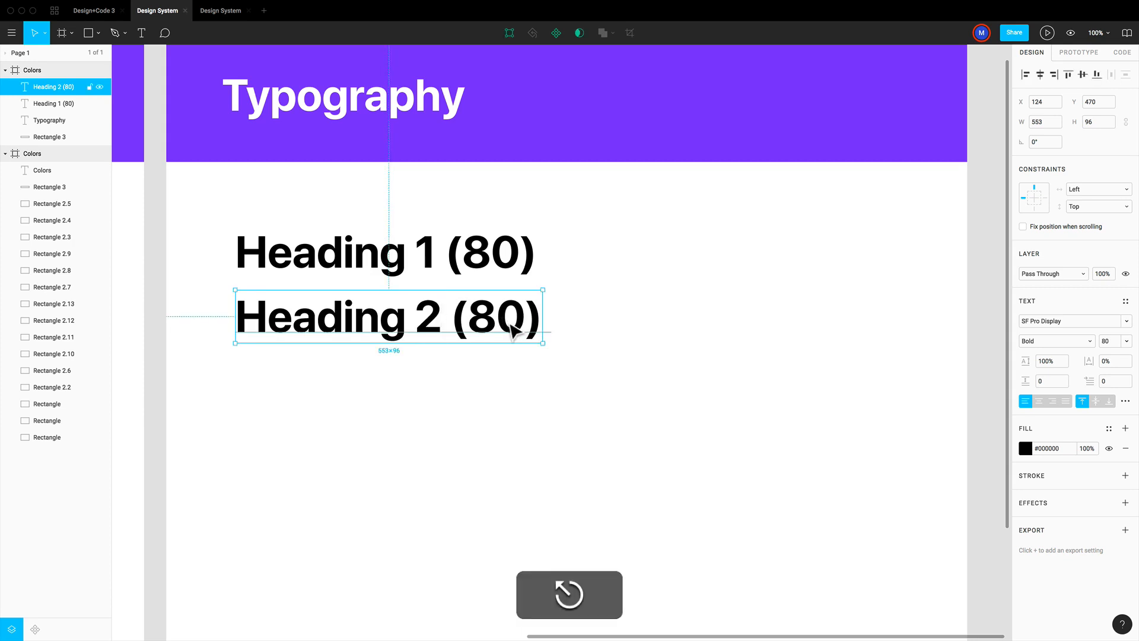
pyautogui.doubleClick(502, 324)
pyautogui.click(497, 320)
pyautogui.moveTo(497, 321); pyautogui.dragTo(479, 314)
pyautogui.write('6')
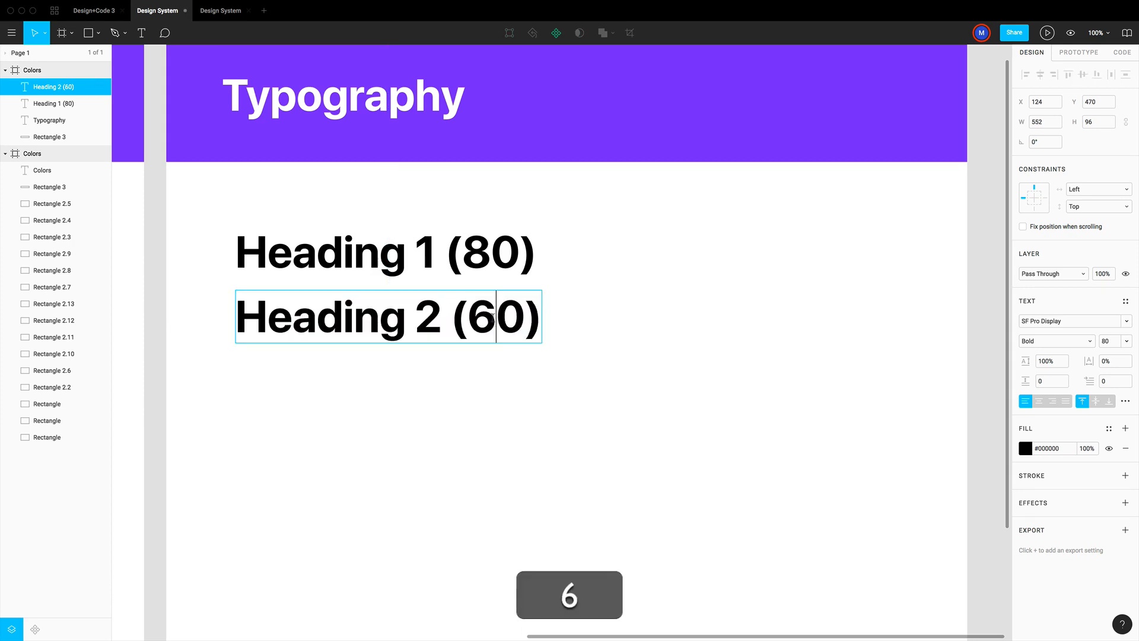
pyautogui.press('Escape')
# Set the font size of the "Heading 2 (60)" text to 60.
pyautogui.click(1112, 341)
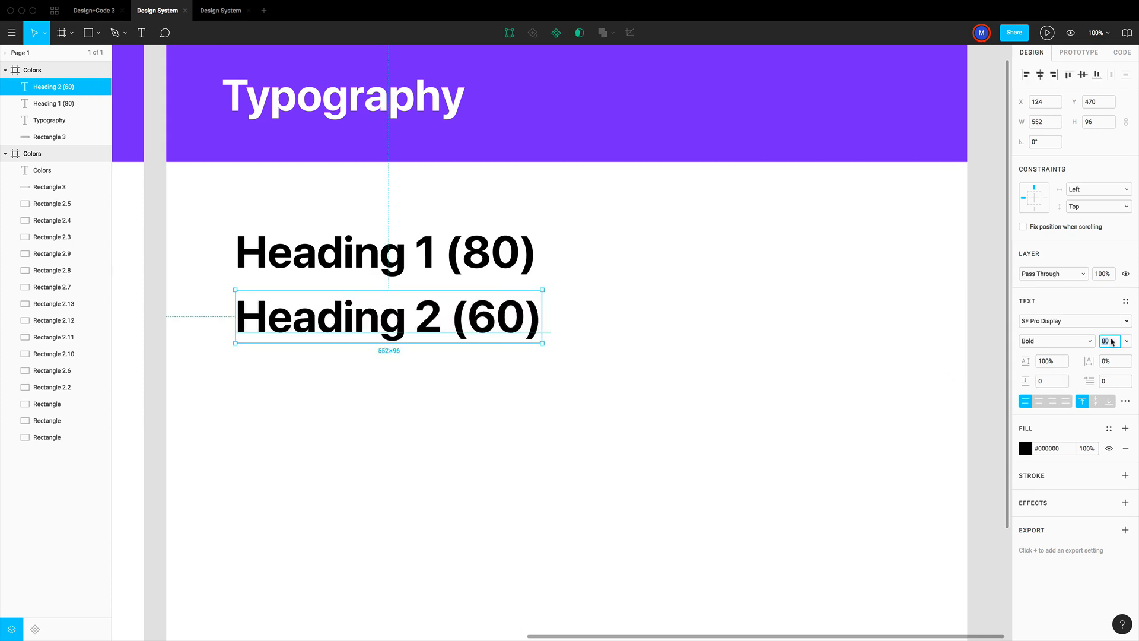
pyautogui.write('60')
pyautogui.press('Return')
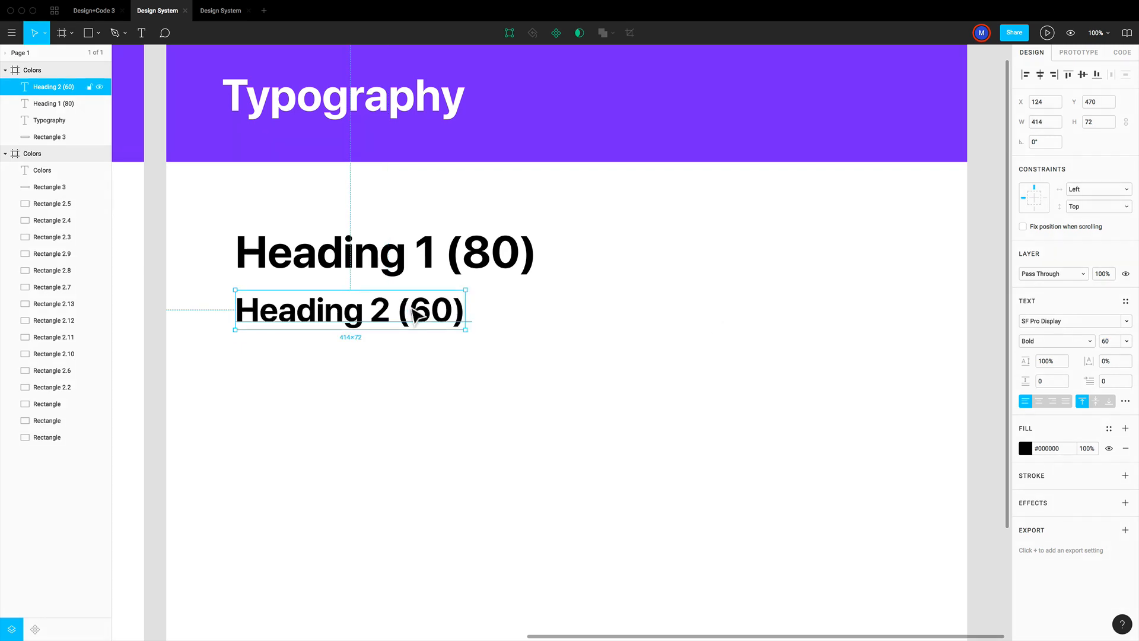
# Duplicate the "Heading 2 (60)" text directly below it, placing the copy at Y 562.
pyautogui.hscroll(1, 394, 330)
pyautogui.moveTo(425, 323); pyautogui.dragTo(419, 377)
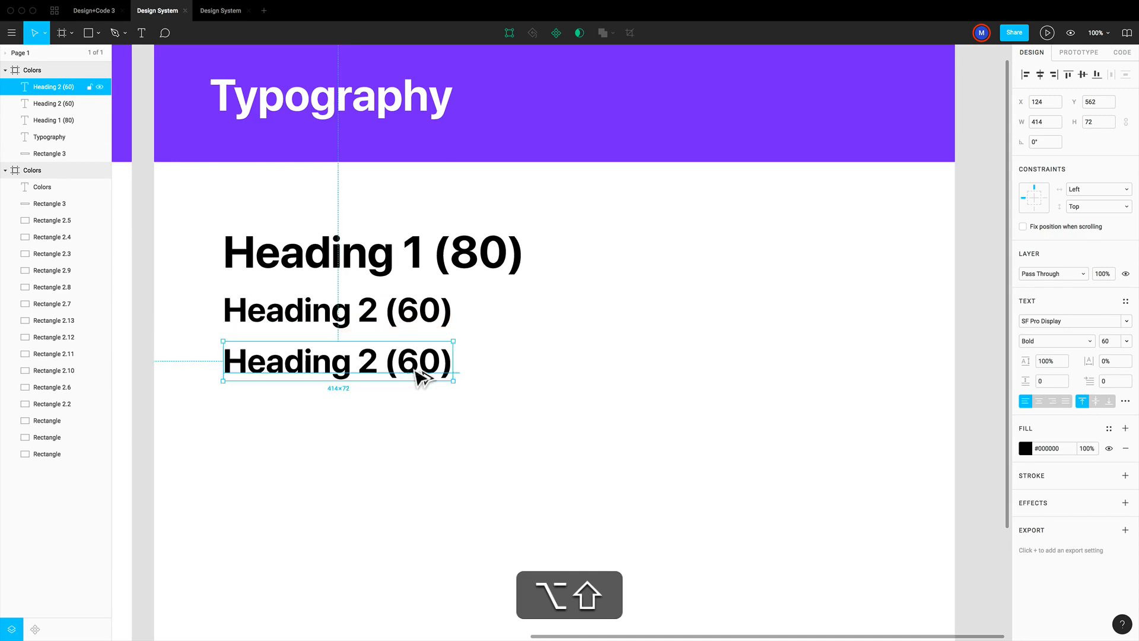
# Change the lowest heading's text to "Heading 3 (30)" and duplicate it directly below, placing the copy at Y 650.
pyautogui.doubleClick(381, 380)
pyautogui.press('BackSpace')
pyautogui.write('3')
pyautogui.moveTo(423, 368); pyautogui.dragTo(442, 411)
pyautogui.write('3')
pyautogui.press('Escape')
# Change the text of the lowest heading copy to "Heading 4 (24)".
pyautogui.doubleClick(368, 410)
pyautogui.write('4 (24')
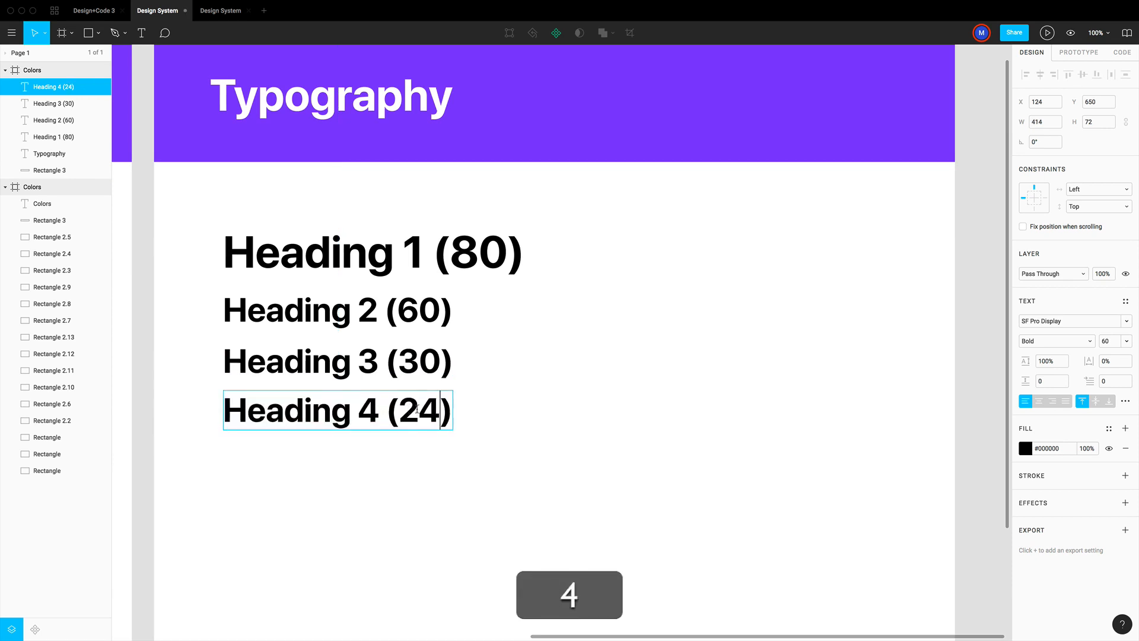
pyautogui.press('Escape')
# Set the font size of "Heading 3 (30)" to 30 and of "Heading 4 (24)" to 24.
pyautogui.click(338, 361)
pyautogui.keyDown('super'); pyautogui.click(407, 408); pyautogui.keyUp('super')
pyautogui.click(1105, 340)
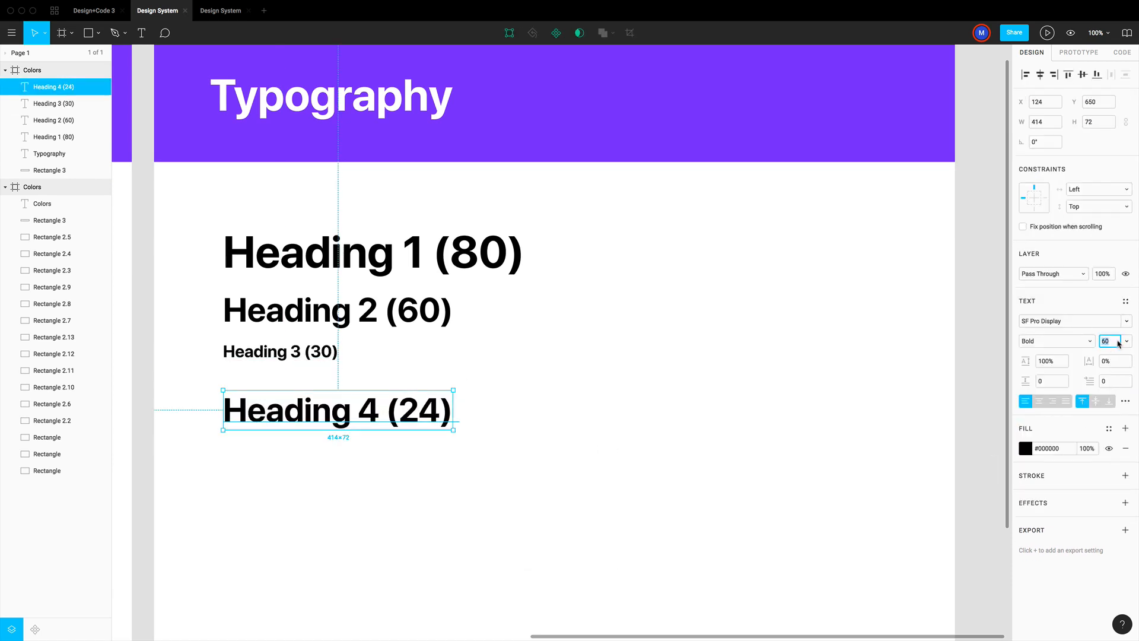
pyautogui.write('24')
pyautogui.press('Return')
# Move the "Heading 4 (24)" text up to tighten the gap below "Heading 3 (30)".
pyautogui.click(247, 344)
pyautogui.click(256, 391)
pyautogui.hotkey('shift', 'Up')
pyautogui.hotkey('shift', 'Up')
pyautogui.click(455, 415)
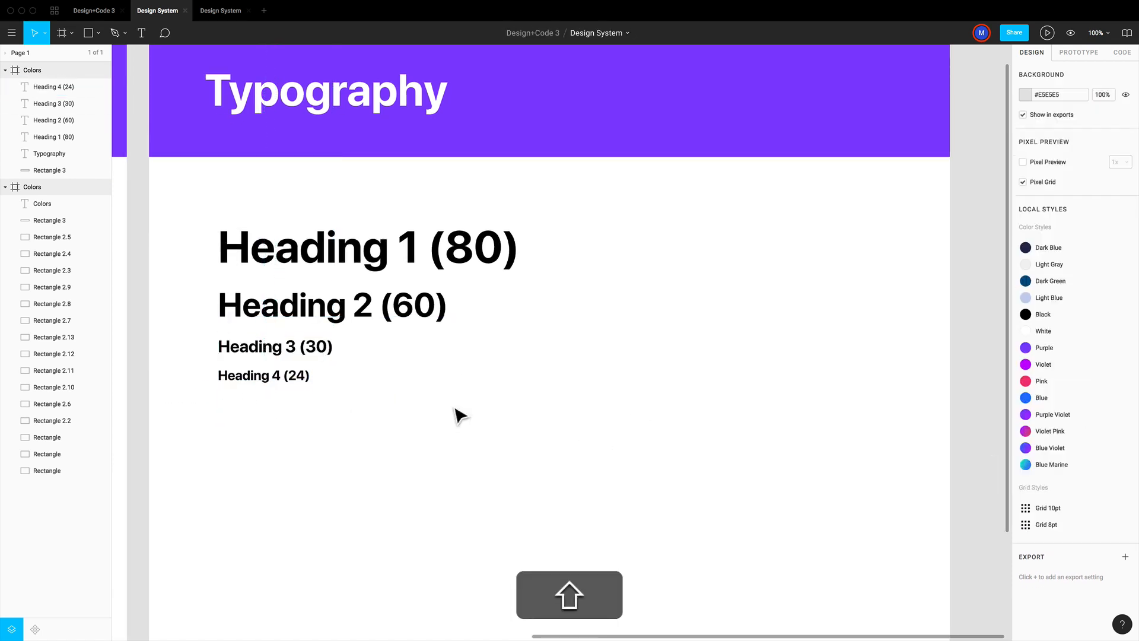
pyautogui.scroll(-1, 534, 397)
pyautogui.moveTo(606, 401); pyautogui.dragTo(294, 232)
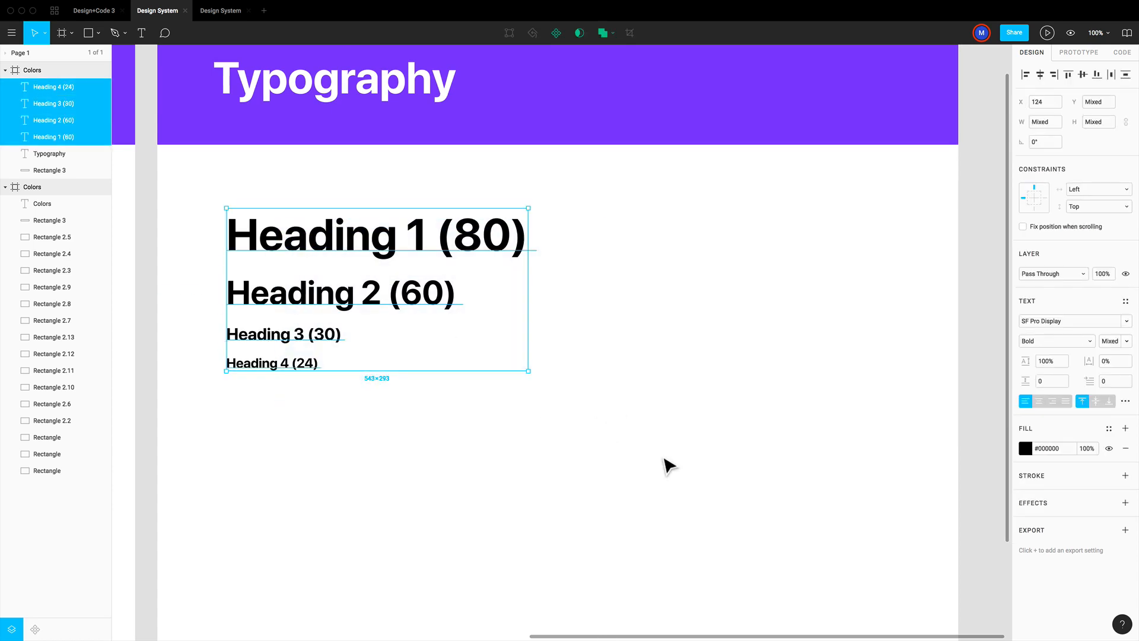
pyautogui.click(665, 466)
# Duplicate the "Heading 4 (24)" text directly below it at Y 667 and change the copy's text to "Large Text (24)".
pyautogui.scroll(-3, 664, 465)
pyautogui.scroll(1, 517, 317)
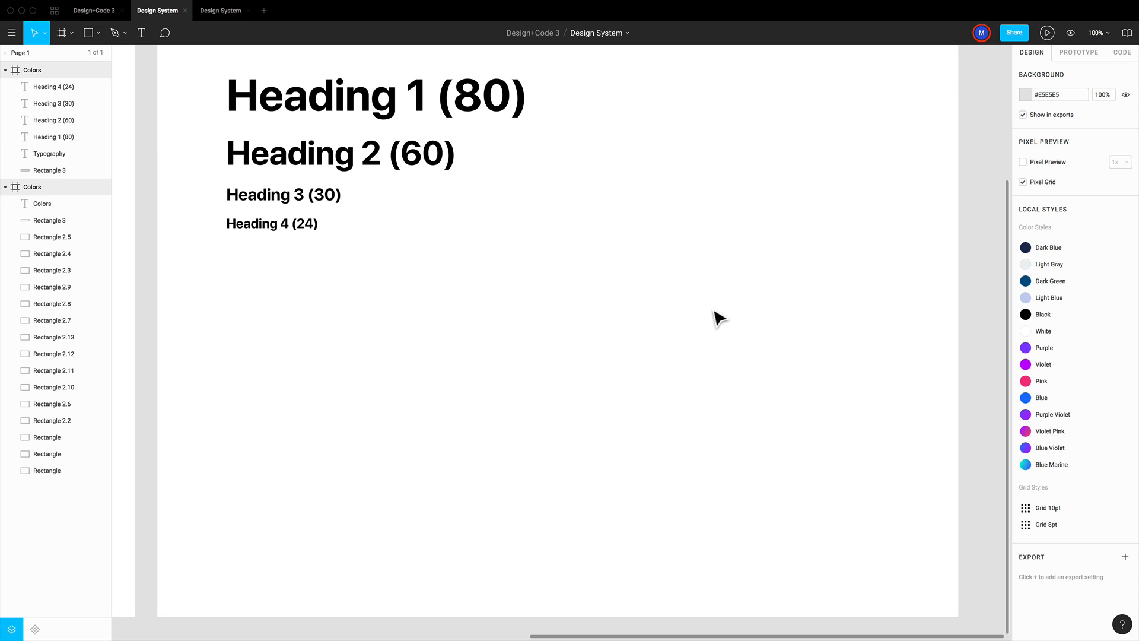
pyautogui.click(295, 230)
pyautogui.moveTo(295, 230); pyautogui.dragTo(216, 254)
pyautogui.doubleClick(287, 246)
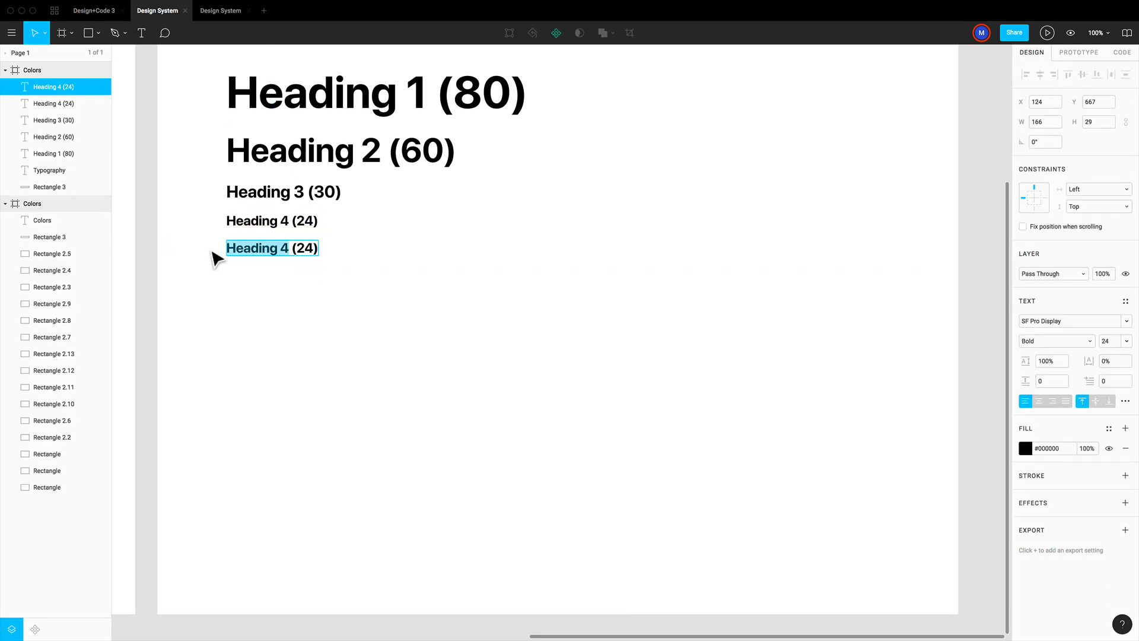
pyautogui.write('Large Text')
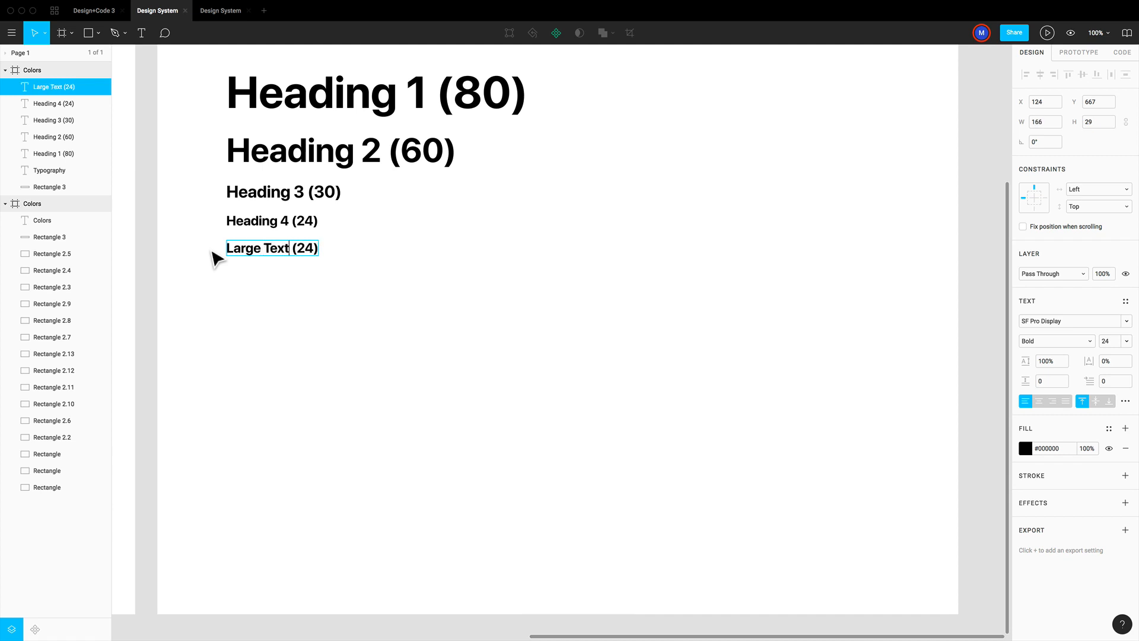
pyautogui.press('Right')
pyautogui.press('Right')
pyautogui.press('Right')
pyautogui.press('Escape')
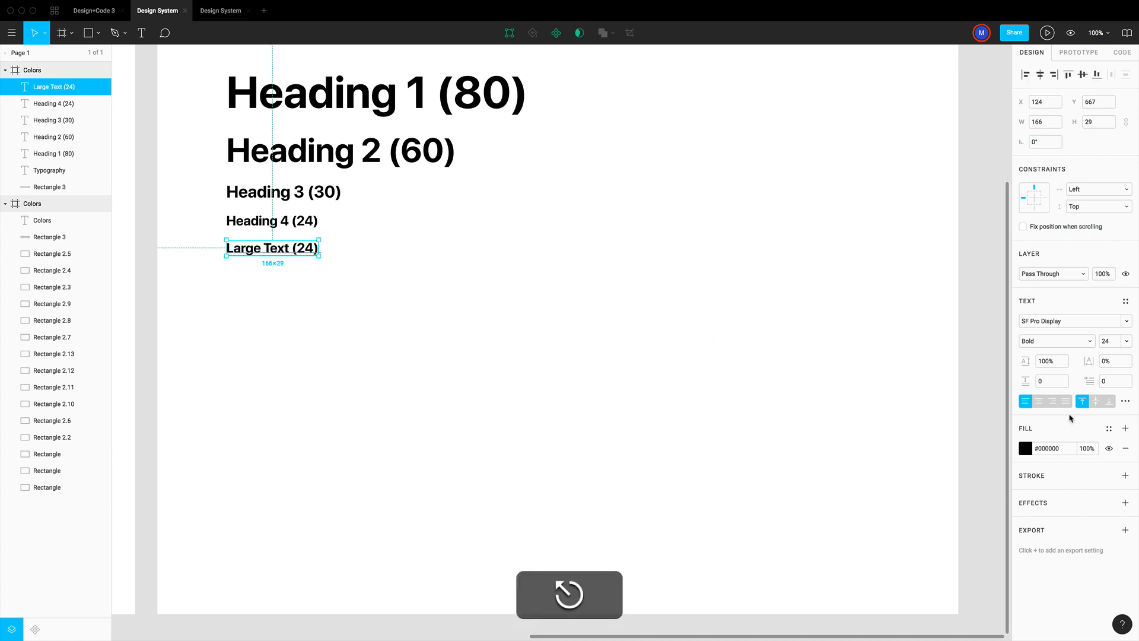
# Set the font weight of the "Large Text (24)" line to Regular.
pyautogui.click(1043, 348)
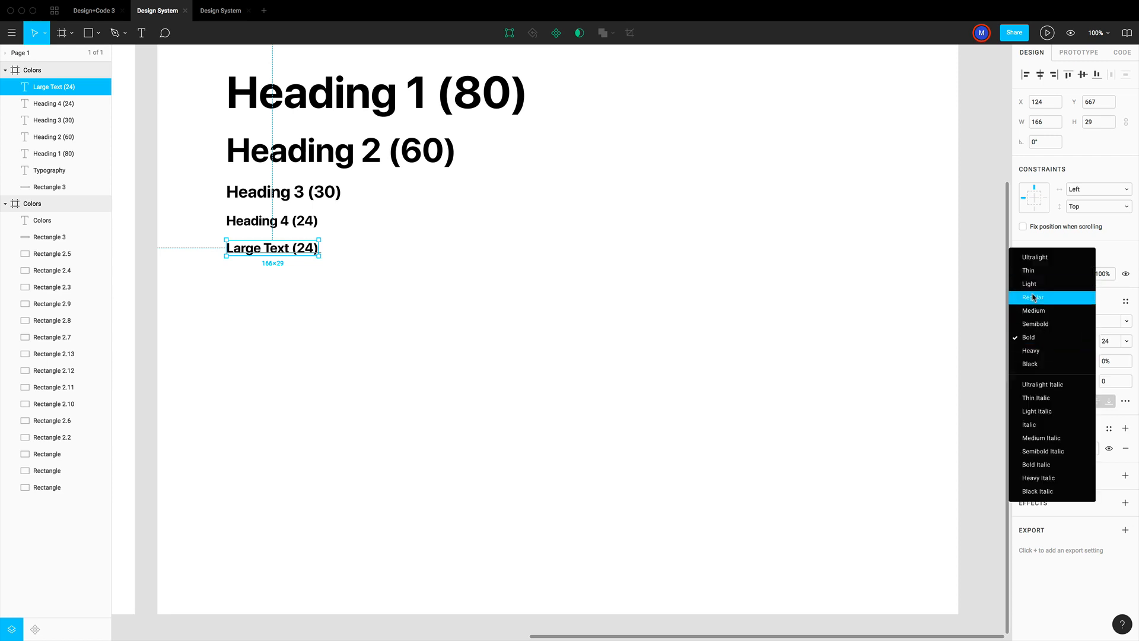
pyautogui.click(1043, 298)
pyautogui.click(305, 280)
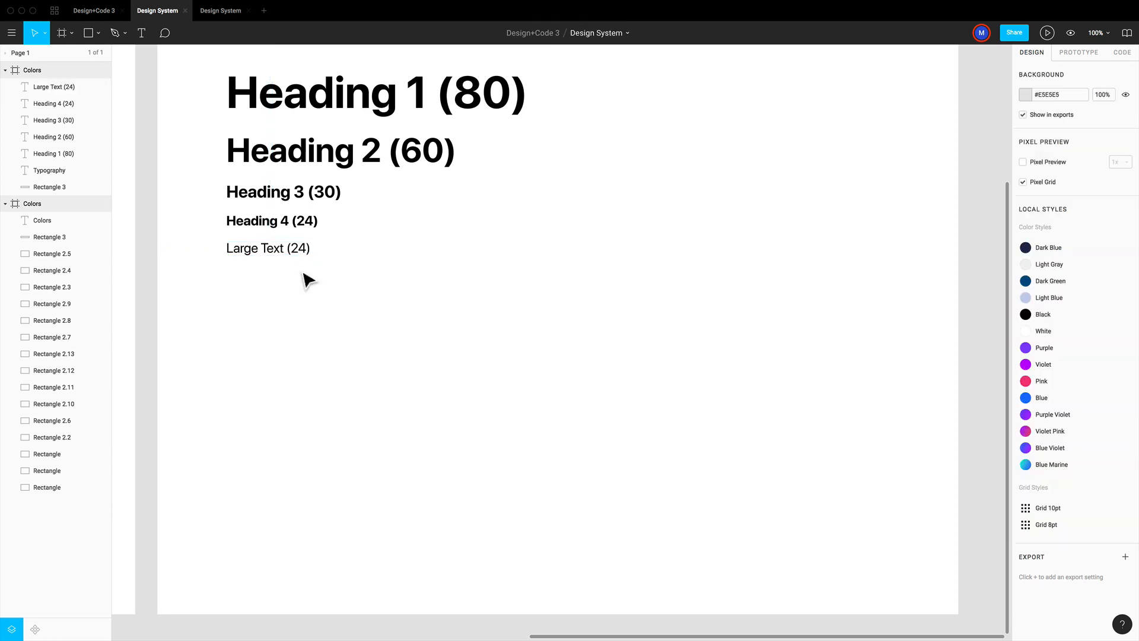
# Duplicate the "Large Text (24)" line four times downward at even spacing, with the first copy at Y 716 and the last at Y 863.
pyautogui.click(272, 254)
pyautogui.press('alt')
pyautogui.moveTo(284, 261); pyautogui.dragTo(284, 288)
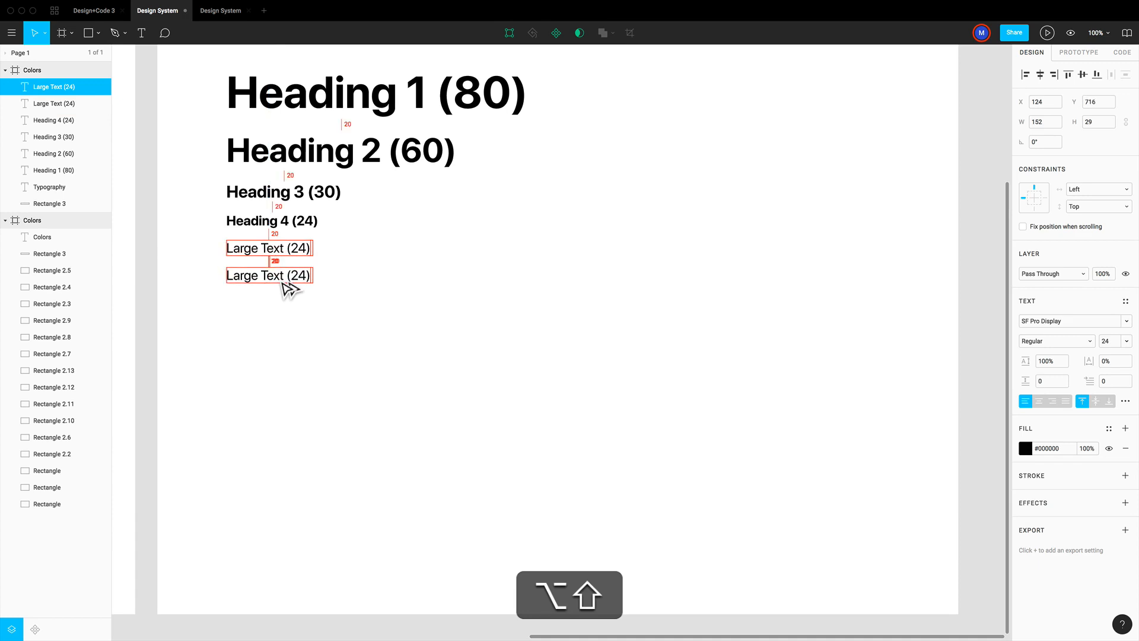
pyautogui.press('alt+shift+super+d')
pyautogui.press('super+d')
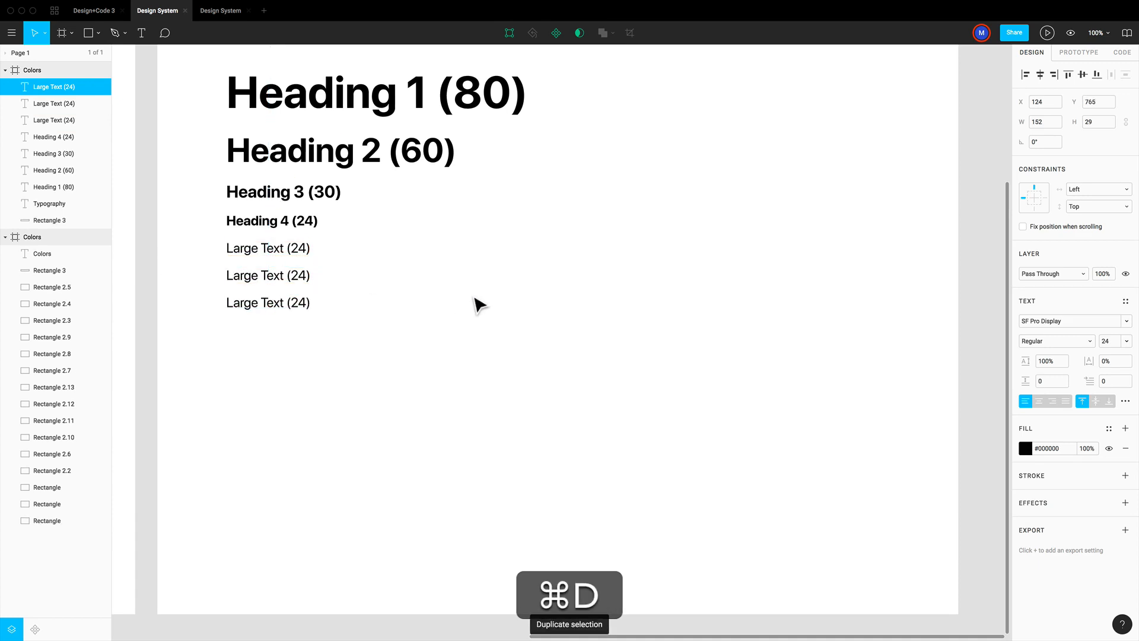
pyautogui.press('super+d')
# Change the text of the first "Large Text (24)" copy to "Medium Text (20)".
pyautogui.click(284, 276)
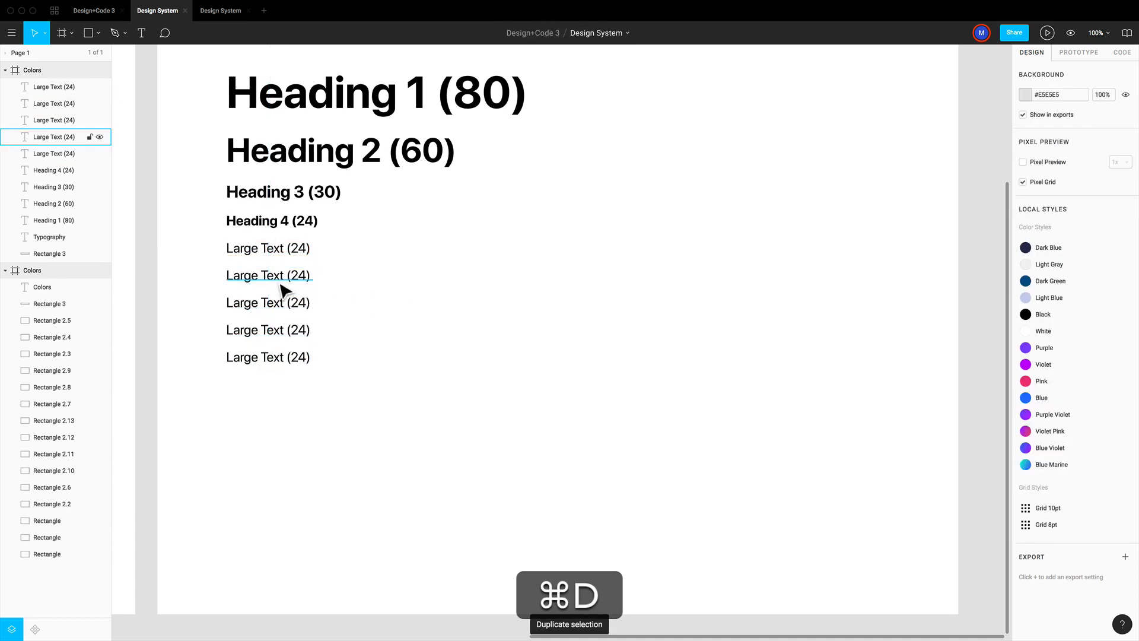
pyautogui.doubleClick(284, 275)
pyautogui.click(284, 275)
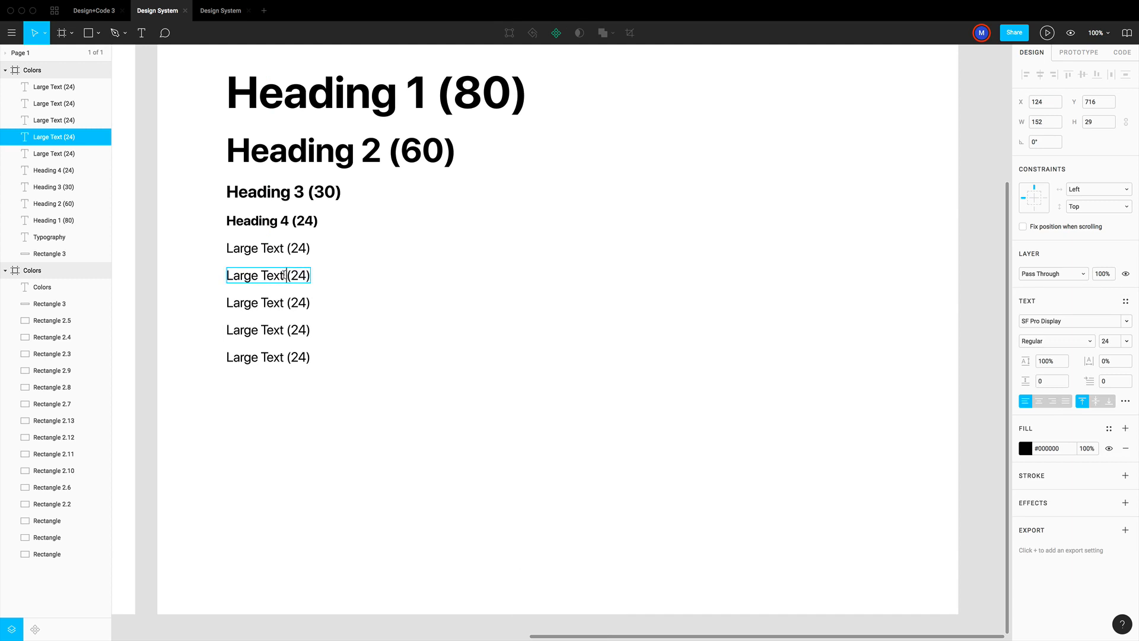
pyautogui.moveTo(285, 275); pyautogui.dragTo(217, 286)
pyautogui.hotkey('shift', 'Right')
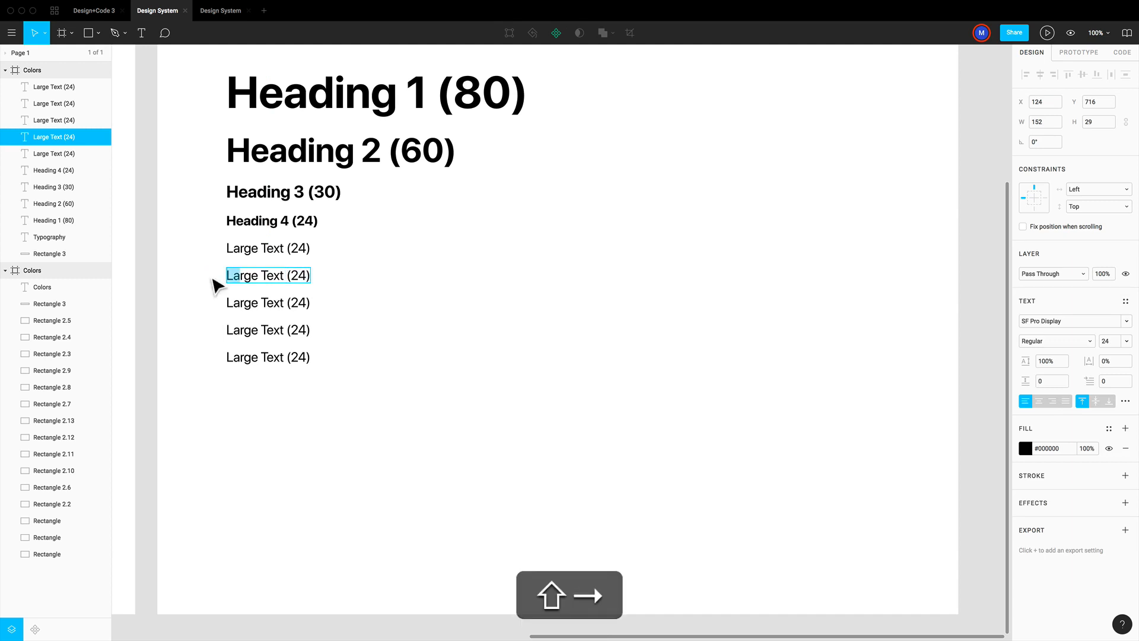
pyautogui.write('Medium Text (')
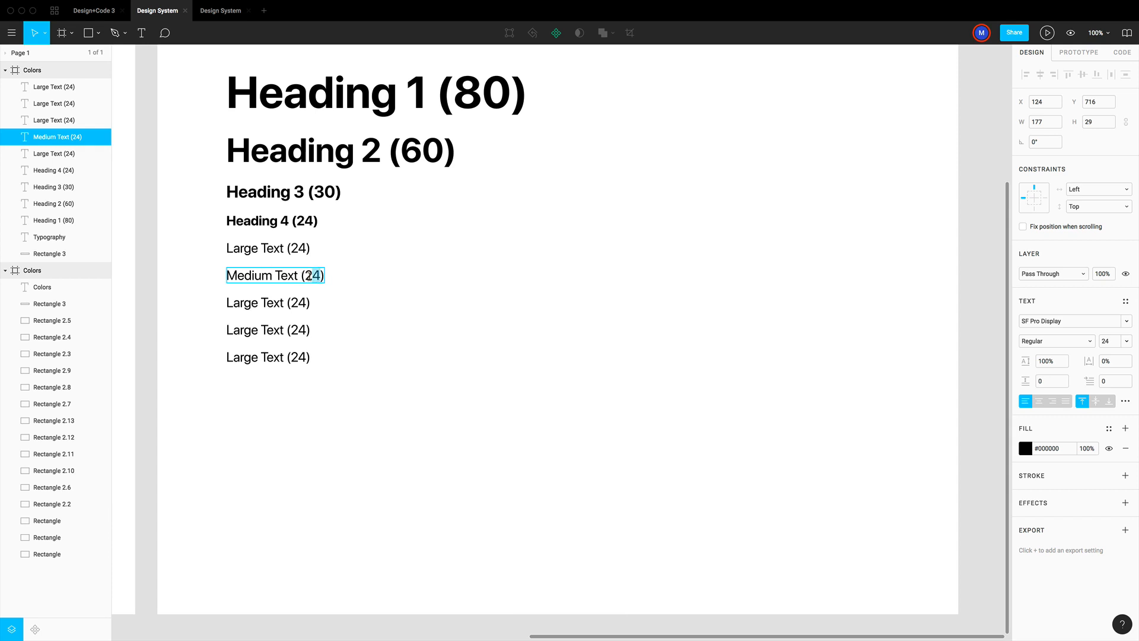
pyautogui.write('20')
pyautogui.press('Escape')
# Change the line directly below "Medium Text (20)" to "Caption (18)".
pyautogui.keyDown('super'); pyautogui.click(254, 307); pyautogui.keyUp('super')
pyautogui.doubleClick(248, 304)
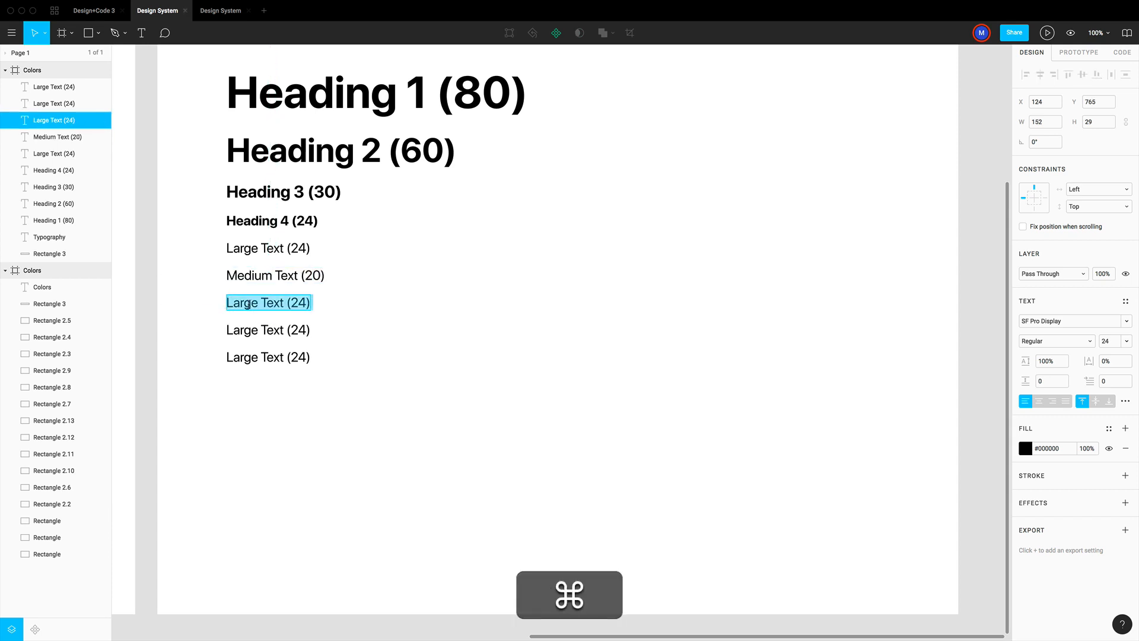
pyautogui.moveTo(283, 304); pyautogui.dragTo(221, 312)
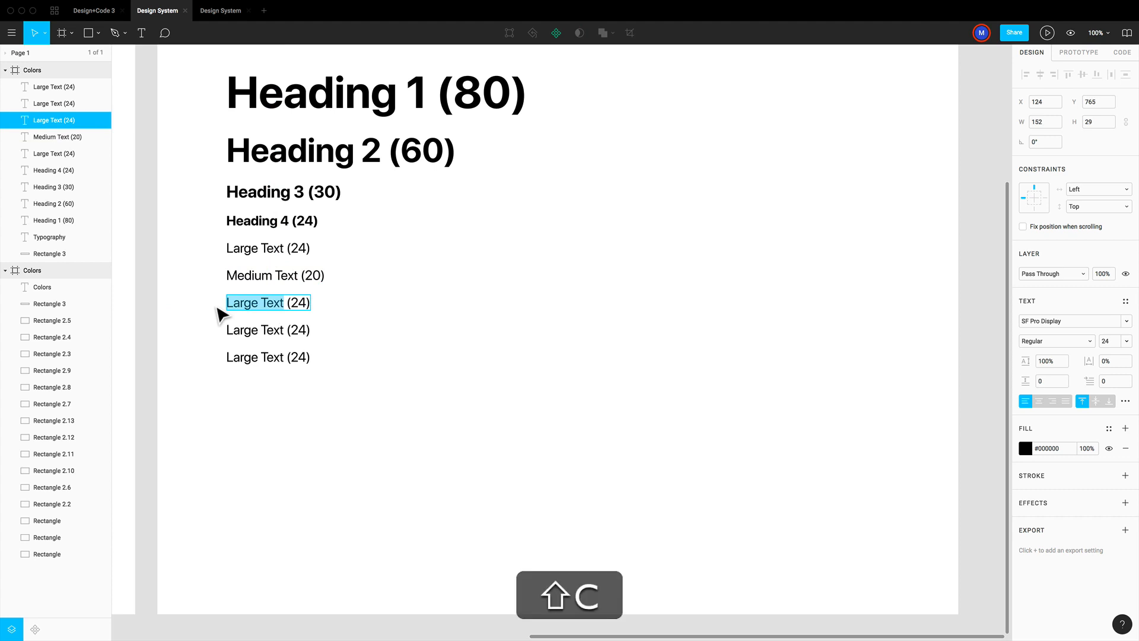
pyautogui.write('Caption (')
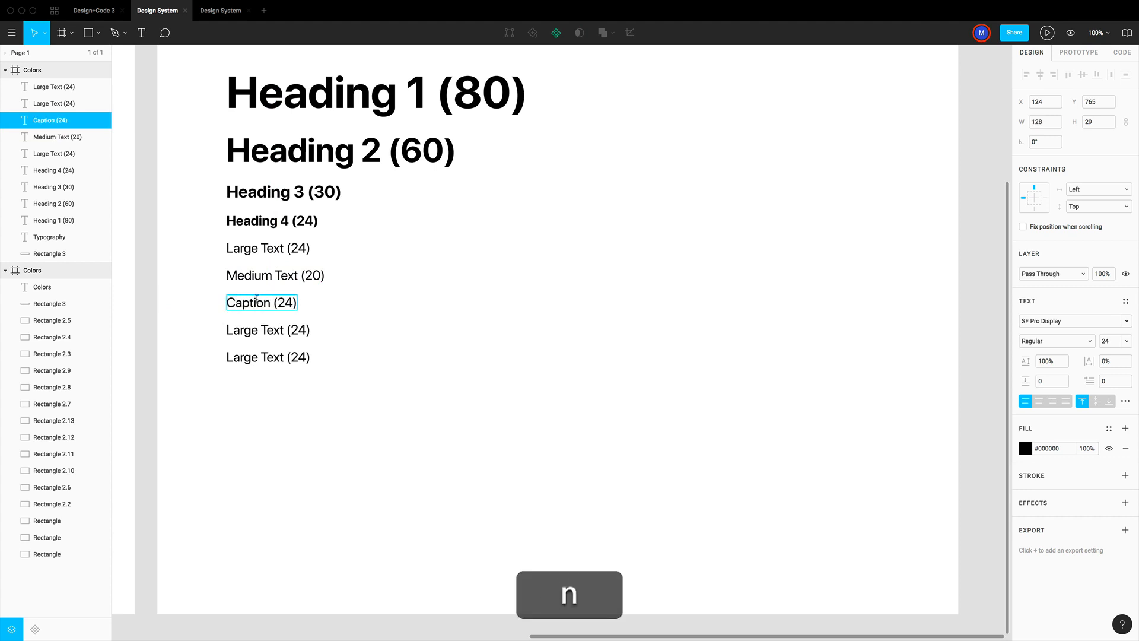
pyautogui.write('18')
pyautogui.press('Escape')
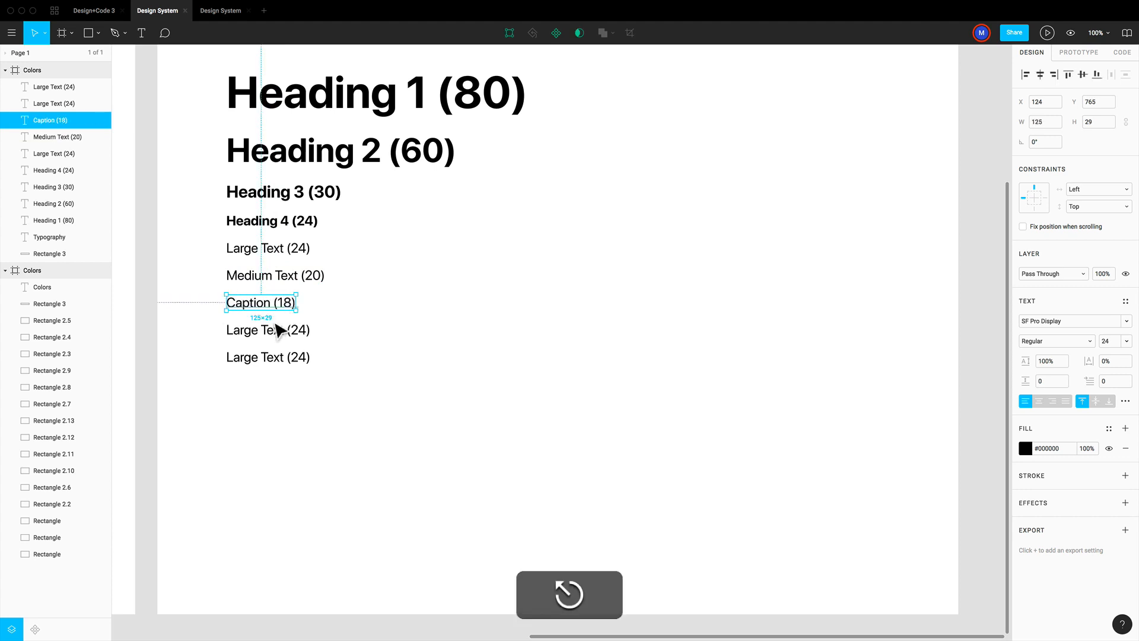
# Change the line directly below "Caption (18)" to "Normal Text (16)".
pyautogui.keyDown('ctrl'); pyautogui.click(267, 332); pyautogui.keyUp('ctrl')
pyautogui.doubleClick(283, 329)
pyautogui.moveTo(284, 329); pyautogui.dragTo(219, 327)
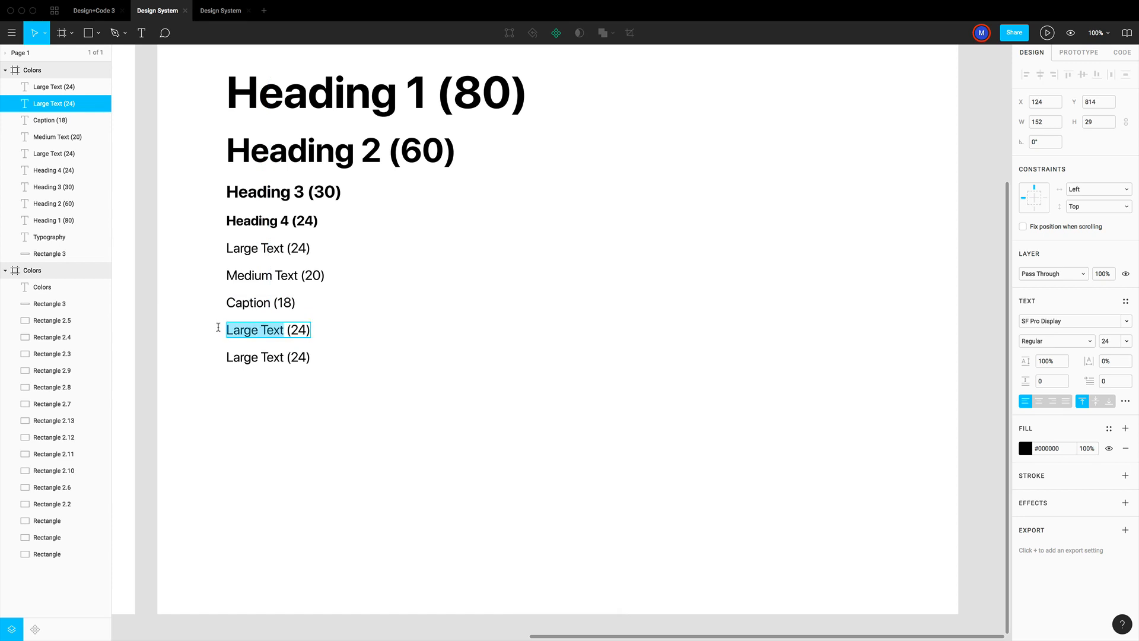
pyautogui.write('Normal')
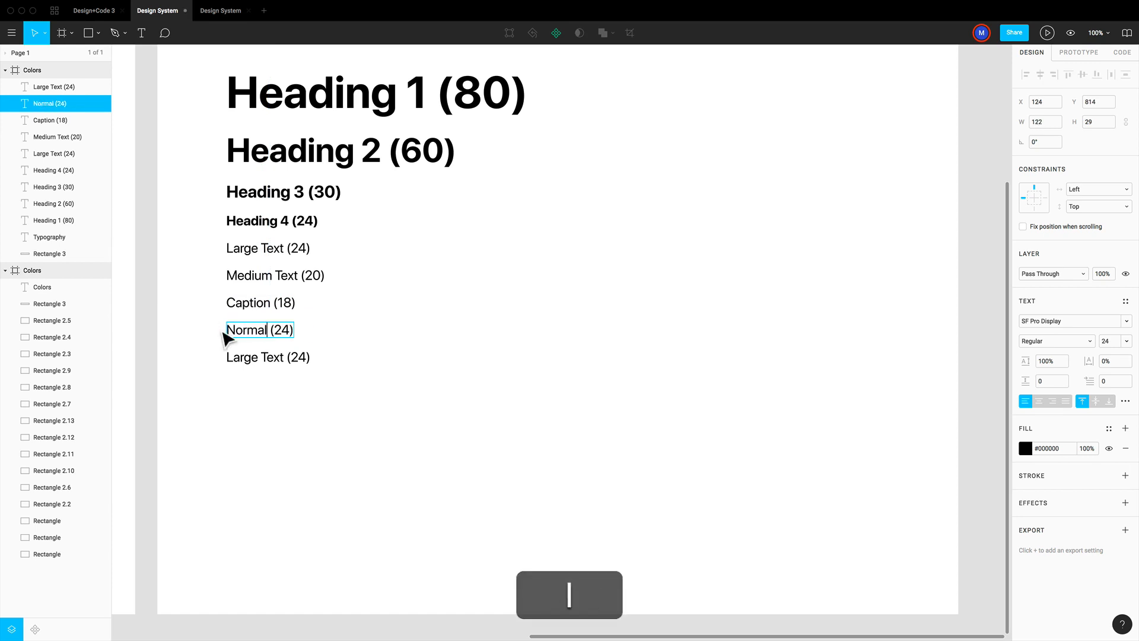
pyautogui.write(' Text')
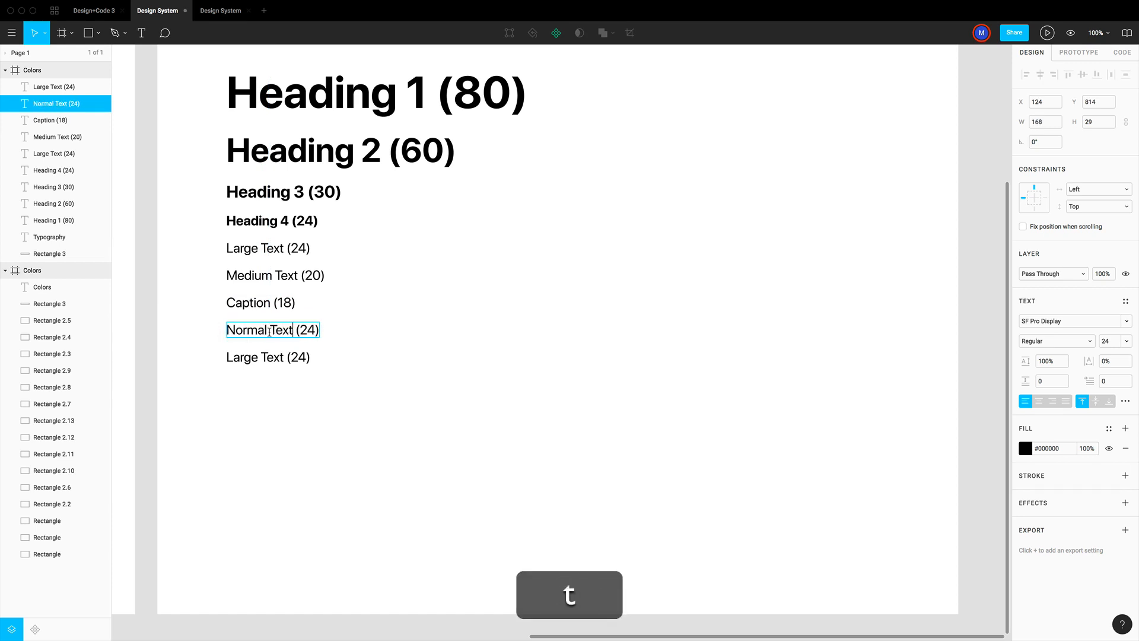
pyautogui.doubleClick(308, 330)
pyautogui.write('16')
pyautogui.press('Escape')
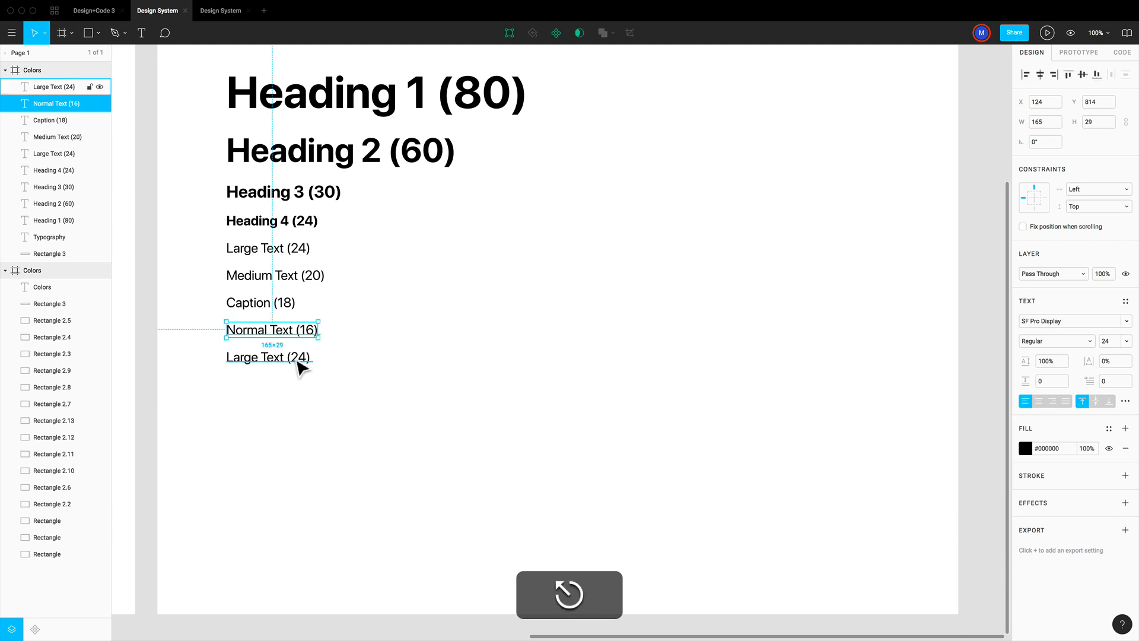
# Change the last line of the typography list to "Small Text (12)".
pyautogui.keyDown('super'); pyautogui.click(285, 361); pyautogui.keyUp('super')
pyautogui.doubleClick(284, 361)
pyautogui.doubleClick(250, 356)
pyautogui.write('Small')
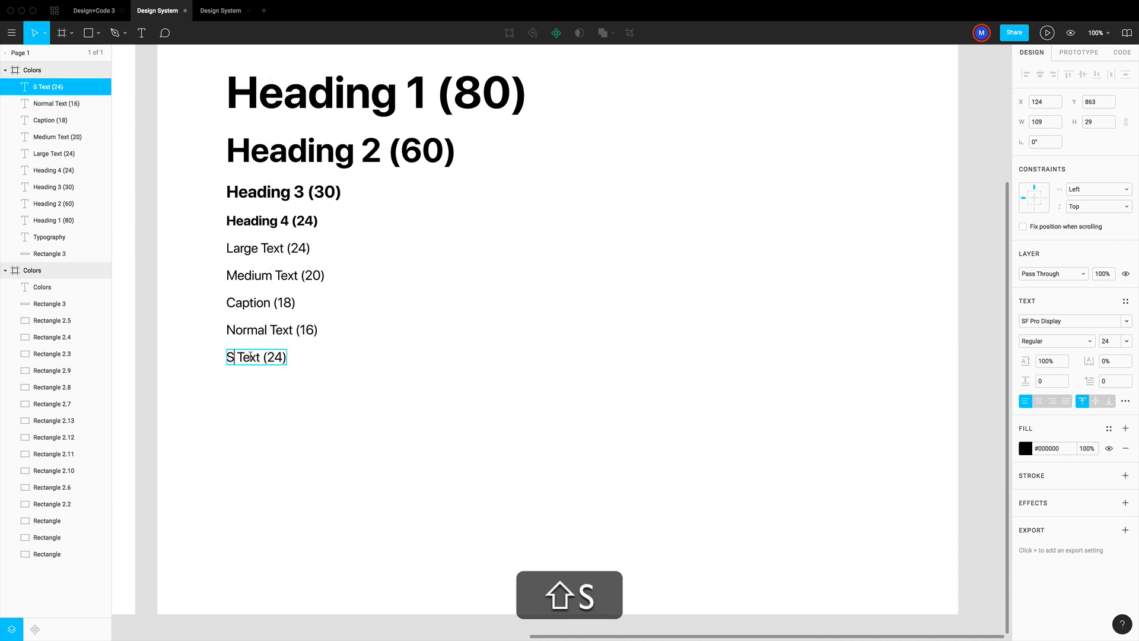
pyautogui.doubleClick(297, 357)
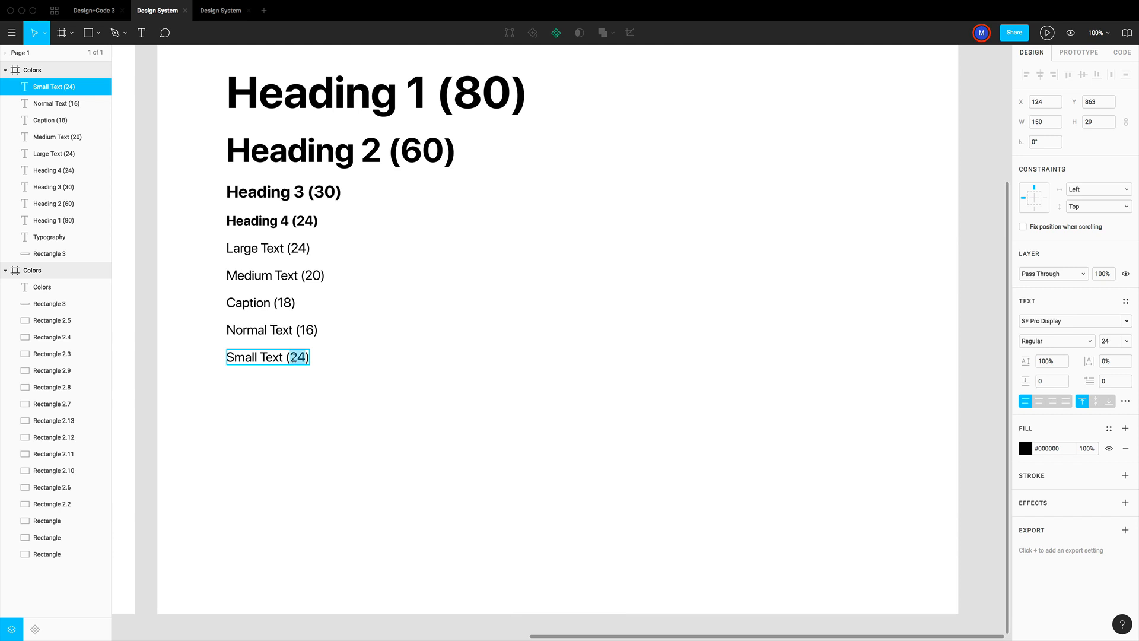
pyautogui.write('12')
pyautogui.press('Escape')
pyautogui.click(442, 382)
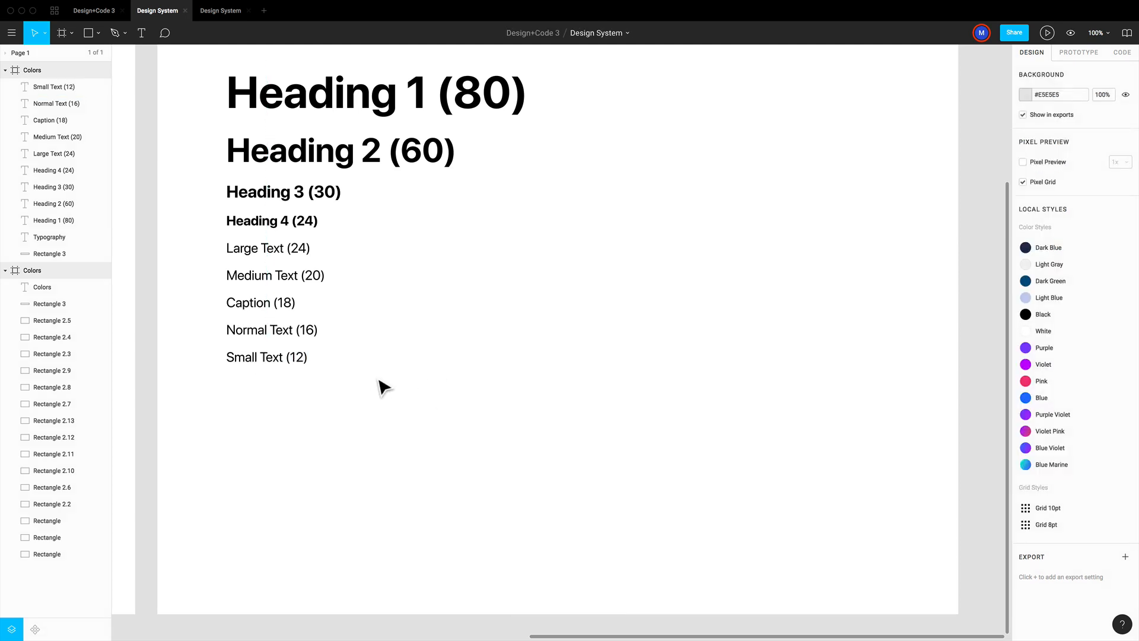
# Set the font of the "Caption (18)", "Normal Text (16)" and "Small Text (12)" lines to SF Pro Text.
pyautogui.moveTo(383, 391); pyautogui.dragTo(213, 308)
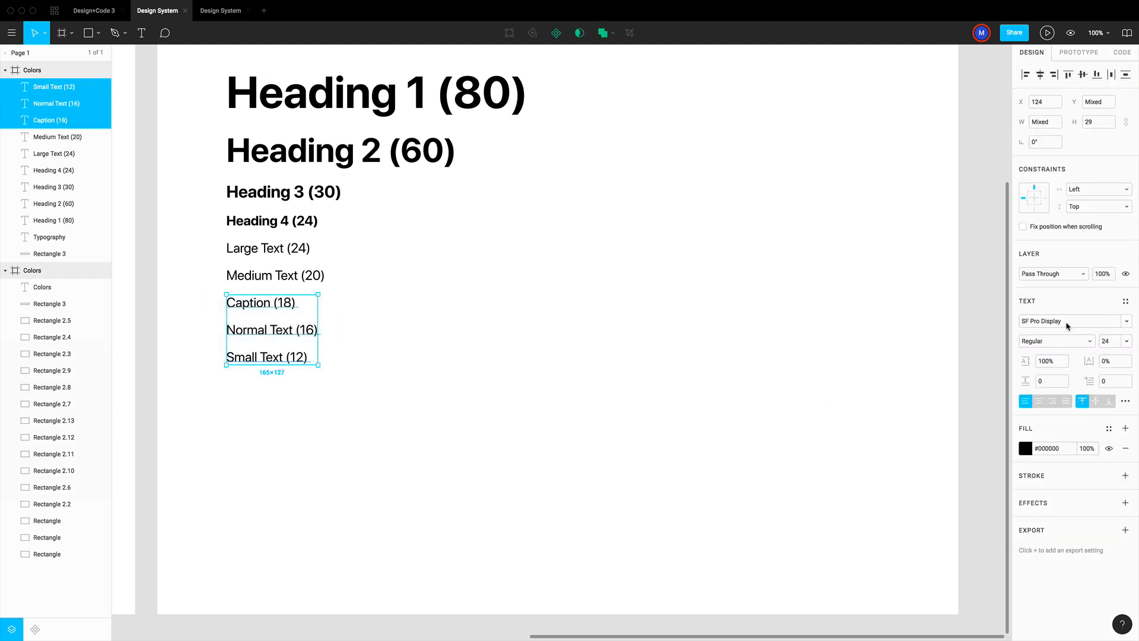
pyautogui.click(1116, 323)
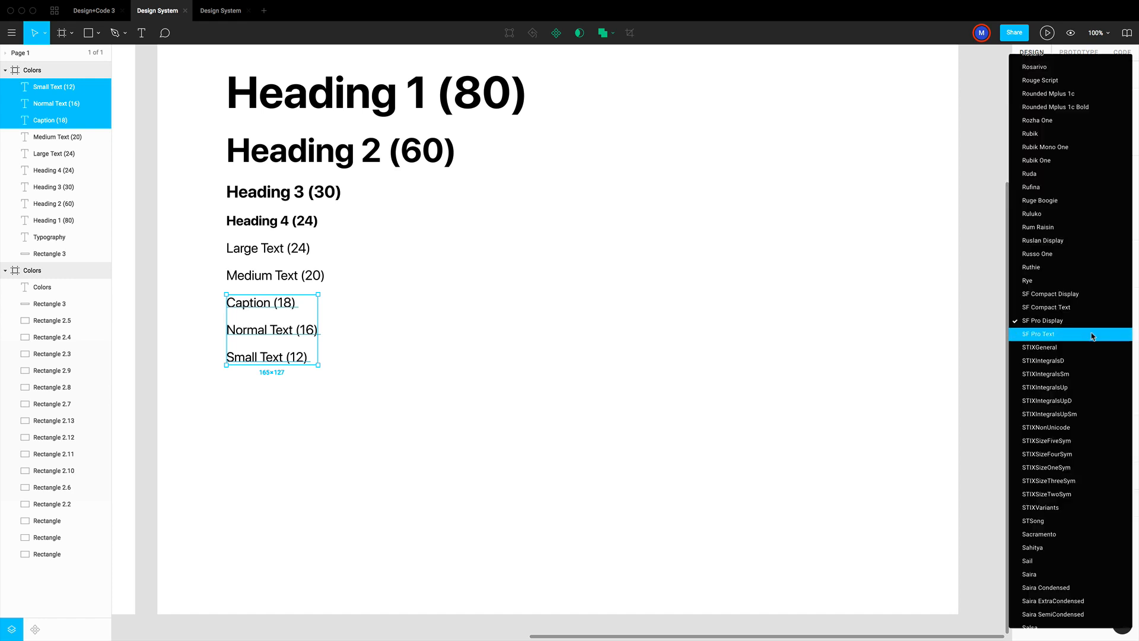
pyautogui.click(1116, 333)
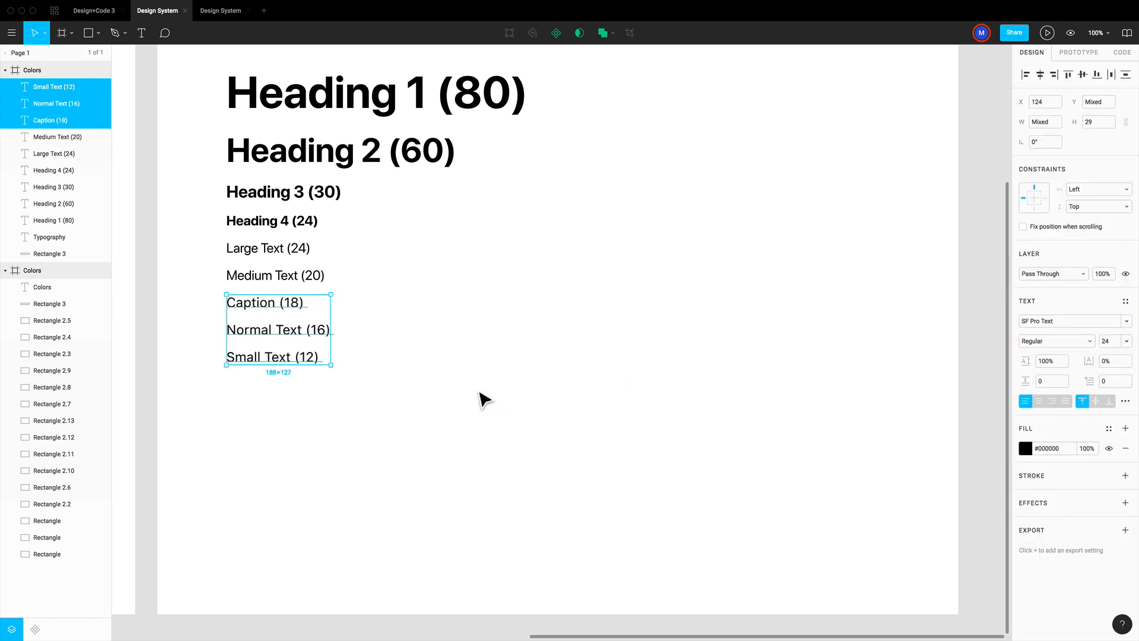
pyautogui.click(452, 319)
# Set the font size of the "Caption (18)" text to 18.
pyautogui.click(305, 305)
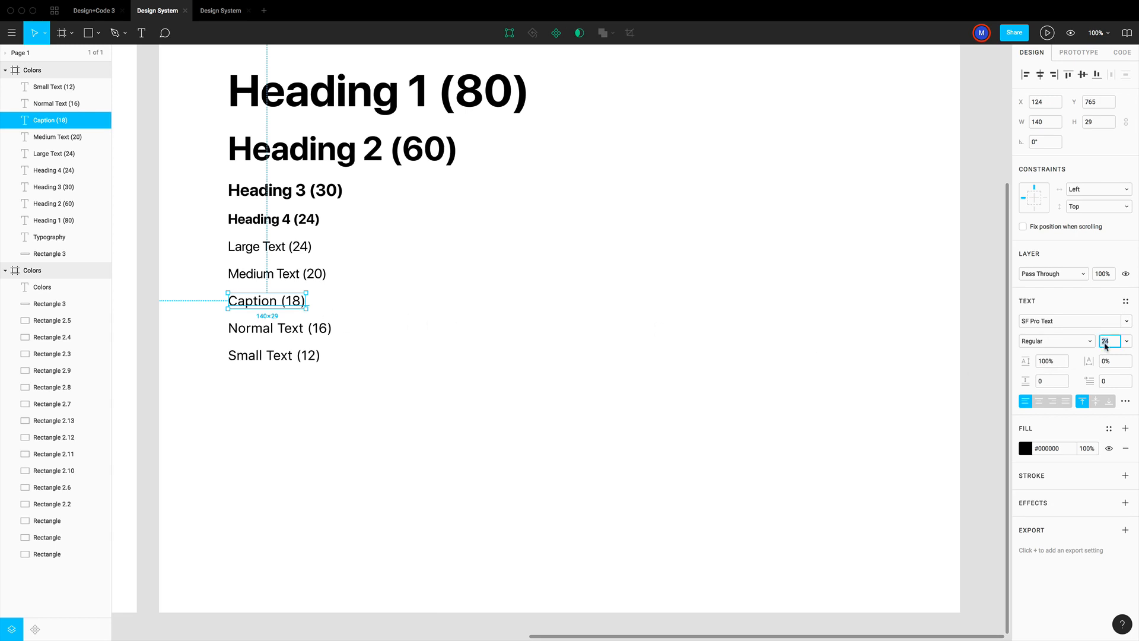
pyautogui.write('18')
pyautogui.press('Return')
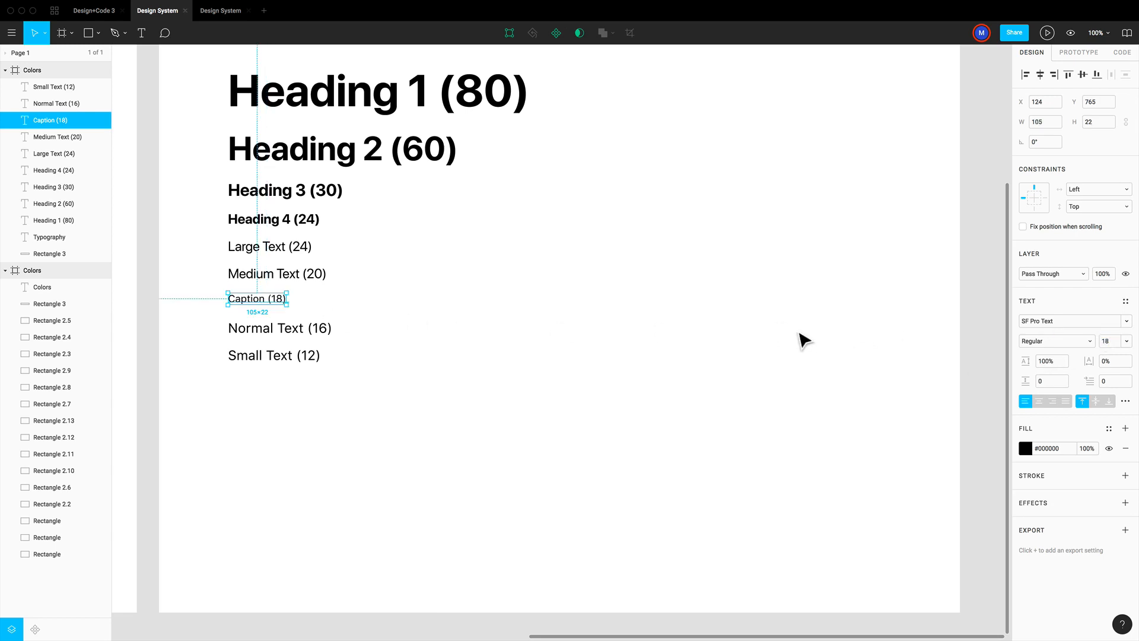
# Try the SF Pro Display font on the "Caption (18)" text for comparison and switch it back to SF Pro Text.
pyautogui.click(1127, 321)
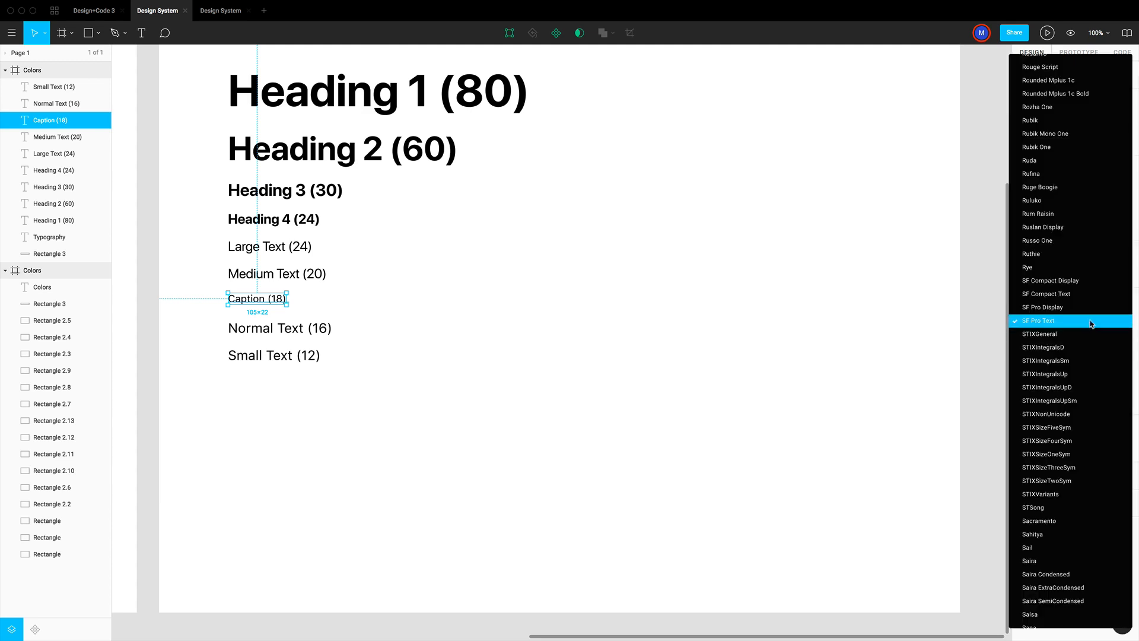
pyautogui.click(1068, 305)
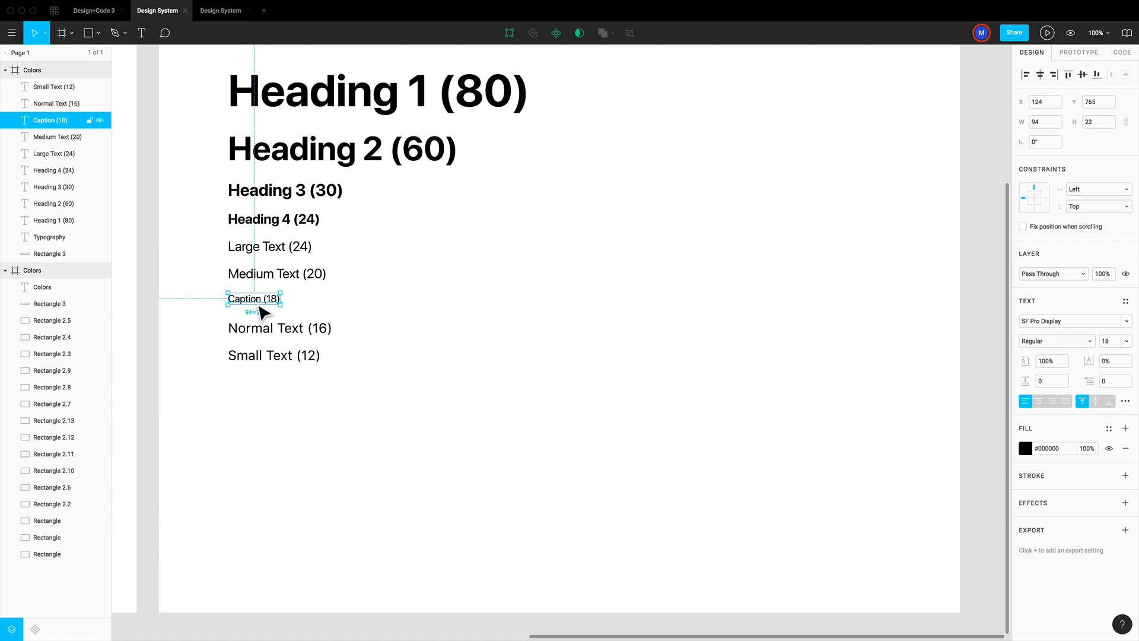
pyautogui.click(1055, 325)
pyautogui.click(1126, 321)
pyautogui.click(1068, 336)
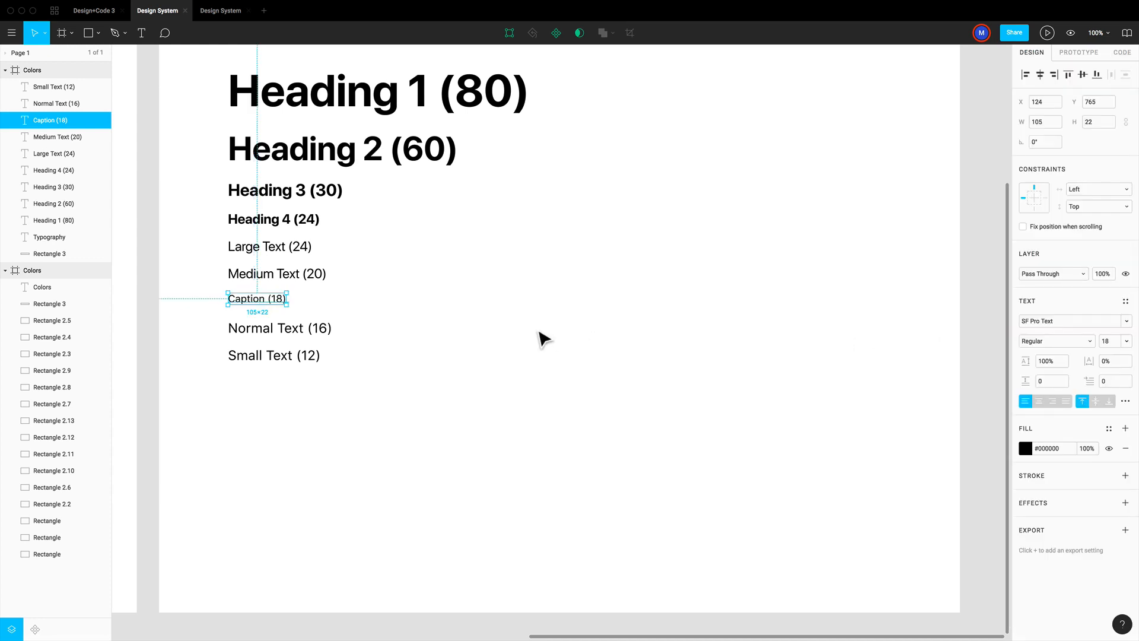
# Set the font size of the "Normal Text (16)" line to 16 and of the "Small Text (12)" line to 12.
pyautogui.click(299, 334)
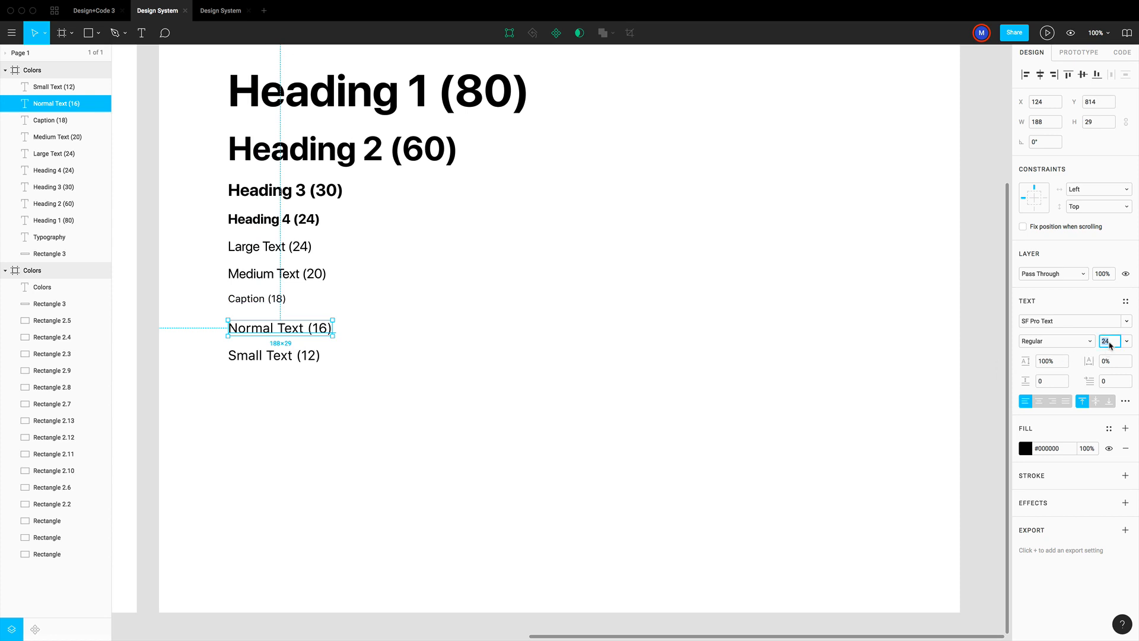
pyautogui.write('16')
pyautogui.press('Return')
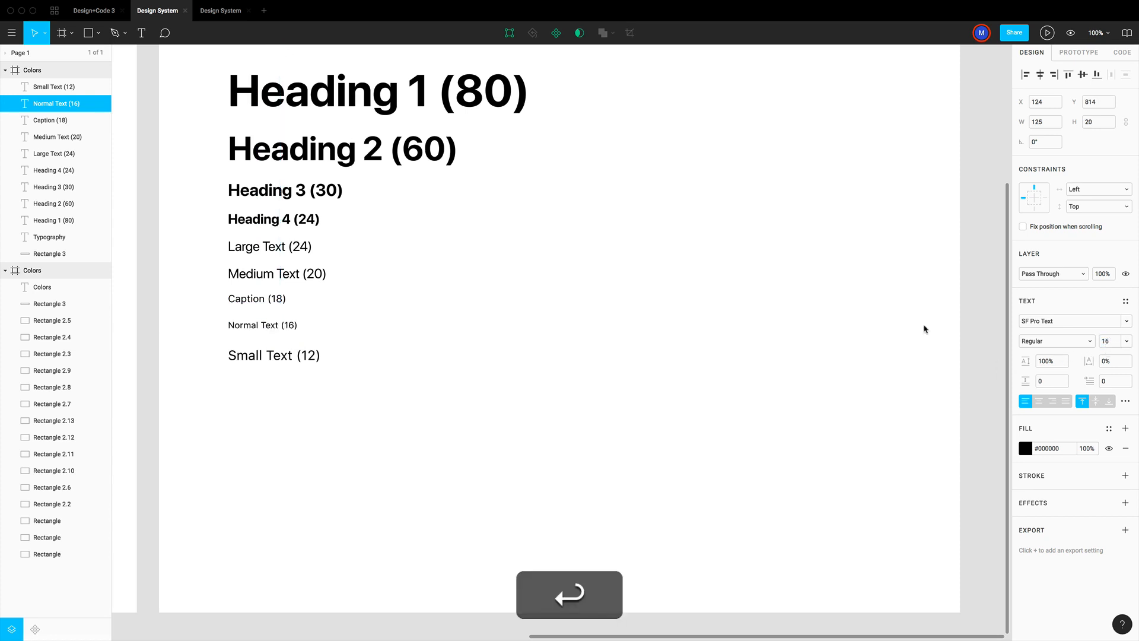
pyautogui.keyDown('super'); pyautogui.click(287, 358); pyautogui.keyUp('super')
pyautogui.click(1108, 341)
pyautogui.write('12')
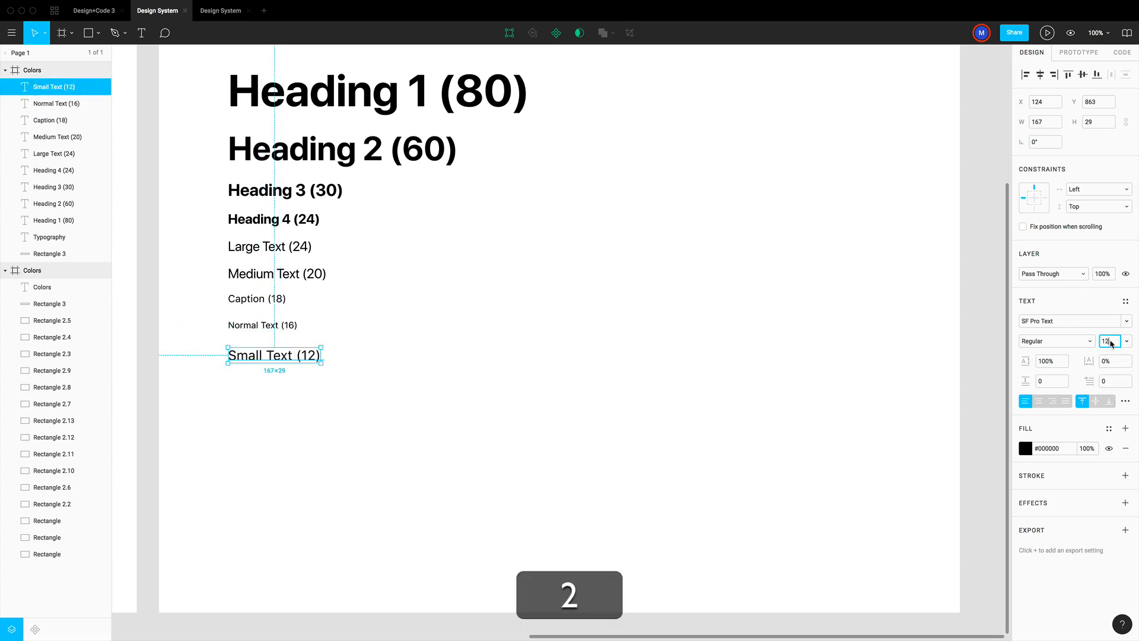
pyautogui.press('Return')
# Set the font size of the "Medium Text (20)" line to 20.
pyautogui.keyDown('super'); pyautogui.click(279, 273); pyautogui.keyUp('super')
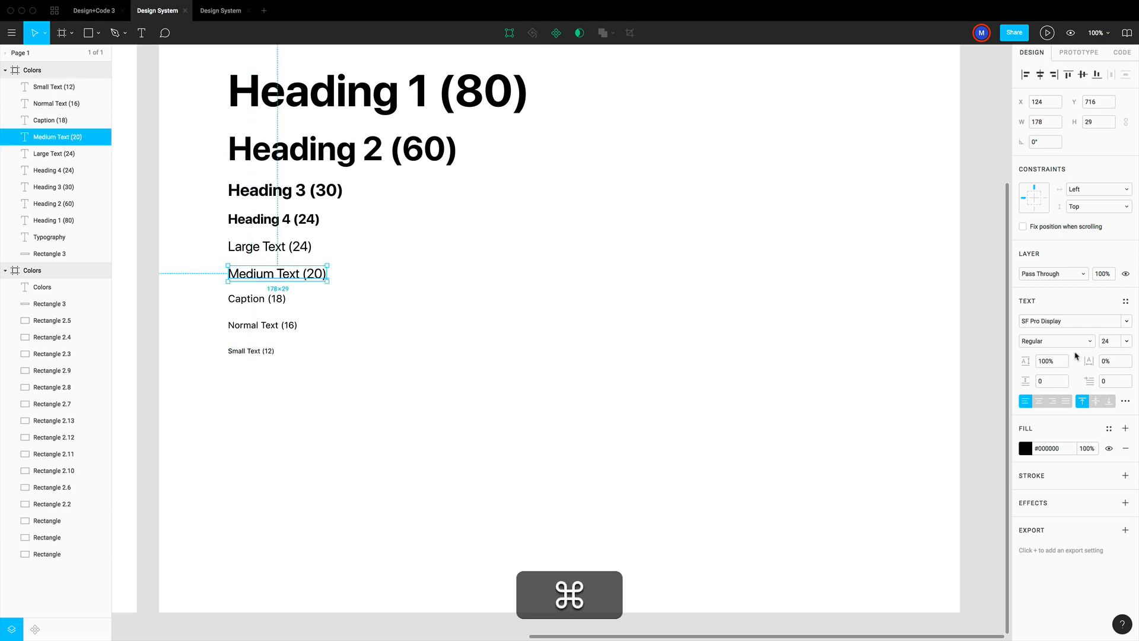
pyautogui.write('20')
pyautogui.press('Return')
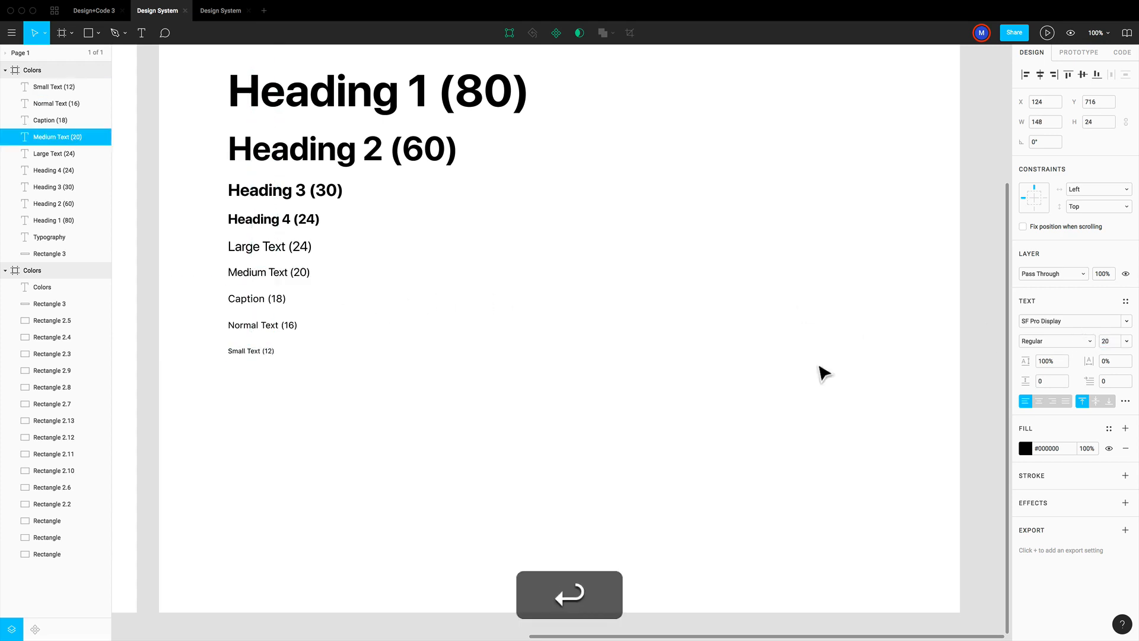
pyautogui.click(820, 372)
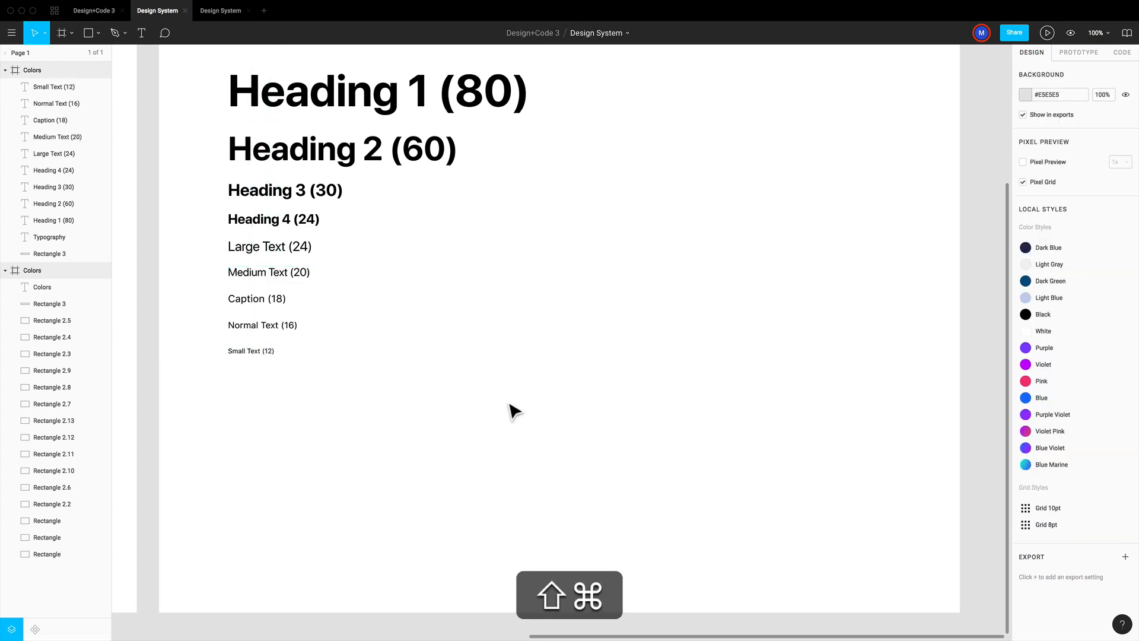
# Apply the uppercase transform to the word "Caption" in the "Caption (18)" line.
pyautogui.keyDown('super'); pyautogui.click(250, 304); pyautogui.keyUp('super')
pyautogui.doubleClick(246, 299)
pyautogui.doubleClick(245, 298)
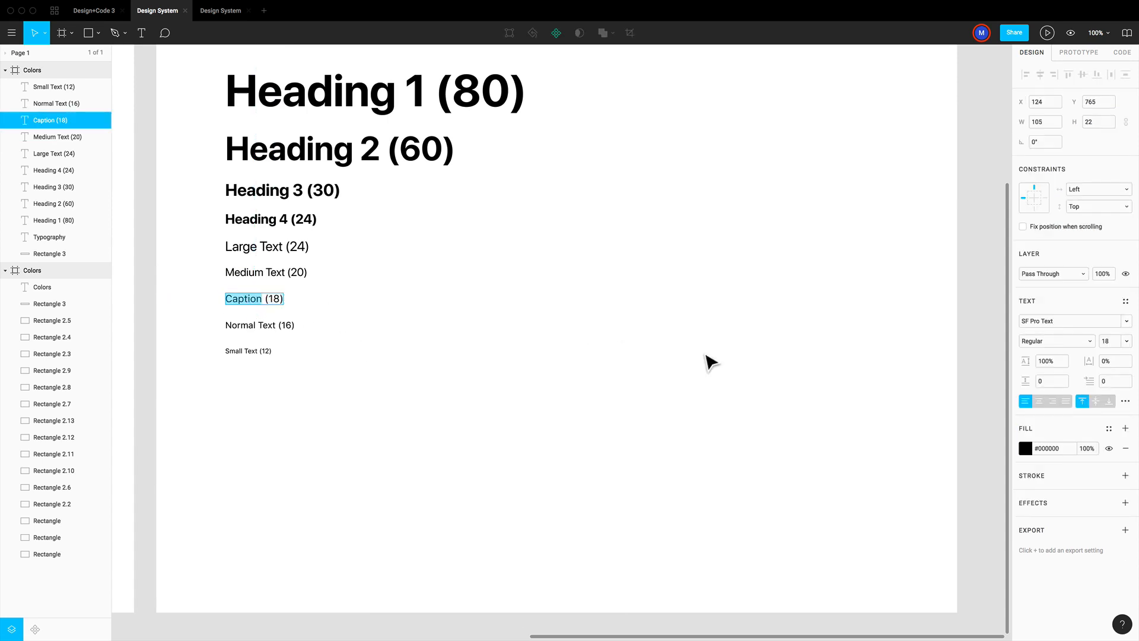
pyautogui.click(1125, 402)
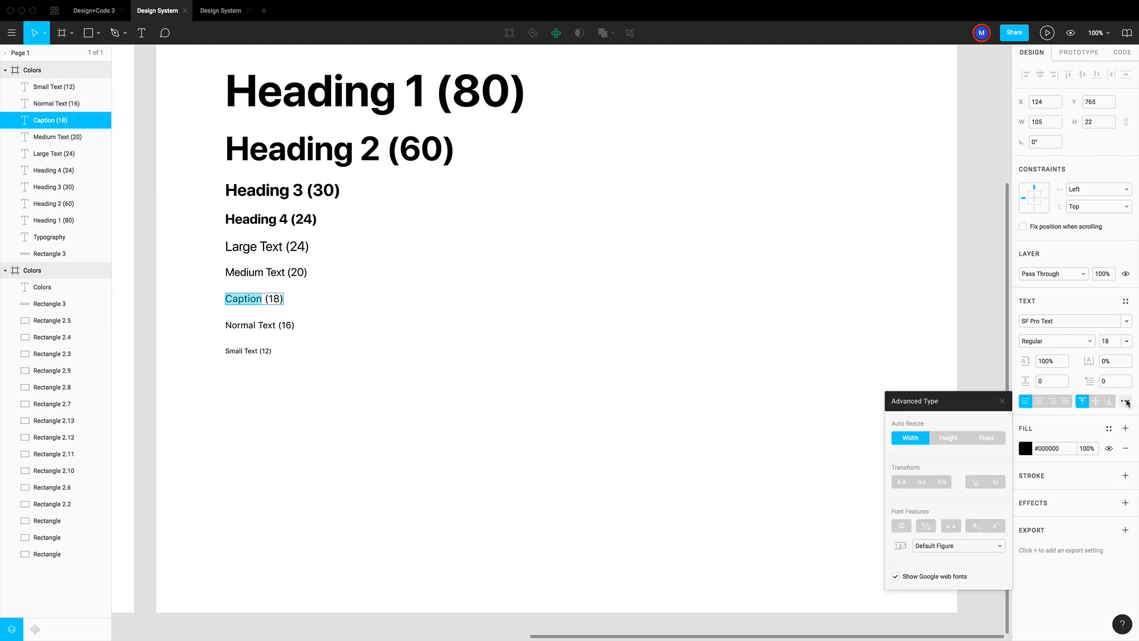
pyautogui.click(901, 484)
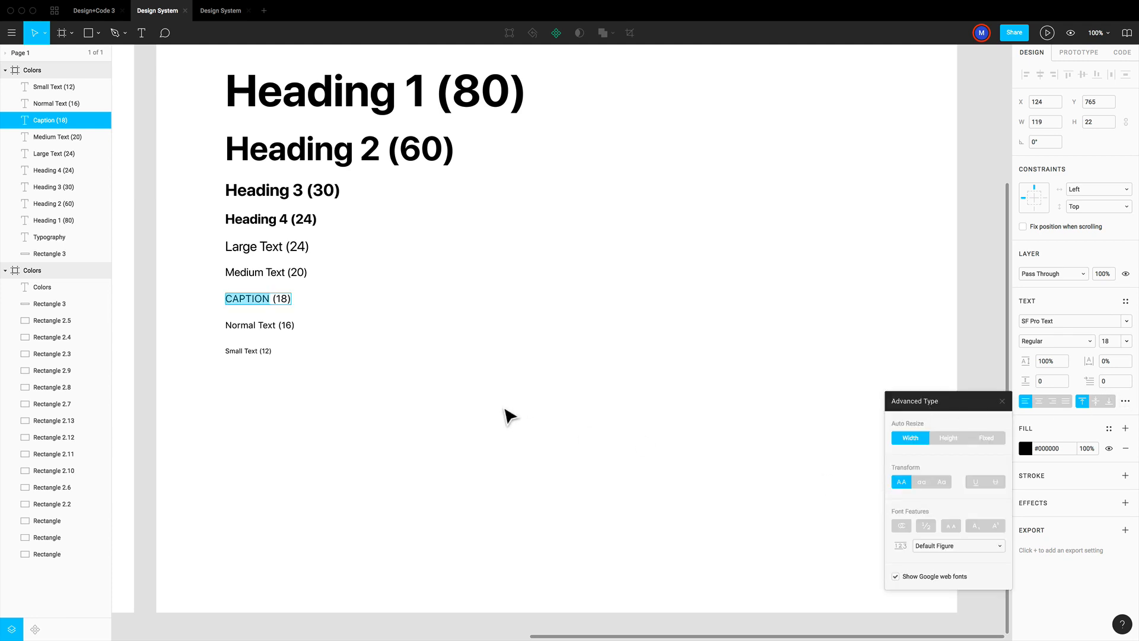
pyautogui.press('Escape')
pyautogui.press('Escape')
# Move the five body text lines down, away from the headings, and distribute their vertical spacing evenly.
pyautogui.moveTo(421, 355); pyautogui.dragTo(250, 371)
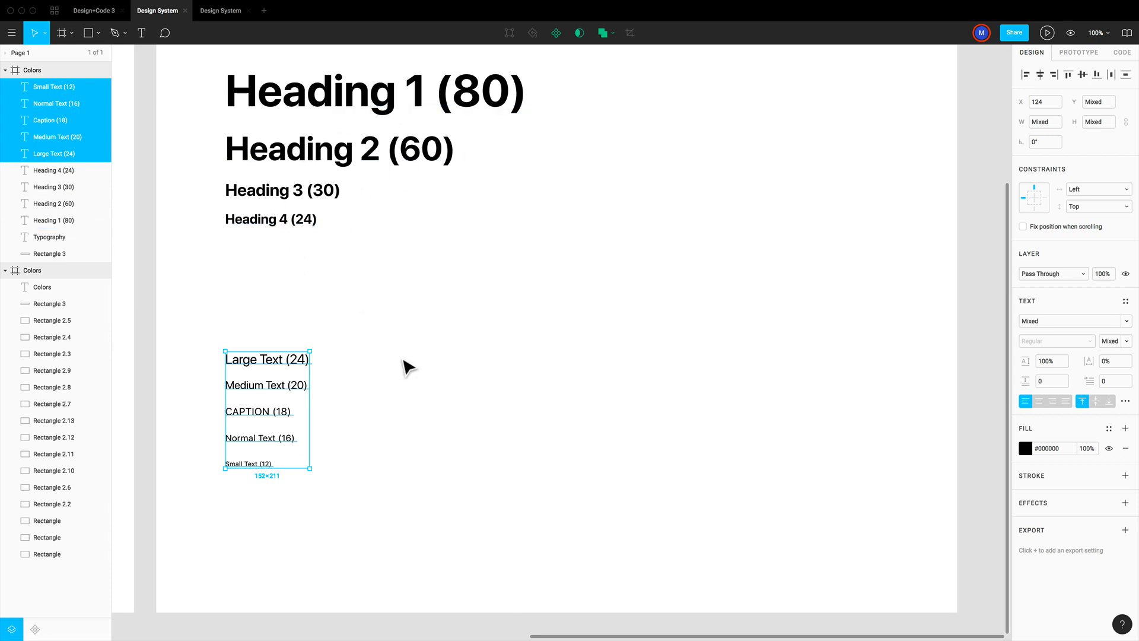
pyautogui.click(1126, 75)
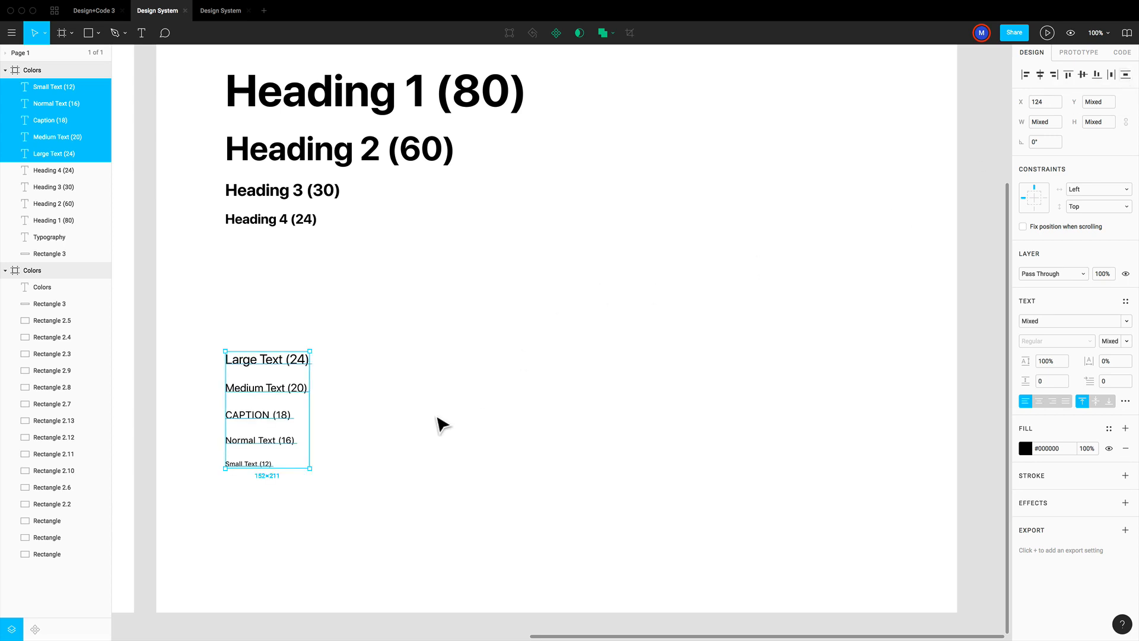
pyautogui.click(445, 473)
# Duplicate the five body text lines beside the originals and set the copied caption, normal and small lines to Semibold.
pyautogui.moveTo(402, 488); pyautogui.dragTo(365, 366)
pyautogui.click(463, 496)
pyautogui.moveTo(461, 488); pyautogui.dragTo(356, 418)
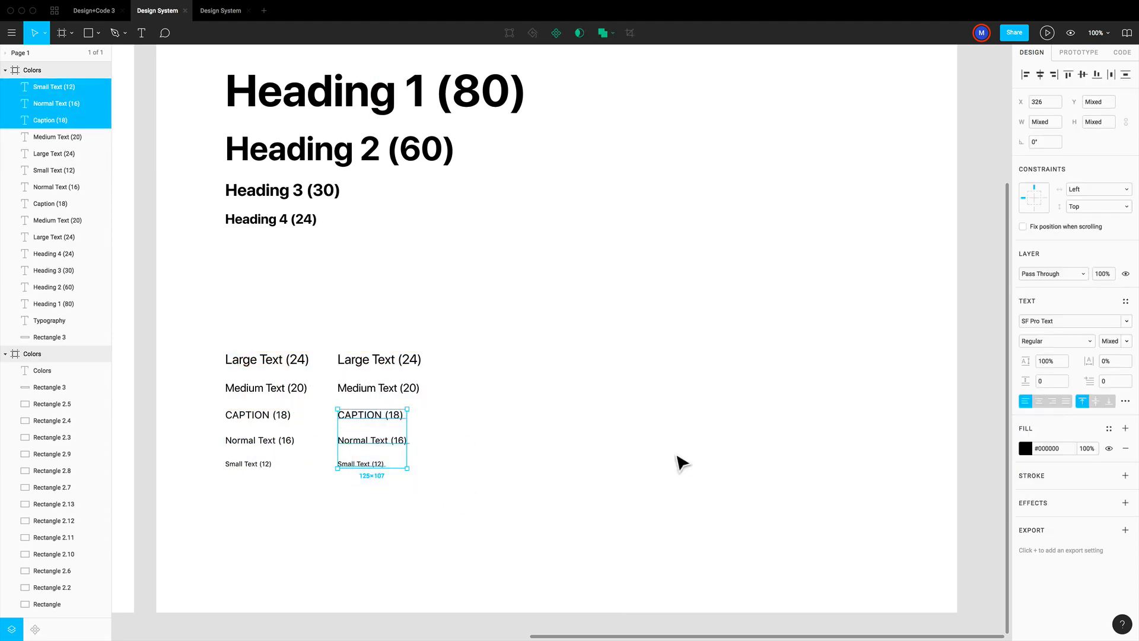
pyautogui.click(1078, 338)
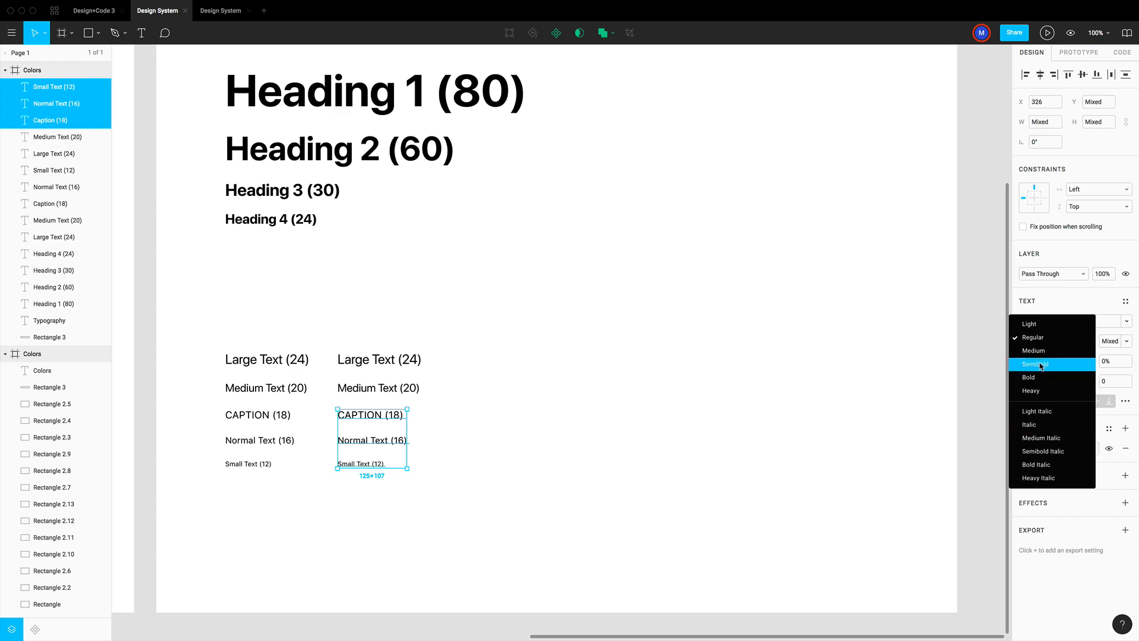
pyautogui.click(1043, 364)
# Set the font weight of the copied large and medium text lines to Semibold.
pyautogui.moveTo(486, 393); pyautogui.dragTo(335, 349)
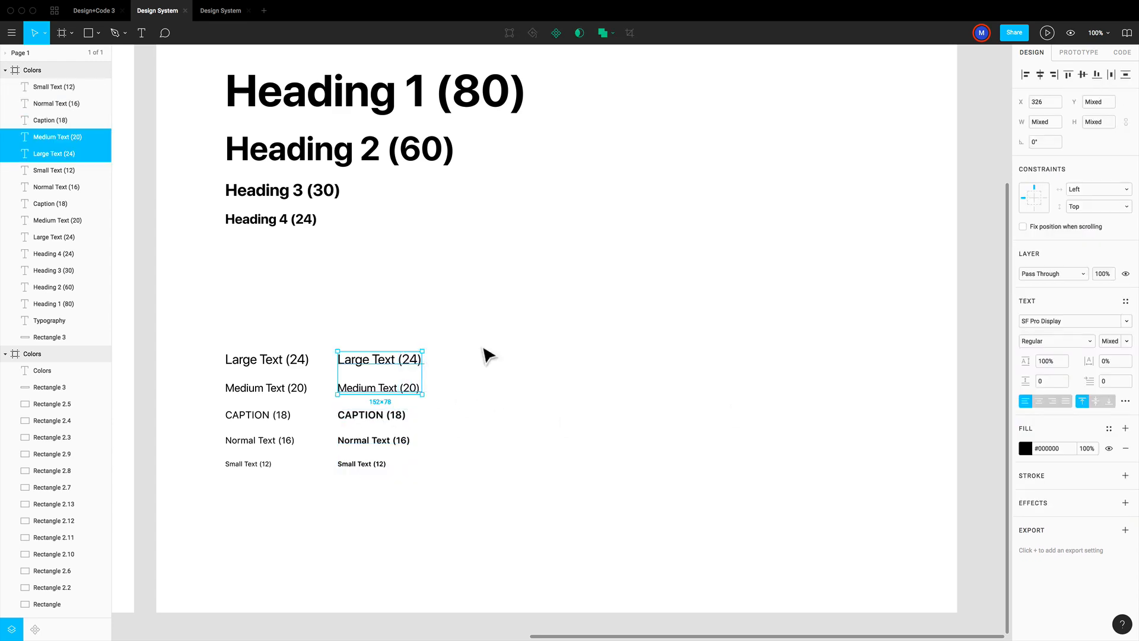
pyautogui.click(1035, 341)
pyautogui.click(1038, 364)
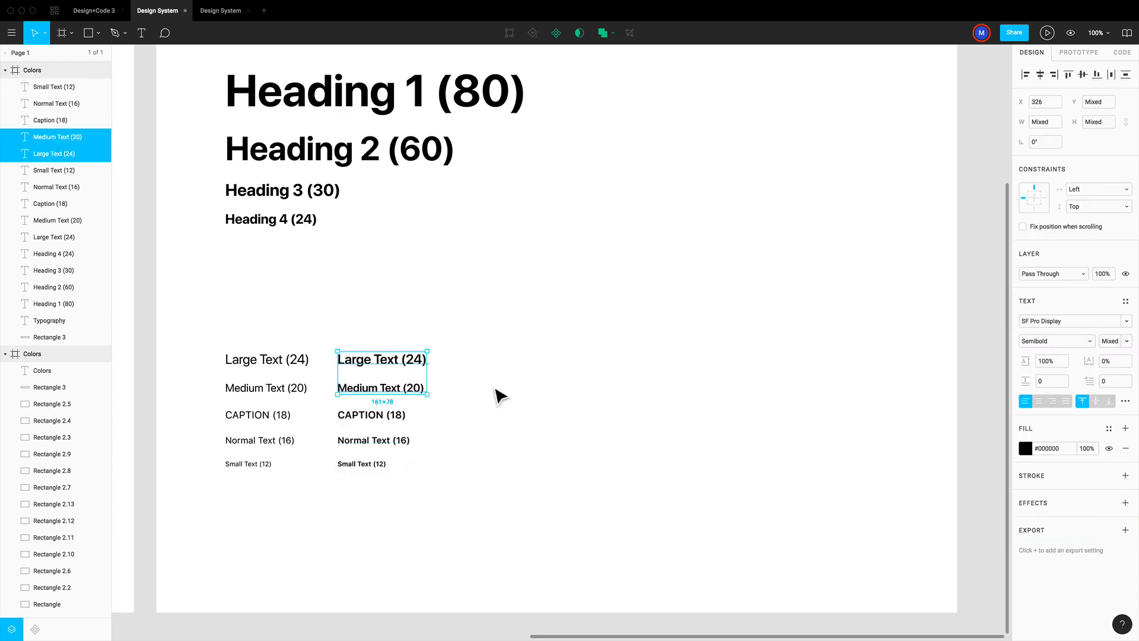
pyautogui.click(582, 359)
# Change the copied large text line to "Large Text Semibold (24)" and copy the added word for reuse.
pyautogui.click(402, 361)
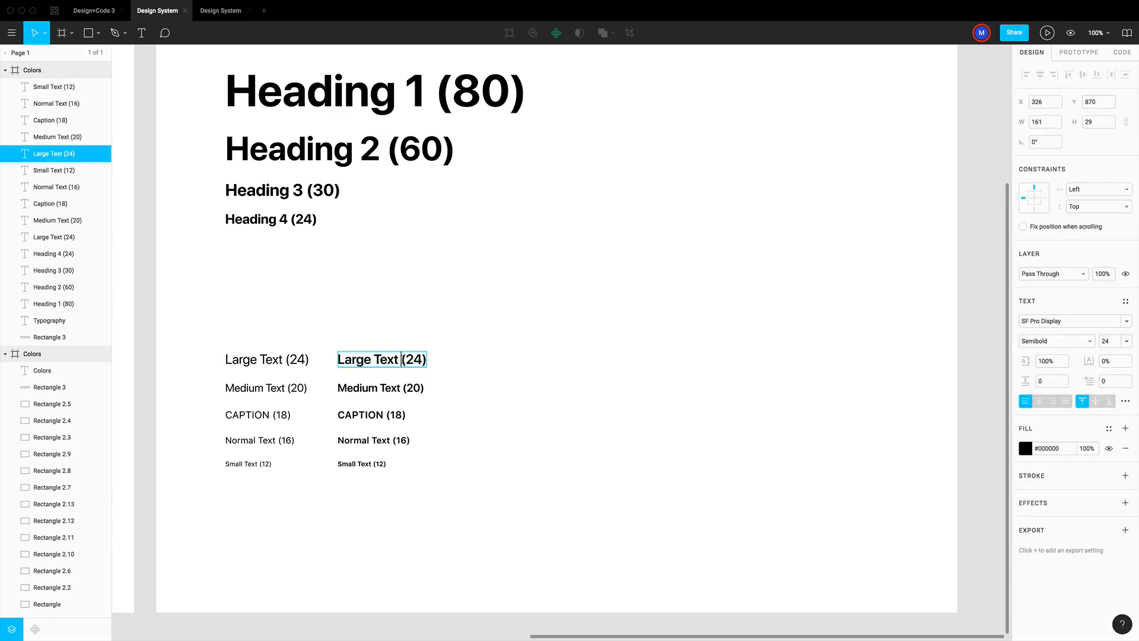
pyautogui.write('Semibold')
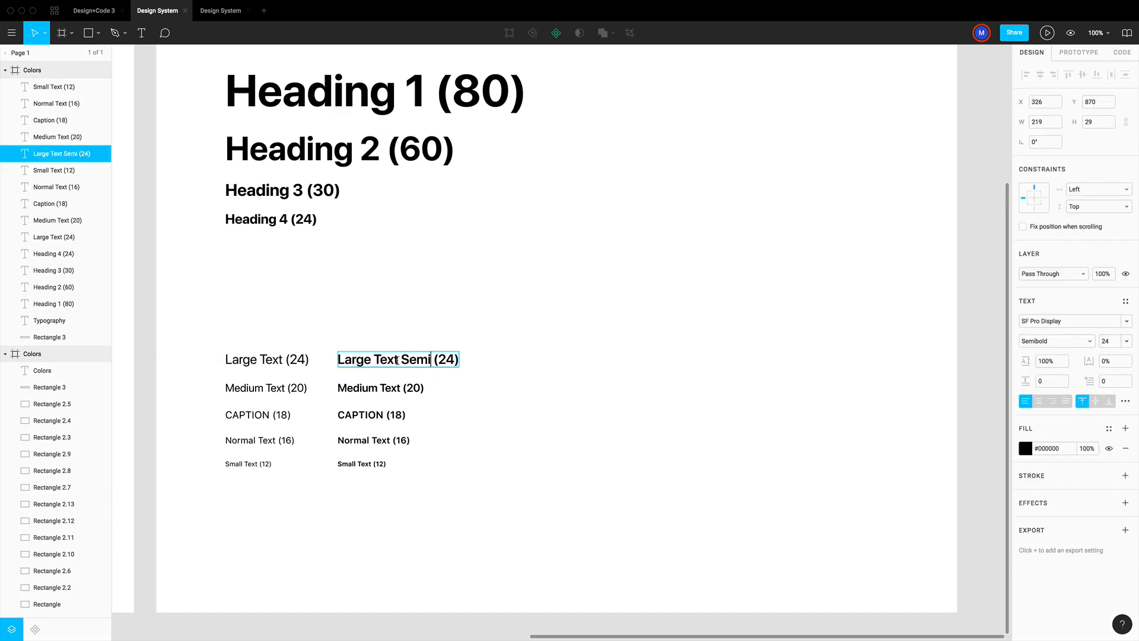
pyautogui.moveTo(399, 361); pyautogui.dragTo(457, 361)
pyautogui.press('super+c')
# Paste "Semibold" before the size in the copied medium, caption, normal and small text lines.
pyautogui.doubleClick(402, 388)
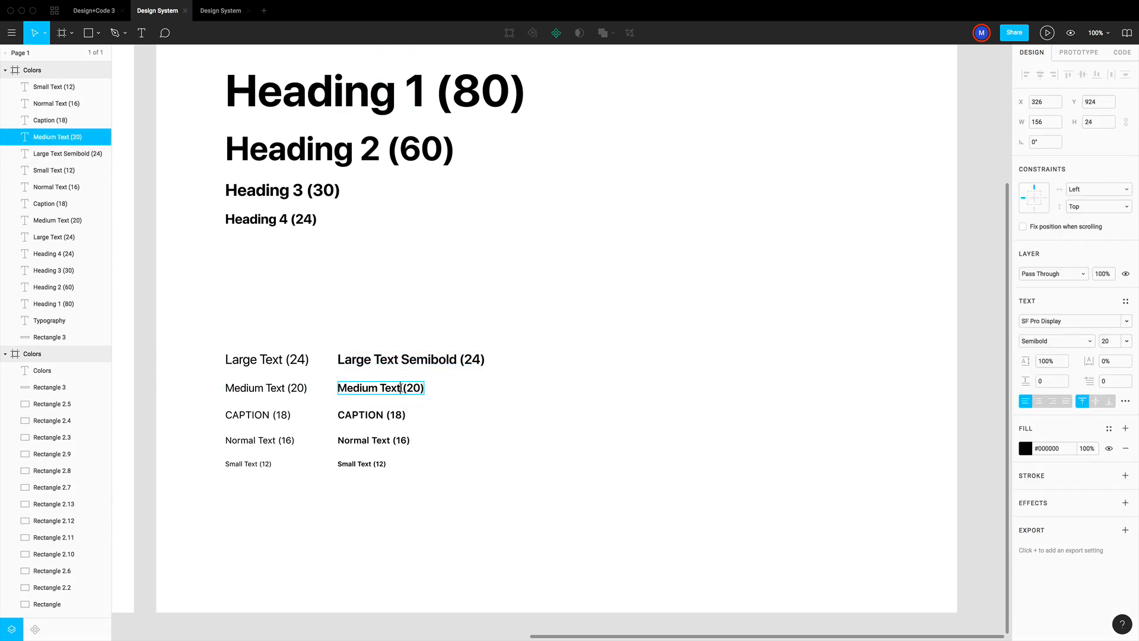
pyautogui.press('super+v')
pyautogui.doubleClick(387, 415)
pyautogui.press('super+v')
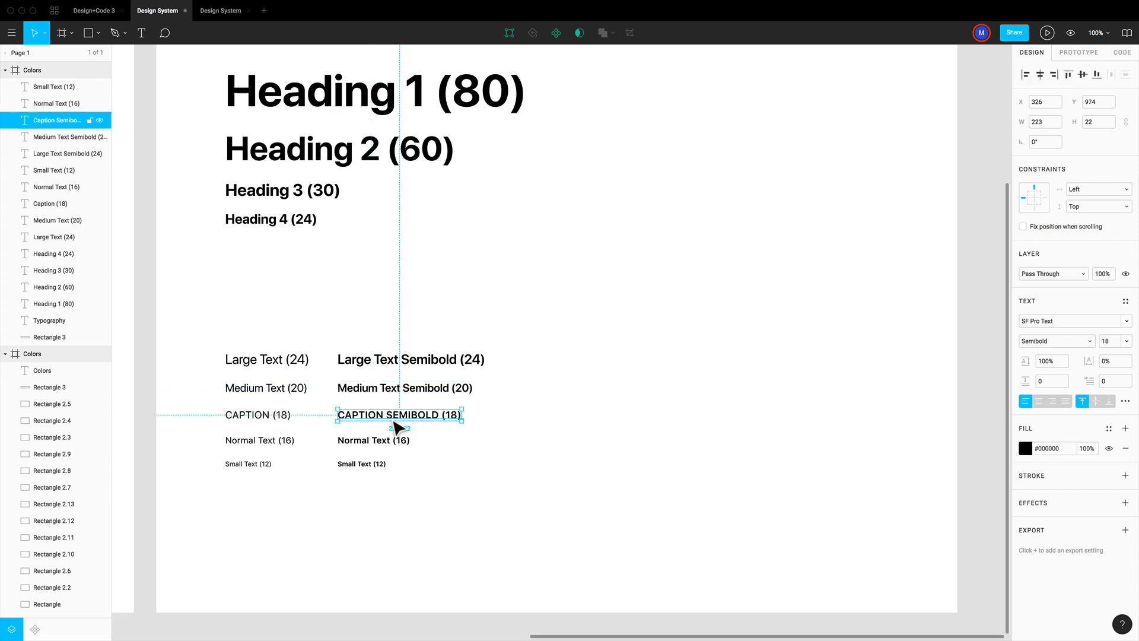
pyautogui.doubleClick(391, 441)
pyautogui.press('super+v')
pyautogui.scroll(1, 380, 484)
pyautogui.doubleClick(376, 478)
pyautogui.press('super+v')
pyautogui.press('Escape')
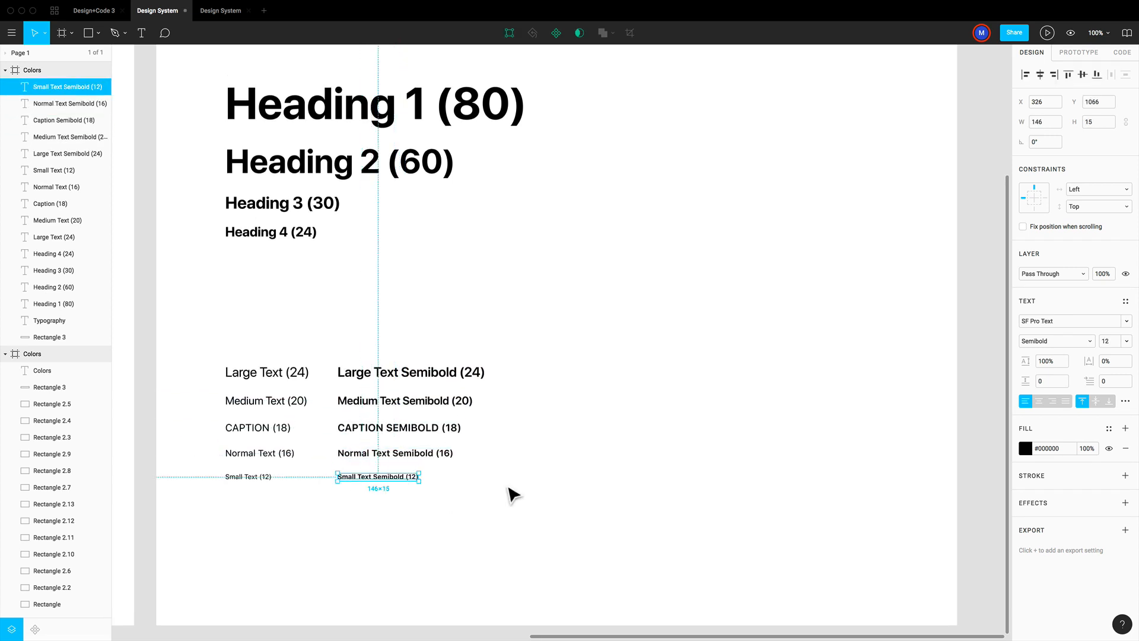
# Create a text style named "Heading 1 (80)" from the Heading 1 line.
pyautogui.scroll(1, 618, 315)
pyautogui.click(618, 315)
pyautogui.click(394, 148)
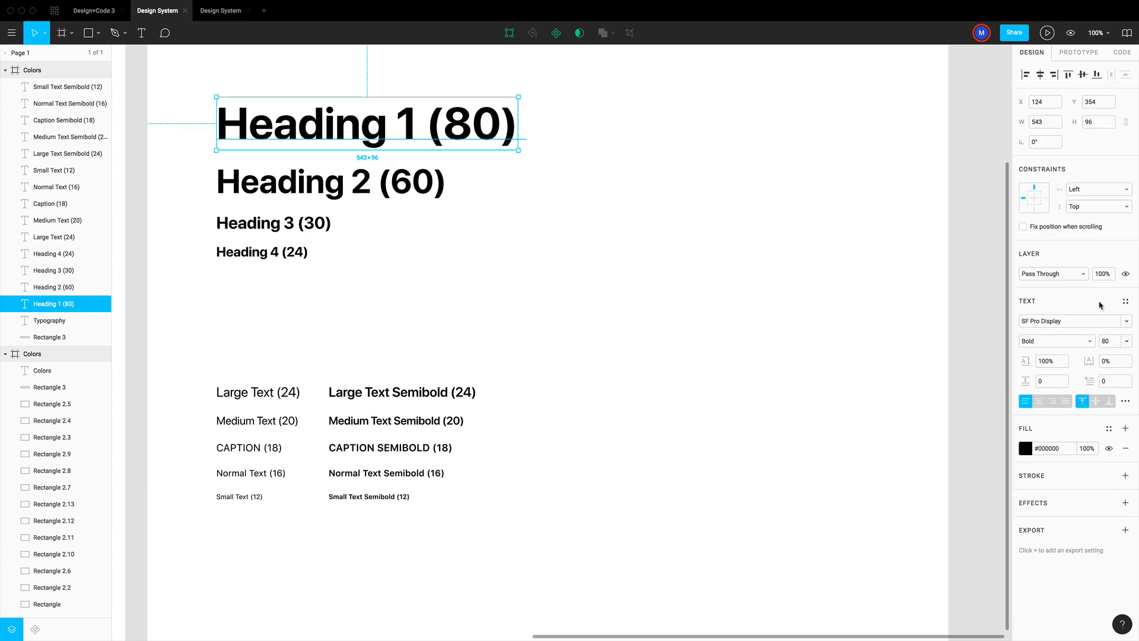
pyautogui.click(1125, 303)
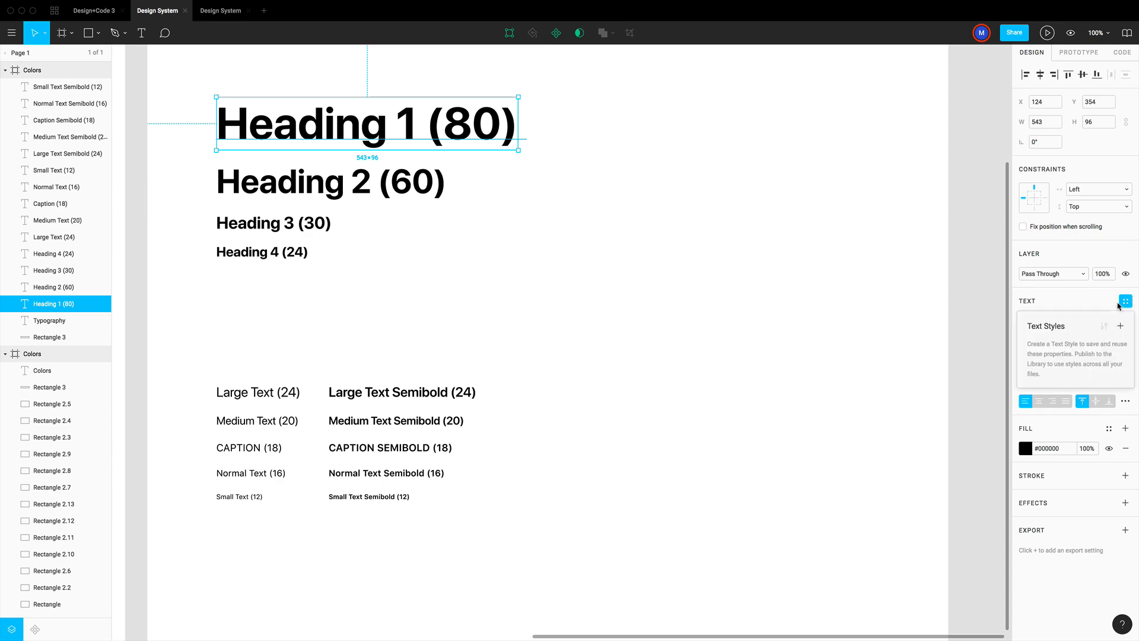
pyautogui.click(1121, 326)
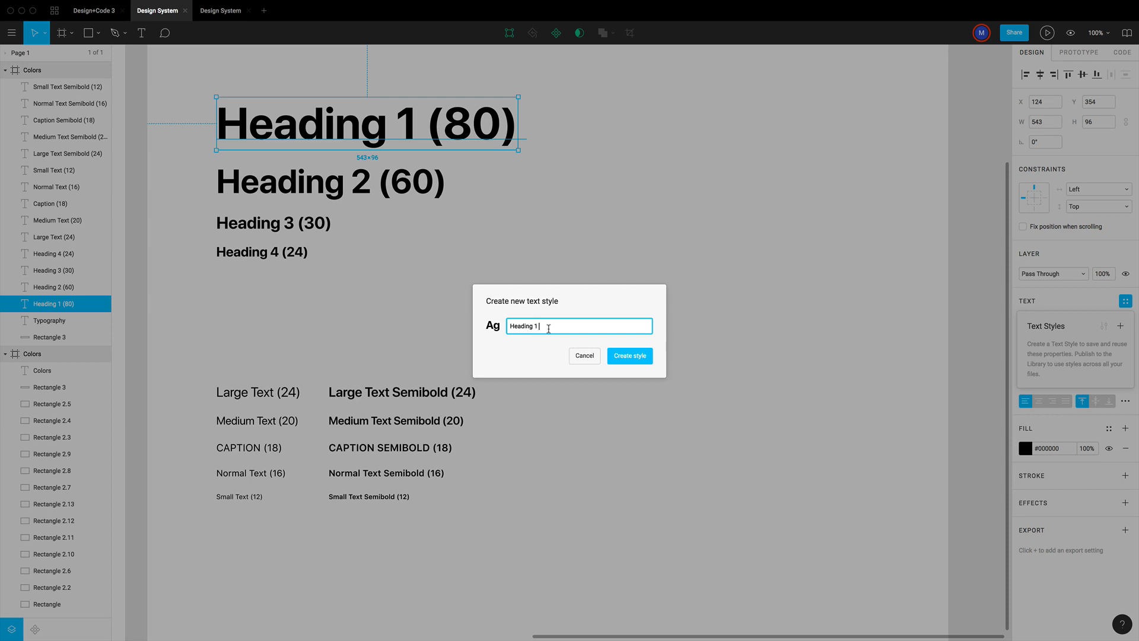
pyautogui.click(630, 356)
# Create a text style named "Heading 2 (60)" from the Heading 2 line.
pyautogui.click(376, 186)
pyautogui.doubleClick(350, 181)
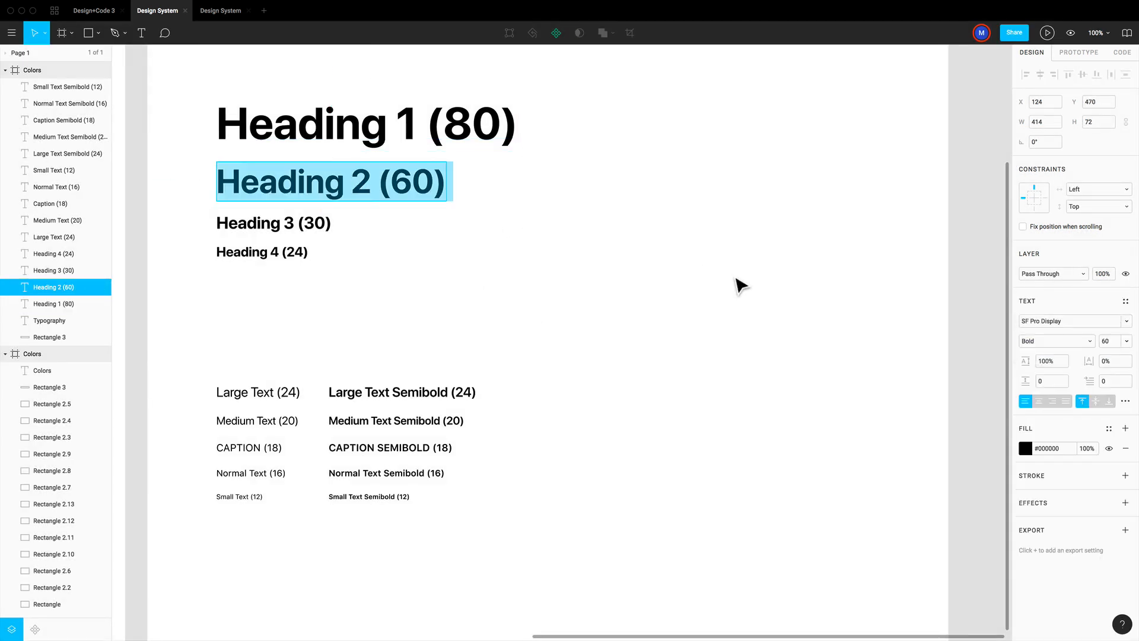
pyautogui.press('Escape')
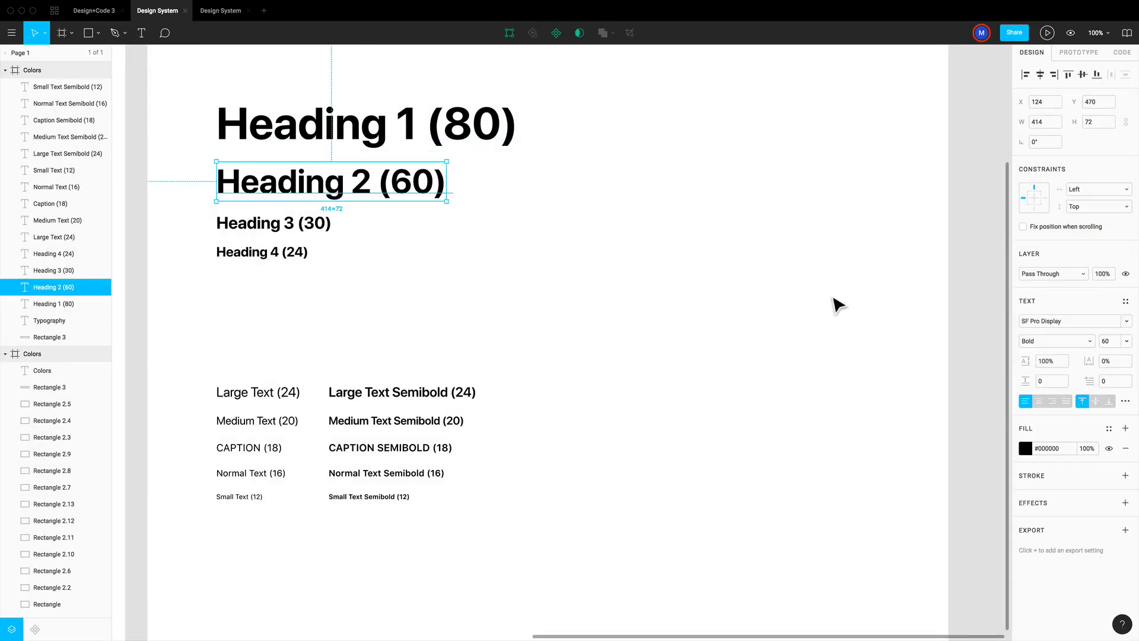
pyautogui.click(1125, 302)
pyautogui.click(1120, 326)
pyautogui.click(630, 355)
# Create the text styles "Heading 3 (30)" and "Heading 4 (24)" from their matching heading lines.
pyautogui.click(315, 225)
pyautogui.click(1126, 301)
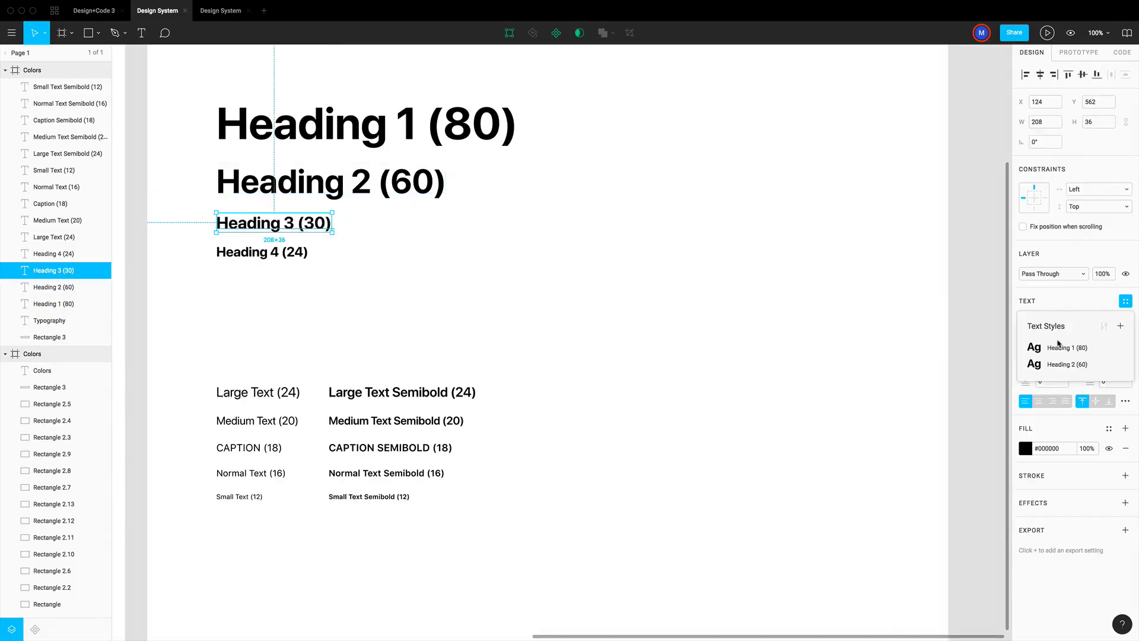
pyautogui.click(1120, 325)
pyautogui.click(630, 355)
pyautogui.click(305, 270)
pyautogui.click(261, 252)
pyautogui.click(1126, 301)
pyautogui.click(1120, 325)
pyautogui.click(630, 354)
# Create the text styles "Large Text (24)" and "Large Text Semibold (24)" from the two large text lines.
pyautogui.click(258, 391)
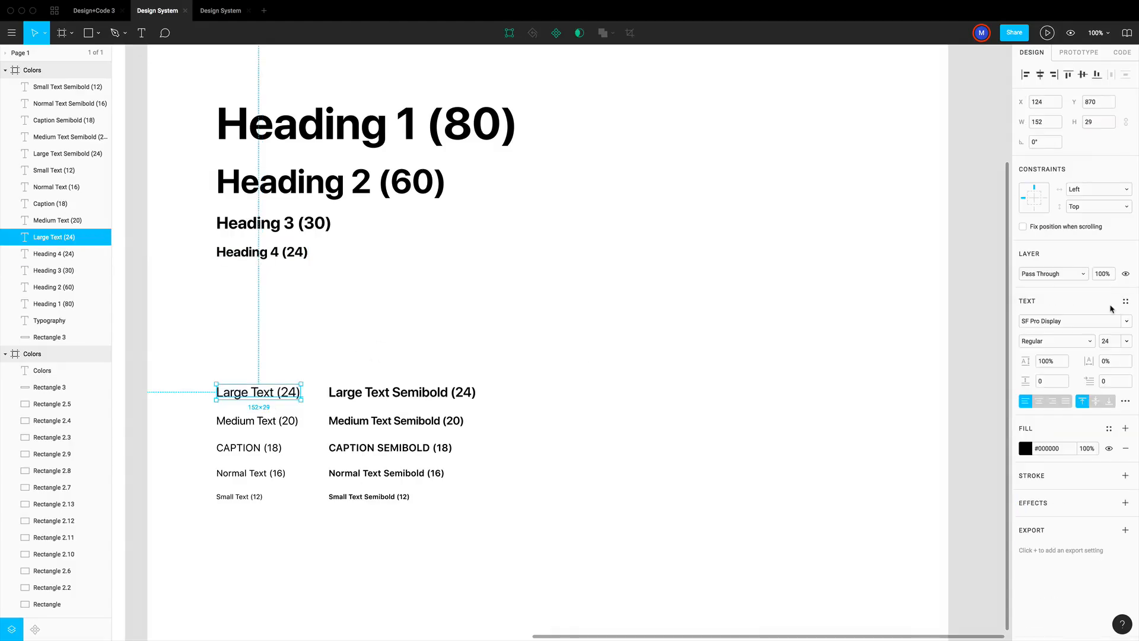
pyautogui.click(1126, 301)
pyautogui.click(1120, 325)
pyautogui.click(630, 355)
pyautogui.click(402, 392)
pyautogui.click(1126, 300)
pyautogui.click(1120, 325)
pyautogui.click(630, 355)
# Create the text styles "Medium Text (20)" and "Medium Text Semibold (20)" from the two medium text lines.
pyautogui.click(257, 421)
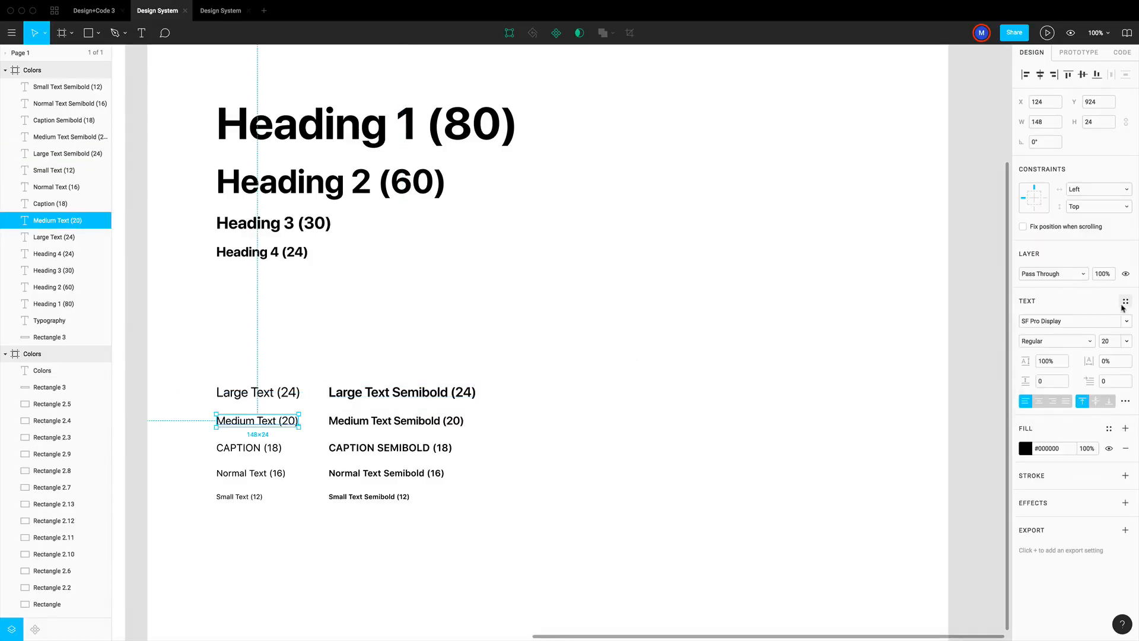
pyautogui.click(1126, 301)
pyautogui.click(1120, 326)
pyautogui.click(630, 355)
pyautogui.click(396, 420)
pyautogui.click(1126, 301)
pyautogui.click(1121, 326)
pyautogui.click(630, 355)
# Create the text styles "Caption (18)" and "Caption Semibold (18)" from the two caption lines.
pyautogui.click(249, 448)
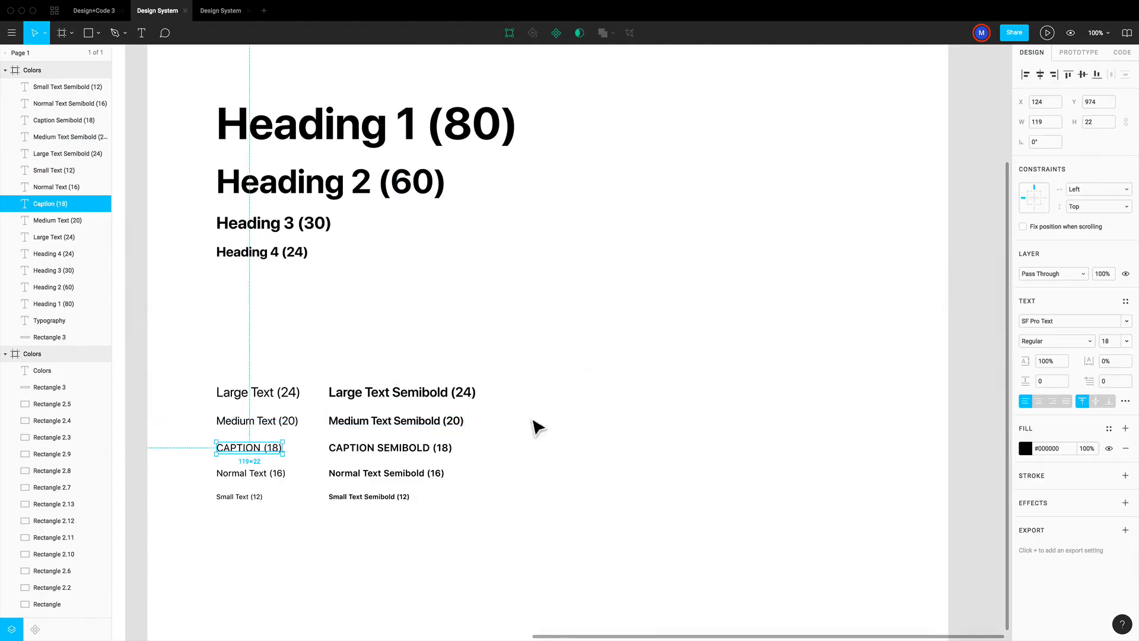
pyautogui.click(1125, 301)
pyautogui.click(1120, 326)
pyautogui.click(630, 355)
pyautogui.click(390, 448)
pyautogui.click(1121, 327)
# Create the text styles "Normal Text (16)" and "Normal Text Semibold (16)" from the two normal text lines.
pyautogui.doubleClick(265, 473)
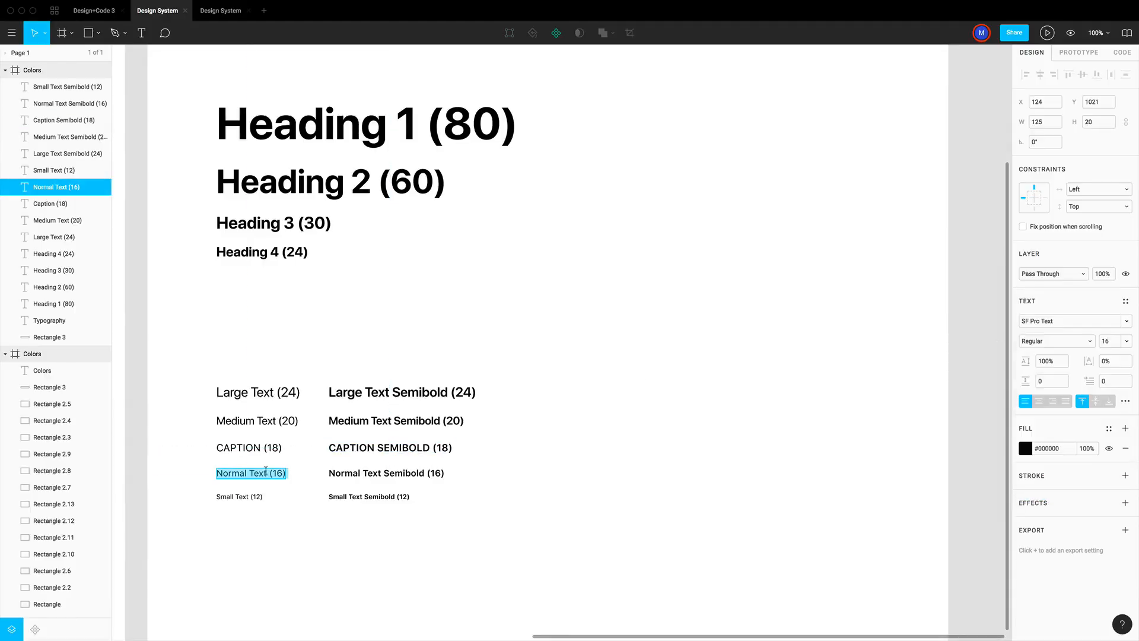
pyautogui.click(1126, 302)
pyautogui.click(1121, 326)
pyautogui.press('super+v')
pyautogui.click(636, 359)
pyautogui.click(386, 473)
pyautogui.click(1126, 301)
# Create the text styles "Small Text (12)" and "Small Text Semibold (12)" from the two small text lines.
pyautogui.click(239, 496)
pyautogui.click(1125, 302)
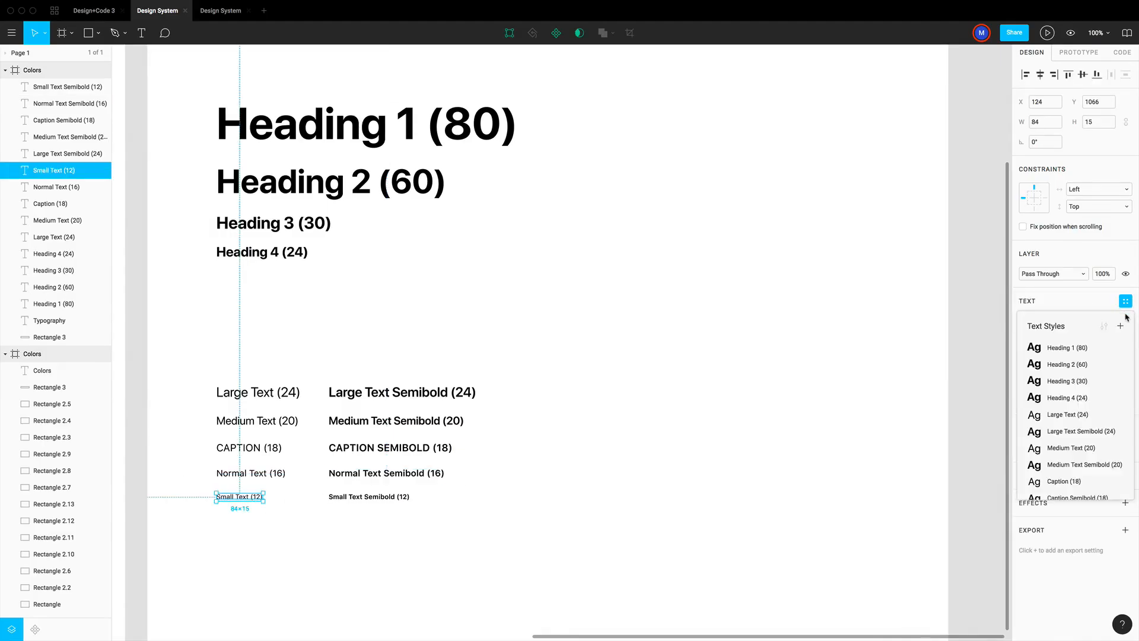
pyautogui.click(1121, 326)
pyautogui.click(627, 356)
pyautogui.click(380, 497)
pyautogui.click(1121, 327)
pyautogui.click(628, 356)
# Add a text label reading "Headings" above the Heading 1 (80) line in the Typography frame.
pyautogui.click(261, 424)
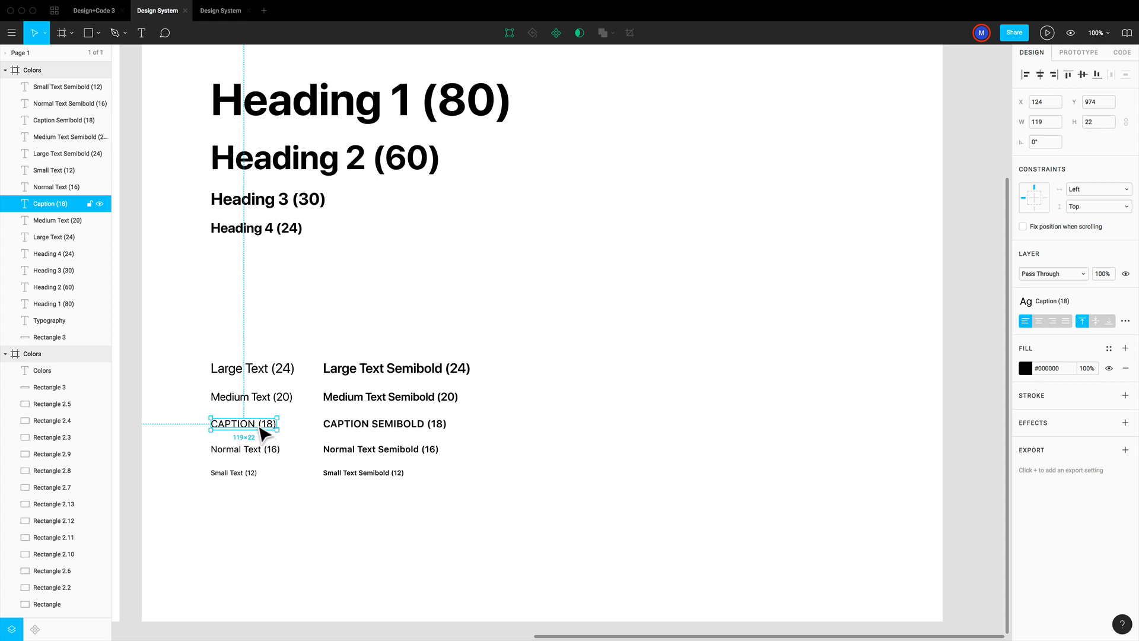
pyautogui.click(521, 444)
pyautogui.scroll(4, 594, 374)
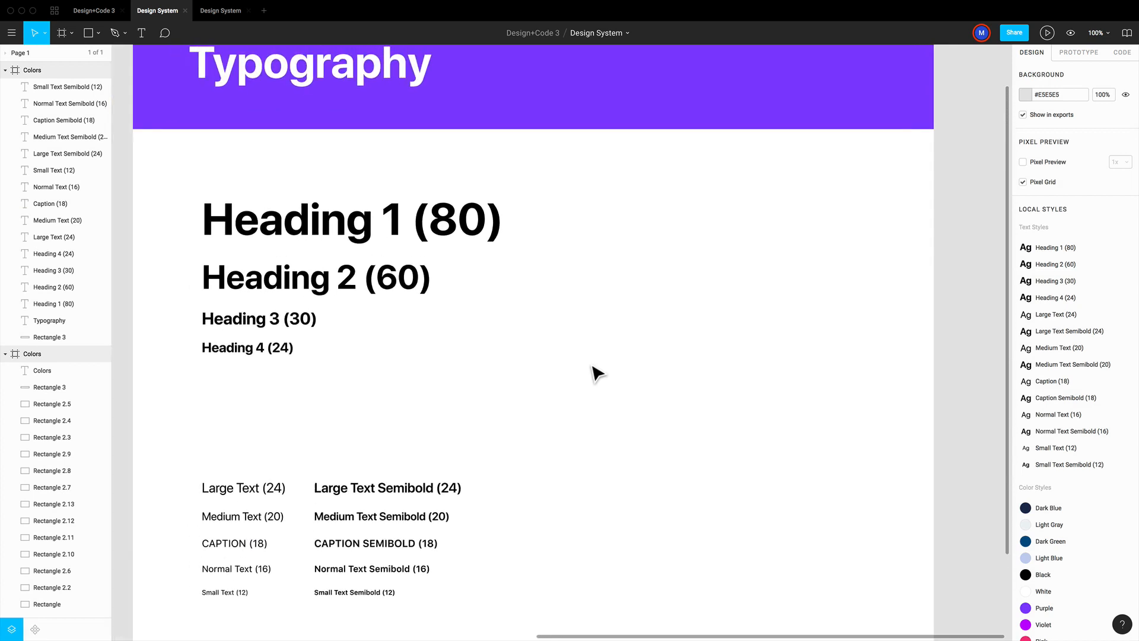
pyautogui.hscroll(-2, 597, 373)
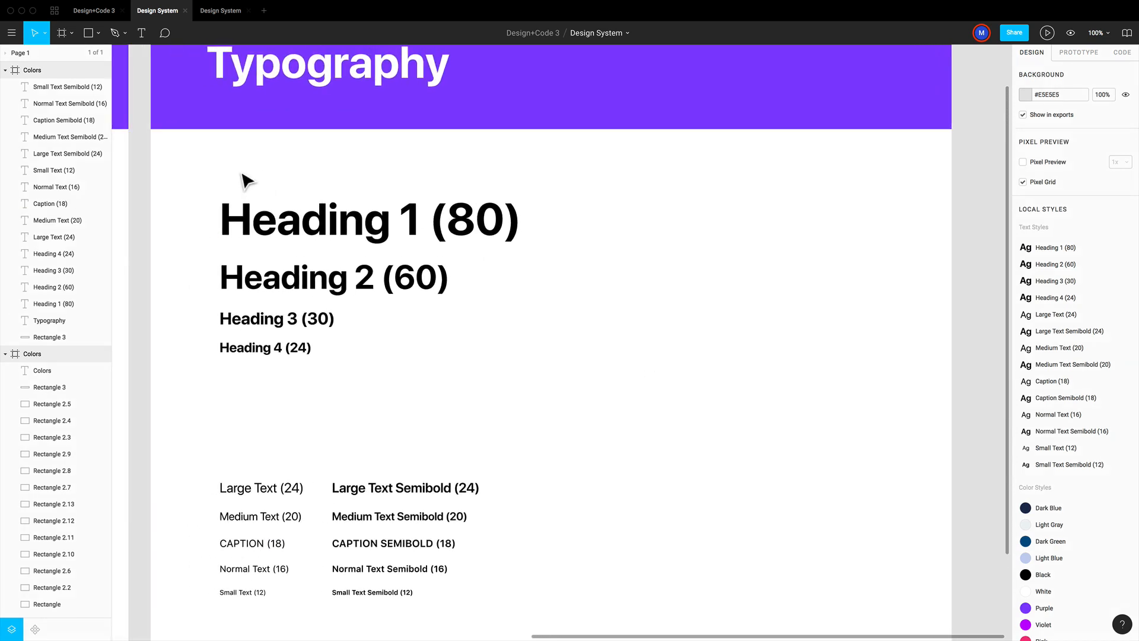
pyautogui.press('t')
pyautogui.click(228, 182)
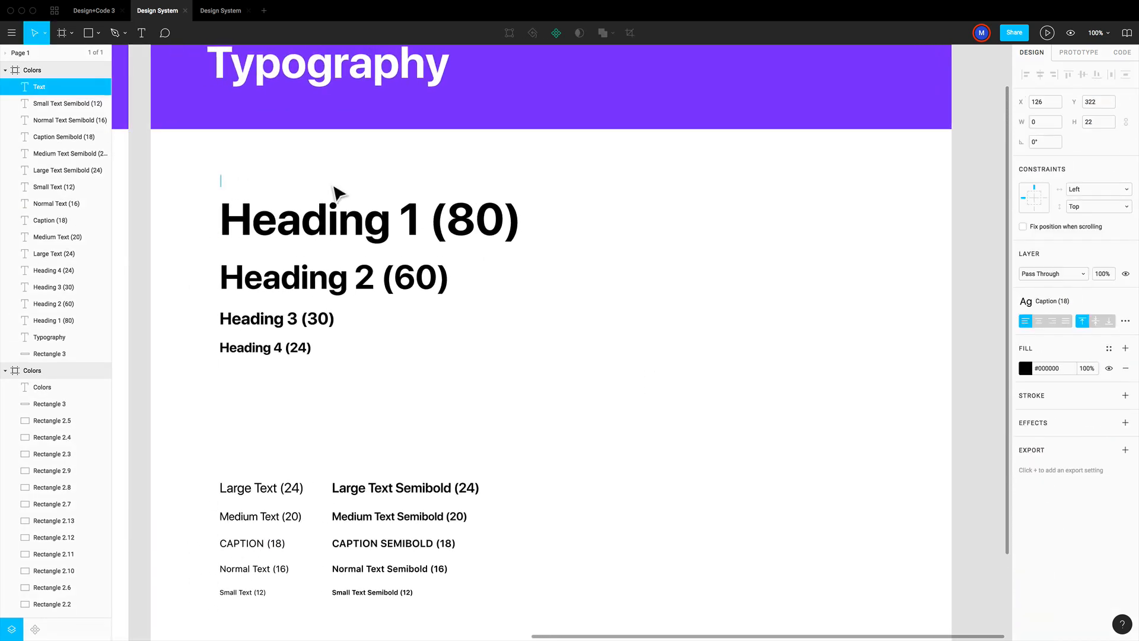
pyautogui.write('Headings')
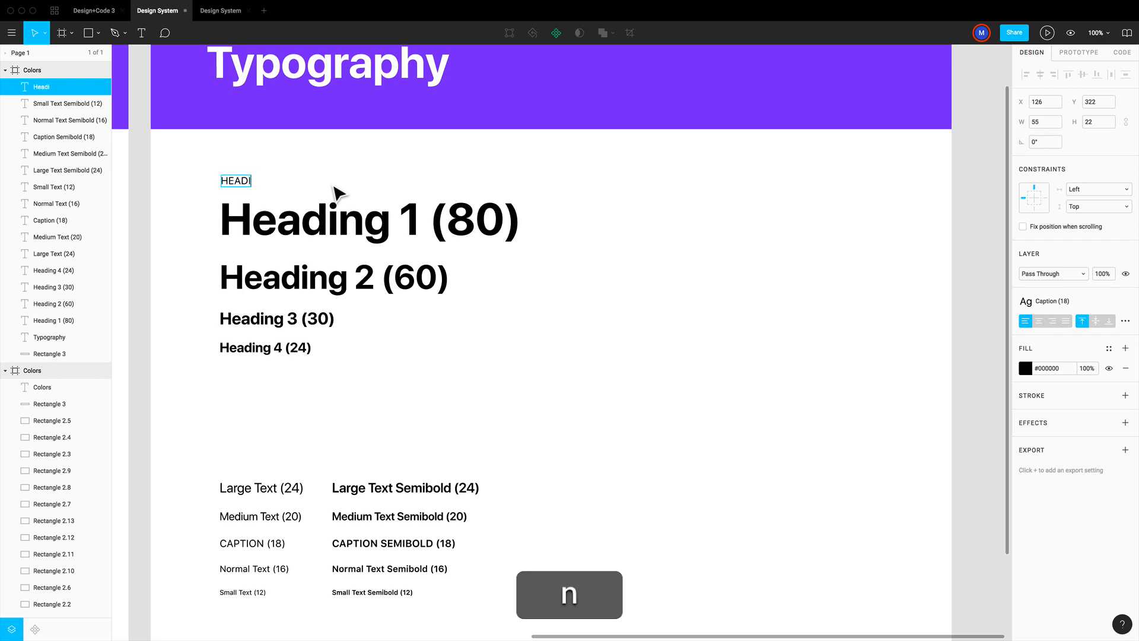
pyautogui.press('Escape')
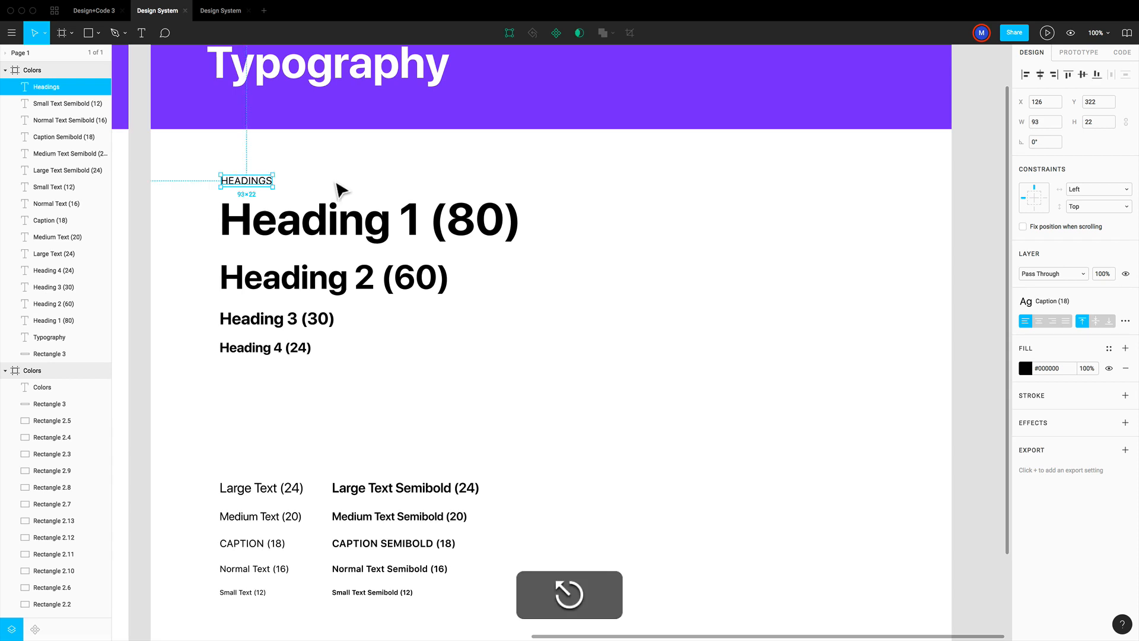
# Apply the Heading 3 (30) text style and the Dark Green color style to the Headings label.
pyautogui.click(1048, 301)
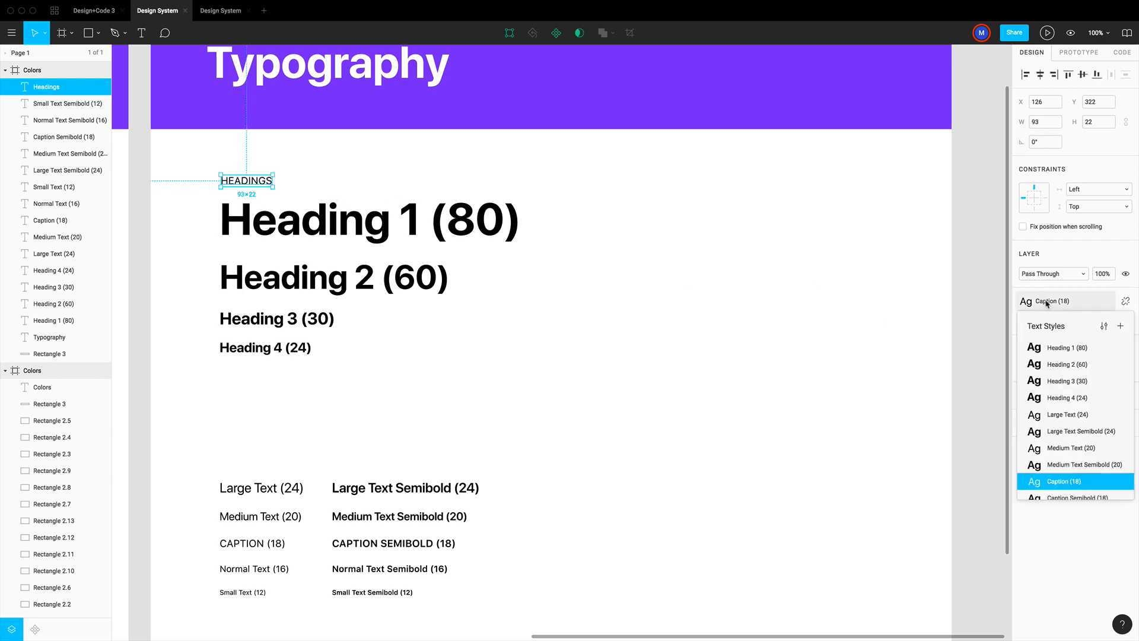
pyautogui.click(1068, 381)
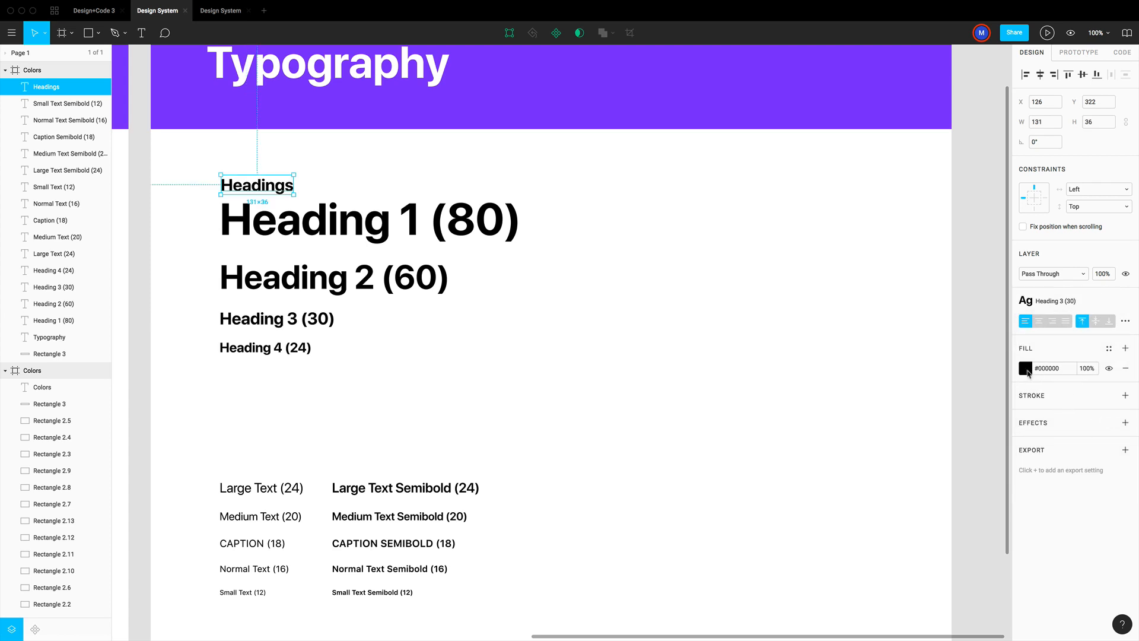
pyautogui.click(1109, 349)
pyautogui.click(1067, 393)
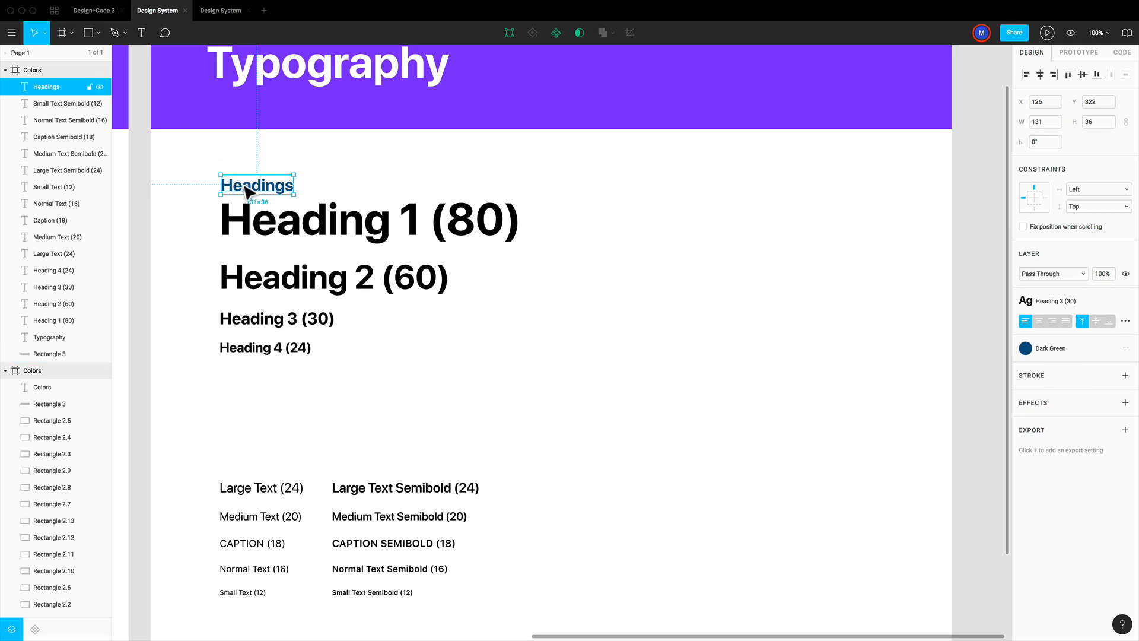
# Duplicate the Headings label to just above the Large Text (24) line and change the copy's text to "Body Text".
pyautogui.moveTo(244, 186); pyautogui.dragTo(263, 466)
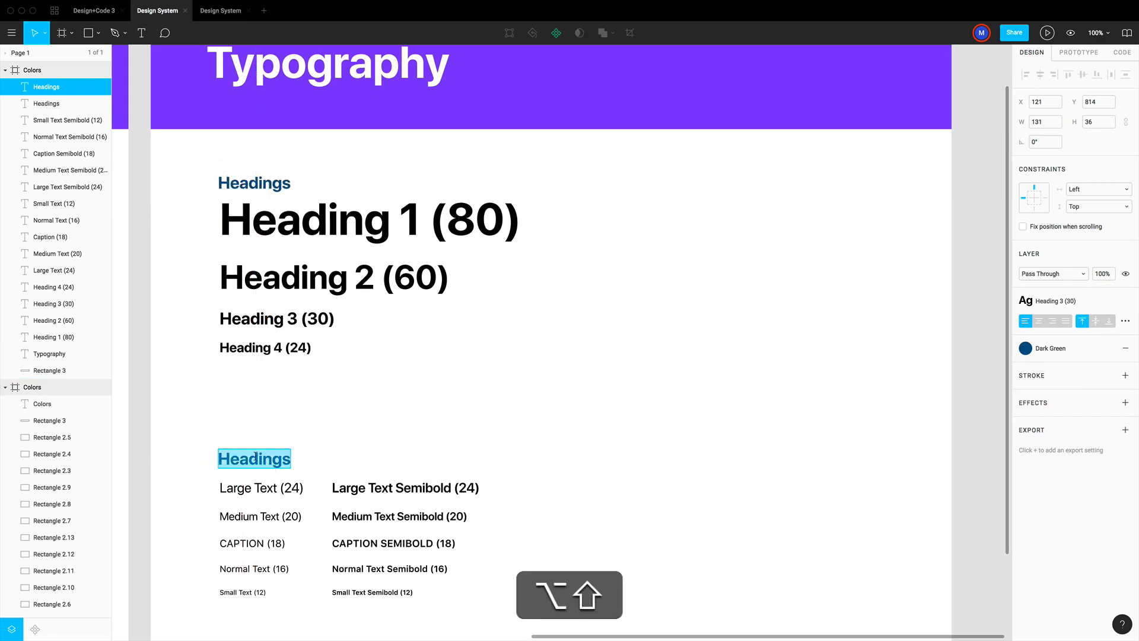
pyautogui.write('Body Text')
pyautogui.press('Escape')
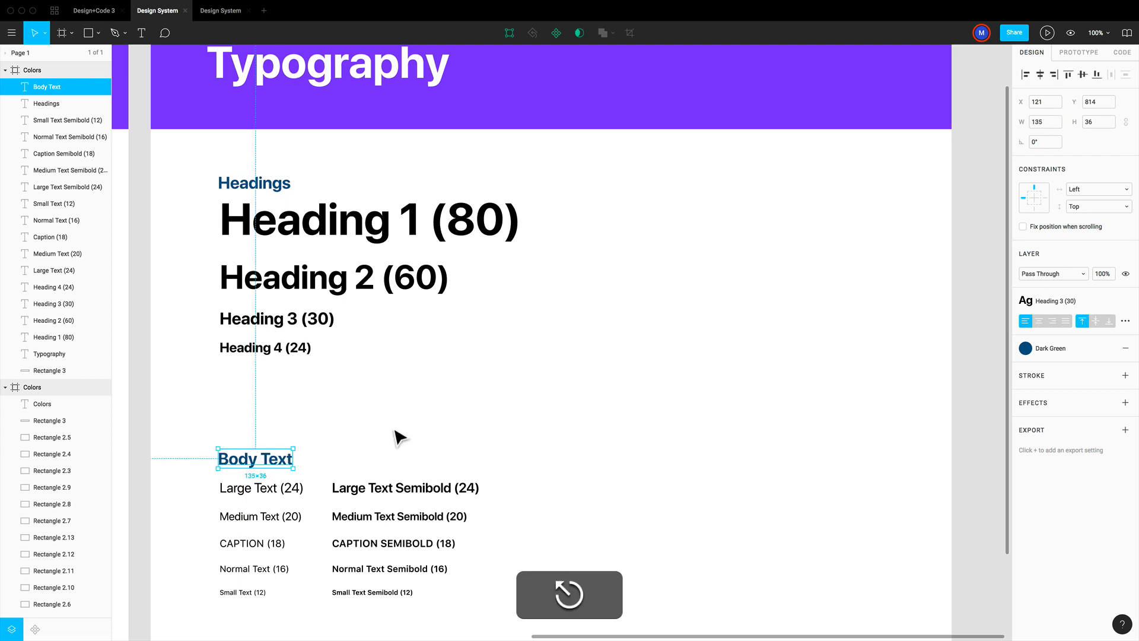
pyautogui.press('Escape')
# Shift the Headings and Body Text labels together to the left so they line up with the Typography title.
pyautogui.click(244, 465)
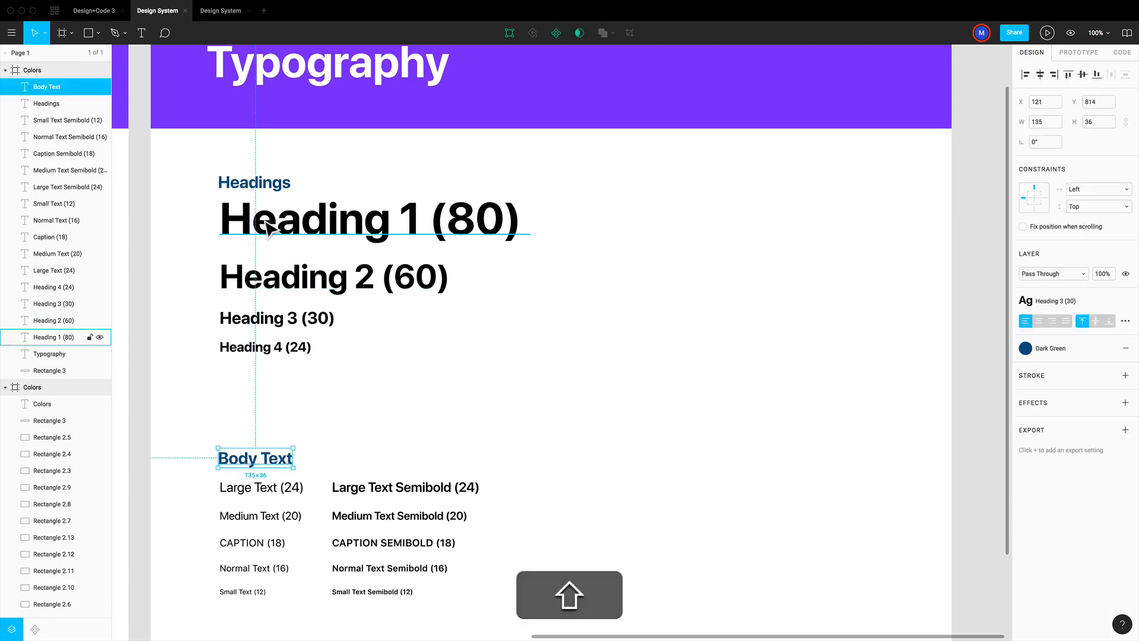
pyautogui.keyDown('shift'); pyautogui.click(252, 183); pyautogui.keyUp('shift')
pyautogui.hotkey('alt', 'Left')
pyautogui.hotkey('alt', 'Left')
pyautogui.hotkey('alt', 'Left')
pyautogui.hotkey('alt', 'Left')
pyautogui.hotkey('alt', 'Left')
pyautogui.hotkey('alt', 'Left')
pyautogui.hotkey('alt', 'Left')
pyautogui.hotkey('alt', 'Left')
pyautogui.hotkey('alt', 'Left')
pyautogui.hotkey('alt', 'Left')
pyautogui.hotkey('alt', 'Left')
pyautogui.hotkey('alt', 'Left')
pyautogui.hotkey('alt', 'Left')
pyautogui.hotkey('alt', 'Left')
pyautogui.hotkey('alt', 'Left')
pyautogui.hotkey('alt', 'Left')
pyautogui.hotkey('alt', 'Left')
pyautogui.hotkey('alt', 'Left')
pyautogui.hotkey('alt', 'Left')
pyautogui.hotkey('alt', 'Left')
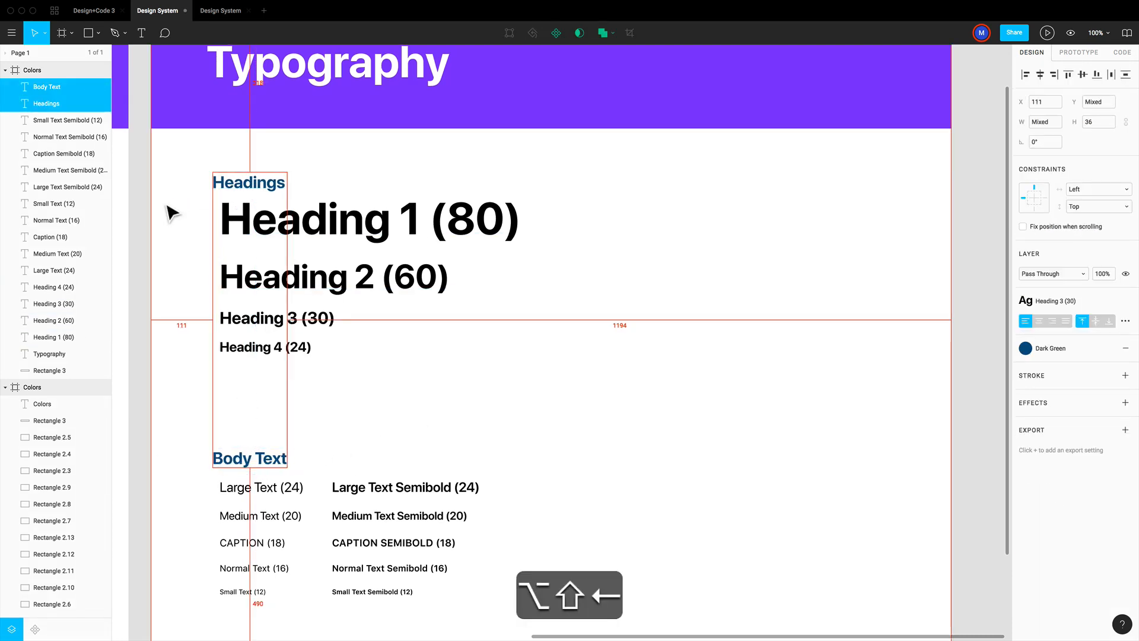
# Shift the heading lines and the body text lines to the left to align with their section labels.
pyautogui.moveTo(436, 389); pyautogui.dragTo(255, 237)
pyautogui.moveTo(537, 629); pyautogui.dragTo(262, 496)
pyautogui.click(349, 435)
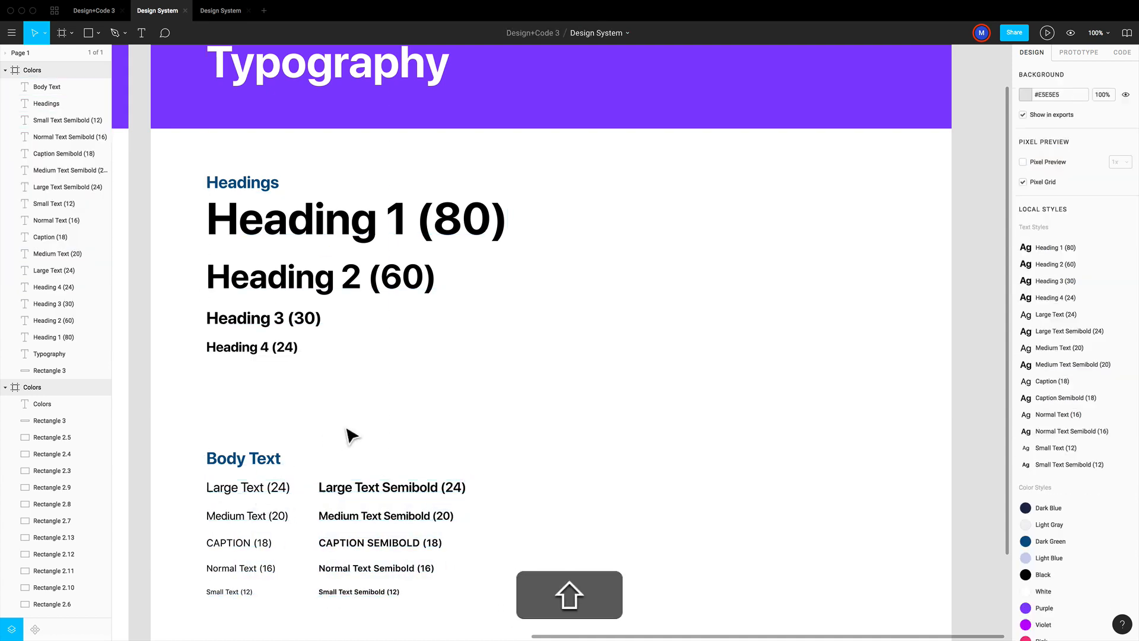
# Try to rename the frame containing the type samples as Typography.
pyautogui.scroll(2, 547, 303)
pyautogui.scroll(2, 606, 306)
pyautogui.hscroll(-5, 606, 305)
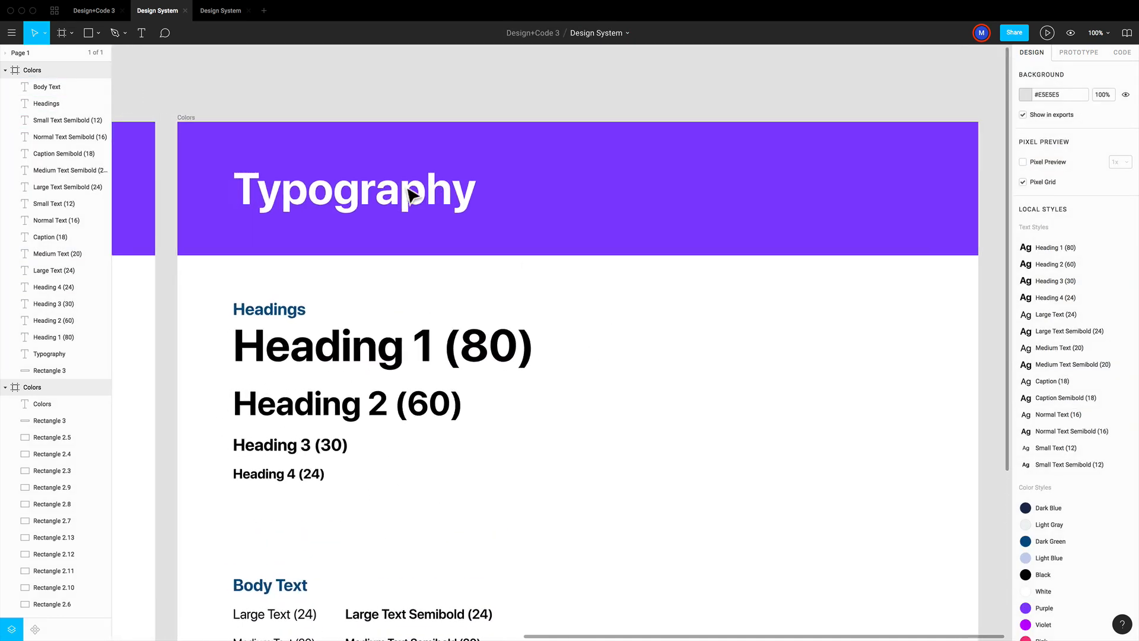
pyautogui.click(322, 118)
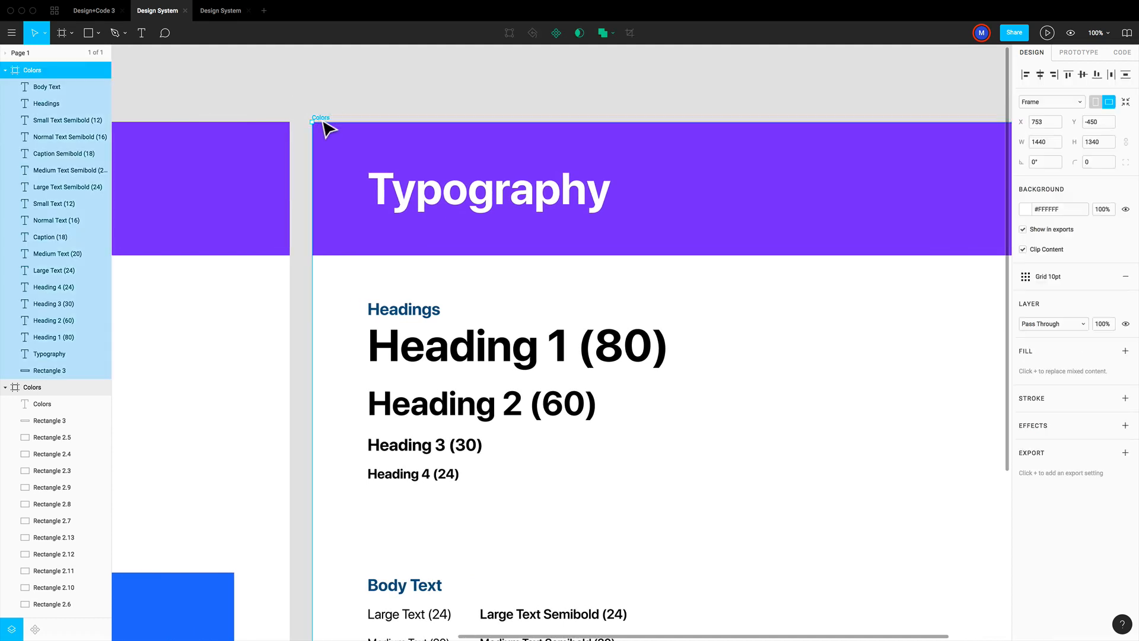
pyautogui.doubleClick(39, 72)
pyautogui.write('Typograph')
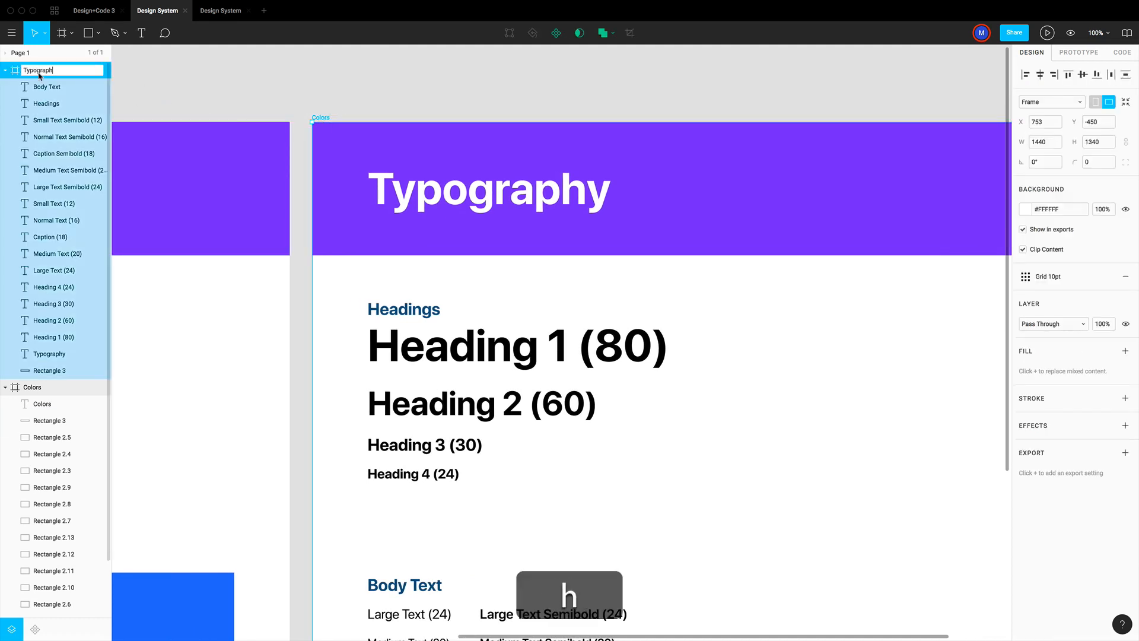
pyautogui.write('y')
pyautogui.press('Escape')
pyautogui.press('Escape')
# Duplicate the frame with the Typography header beside the original.
pyautogui.hscroll(5, 716, 313)
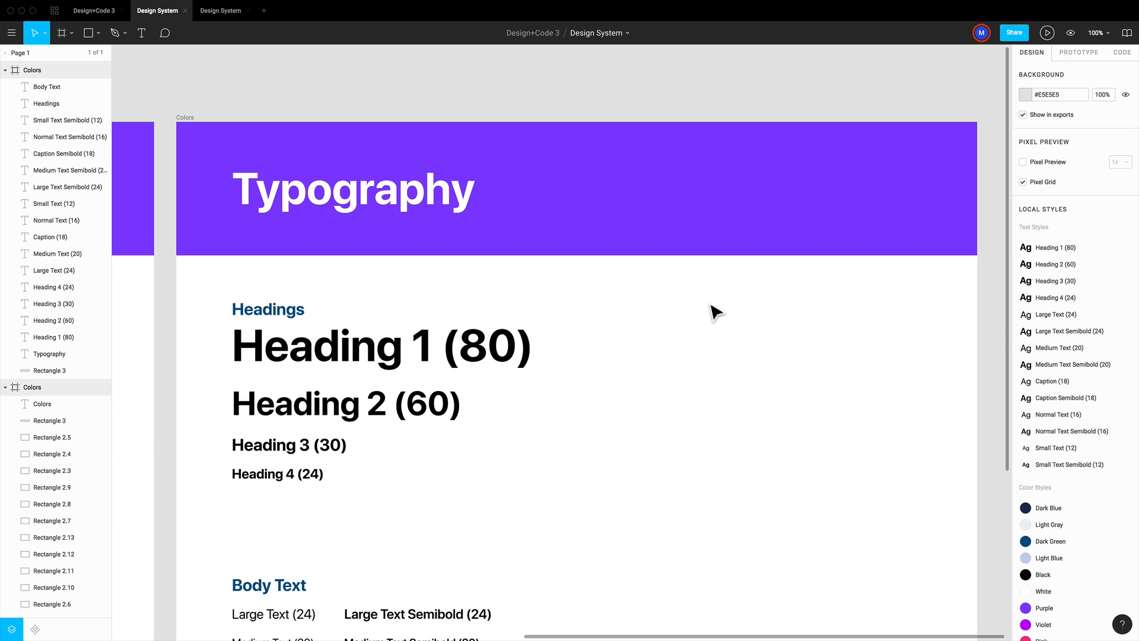
pyautogui.hscroll(1, 758, 301)
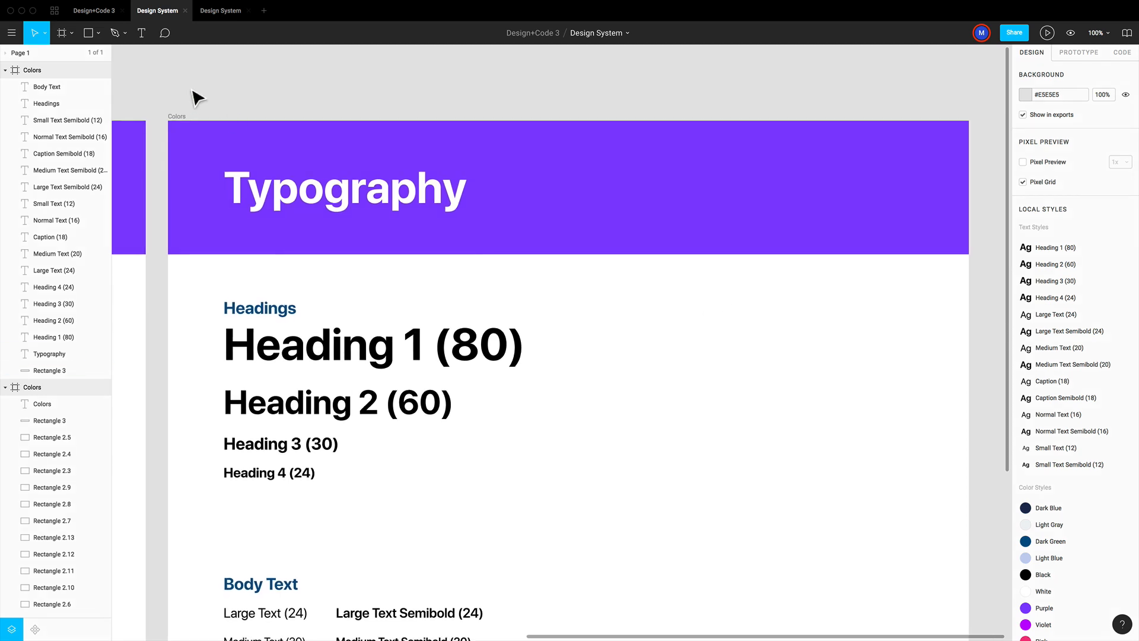
pyautogui.click(181, 118)
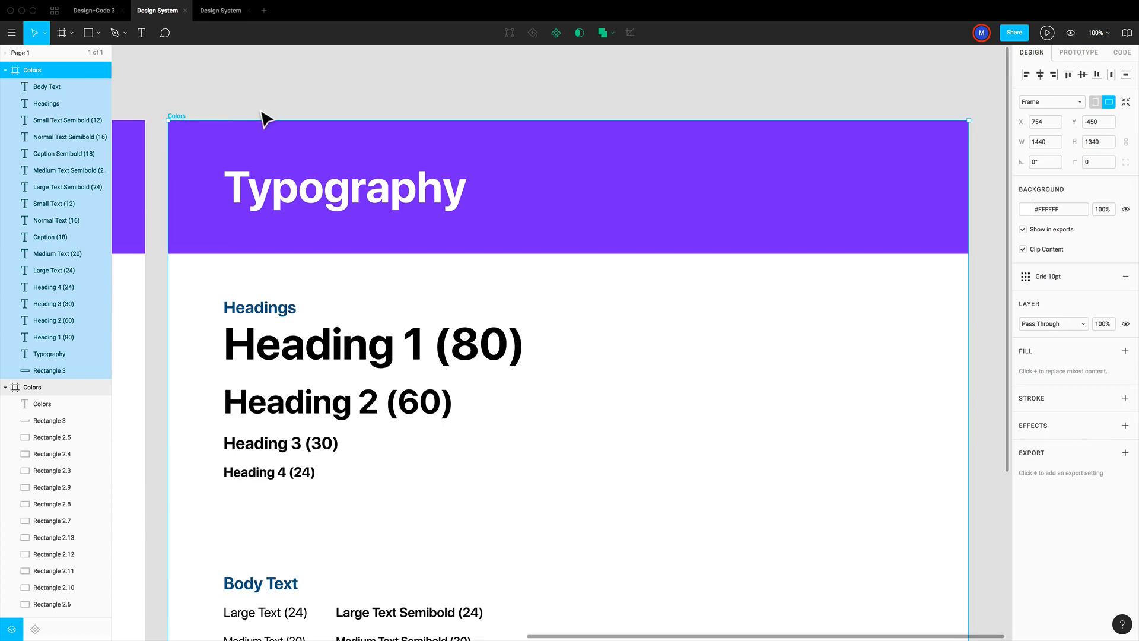
pyautogui.press('super+d')
pyautogui.scroll(-5, 280, 117)
pyautogui.hscroll(2, 280, 117)
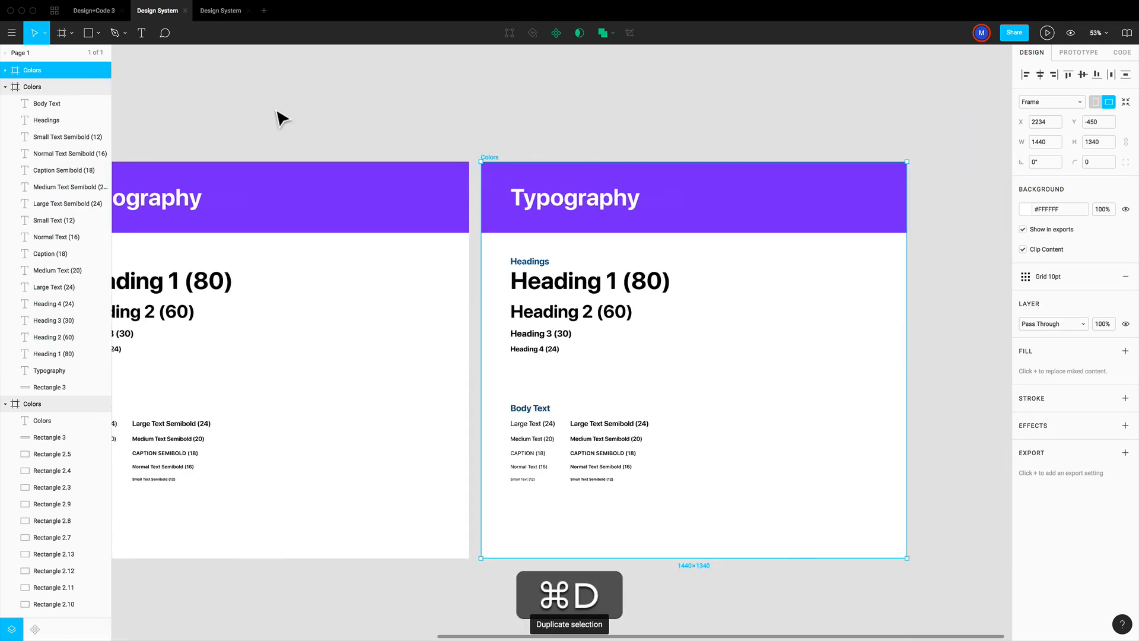
pyautogui.click(409, 119)
# Change the header title of the duplicated frame to "Shadows".
pyautogui.hscroll(-5, 410, 119)
pyautogui.hscroll(10, 476, 145)
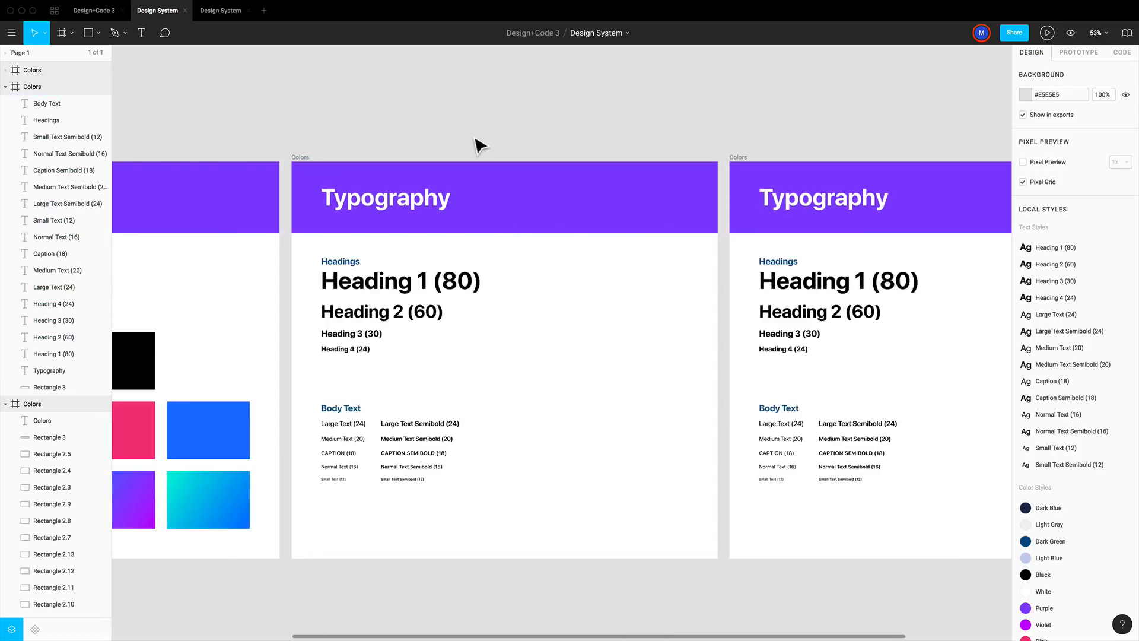
pyautogui.keyDown('super'); pyautogui.click(386, 208); pyautogui.keyUp('super')
pyautogui.doubleClick(386, 208)
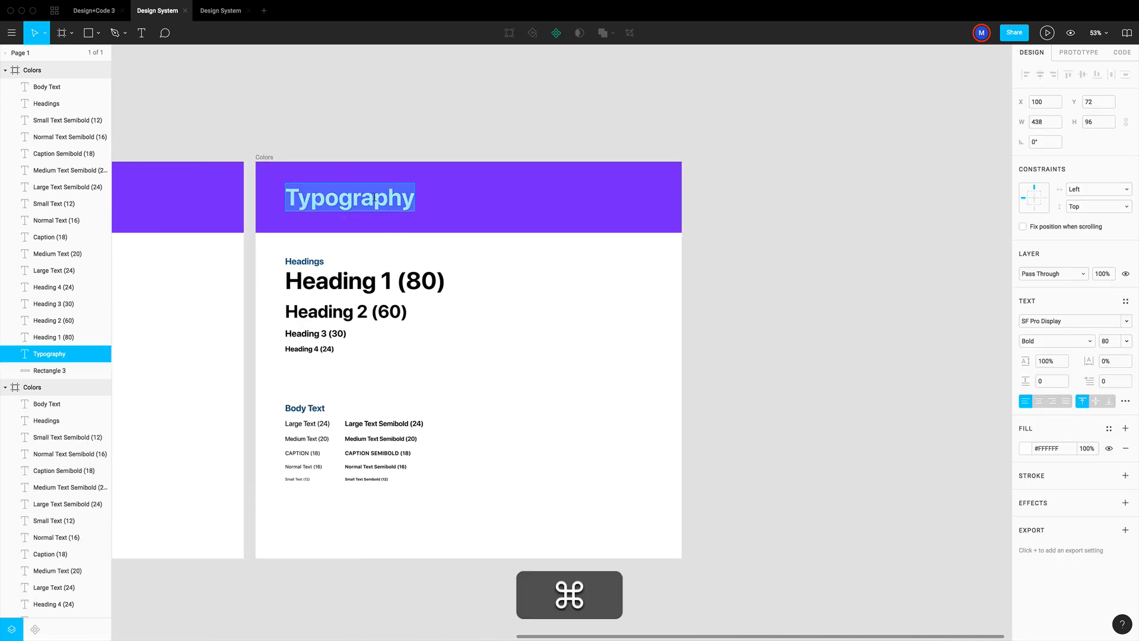
pyautogui.write('Shadows')
pyautogui.press('Escape')
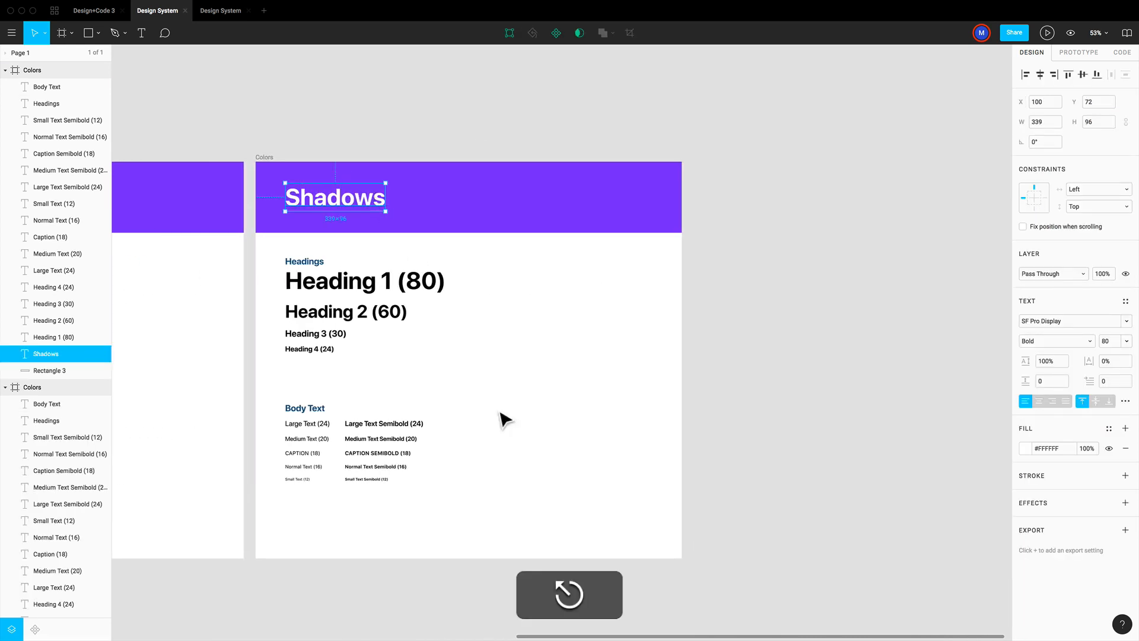
# Delete all the heading and body text below the Shadows header.
pyautogui.press('Escape')
pyautogui.moveTo(516, 493); pyautogui.dragTo(296, 271)
pyautogui.press('BackSpace')
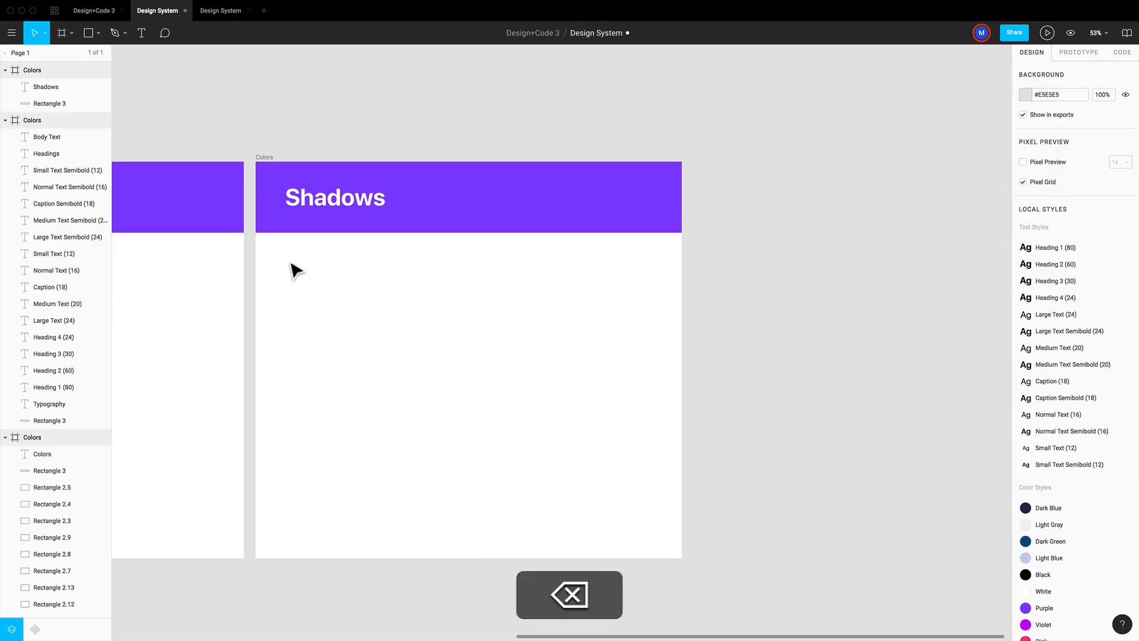
# Draw a rectangle below the Shadows header and set its size to 280 by 180.
pyautogui.hscroll(2, 342, 276)
pyautogui.press('super+equal')
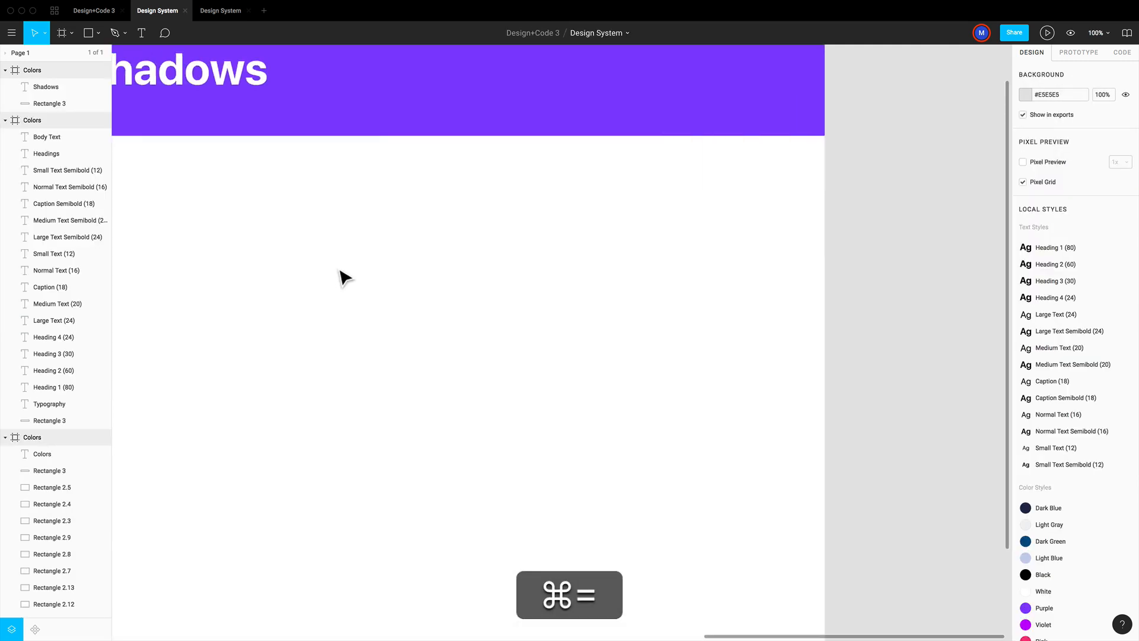
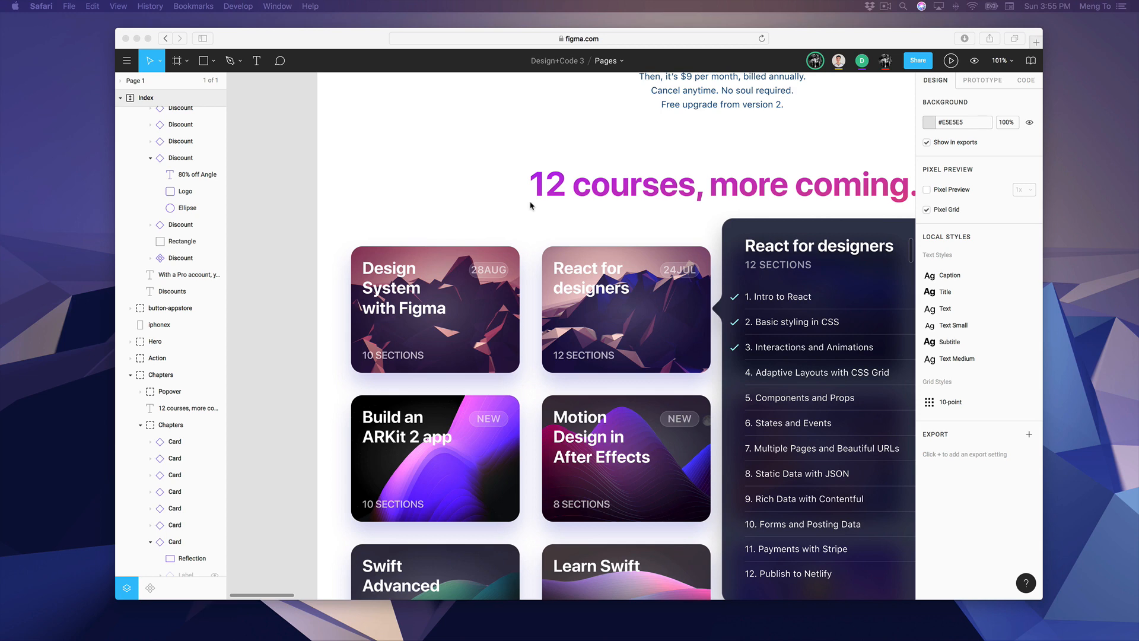
pyautogui.hotkey('ctrl', 'Right')
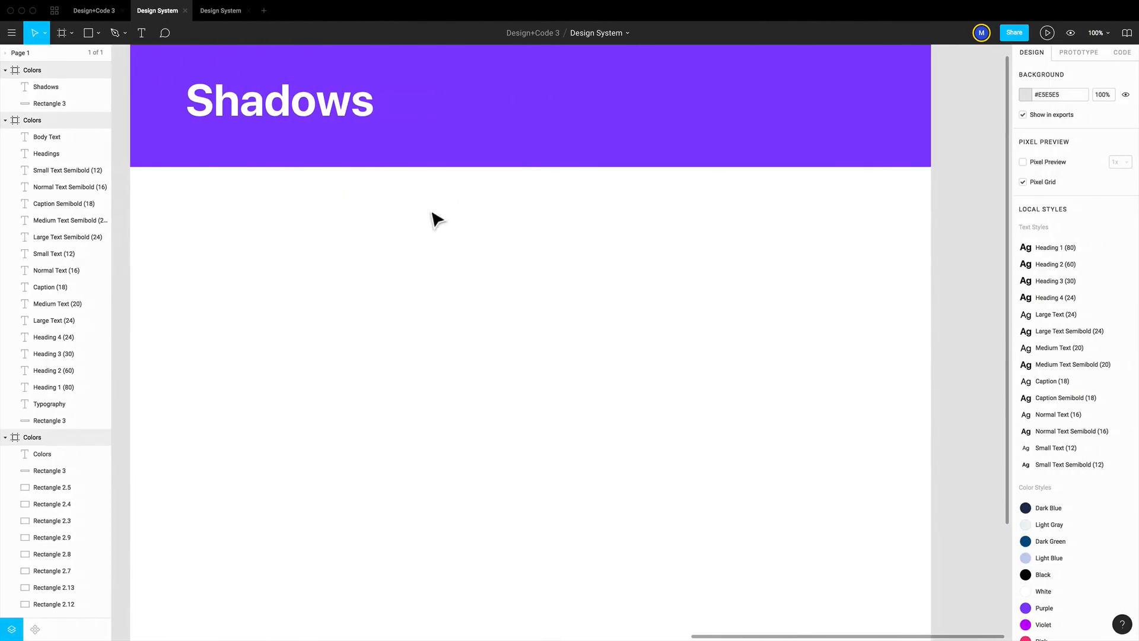
pyautogui.press('r')
pyautogui.moveTo(197, 211); pyautogui.dragTo(358, 317)
pyautogui.write('280')
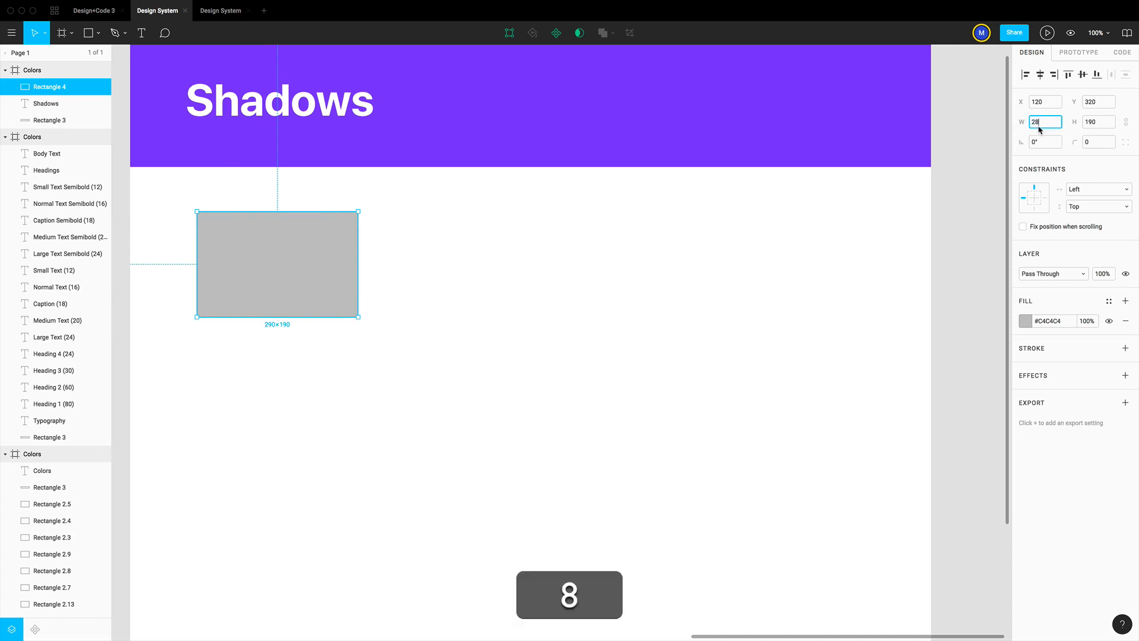
pyautogui.press('Tab')
pyautogui.write('180')
pyautogui.press('Return')
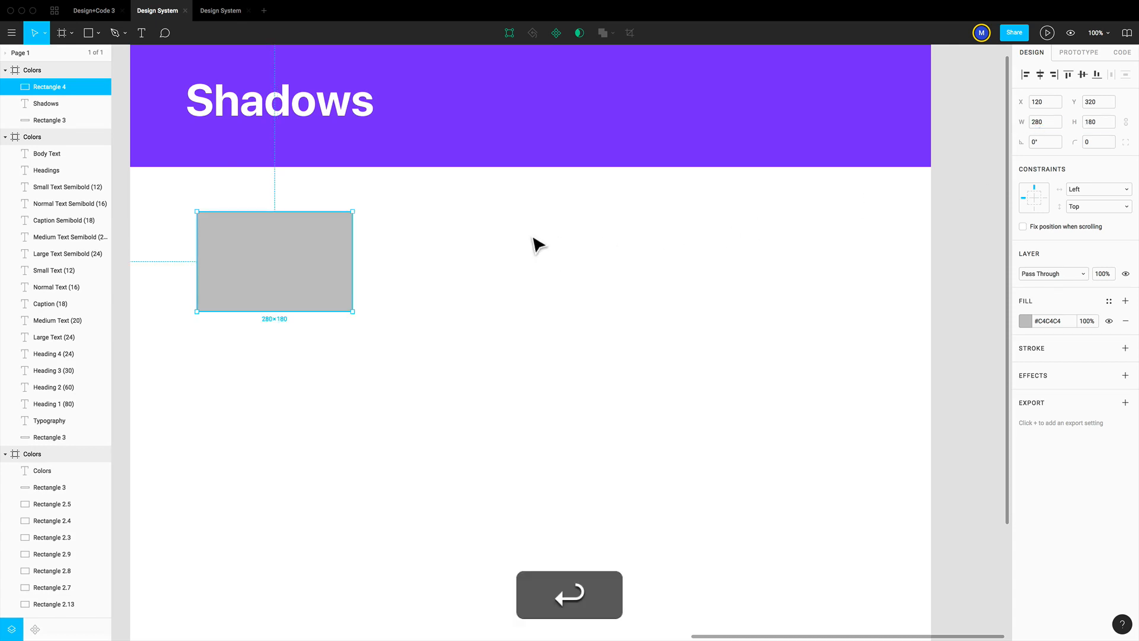
# Set the rectangle's corner radius to 10.
pyautogui.click(1103, 145)
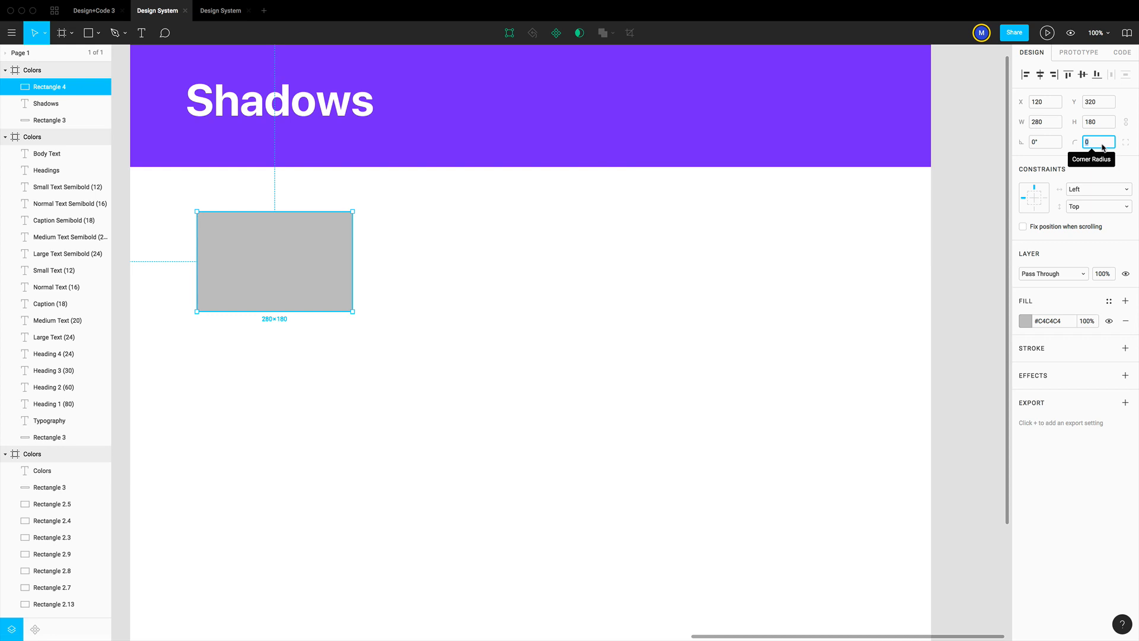
pyautogui.write('10')
pyautogui.press('Return')
pyautogui.click(445, 297)
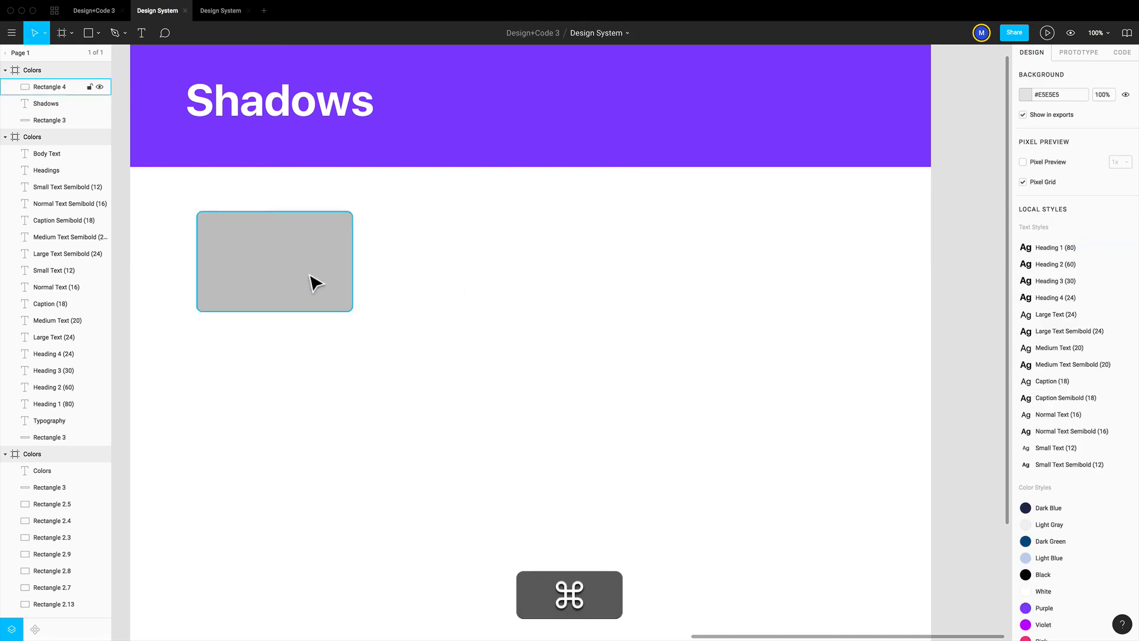
# Add a drop shadow to the rectangle with blur 20, Y offset 10 and 15% opacity.
pyautogui.keyDown('super'); pyautogui.click(315, 283); pyautogui.keyUp('super')
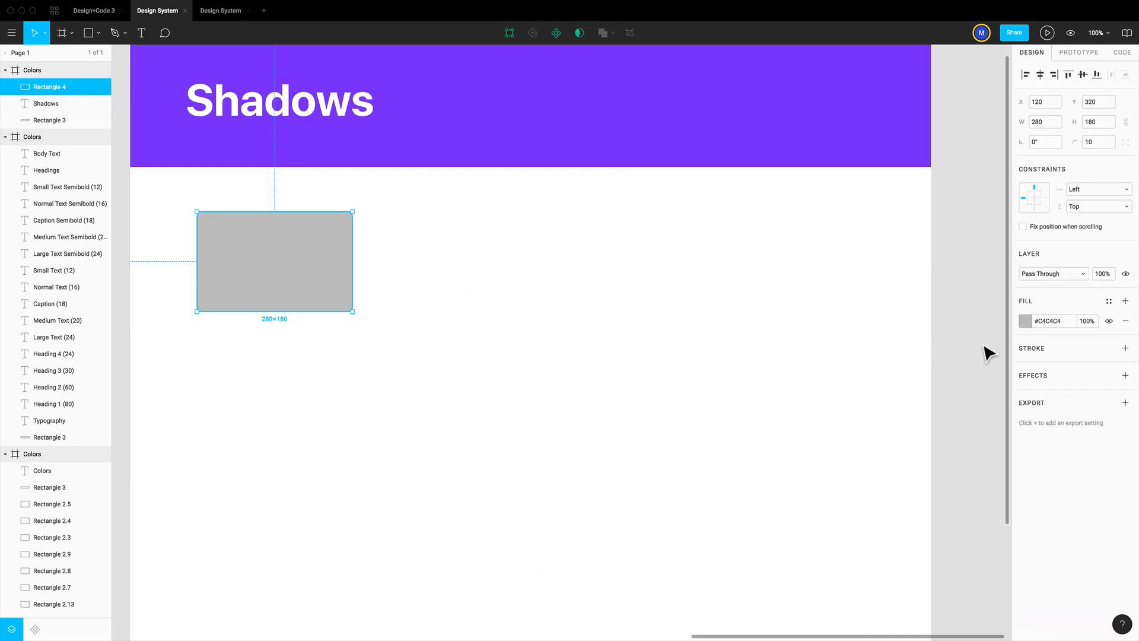
pyautogui.click(1126, 376)
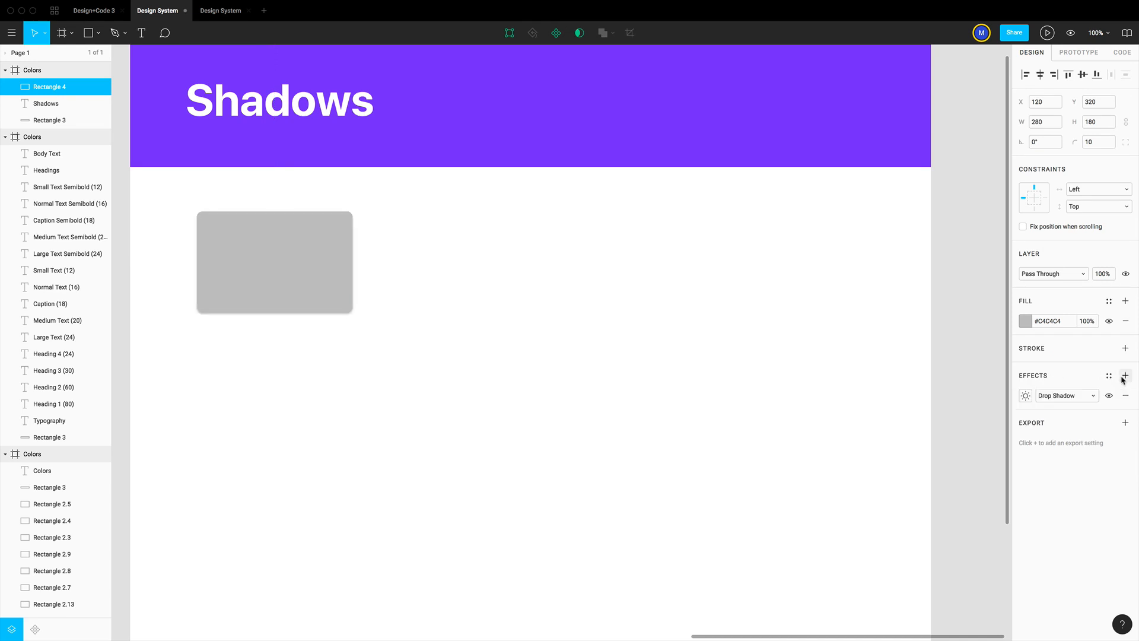
pyautogui.click(1024, 400)
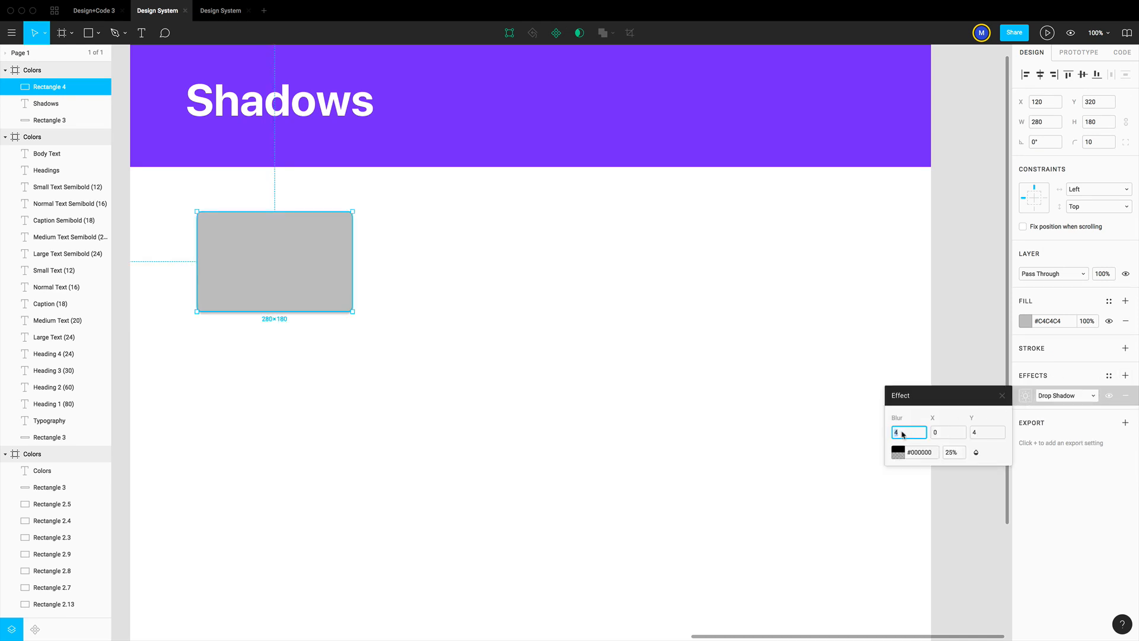
pyautogui.write('20')
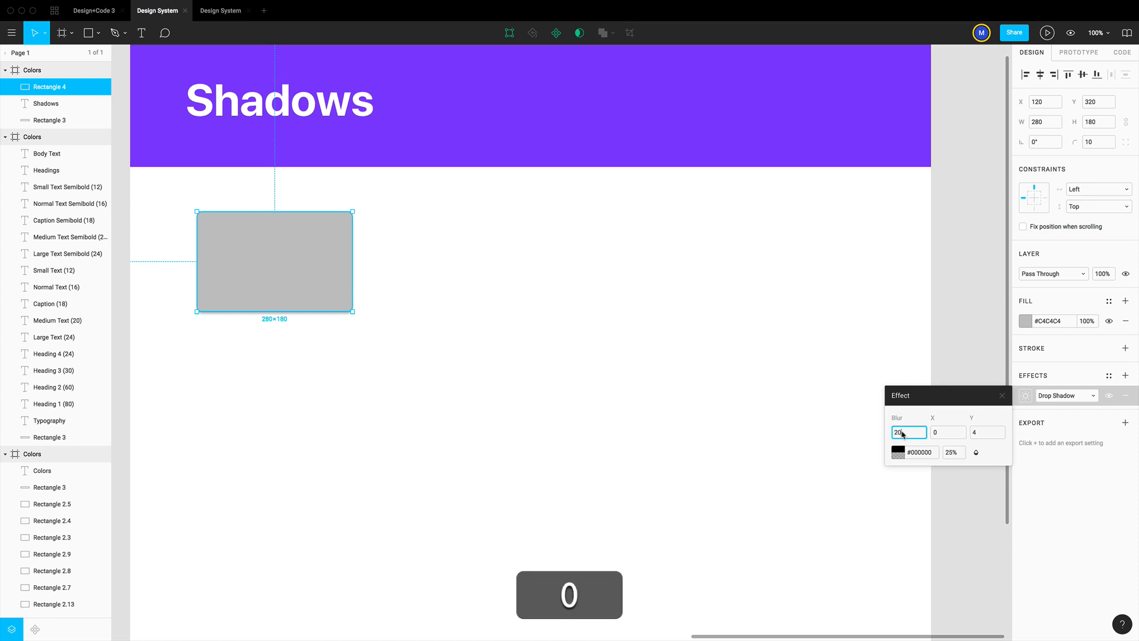
pyautogui.click(982, 435)
pyautogui.write('10')
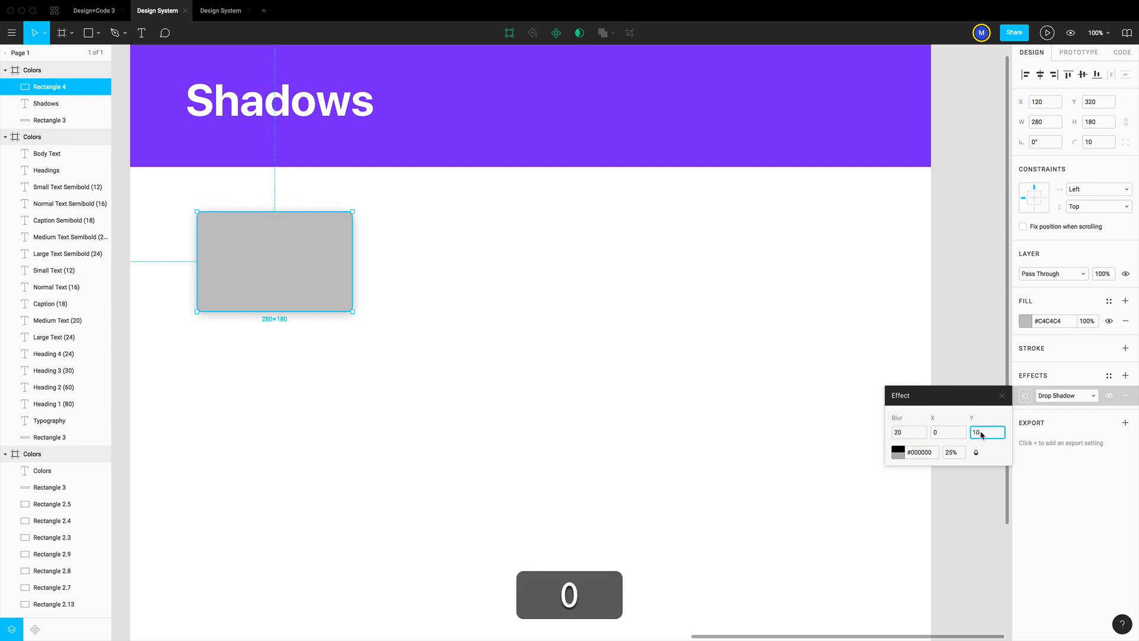
pyautogui.click(953, 453)
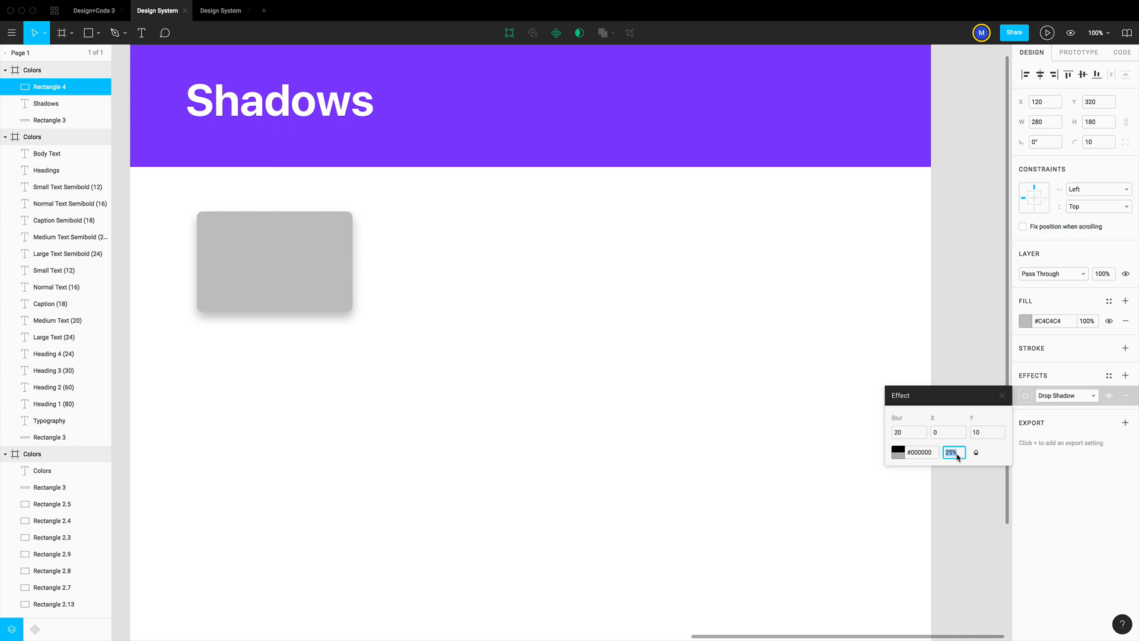
pyautogui.write('15')
pyautogui.press('Return')
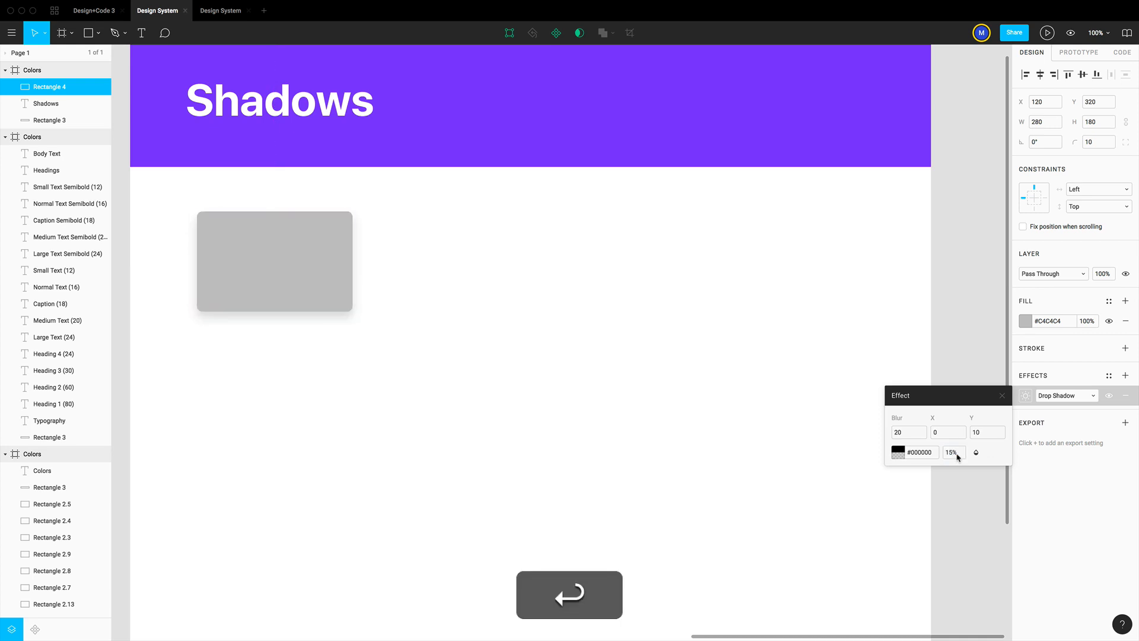
pyautogui.press('Escape')
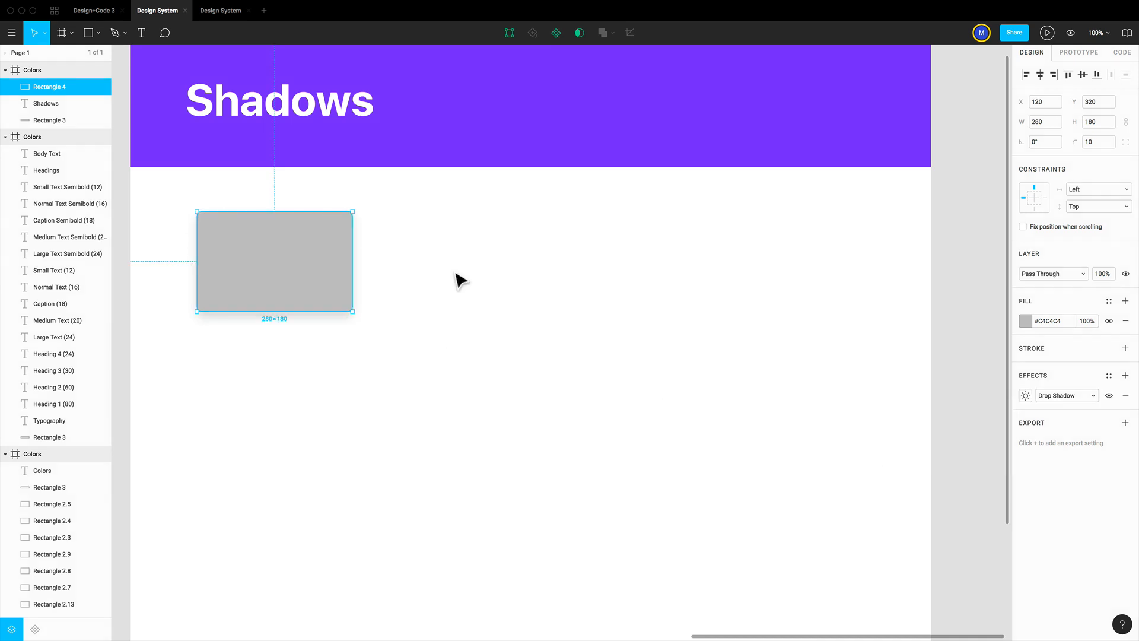
# Fill the rectangle with white (#FFFFFF) and place a duplicate beside it at X 450.
pyautogui.click(1023, 325)
pyautogui.moveTo(926, 374); pyautogui.dragTo(801, 306)
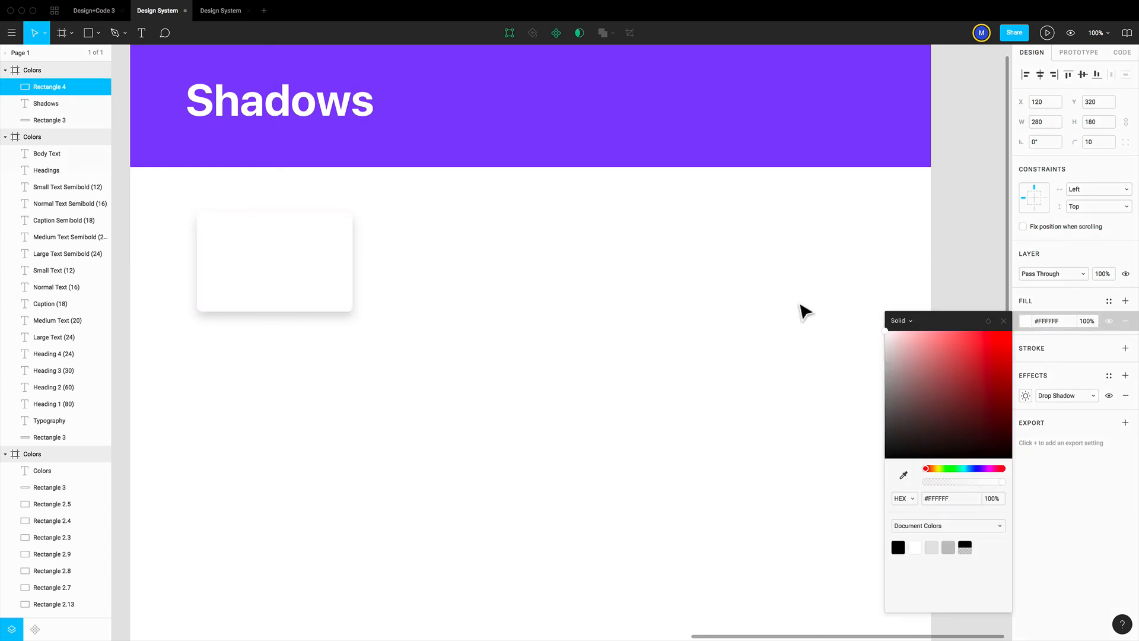
pyautogui.click(697, 307)
pyautogui.click(295, 265)
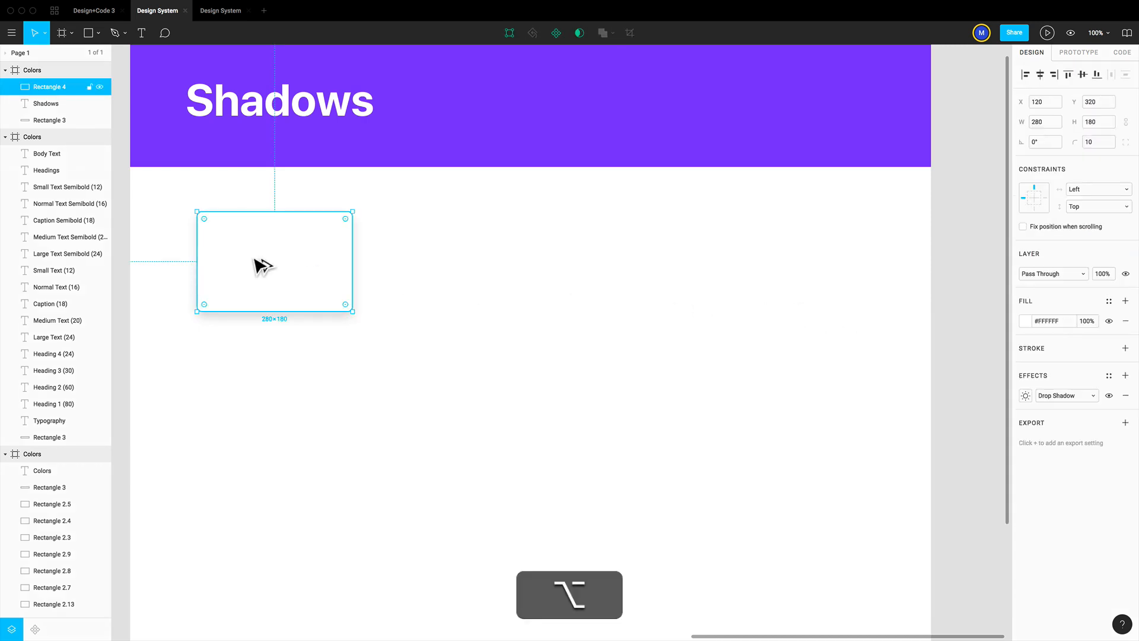
pyautogui.moveTo(259, 262); pyautogui.dragTo(446, 264)
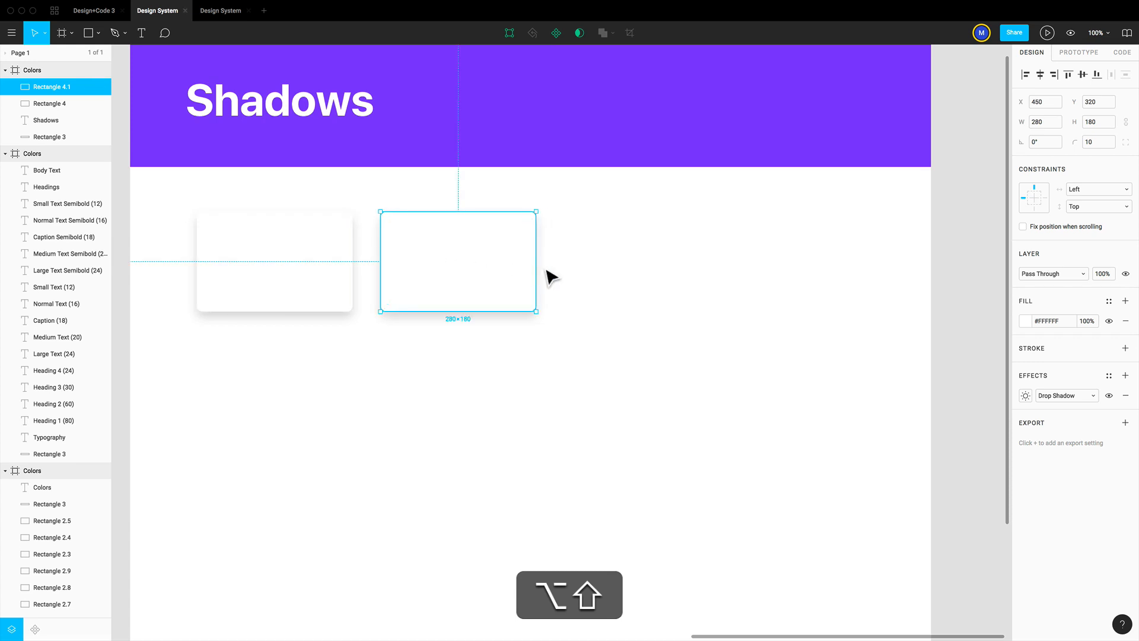
# Set the duplicate rectangle's drop shadow to blur 40, Y offset 20 and 25% opacity.
pyautogui.click(1027, 397)
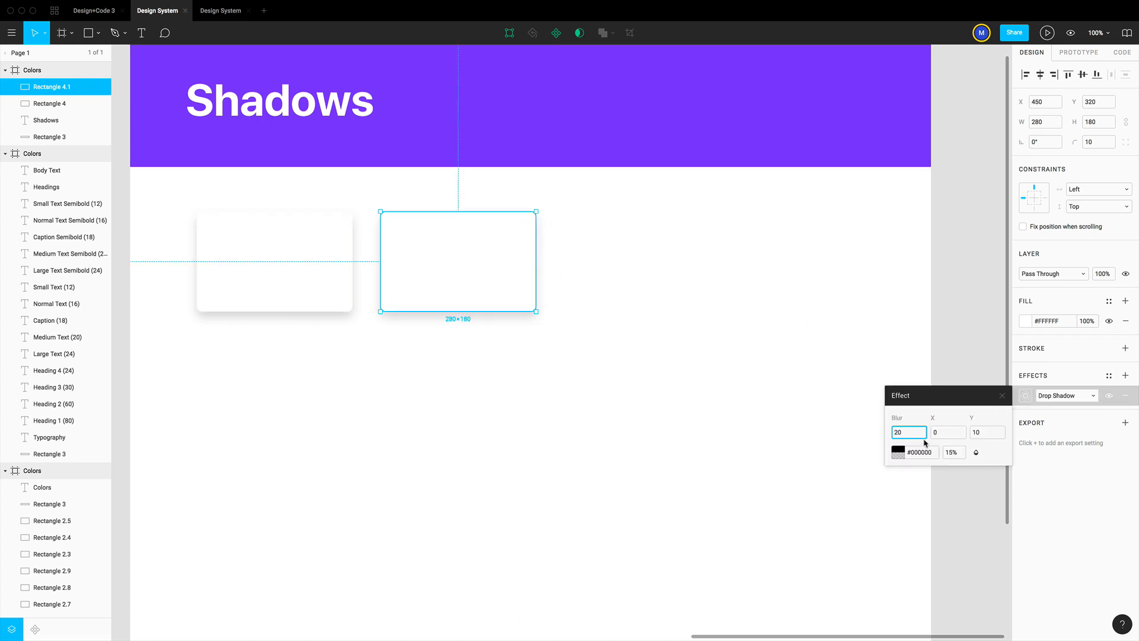
pyautogui.write('40')
pyautogui.press('Return')
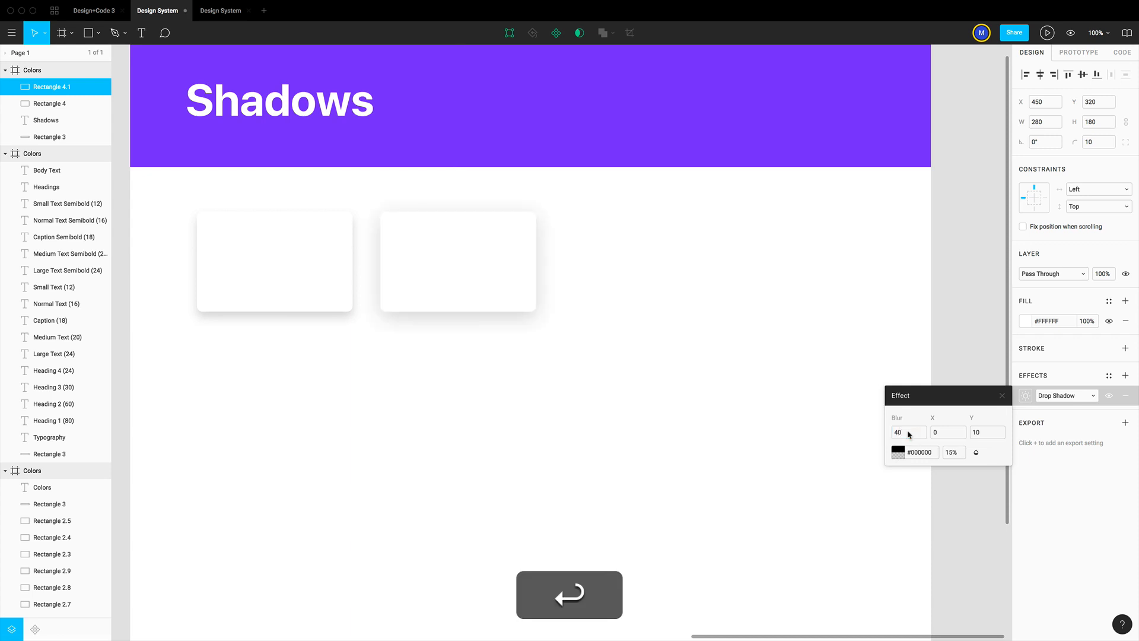
pyautogui.click(985, 432)
pyautogui.write('20')
pyautogui.press('Return')
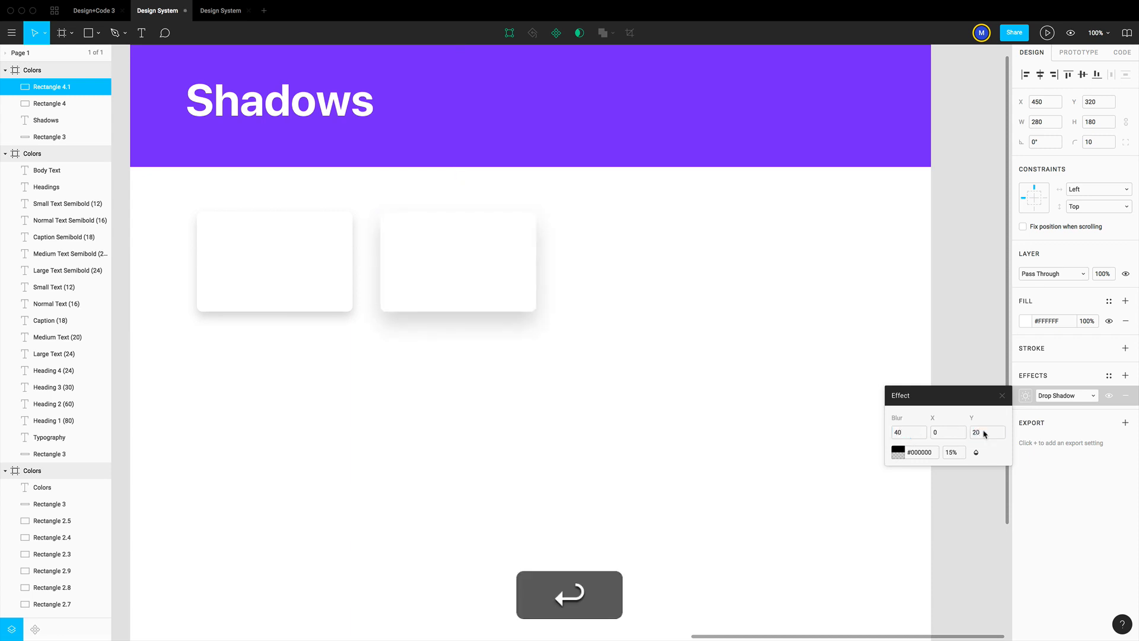
pyautogui.click(953, 453)
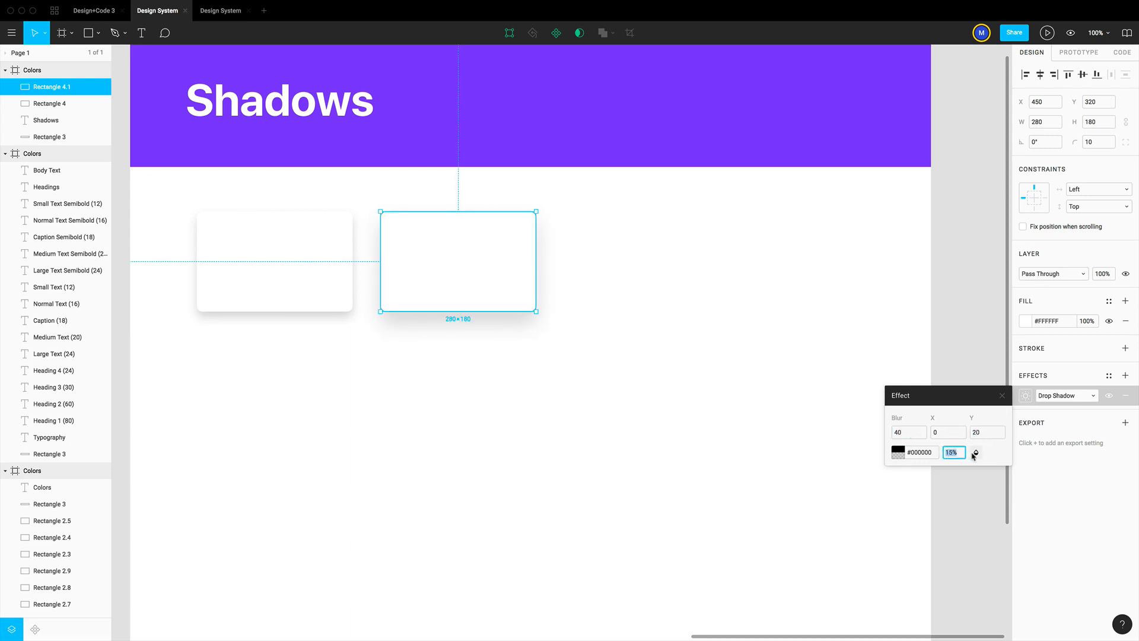
pyautogui.write('25')
pyautogui.press('Return')
pyautogui.click(630, 377)
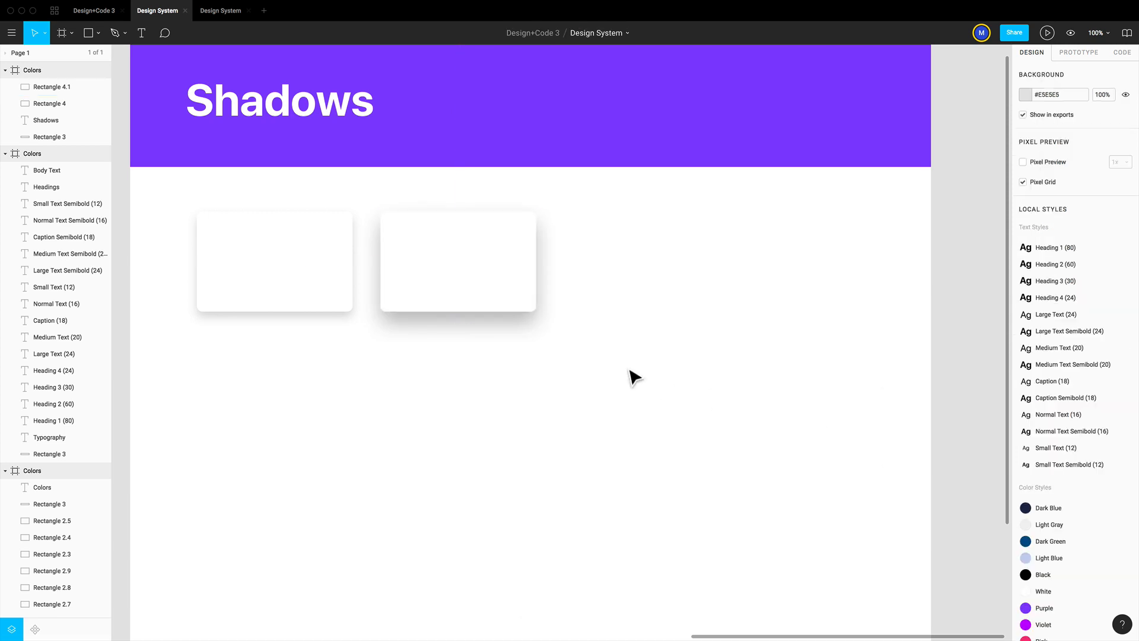
# Add a text label reading "buttons" at the upper edge of the first rectangle.
pyautogui.press('t')
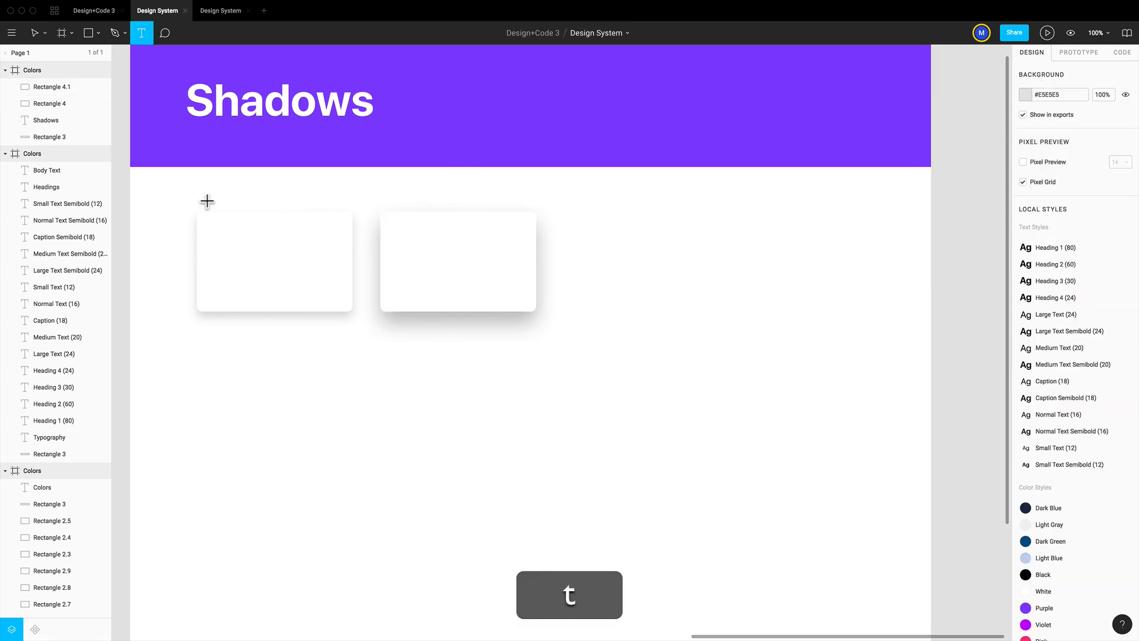
pyautogui.click(200, 193)
pyautogui.write('buttons')
pyautogui.press('Escape')
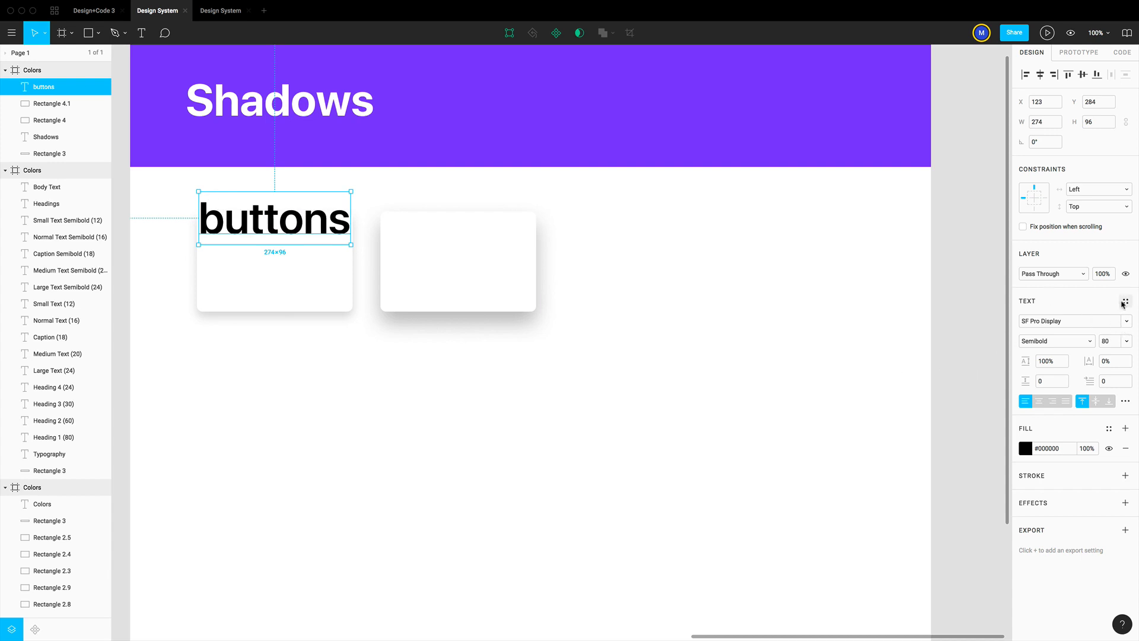
# Apply the Heading 3 (30) text style and the Dark Green color style to the buttons label.
pyautogui.click(1122, 302)
pyautogui.click(1080, 379)
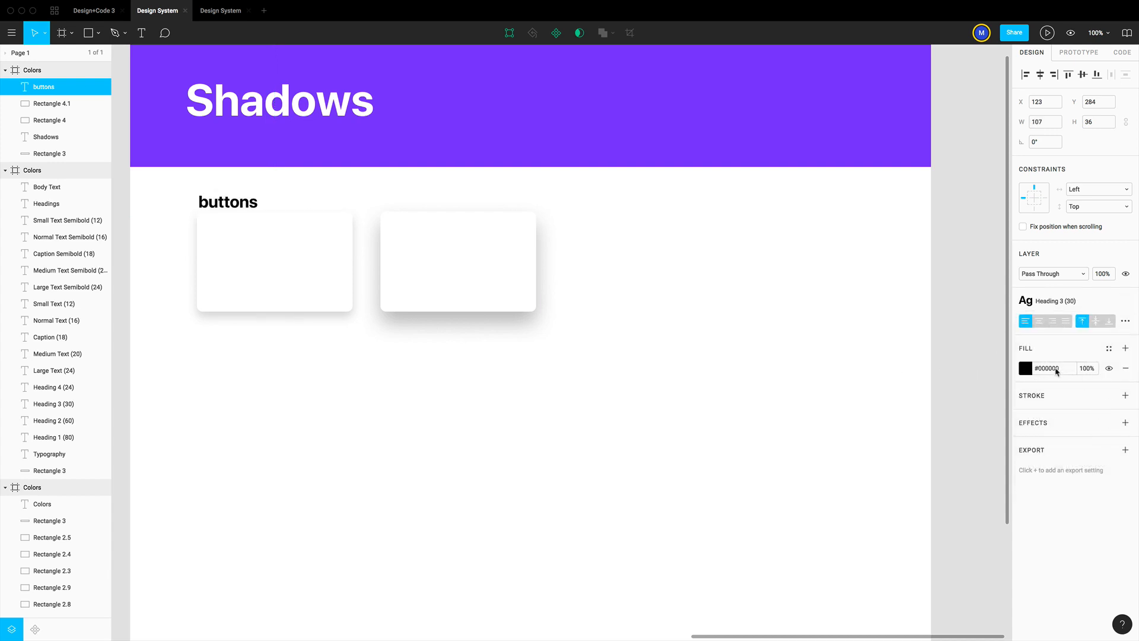
pyautogui.click(1109, 349)
pyautogui.click(1070, 391)
pyautogui.press('Escape')
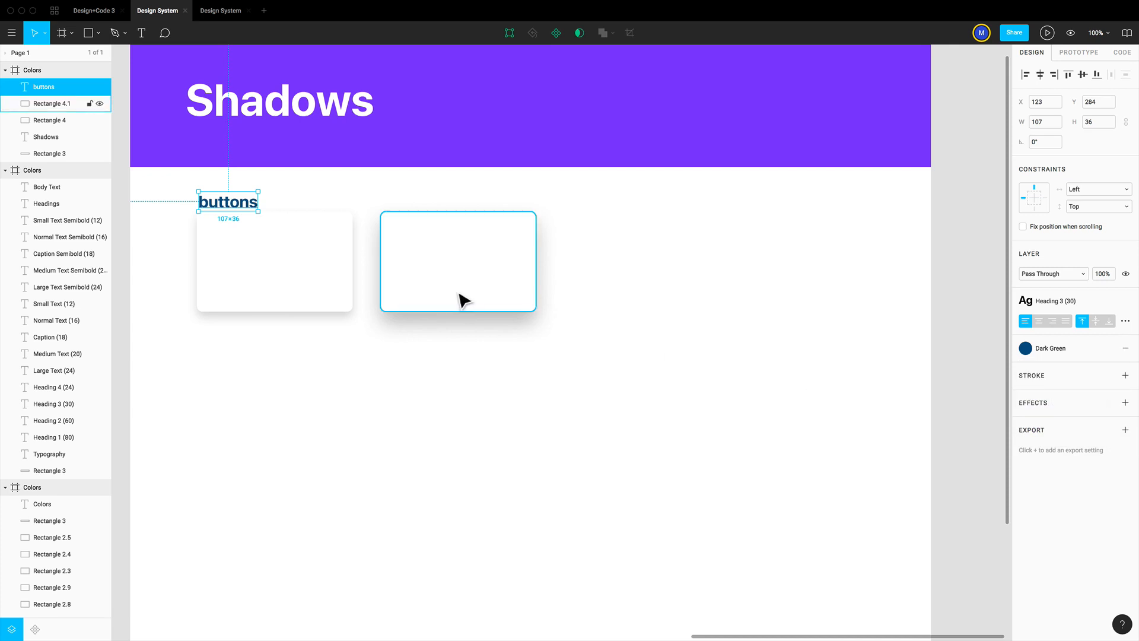
# Move both rectangles down to Y 364 and the buttons label down to Y 294.
pyautogui.click(509, 324)
pyautogui.moveTo(507, 317); pyautogui.dragTo(310, 288)
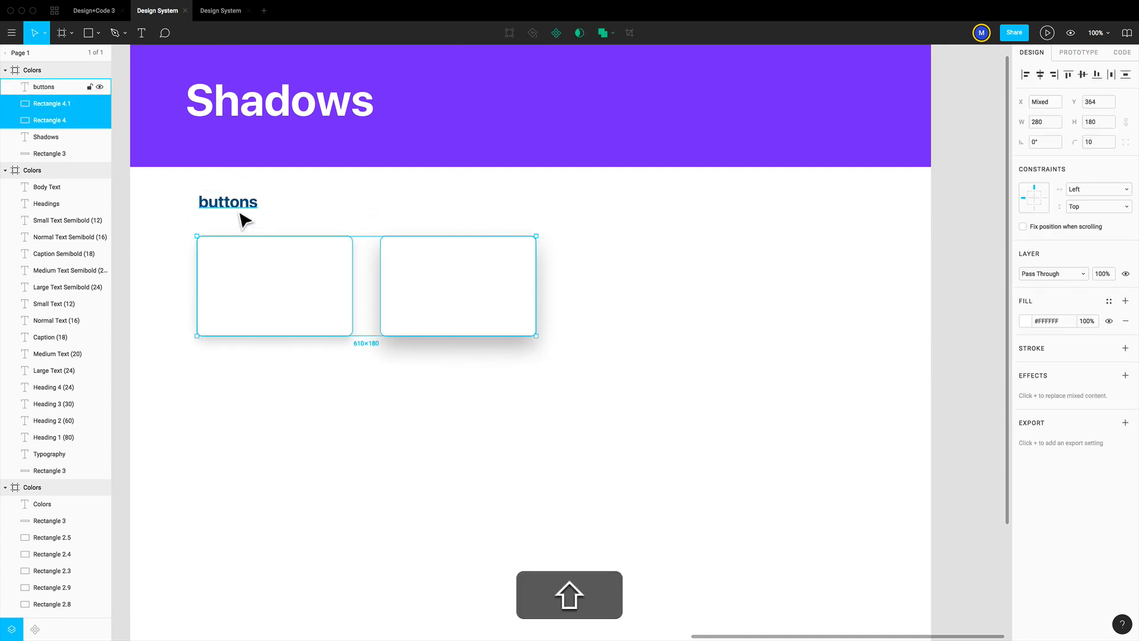
pyautogui.moveTo(239, 213); pyautogui.dragTo(238, 218)
# Capitalize the label as "Buttons" and place a copy of it below the rectangles at Y 630, reading "Cards".
pyautogui.doubleClick(214, 212)
pyautogui.write('B')
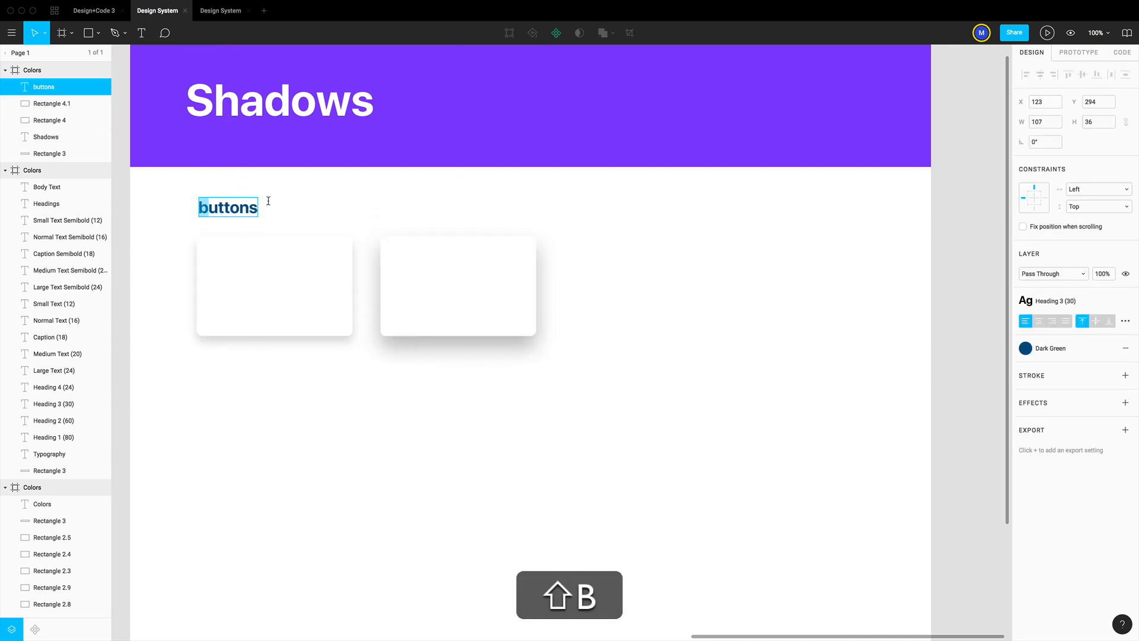
pyautogui.moveTo(239, 216); pyautogui.dragTo(235, 394)
pyautogui.doubleClick(235, 393)
pyautogui.write('Cards')
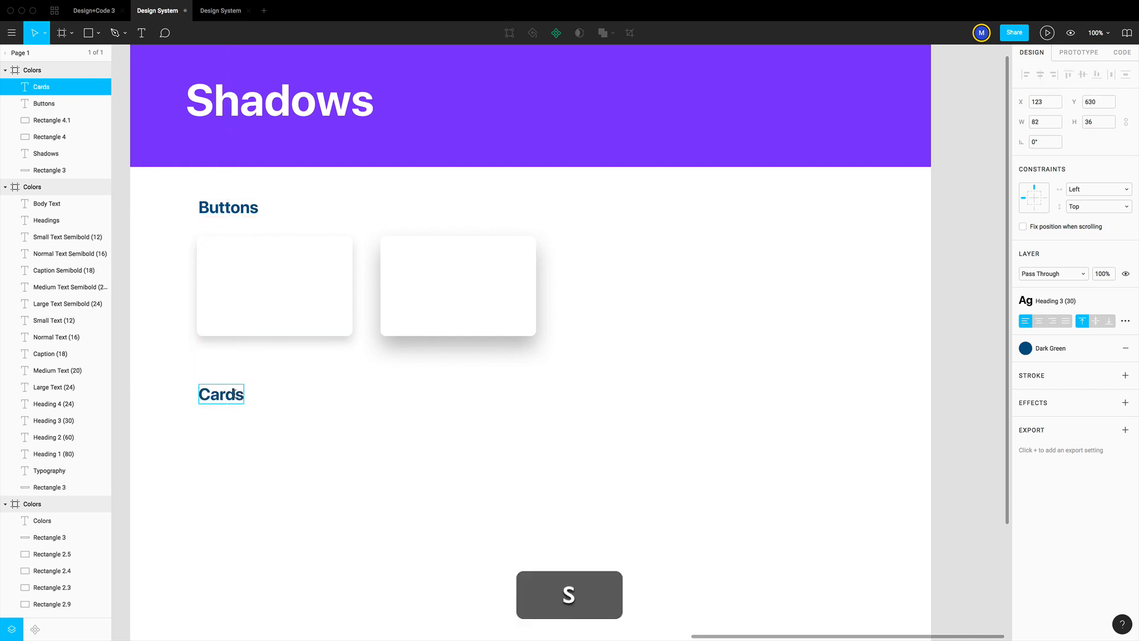
pyautogui.press('Escape')
# Duplicate both Buttons rectangles below the Cards label at Y 700.
pyautogui.click(305, 322)
pyautogui.keyDown('shift'); pyautogui.click(514, 323); pyautogui.keyUp('shift')
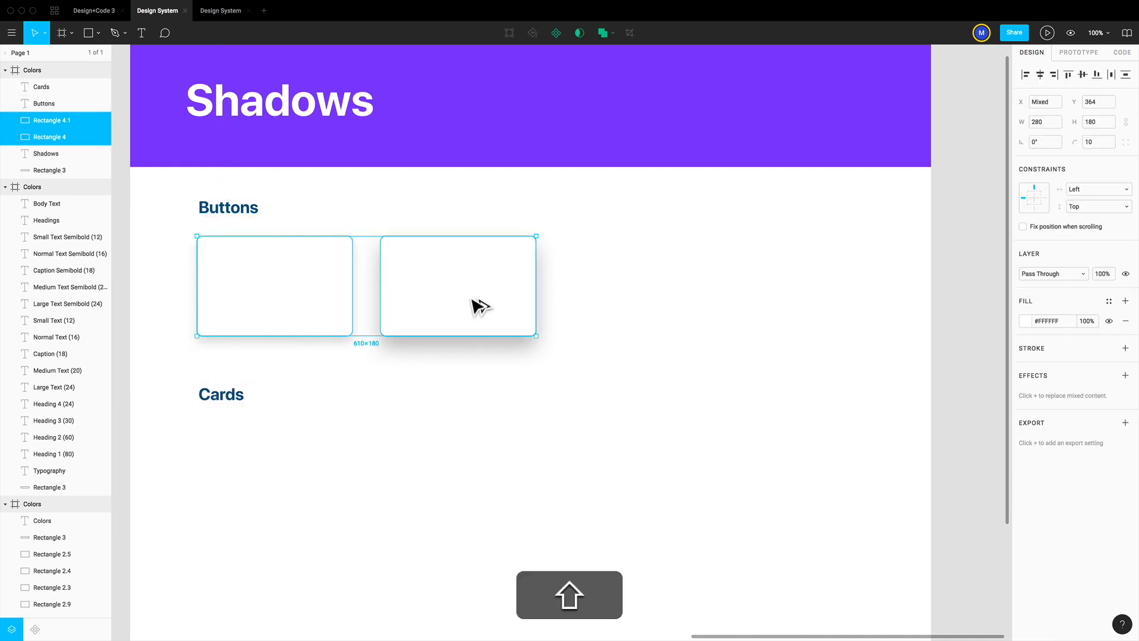
pyautogui.moveTo(479, 305); pyautogui.dragTo(471, 491)
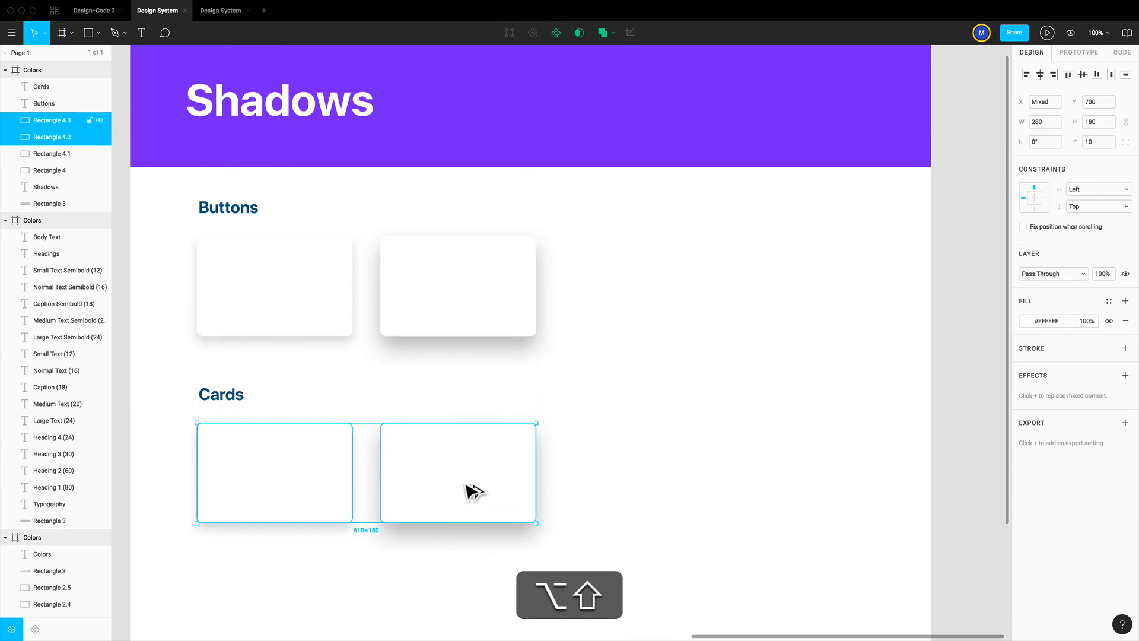
pyautogui.click(690, 440)
# Set the first Cards rectangle's drop shadow to blur 30 and Y offset 15.
pyautogui.scroll(-5, 358, 383)
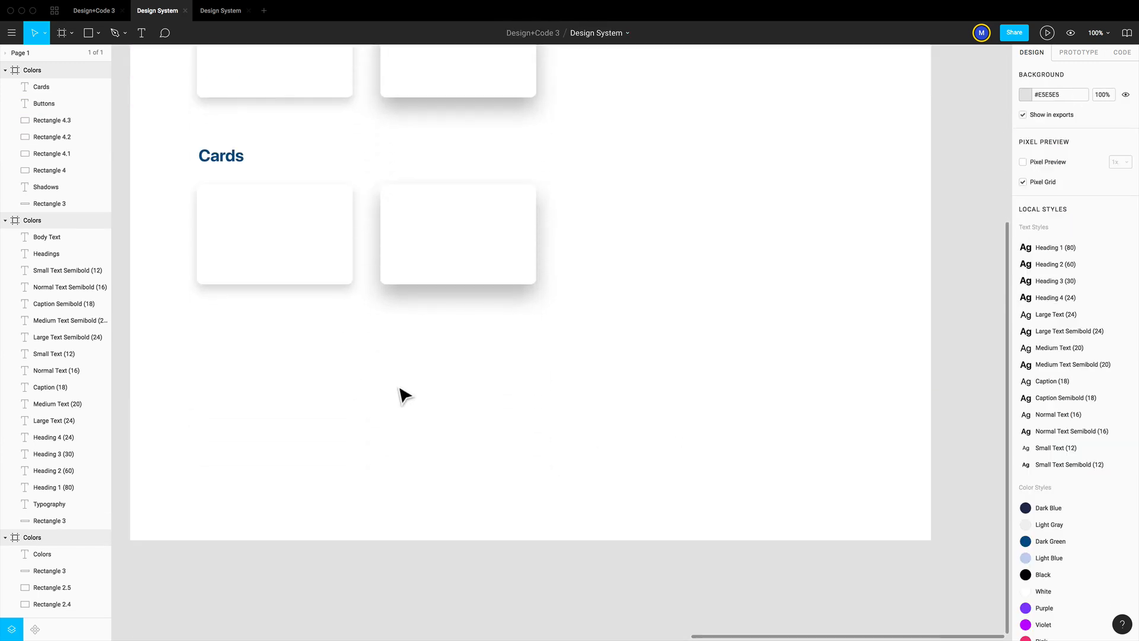
pyautogui.keyDown('super'); pyautogui.click(335, 276); pyautogui.keyUp('super')
pyautogui.click(1026, 397)
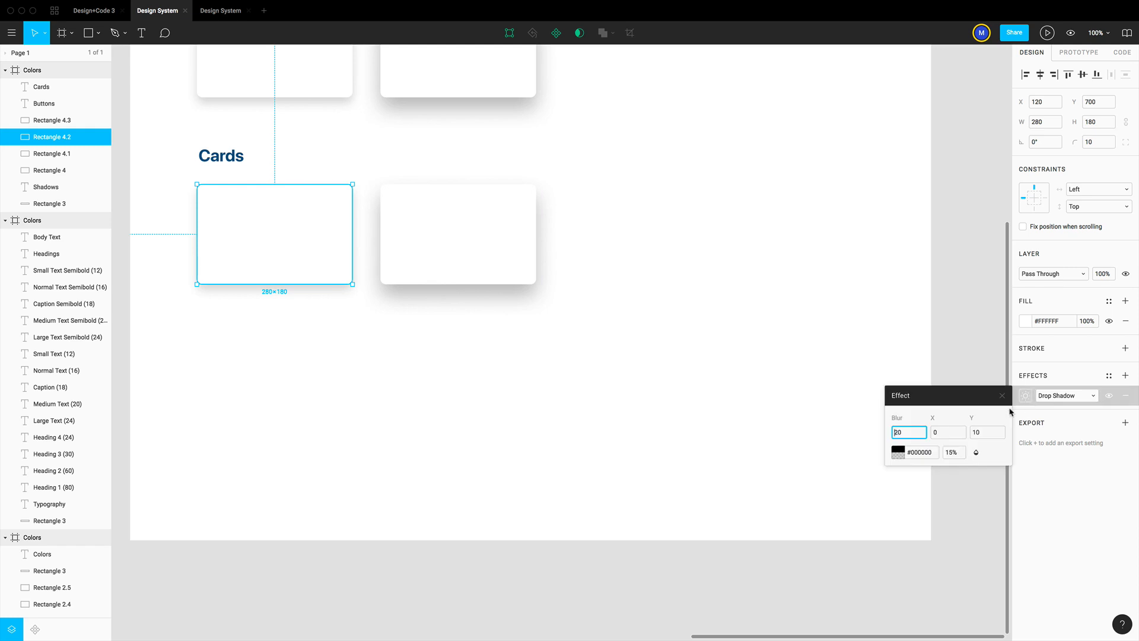
pyautogui.write('30')
pyautogui.press('Return')
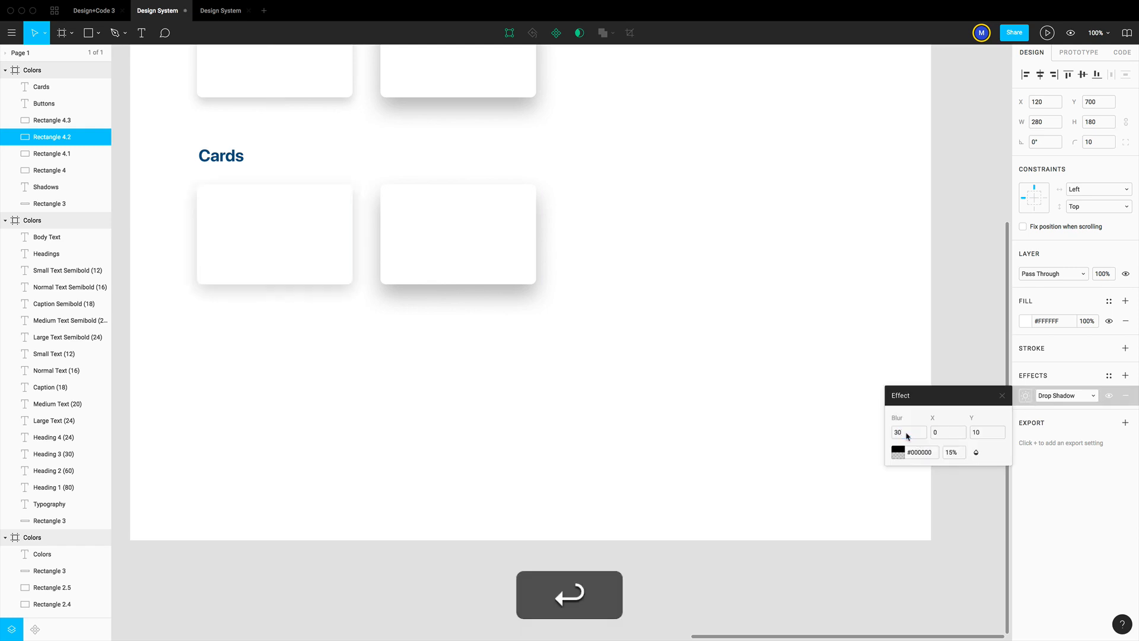
pyautogui.click(985, 433)
pyautogui.write('15')
pyautogui.press('Return')
# Set the second Cards rectangle's drop shadow to blur 60 and Y offset 30.
pyautogui.keyDown('super'); pyautogui.click(521, 262); pyautogui.keyUp('super')
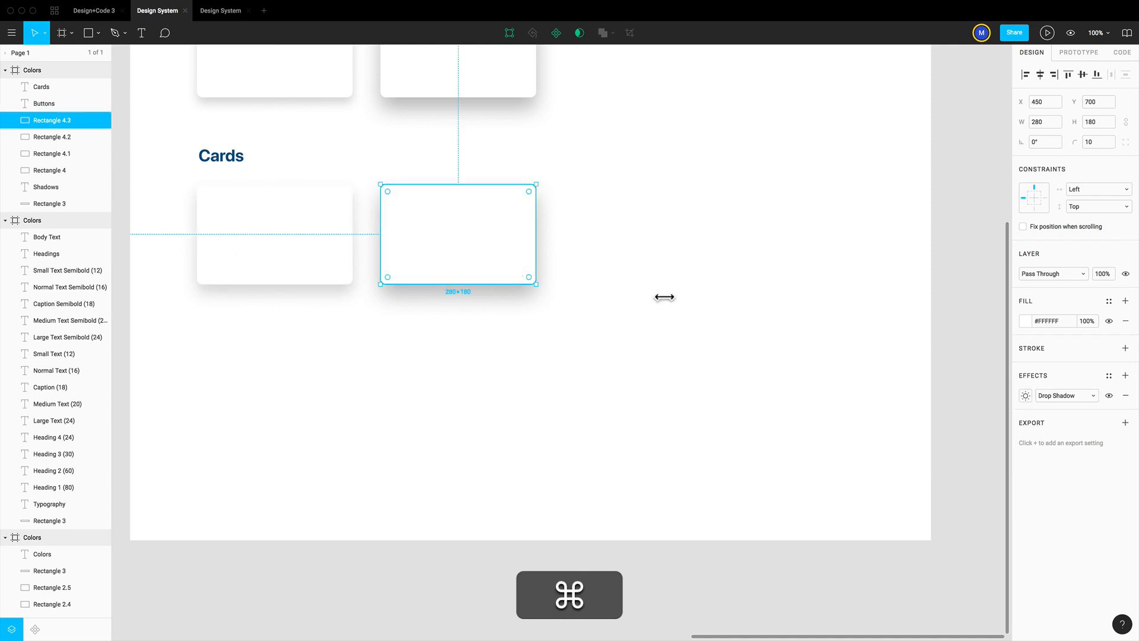
pyautogui.click(1026, 397)
pyautogui.write('60')
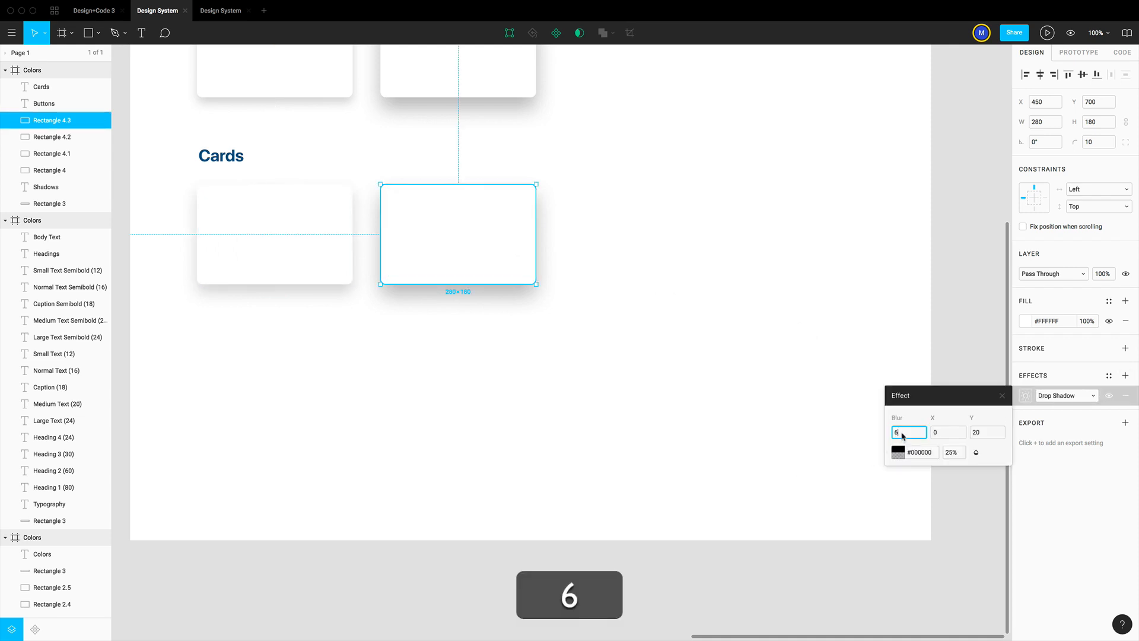
pyautogui.press('Return')
pyautogui.click(980, 433)
pyautogui.write('30')
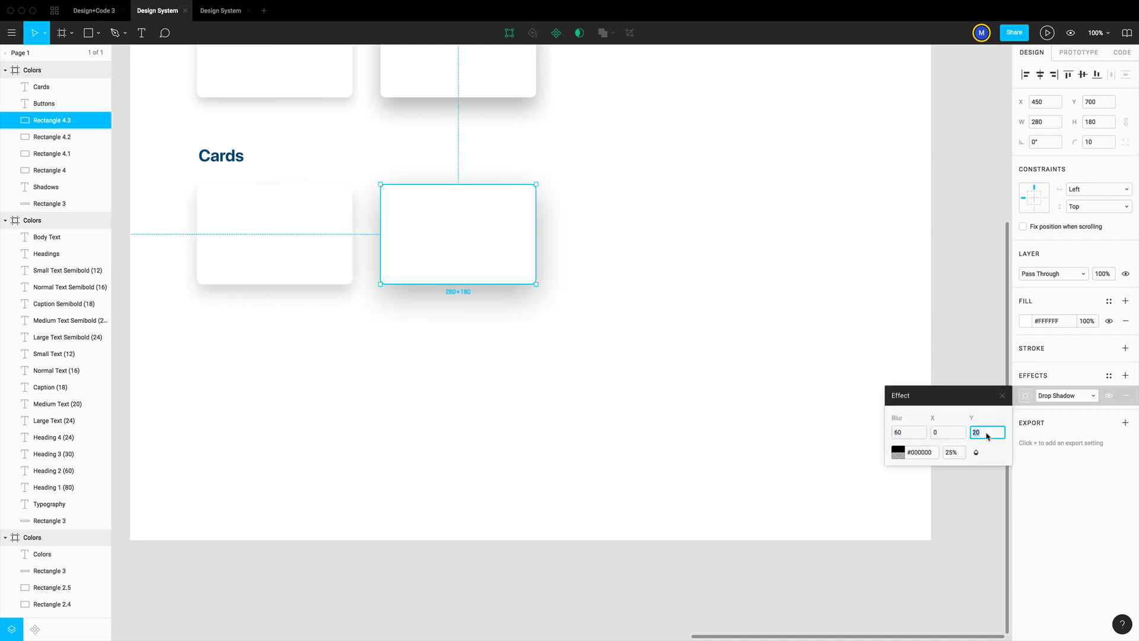
pyautogui.press('Return')
# Save the first Buttons rectangle's drop shadow as an effect style named "Button Shadow 1".
pyautogui.hotkey('shift', 'Return')
pyautogui.press('Tab')
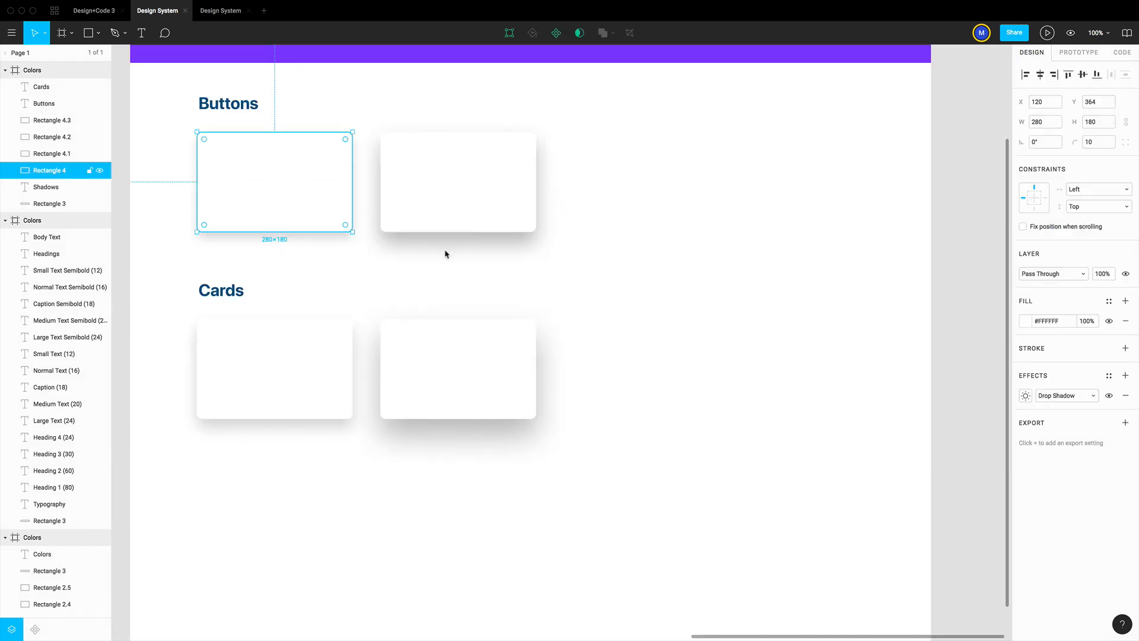
pyautogui.click(1109, 378)
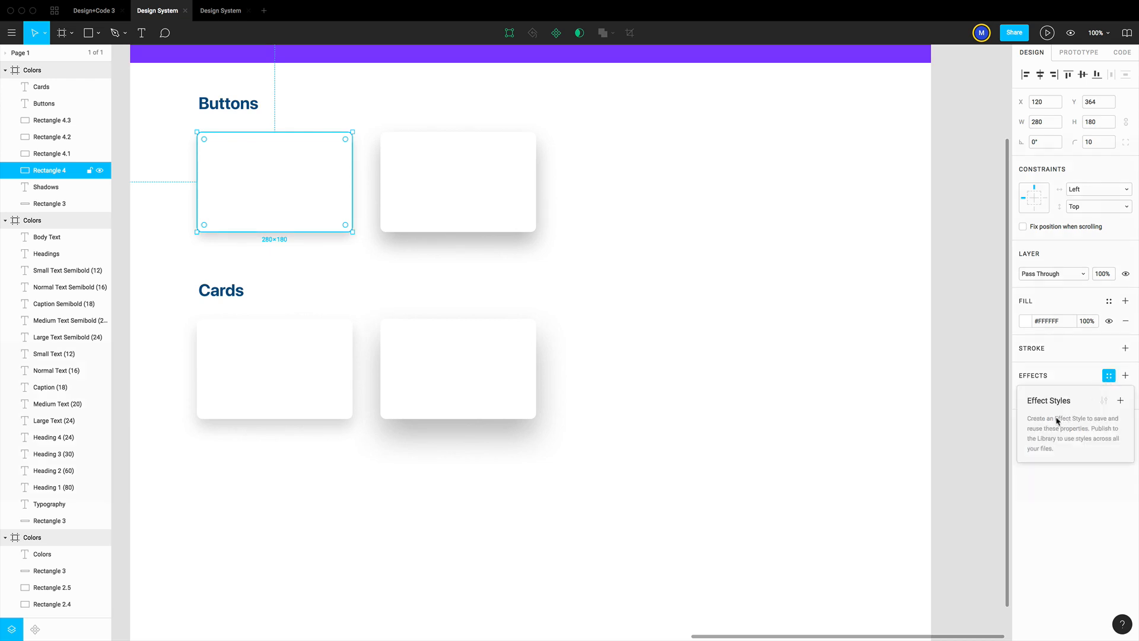
pyautogui.click(1120, 402)
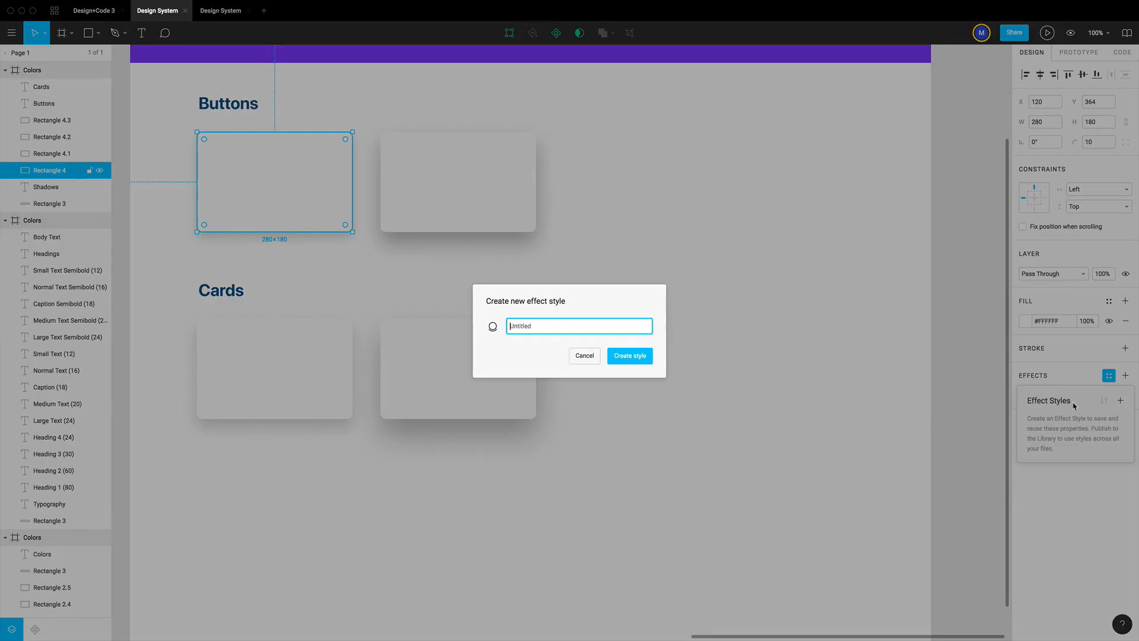
pyautogui.write('Button Shadow 1')
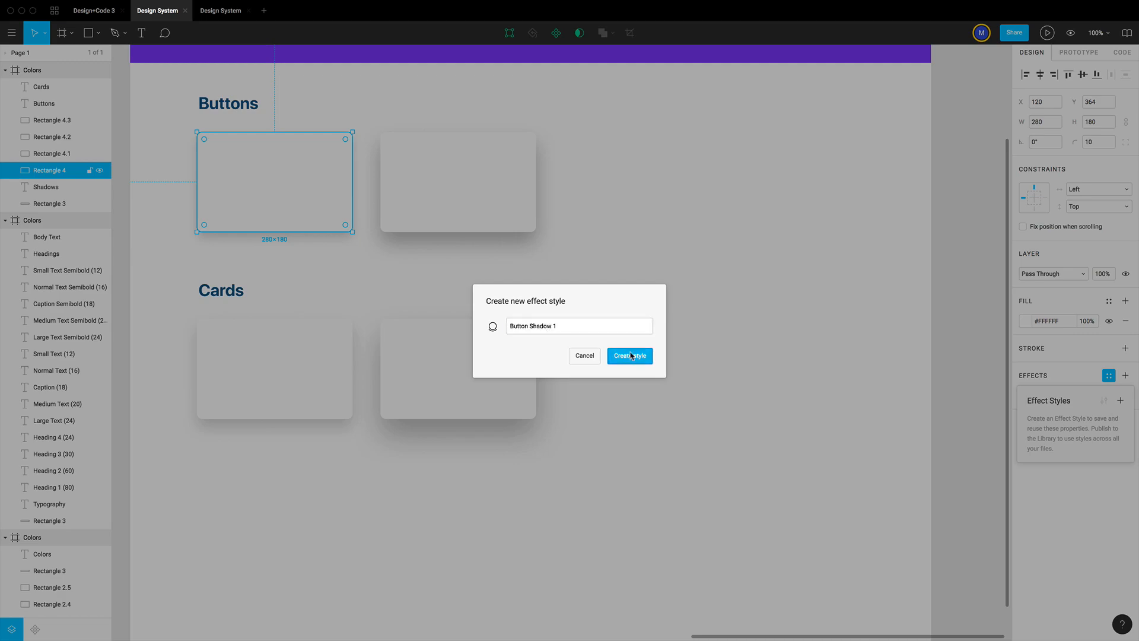
pyautogui.press('Return')
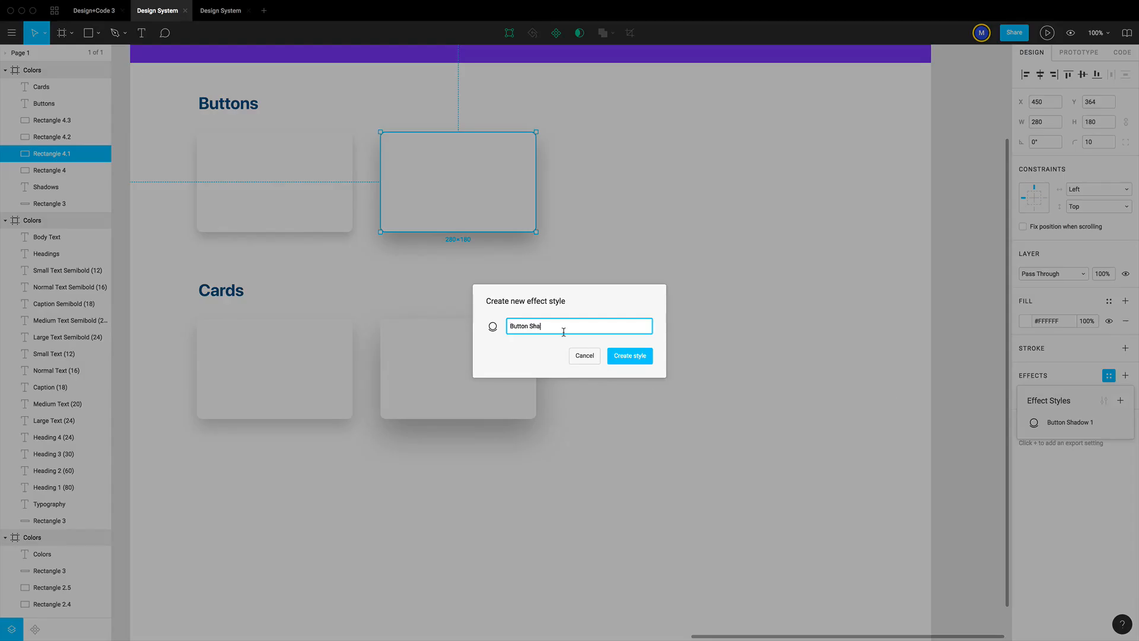
# Save the second Buttons rectangle's shadow as effect style "Button Shadow 2" and the first Cards rectangle's as "Card Shadow 1".
pyautogui.write('dow 2')
pyautogui.press('Return')
pyautogui.click(344, 338)
pyautogui.click(1109, 375)
pyautogui.click(1120, 400)
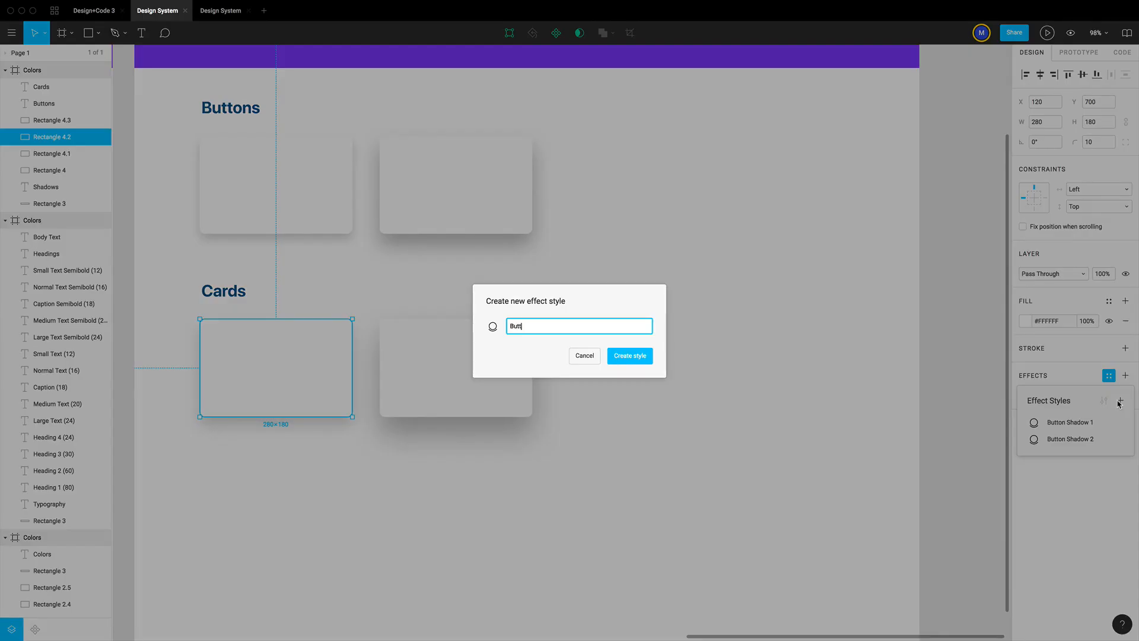
pyautogui.write('Card Shadow 1')
pyautogui.press('Return')
# Save the second Cards rectangle's drop shadow as an effect style named "Card Shadow 2".
pyautogui.click(510, 391)
pyautogui.click(1109, 375)
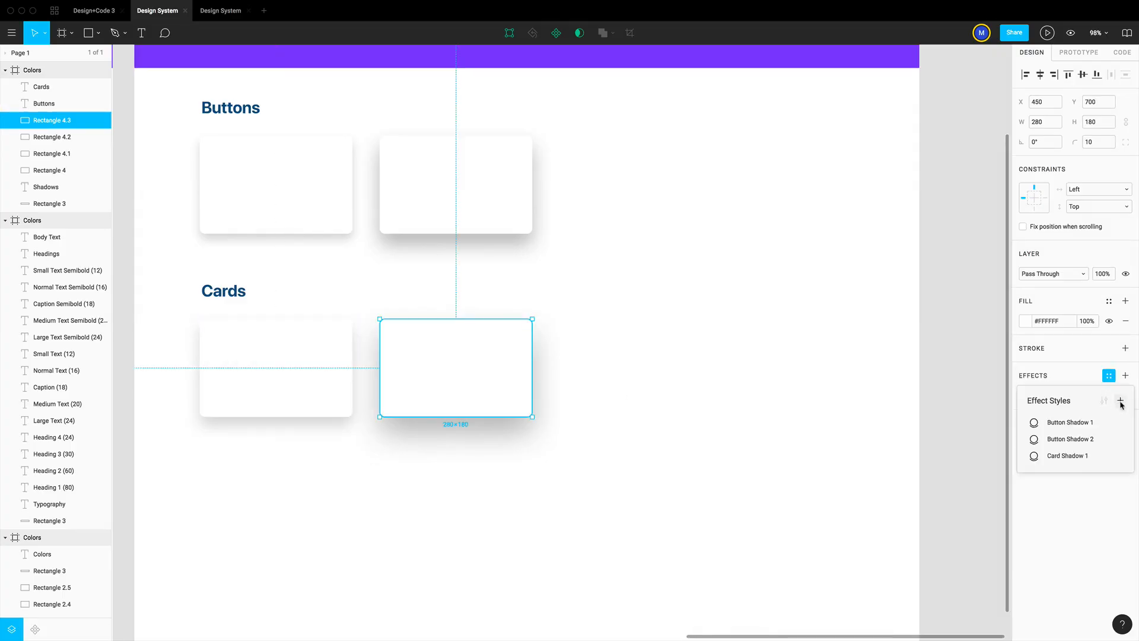
pyautogui.click(1120, 401)
pyautogui.click(613, 357)
# Check which effect style is applied to each of the two Buttons rectangles.
pyautogui.click(703, 397)
pyautogui.scroll(3, 704, 397)
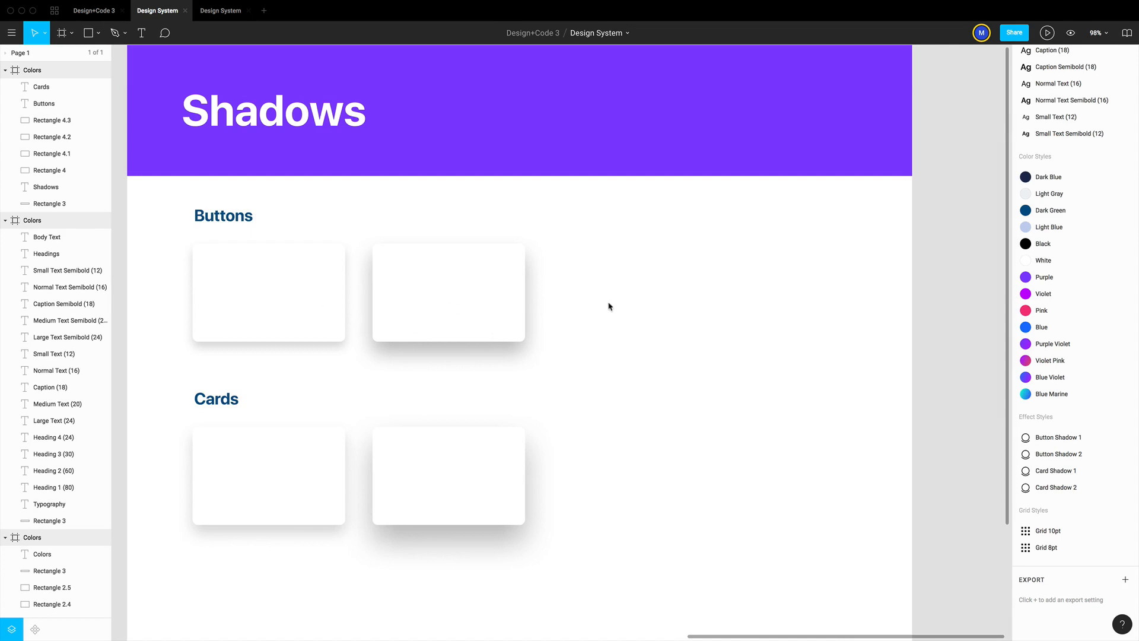
pyautogui.click(309, 303)
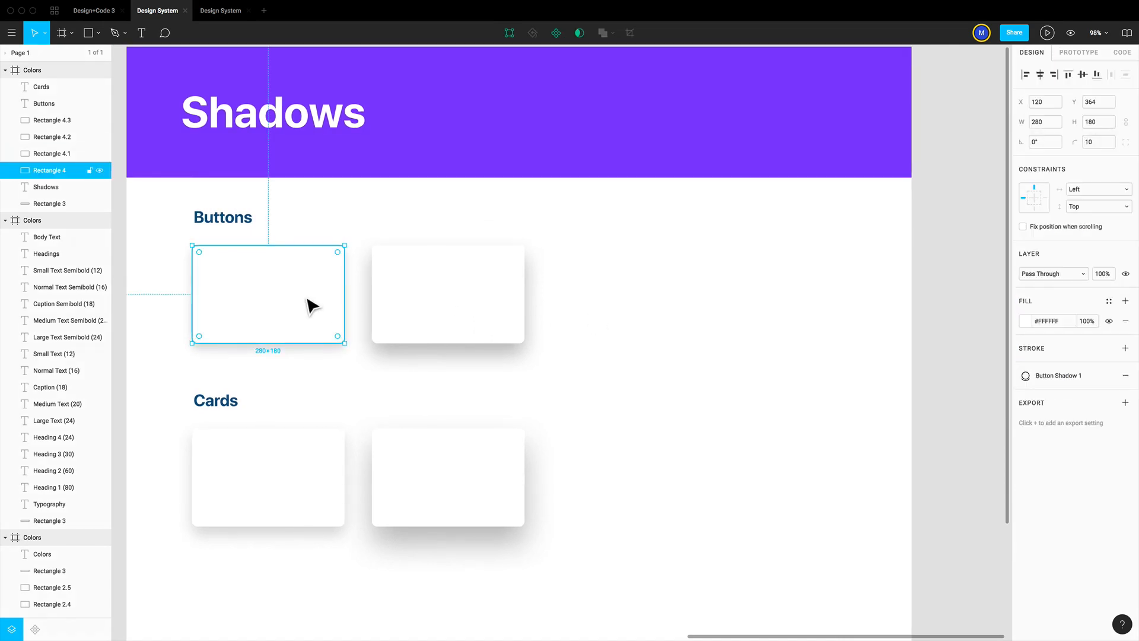
pyautogui.click(417, 345)
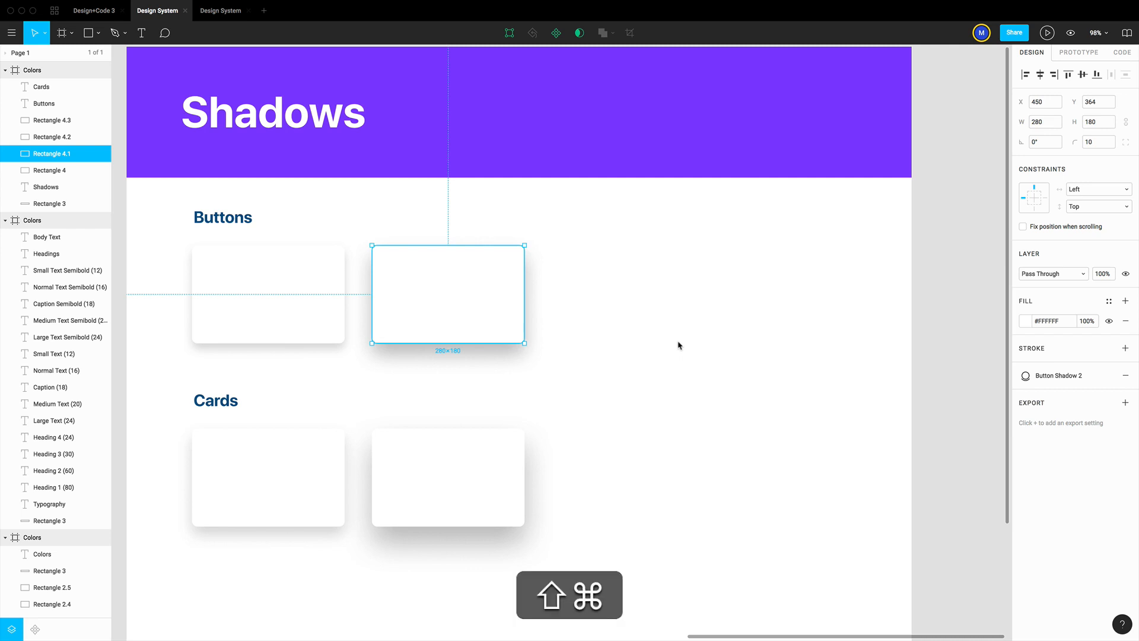
# Rename the frame containing the shadow samples from "Colors" to "Shadows".
pyautogui.scroll(3, 416, 214)
pyautogui.click(395, 128)
pyautogui.scroll(-1, 394, 126)
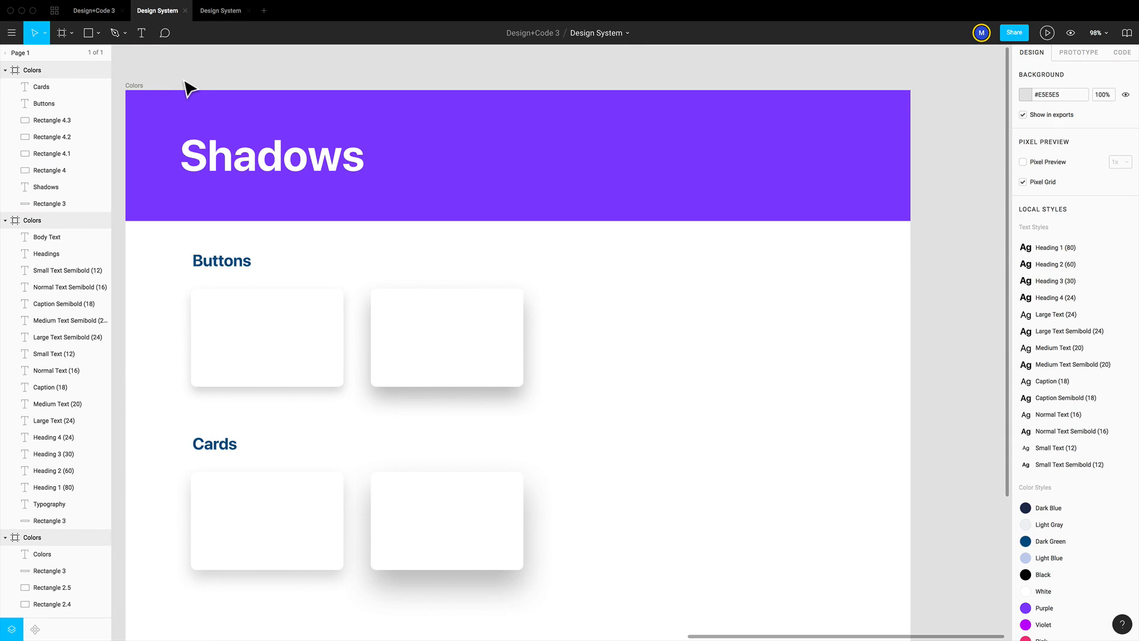
pyautogui.click(138, 87)
pyautogui.doubleClick(59, 71)
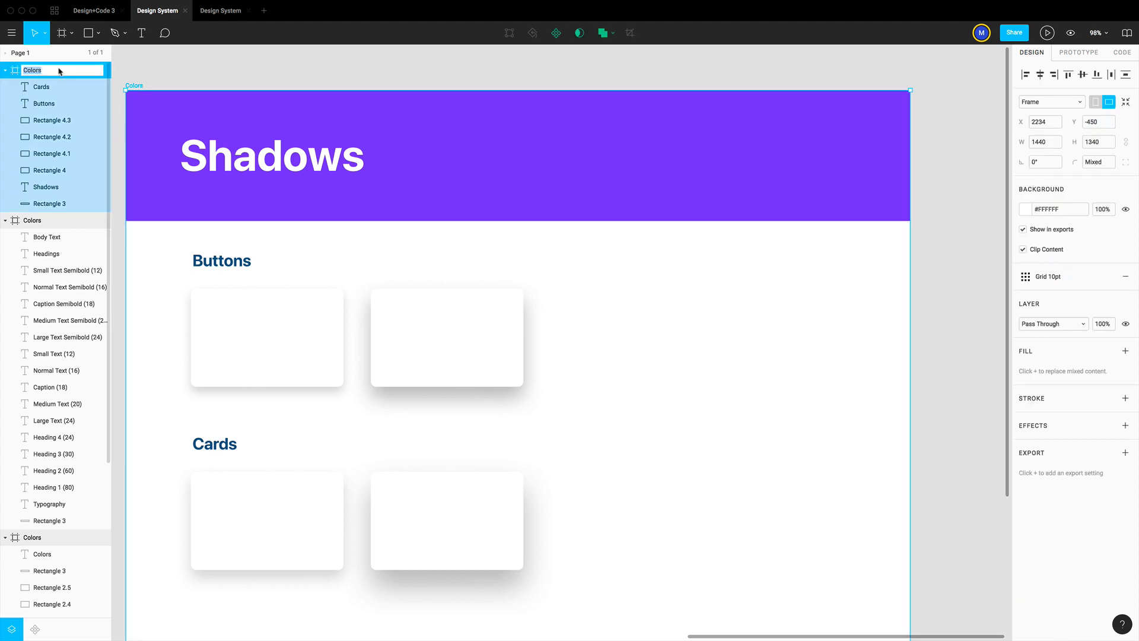
pyautogui.write('Shadows')
pyautogui.press('Return')
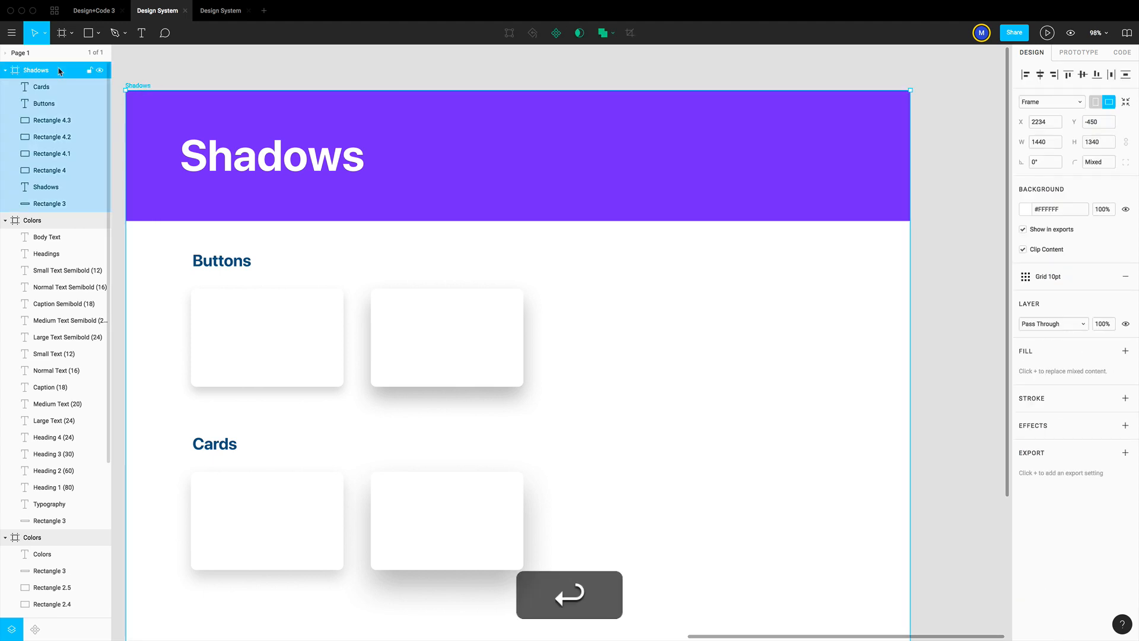
# Duplicate the Shadows frame and rename the copy "Assets".
pyautogui.click(152, 83)
pyautogui.click(146, 86)
pyautogui.press('super+d')
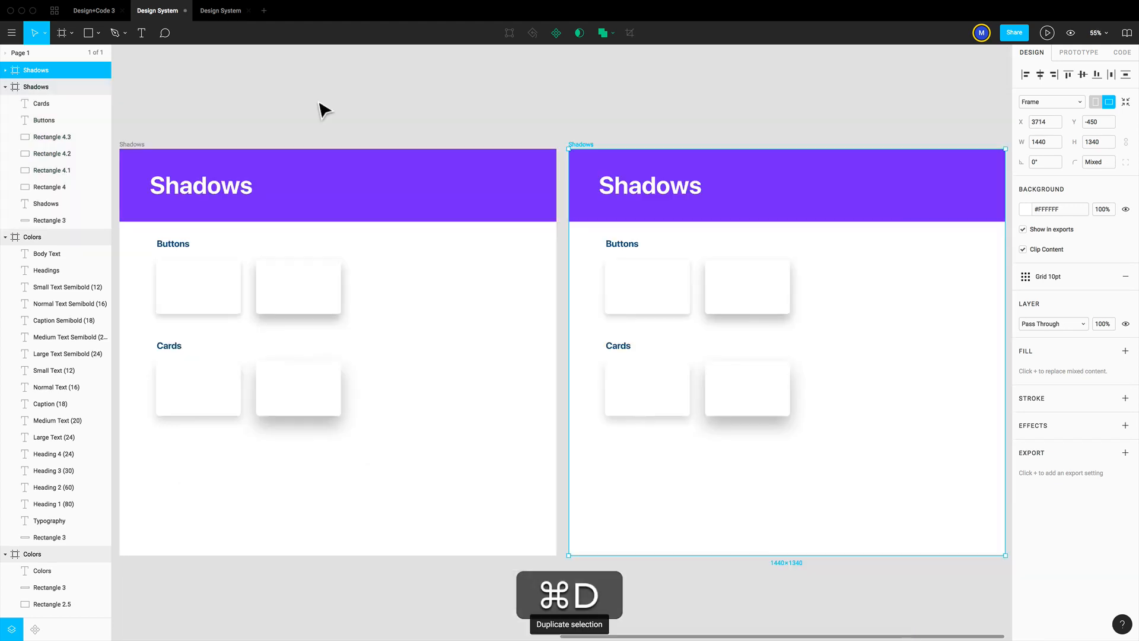
pyautogui.doubleClick(92, 74)
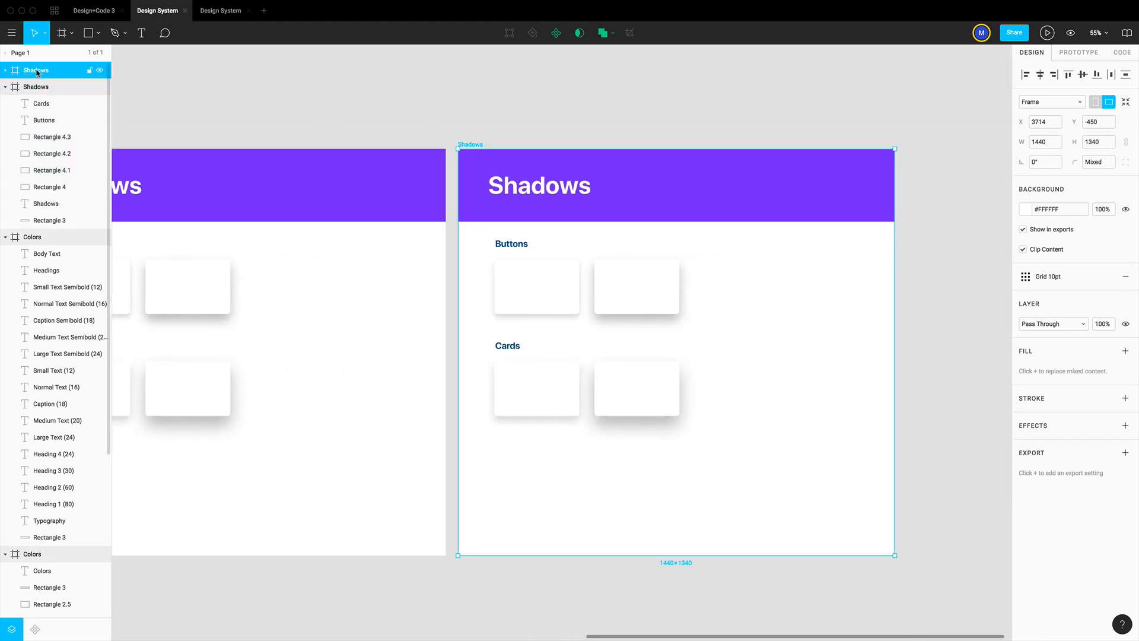
pyautogui.write('Assets\\')
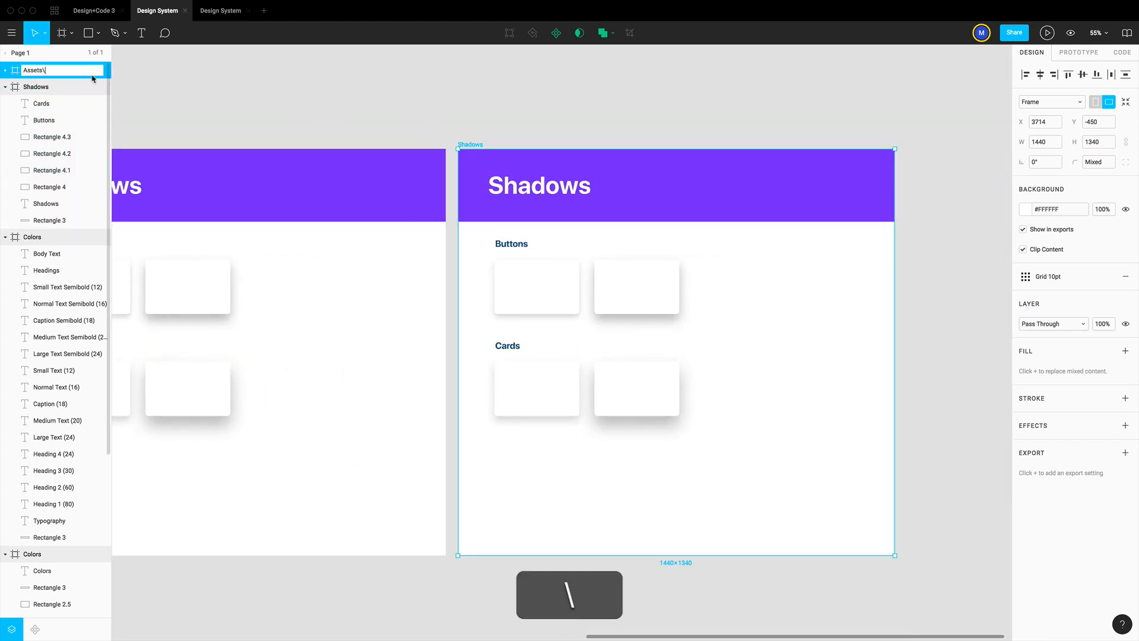
pyautogui.press('BackSpace')
pyautogui.press('Return')
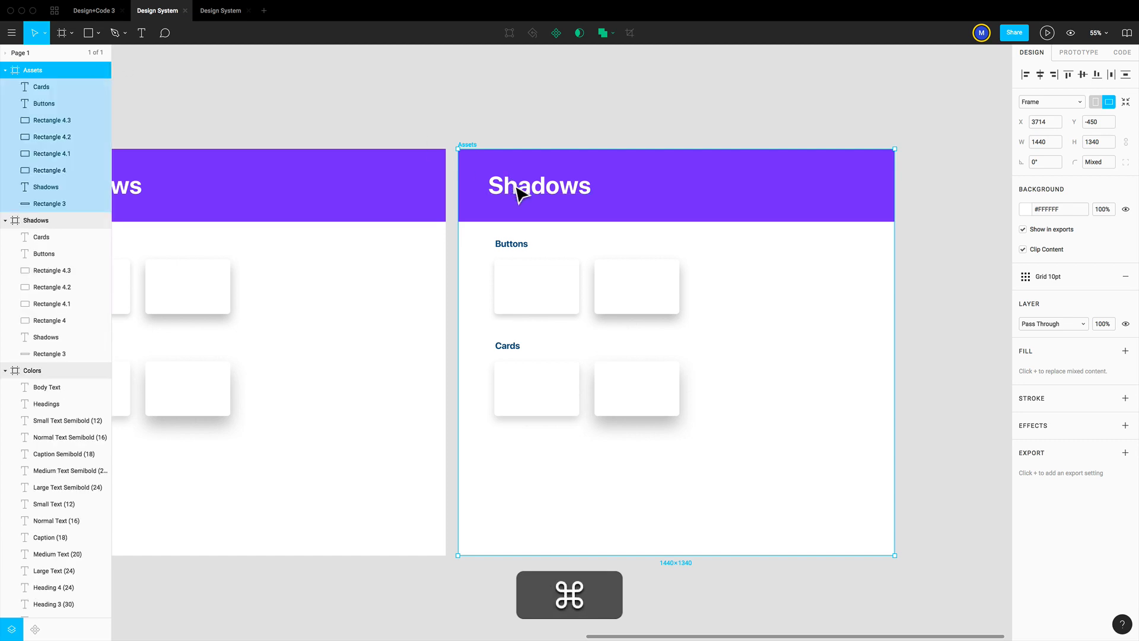
# Change the duplicated frame's header title text to "Assets".
pyautogui.keyDown('super'); pyautogui.click(516, 186); pyautogui.keyUp('super')
pyautogui.press('Return')
pyautogui.write('Assets')
pyautogui.press('Escape')
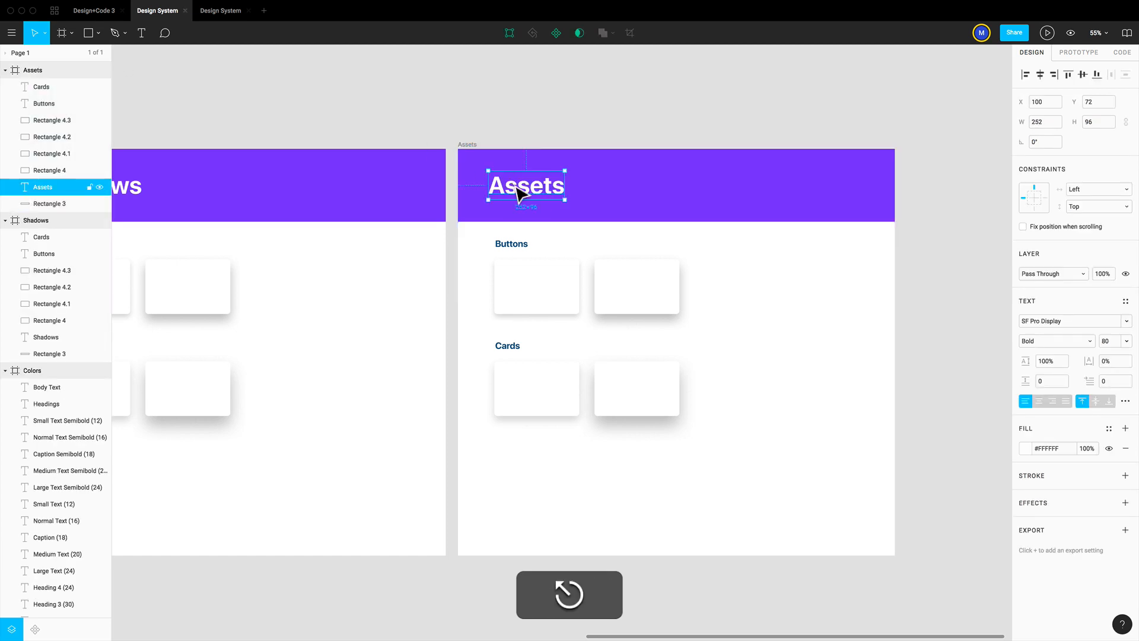
# Delete the Buttons and Cards labels and all four rectangles from the Assets frame.
pyautogui.moveTo(747, 417); pyautogui.dragTo(497, 238)
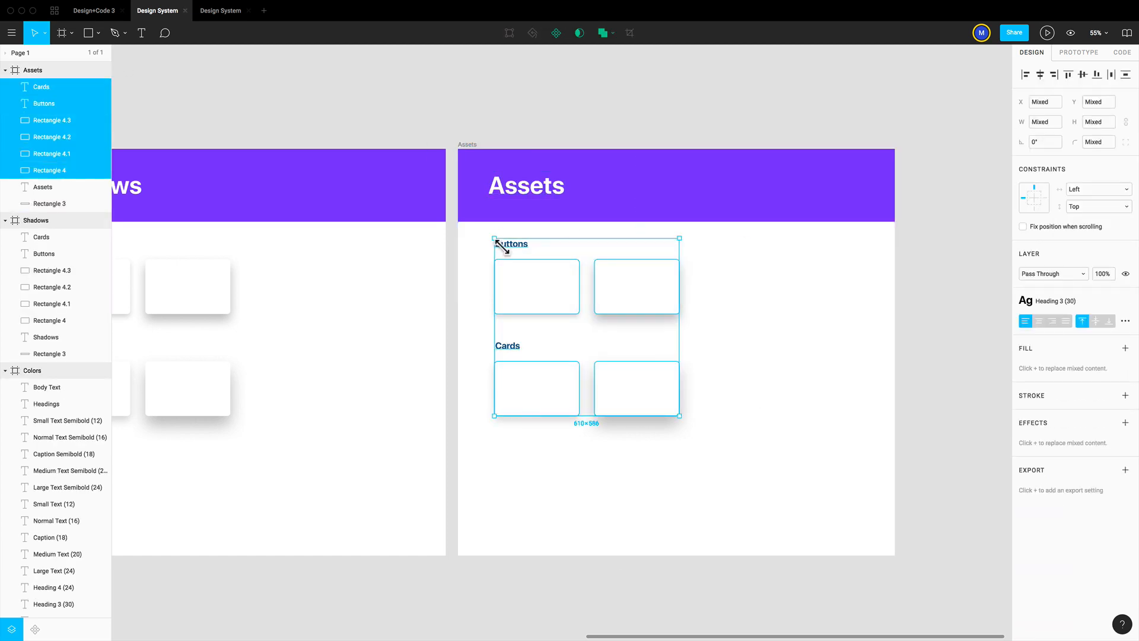
pyautogui.press('BackSpace')
pyautogui.hscroll(-2, 719, 291)
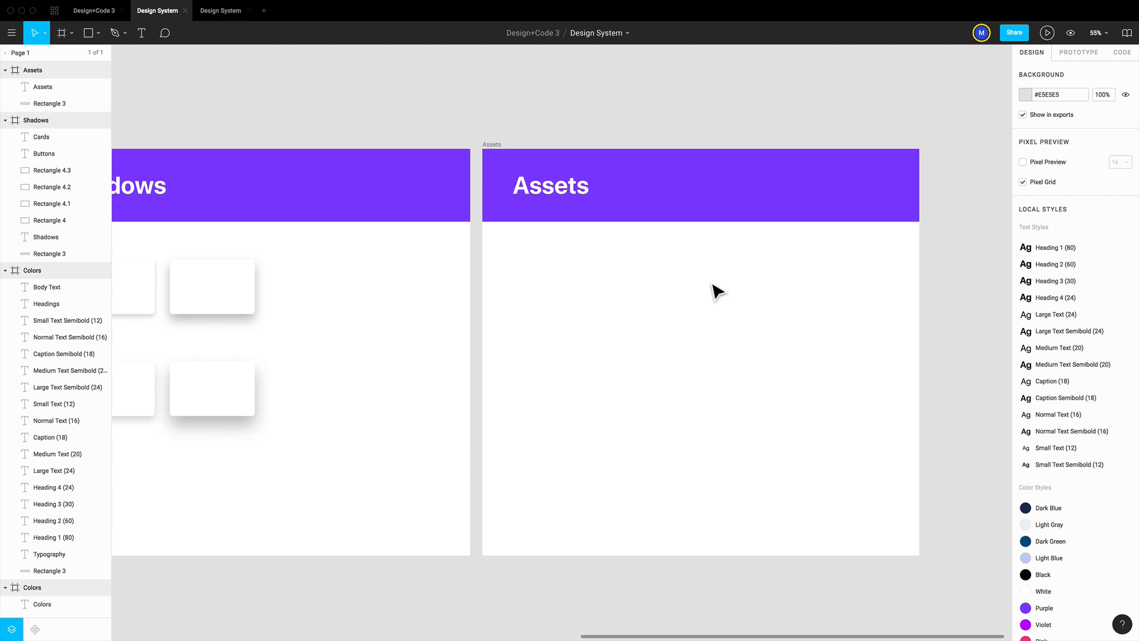
# Draw a 60 × 60 circle below the Assets header at X 100, Y 330.
pyautogui.press('super+equal')
pyautogui.hscroll(3, 715, 335)
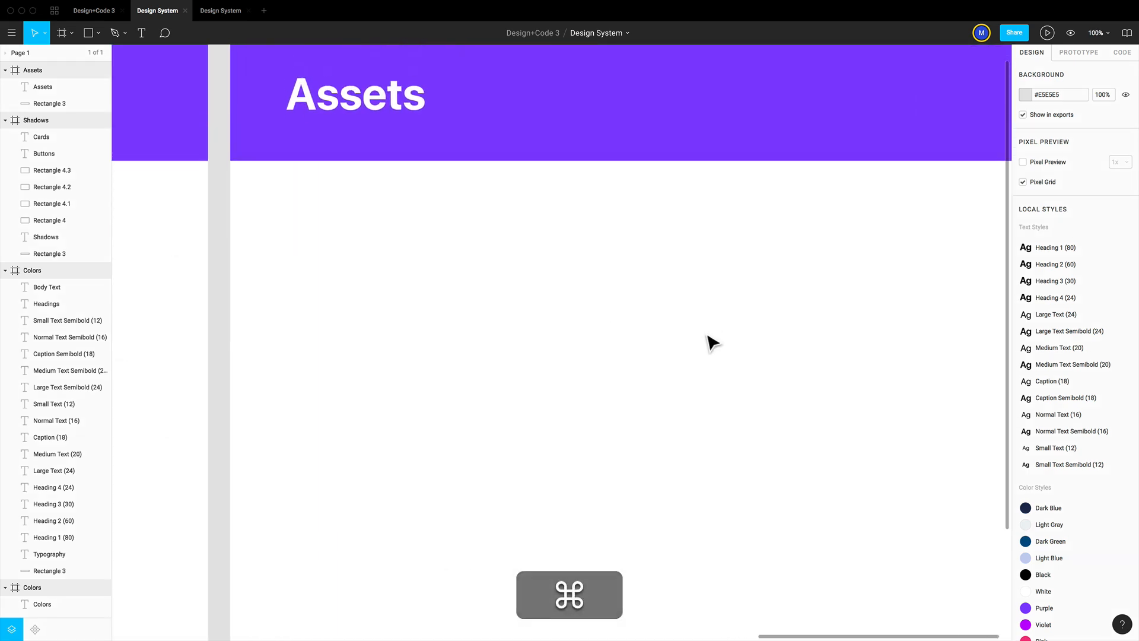
pyautogui.scroll(1, 424, 320)
pyautogui.press('o')
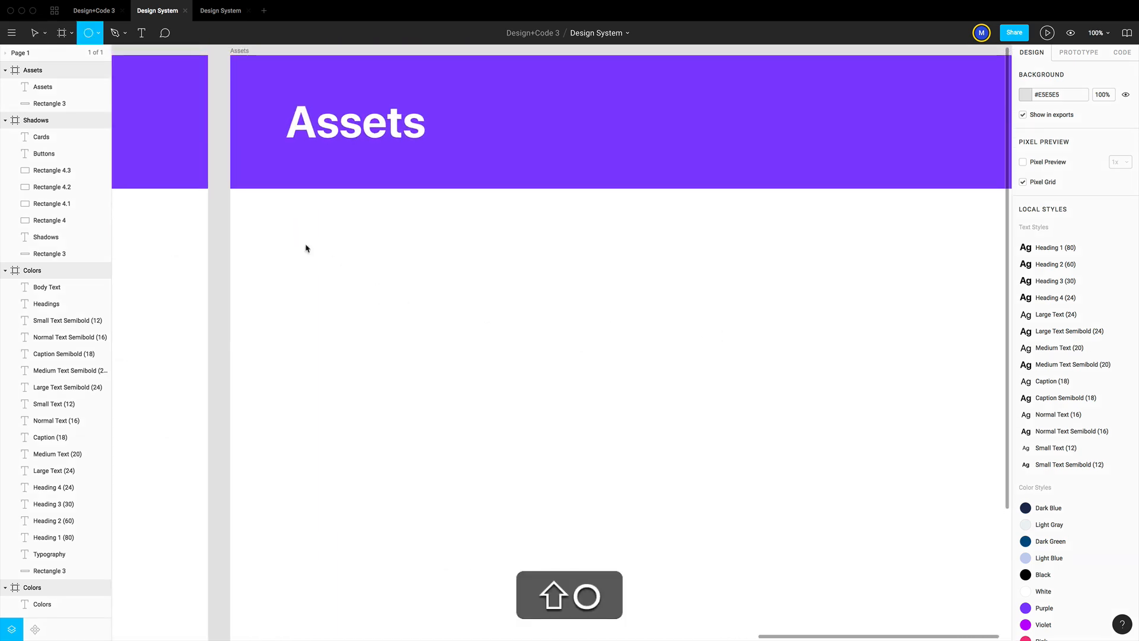
pyautogui.moveTo(291, 239); pyautogui.dragTo(336, 283)
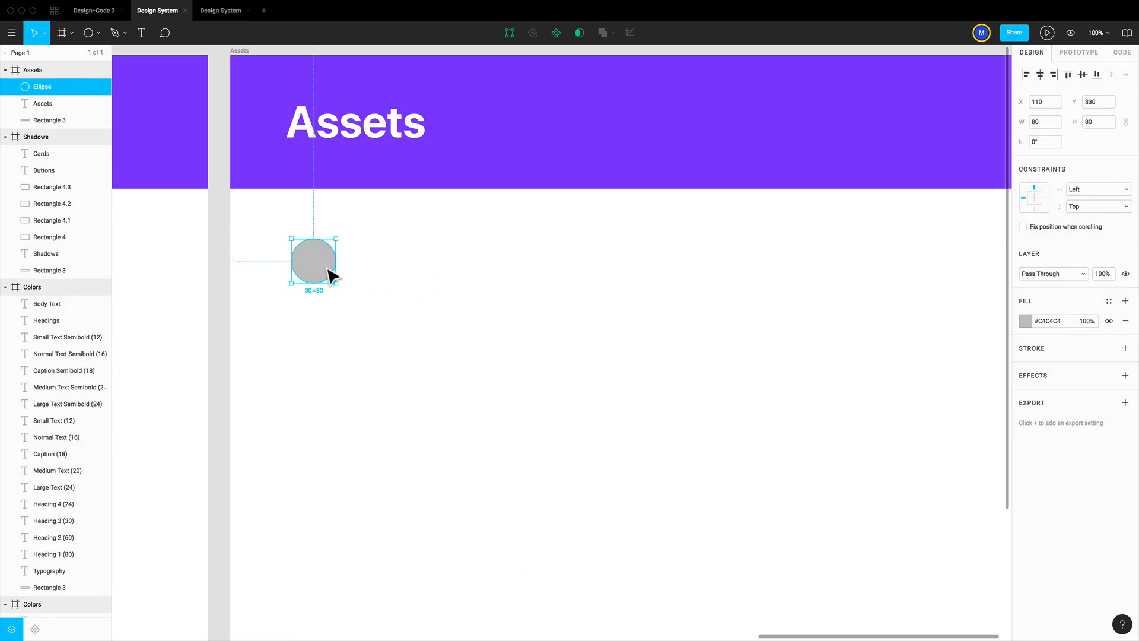
pyautogui.moveTo(343, 292); pyautogui.dragTo(308, 262)
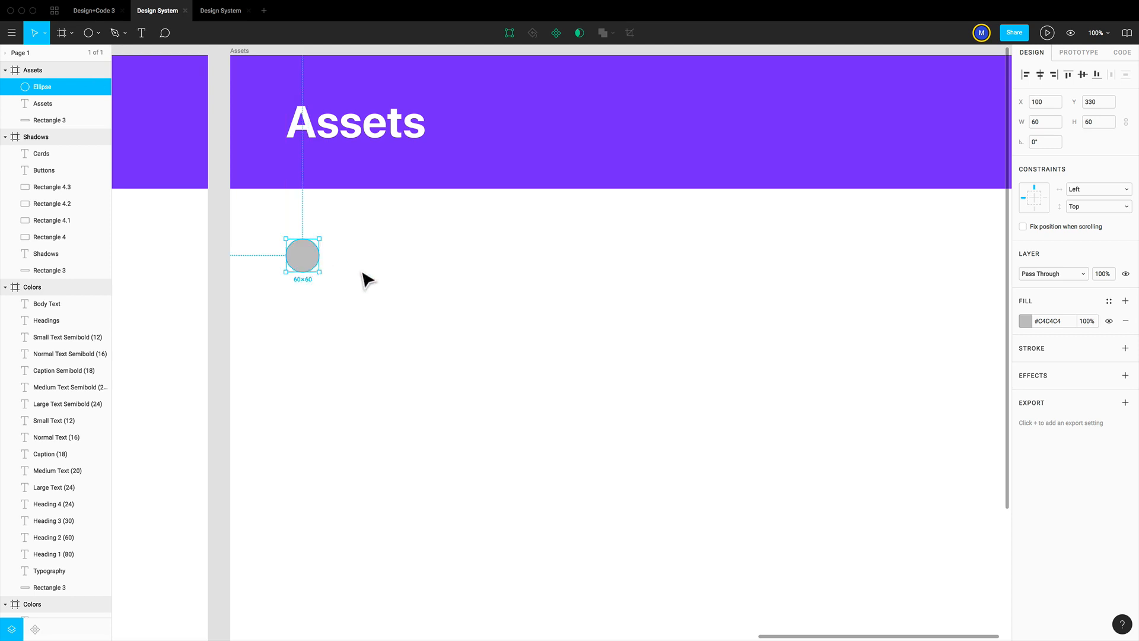
# Change the circle's fill to an image fill using avatar2.jpg.
pyautogui.click(1025, 321)
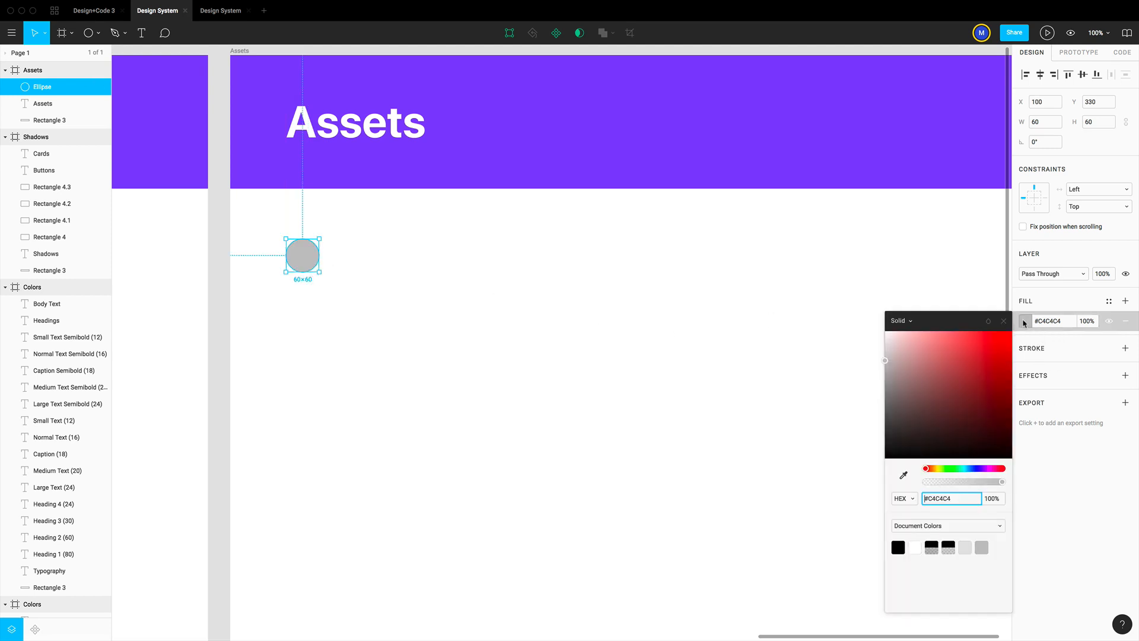
pyautogui.click(907, 325)
pyautogui.click(907, 385)
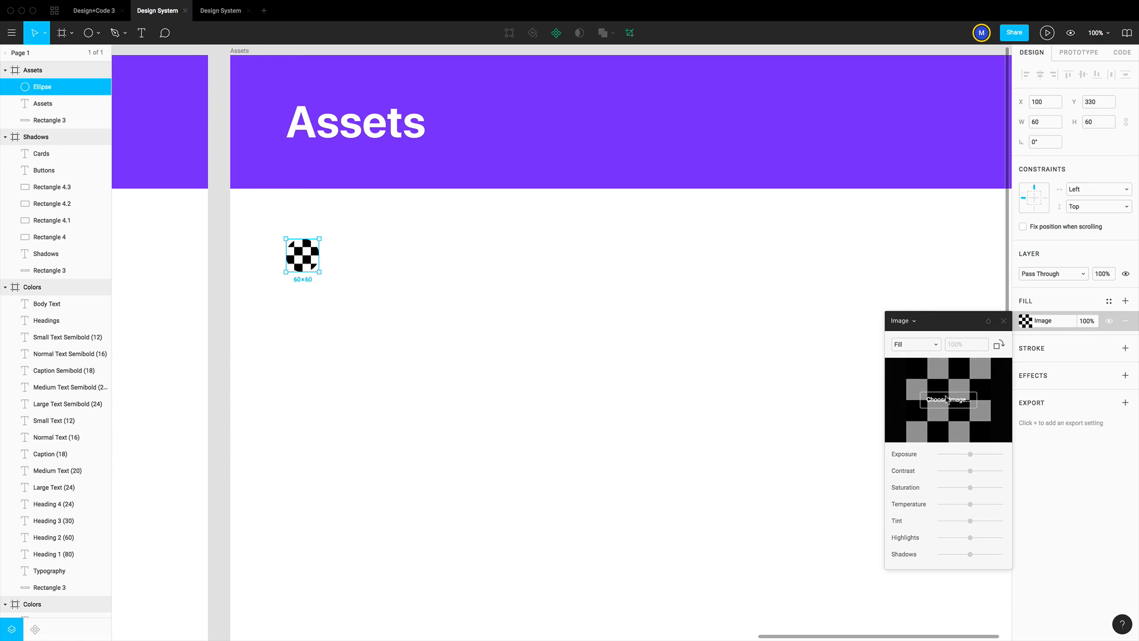
pyautogui.click(947, 399)
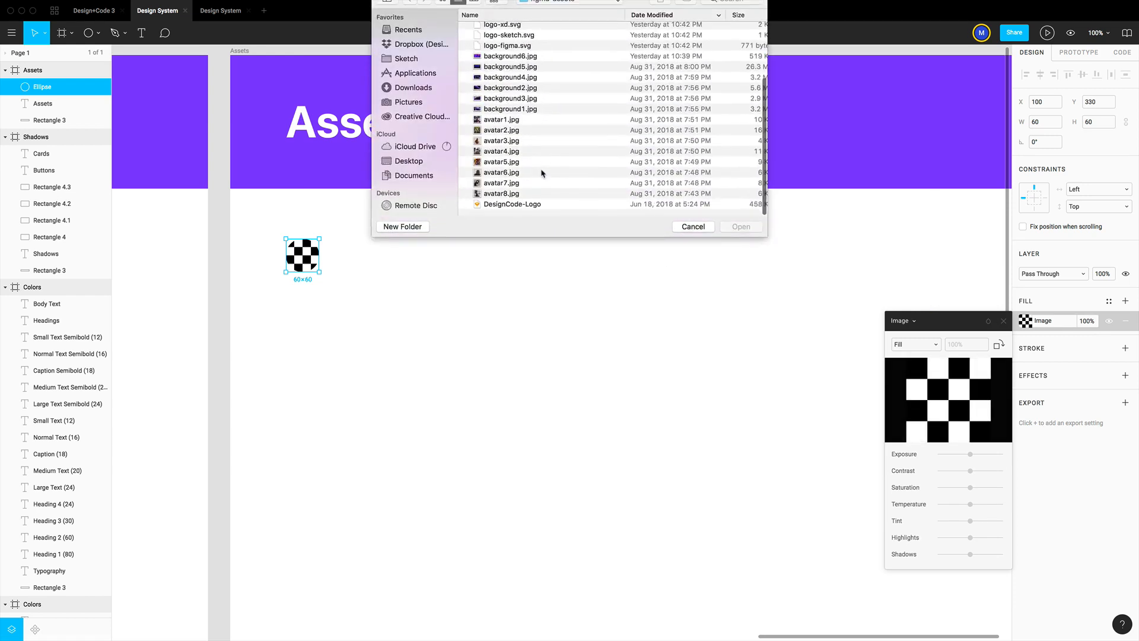
pyautogui.doubleClick(525, 131)
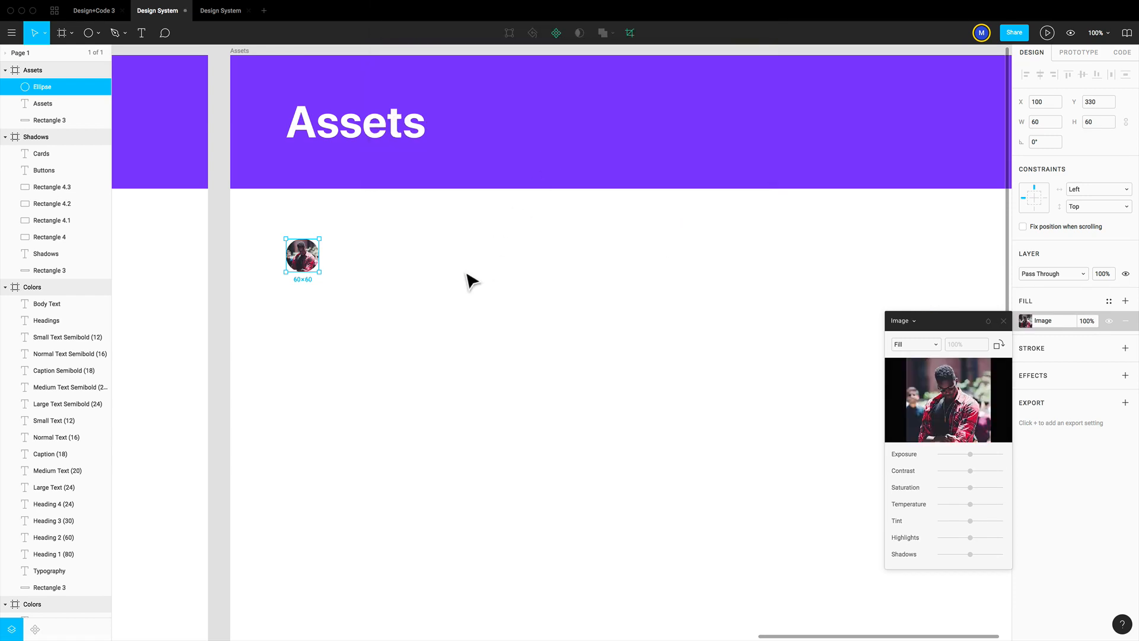
# Switch to Safari and generate random sample user profiles on uinames.com.
pyautogui.hotkey('ctrl', 'Left')
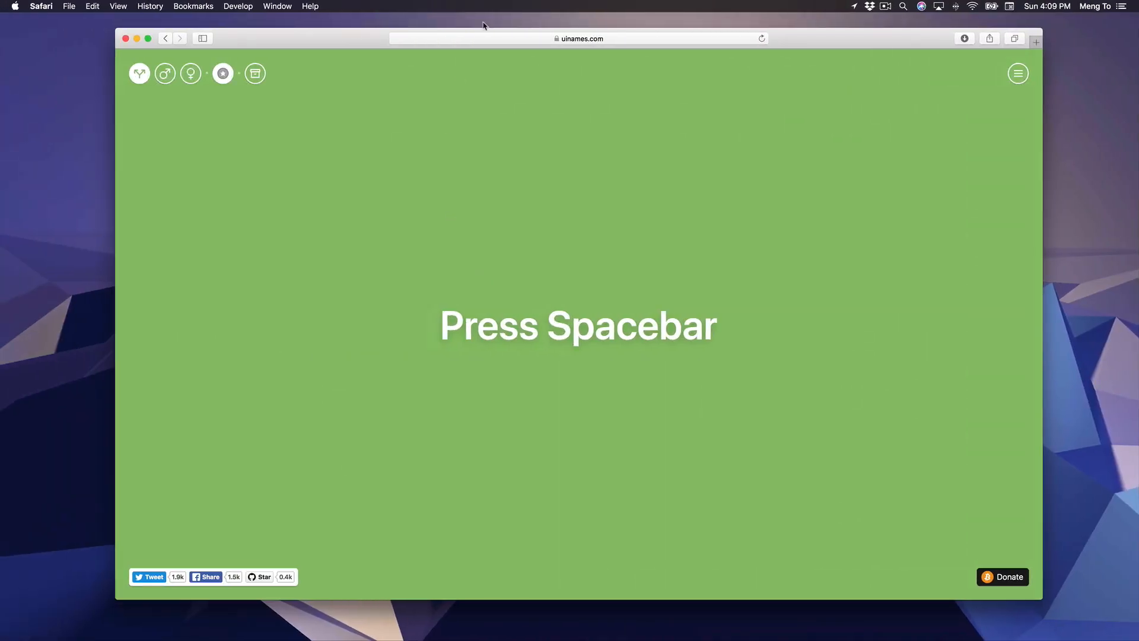
pyautogui.click(519, 39)
pyautogui.click(823, 214)
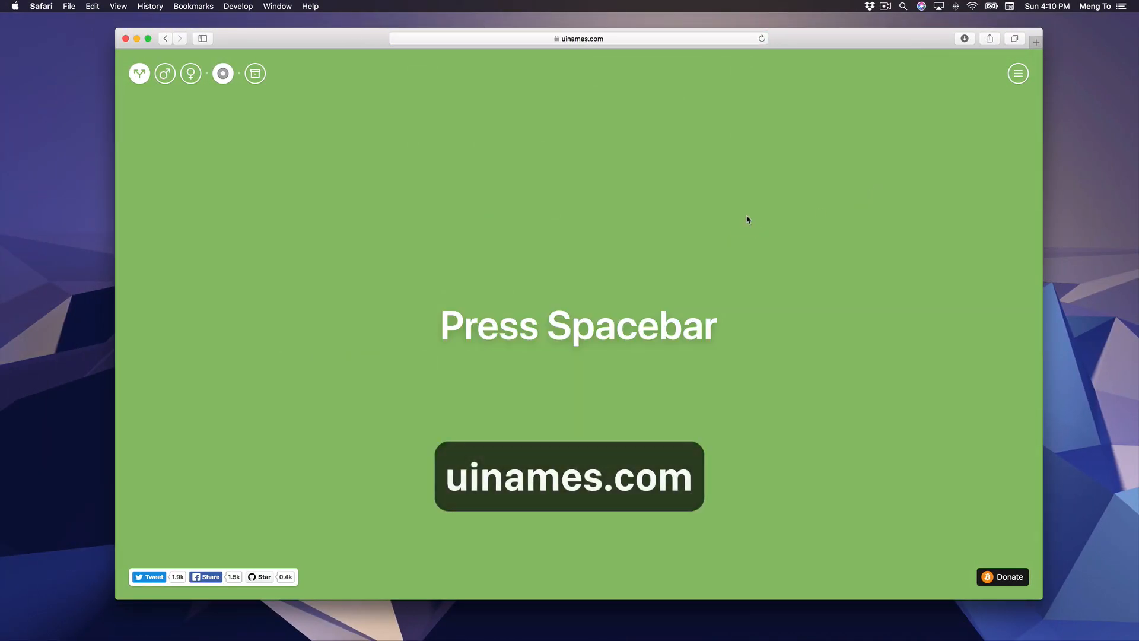
pyautogui.press('space')
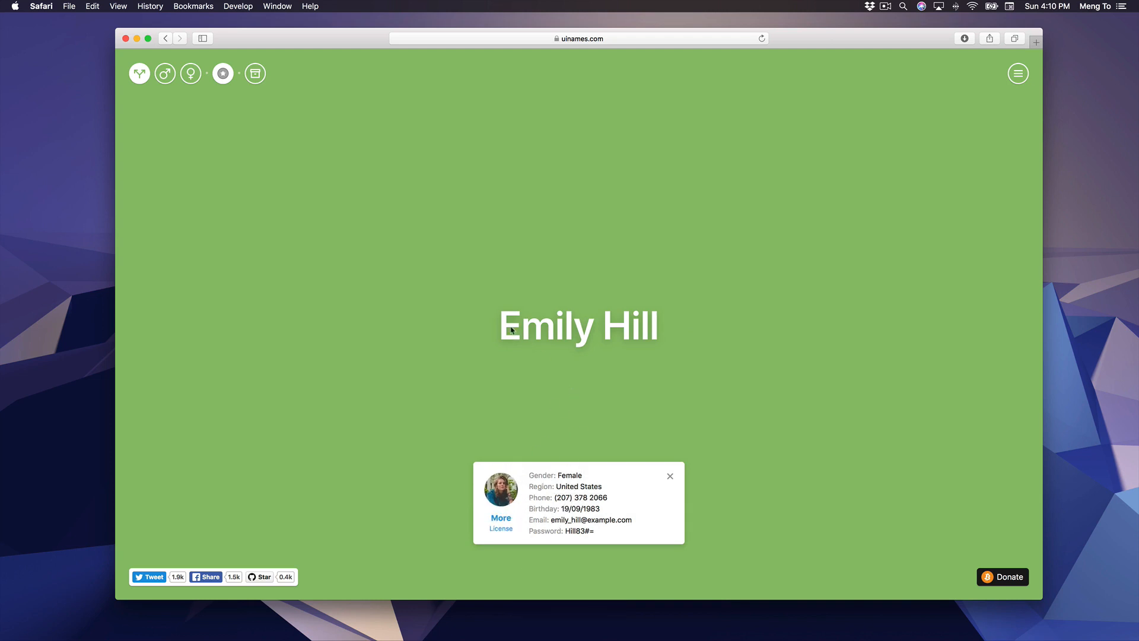
pyautogui.tripleClick(741, 320)
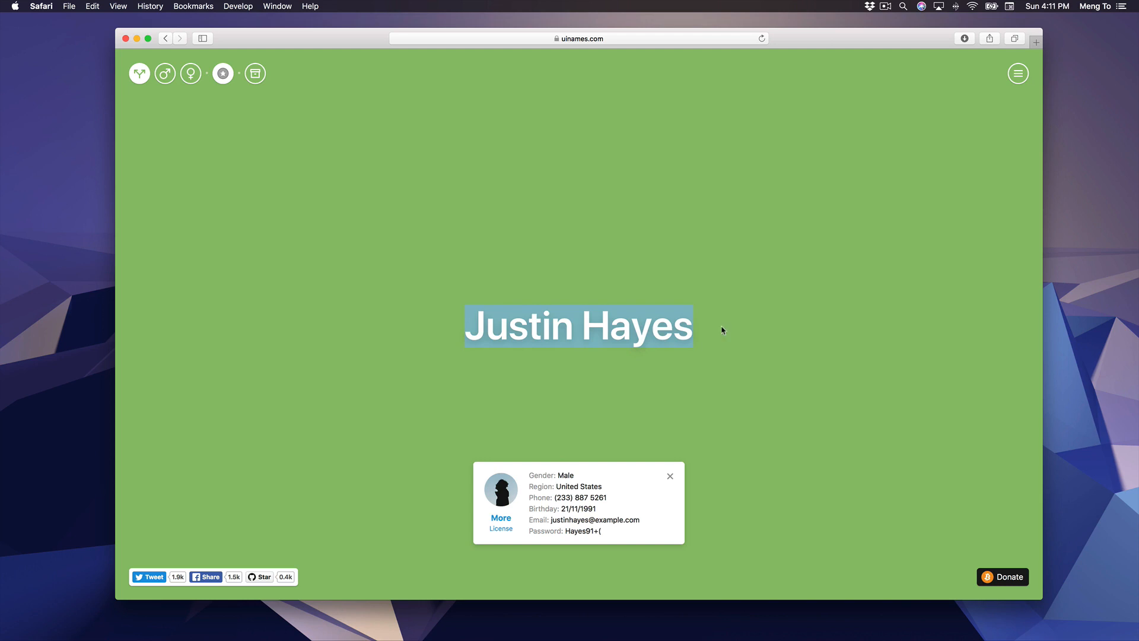
pyautogui.press('space')
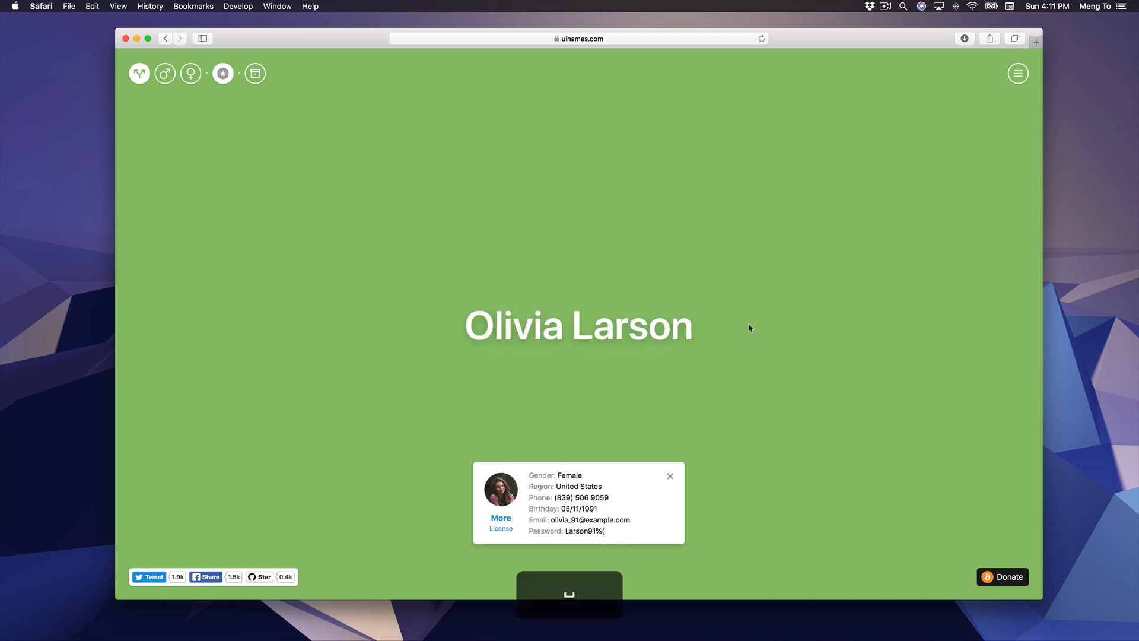
# Save the generated profile's avatar image to the Downloads folder.
pyautogui.rightClick(503, 496)
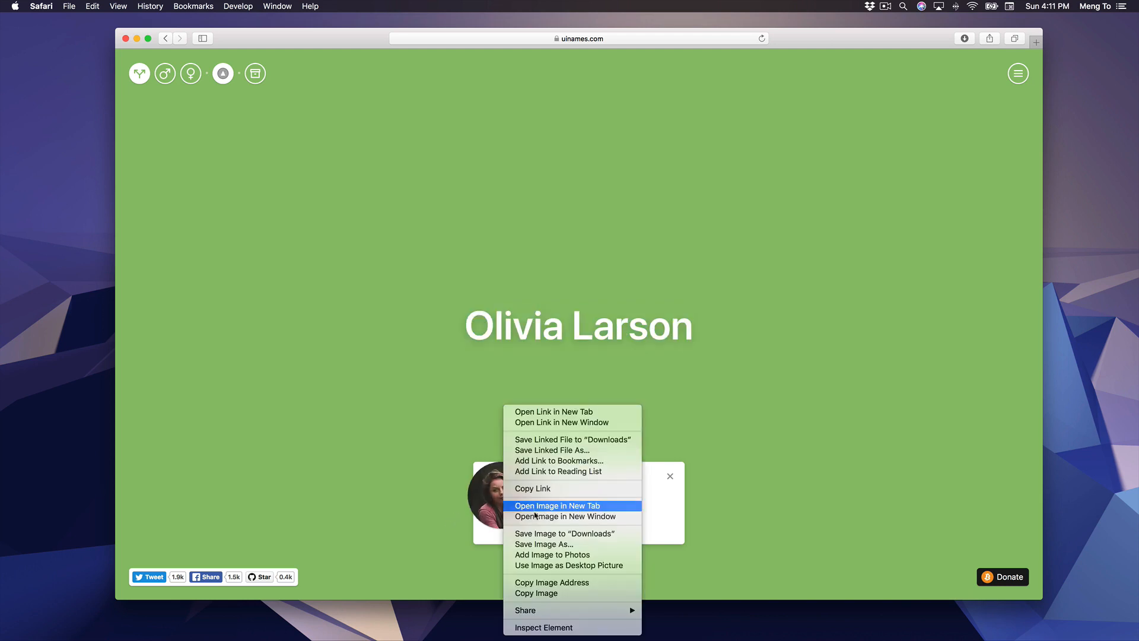
pyautogui.click(582, 534)
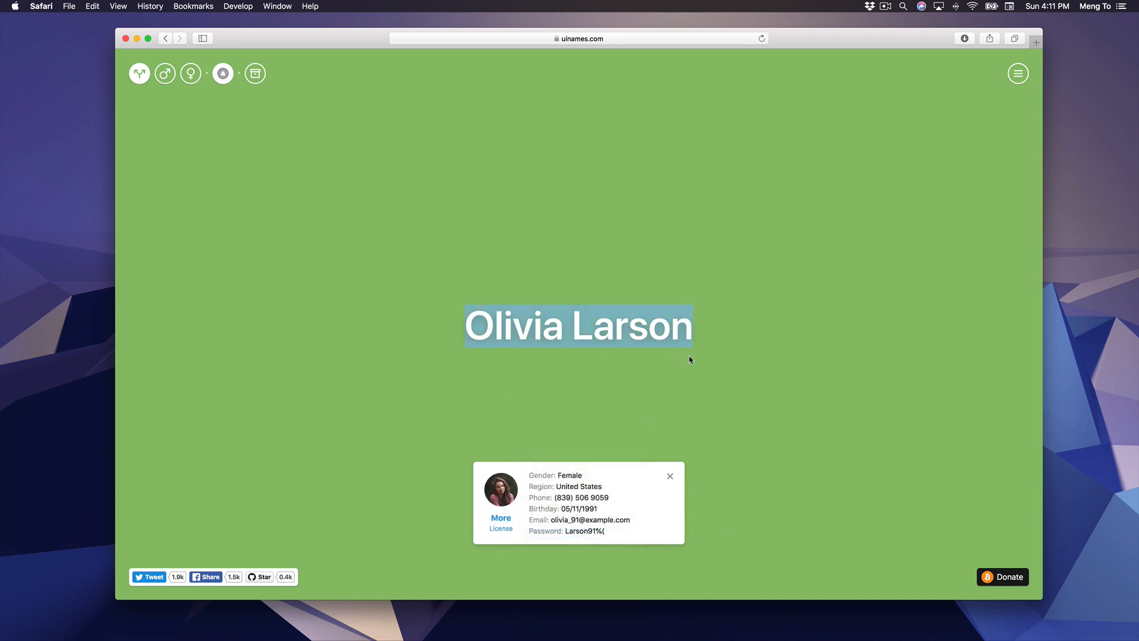
# Switch back to Figma and replace the avatar circle's image fill with the downloaded profile picture.
pyautogui.hotkey('ctrl', 'Right')
pyautogui.click(308, 261)
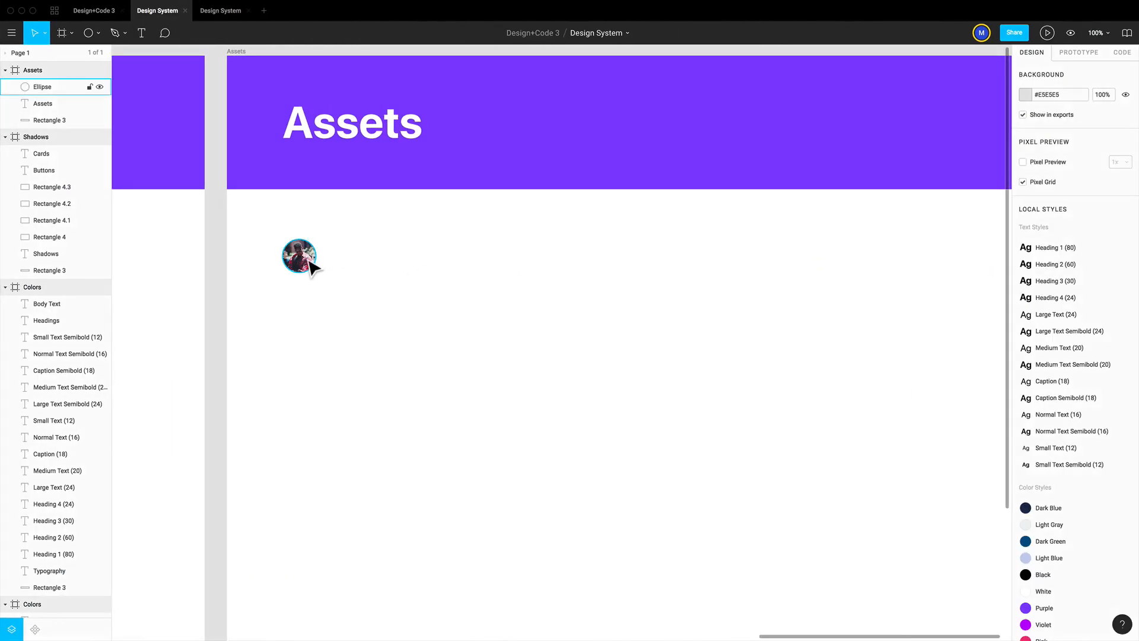
pyautogui.click(1026, 321)
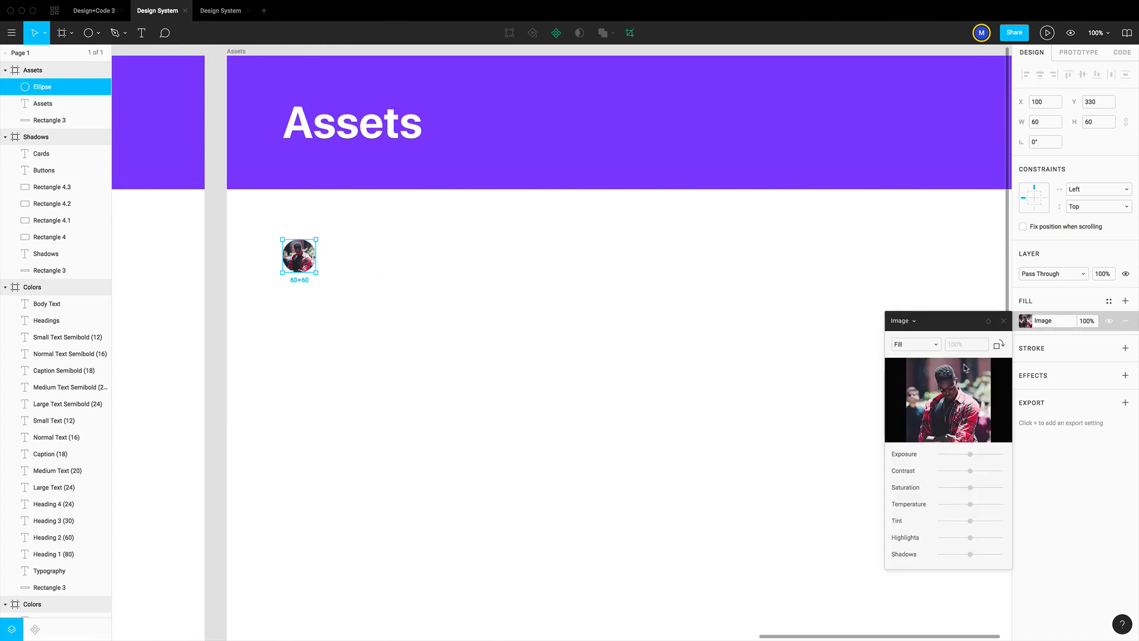
pyautogui.click(949, 398)
pyautogui.doubleClick(494, 28)
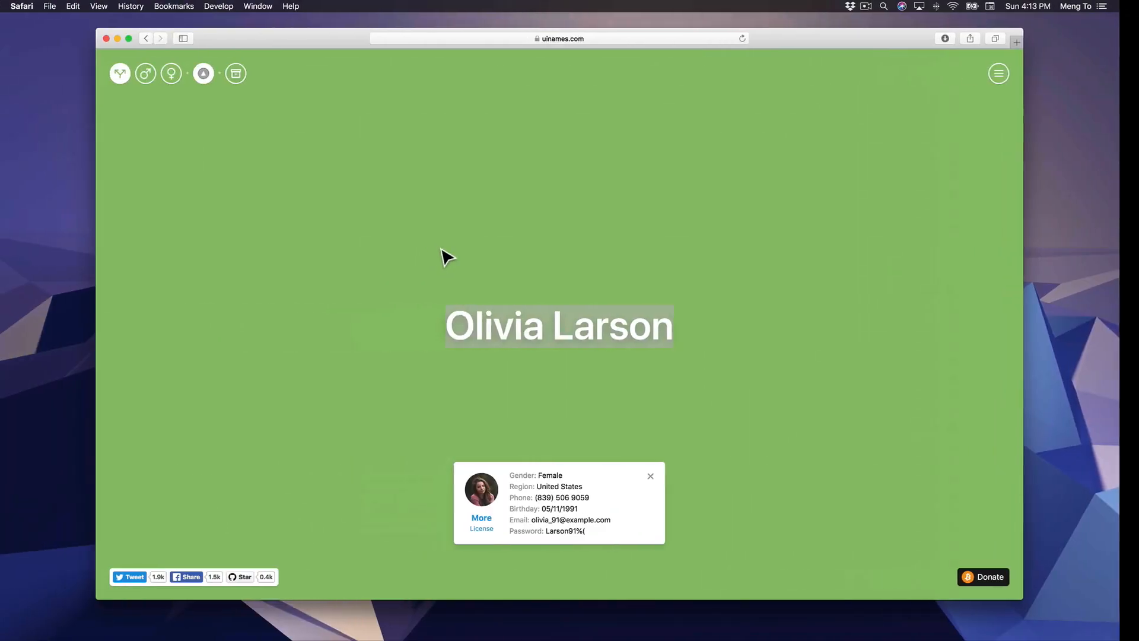
# Copy the generated profile's full name from Safari and save the circle's image fill as a color style under that name.
pyautogui.press('super+c')
pyautogui.press('super+c')
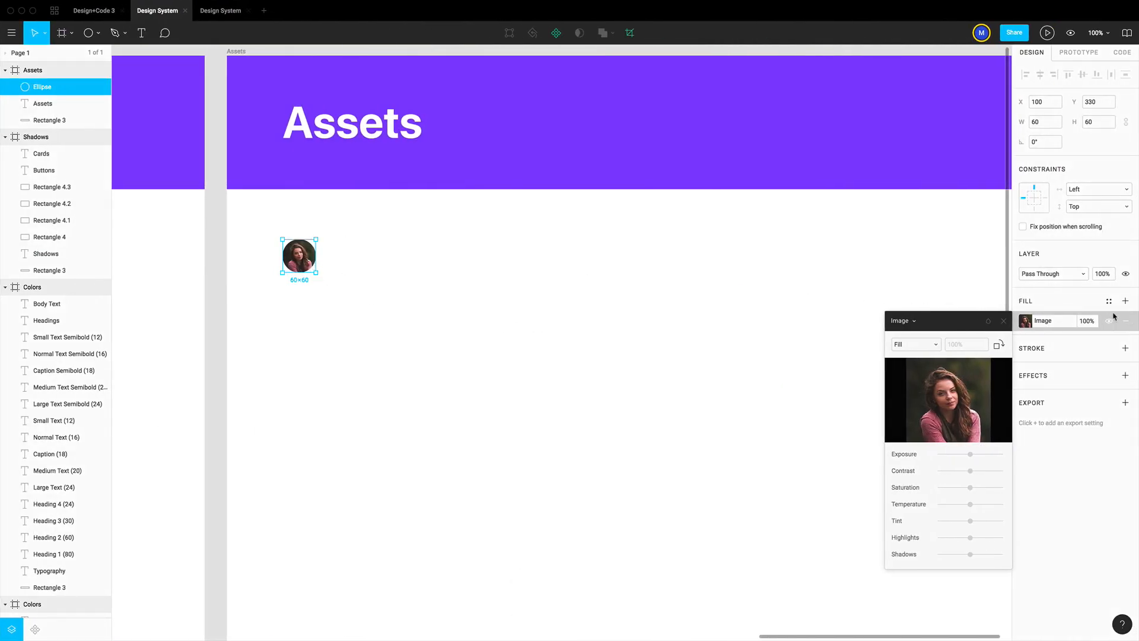
pyautogui.click(1109, 302)
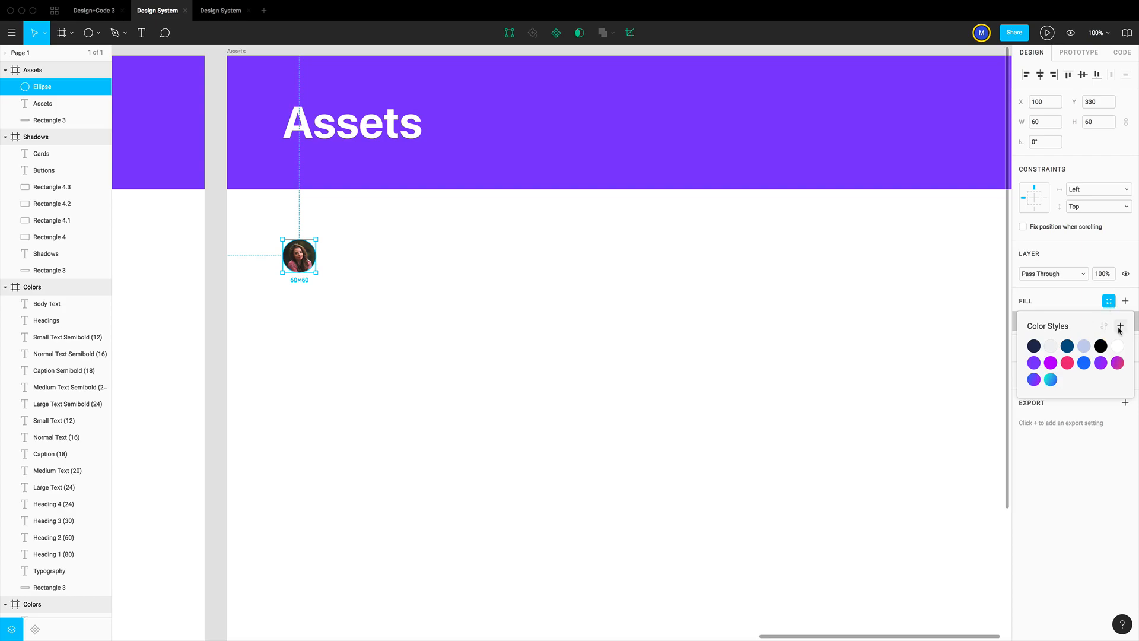
pyautogui.click(1120, 326)
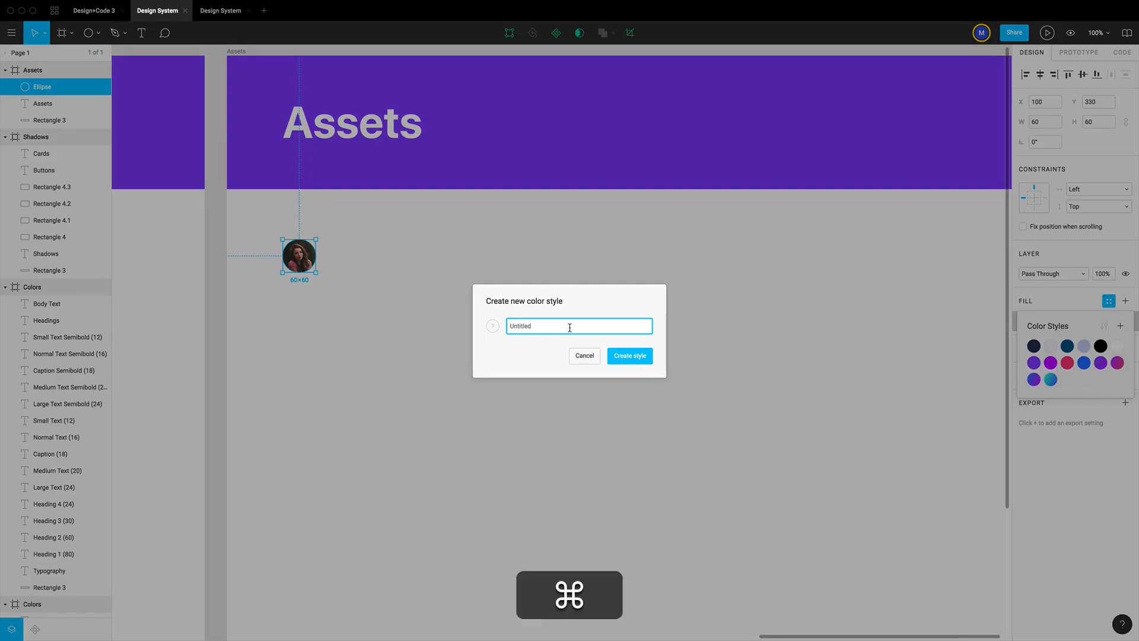
pyautogui.press('super+v')
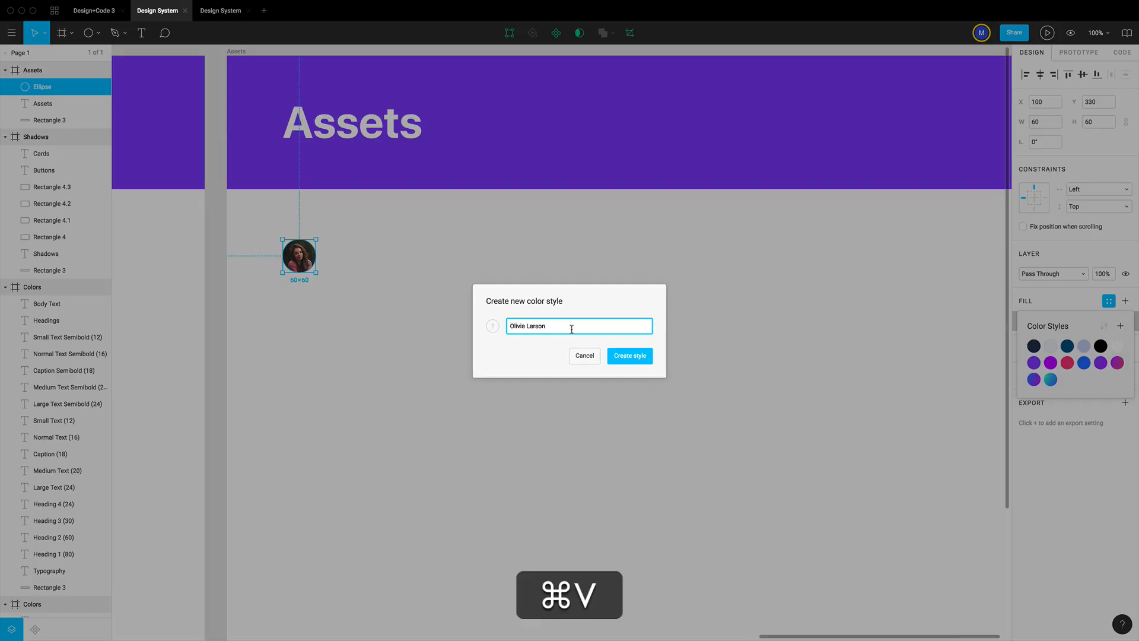
pyautogui.click(630, 359)
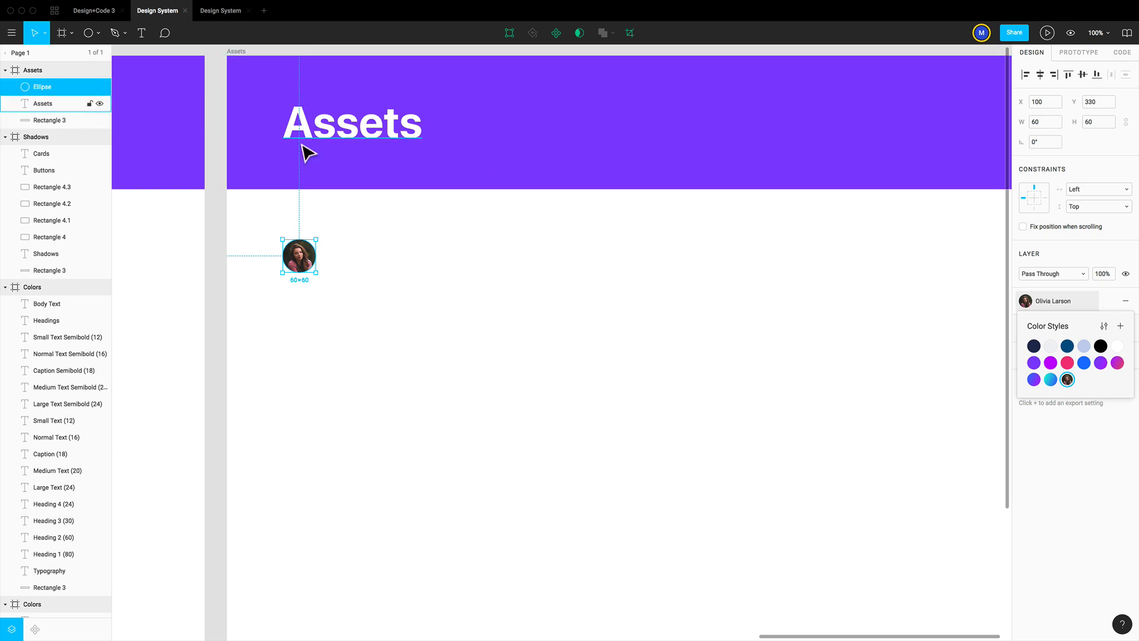
# Duplicate the avatar circle along the row at 100 px intervals, giving each copy a different profile image and a color style named after that profile.
pyautogui.moveTo(320, 280); pyautogui.dragTo(434, 378)
pyautogui.press('super+z')
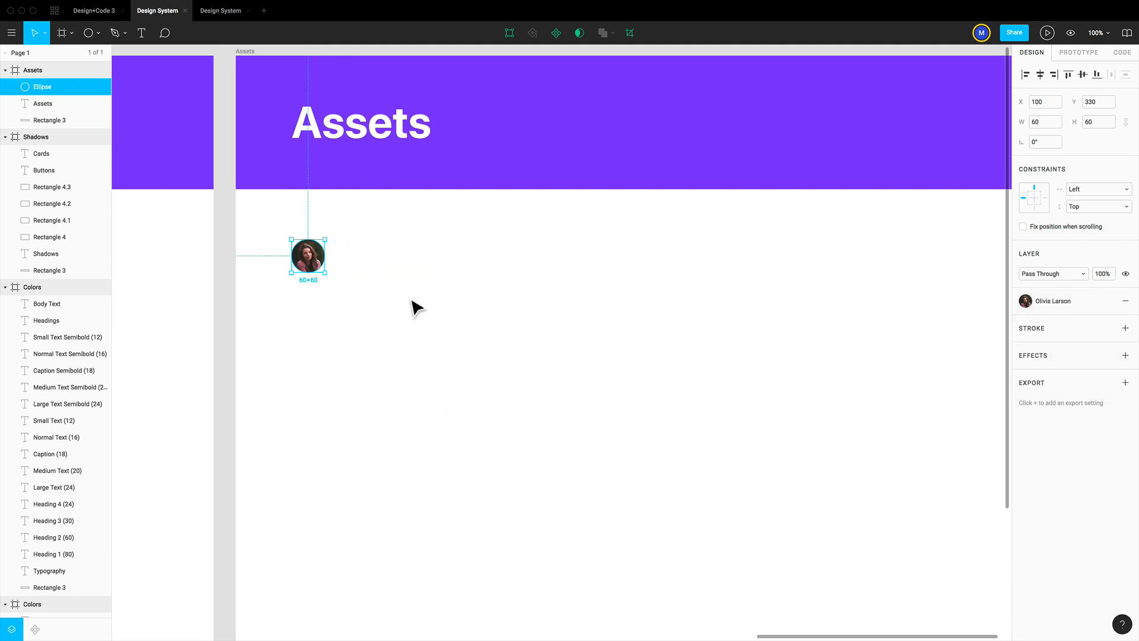
pyautogui.moveTo(318, 262); pyautogui.dragTo(374, 262)
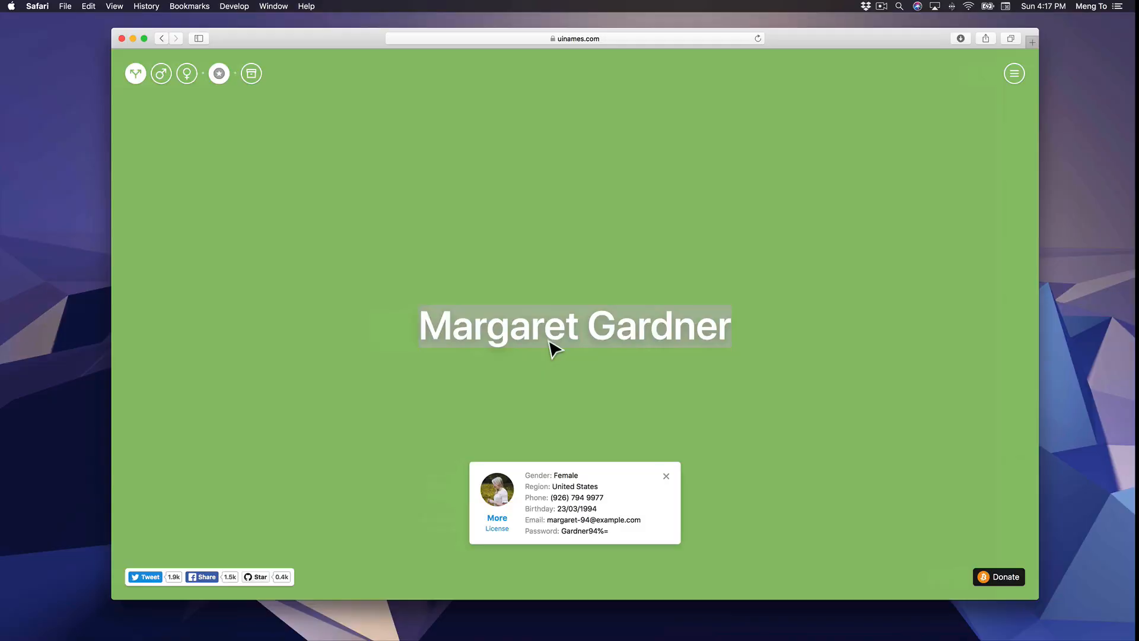
pyautogui.click(617, 317)
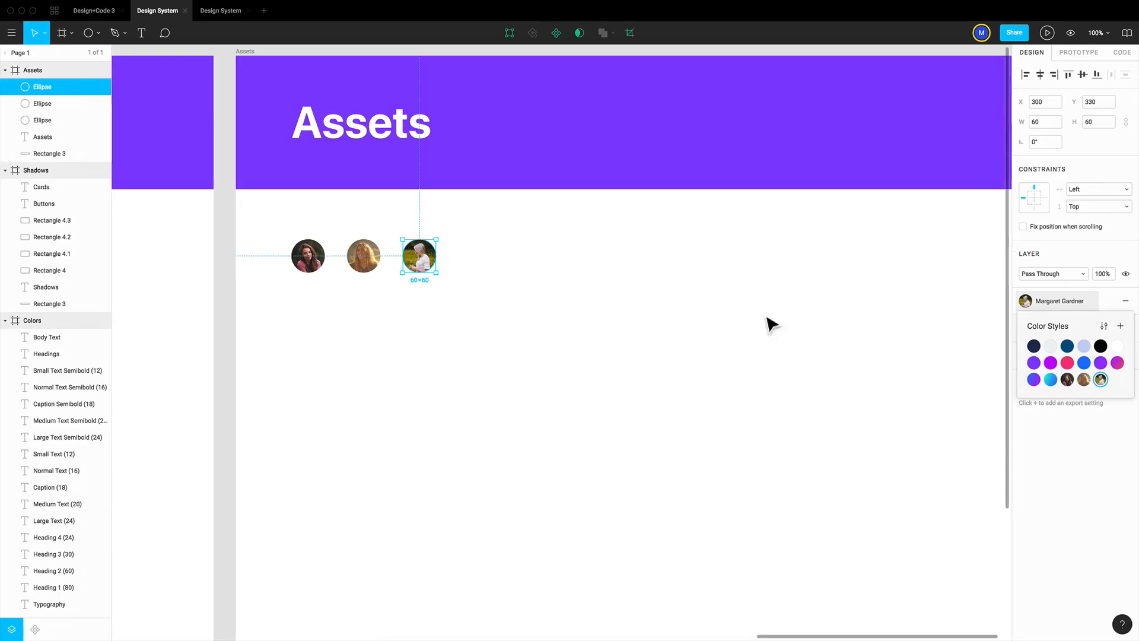
pyautogui.press('super+d')
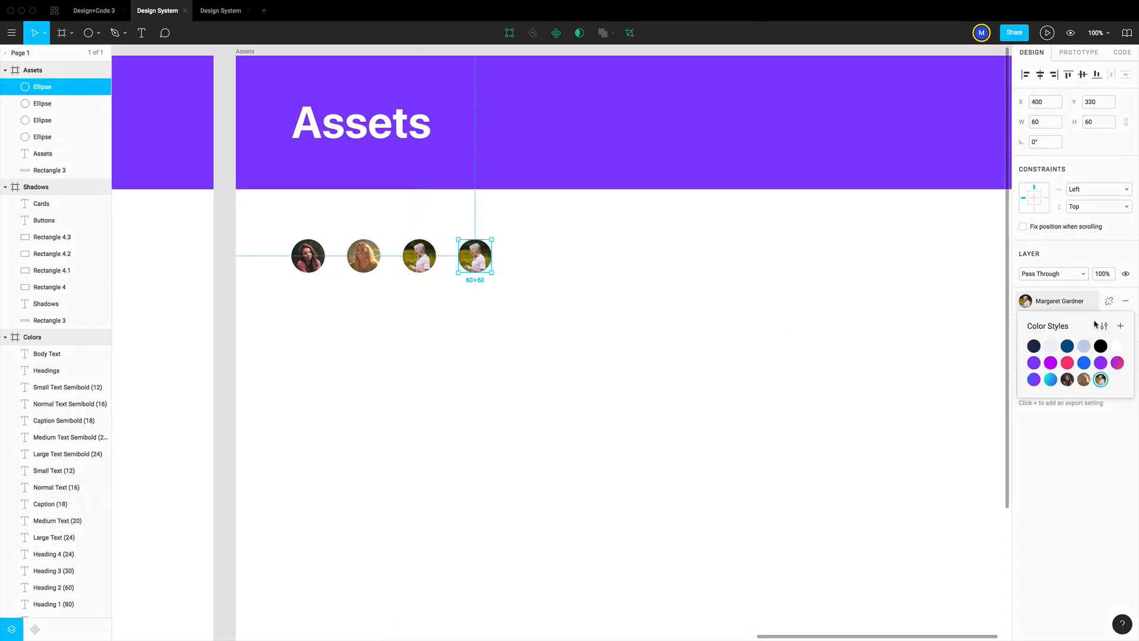
pyautogui.click(1026, 320)
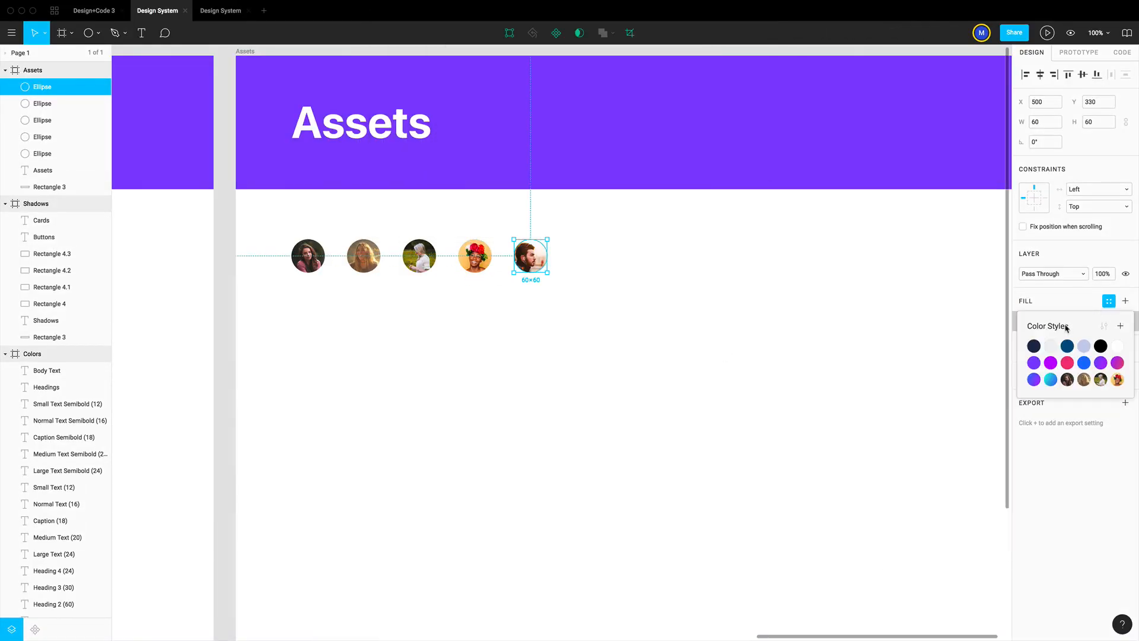
pyautogui.press('super+d')
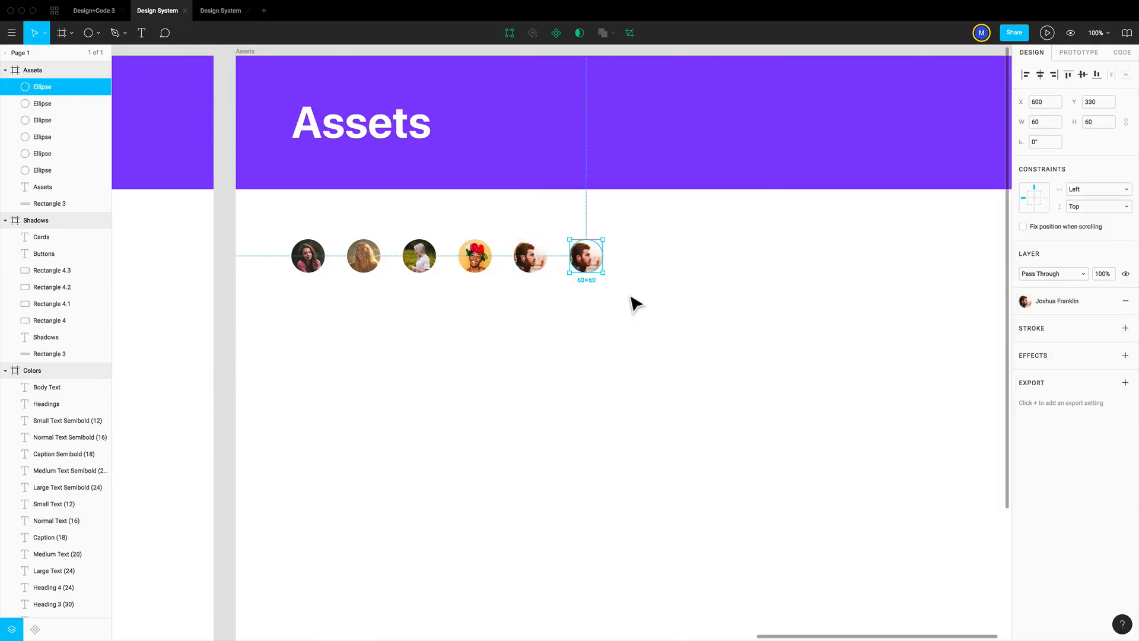
pyautogui.click(1026, 321)
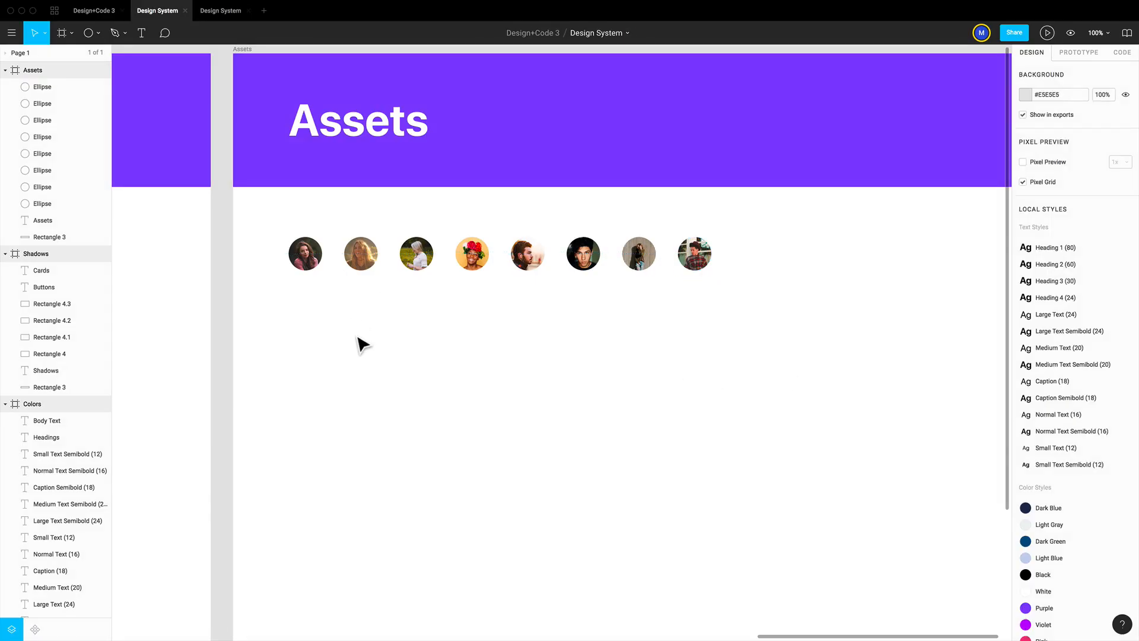
# Add the text label "Avatar" above the avatar row at X 100, Y 280.
pyautogui.press('t')
pyautogui.click(308, 221)
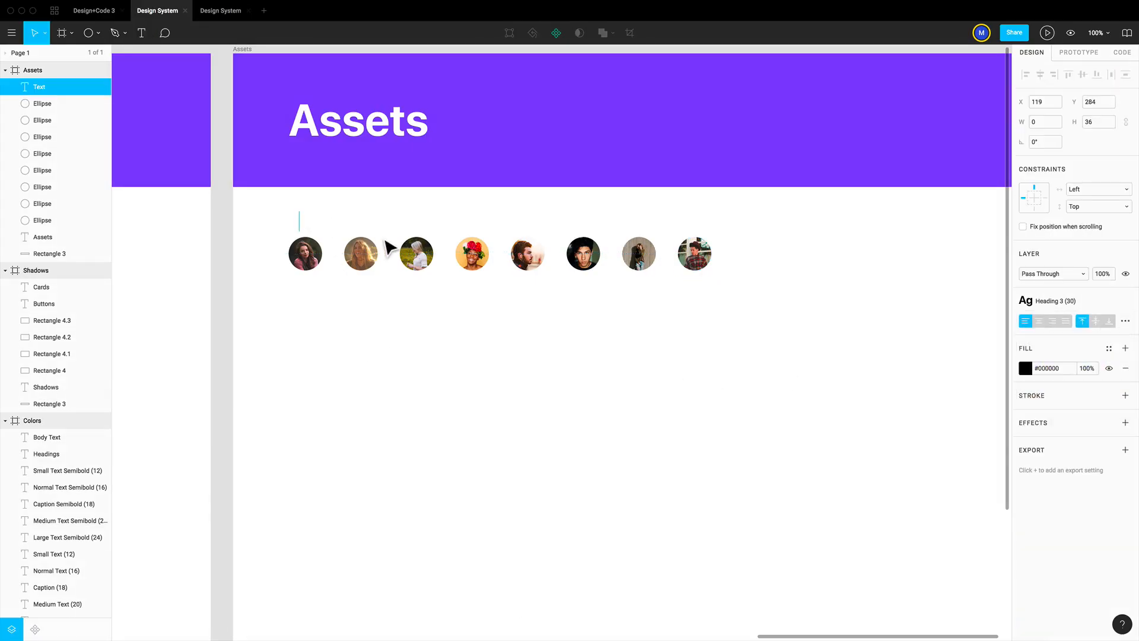
pyautogui.write('Avatars')
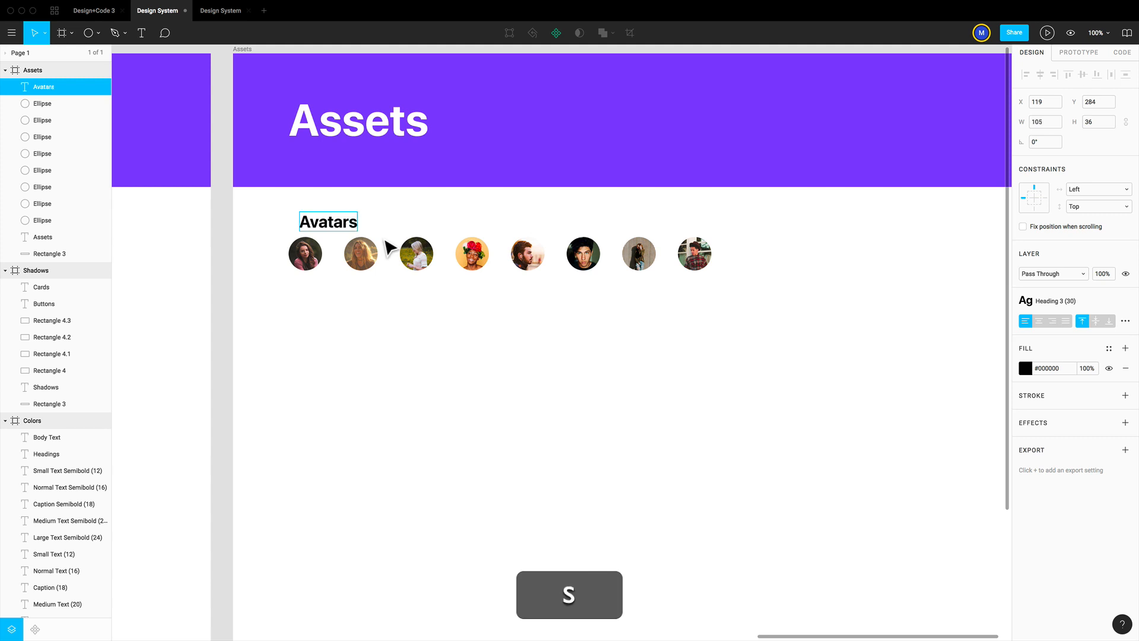
pyautogui.press('BackSpace')
pyautogui.press('Escape')
pyautogui.moveTo(337, 231); pyautogui.dragTo(326, 229)
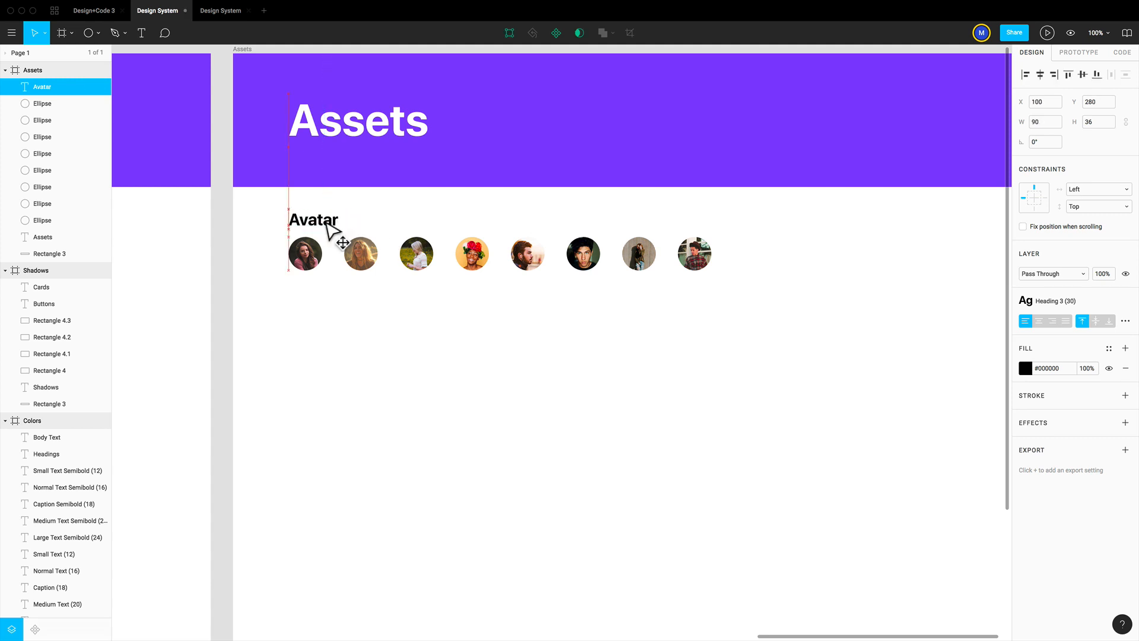
# Move the Avatar label and all avatar circles down together, placing the label at Y 350.
pyautogui.moveTo(730, 331); pyautogui.dragTo(285, 207)
pyautogui.moveTo(305, 255); pyautogui.dragTo(324, 310)
pyautogui.click(363, 333)
# Apply the Dark Green color style to the Avatar label.
pyautogui.keyDown('shift'); pyautogui.keyDown('super'); pyautogui.click(334, 261); pyautogui.keyUp('super'); pyautogui.keyUp('shift')
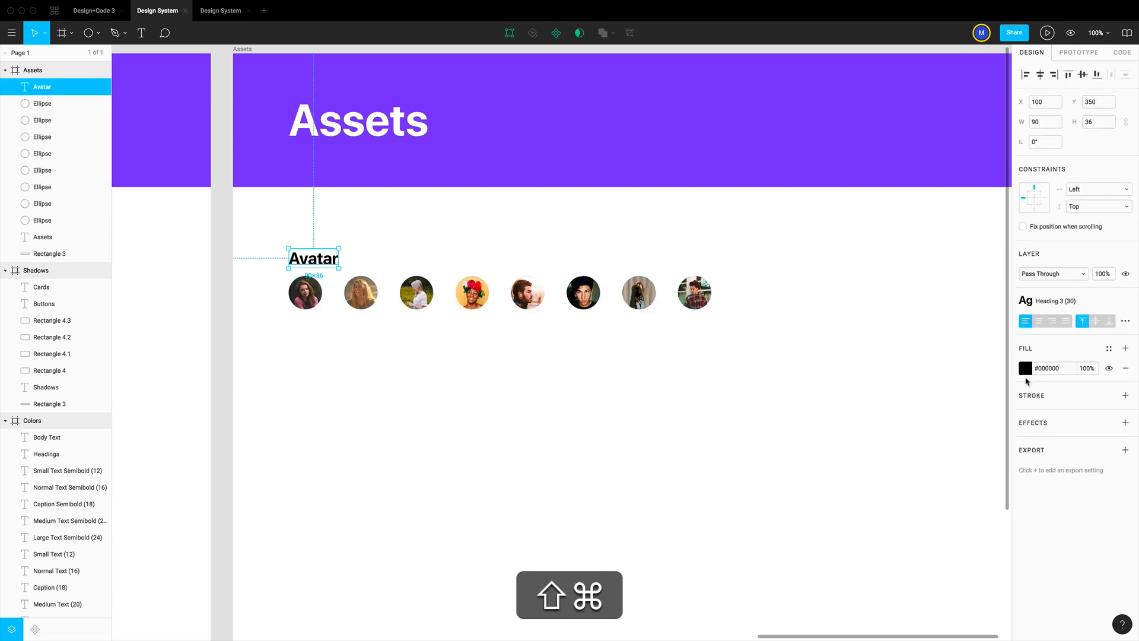
pyautogui.click(1109, 348)
pyautogui.click(1058, 406)
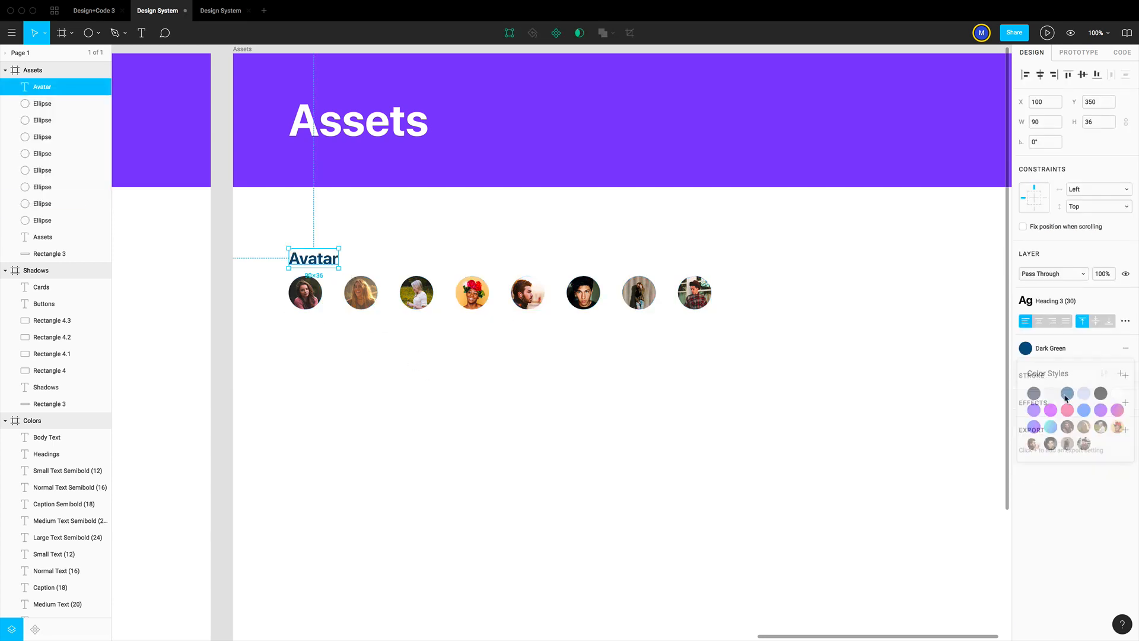
pyautogui.click(396, 366)
# Duplicate the Avatar label below the avatar row at Y 634 and change its text to "Backgrounds".
pyautogui.click(337, 268)
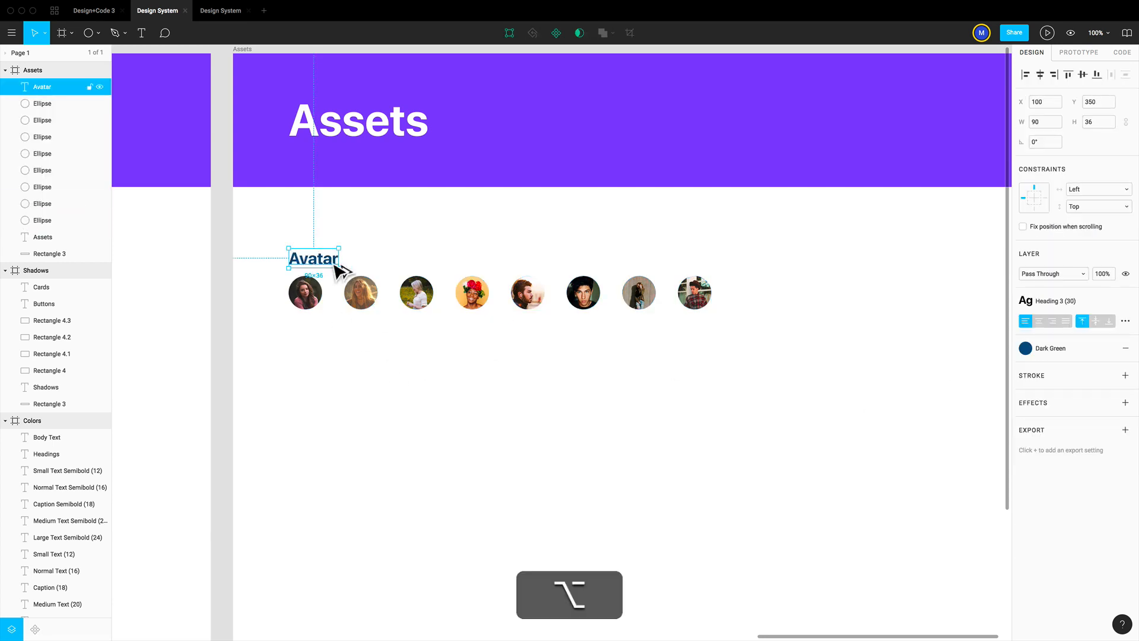
pyautogui.moveTo(338, 267); pyautogui.dragTo(344, 432)
pyautogui.doubleClick(321, 419)
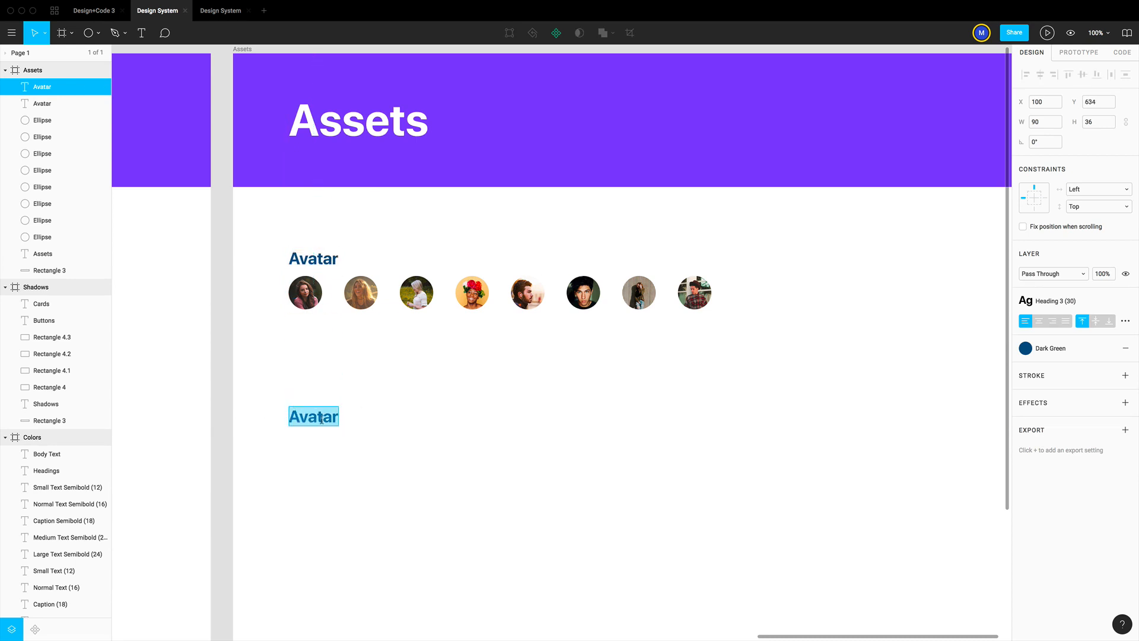
pyautogui.write('Backgrounds')
pyautogui.press('Escape')
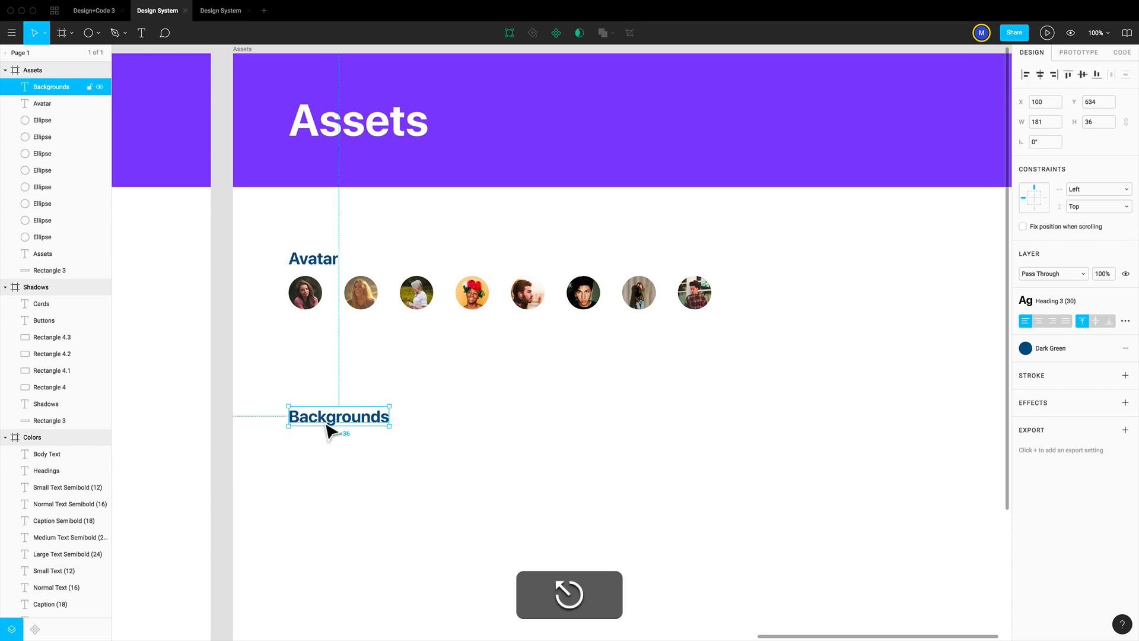
# Draw a rectangle about 276 × 190 below the Backgrounds label and place it at X 100, Y 710.
pyautogui.scroll(-5, 524, 412)
pyautogui.click(524, 412)
pyautogui.hotkey('ctrl', 'z')
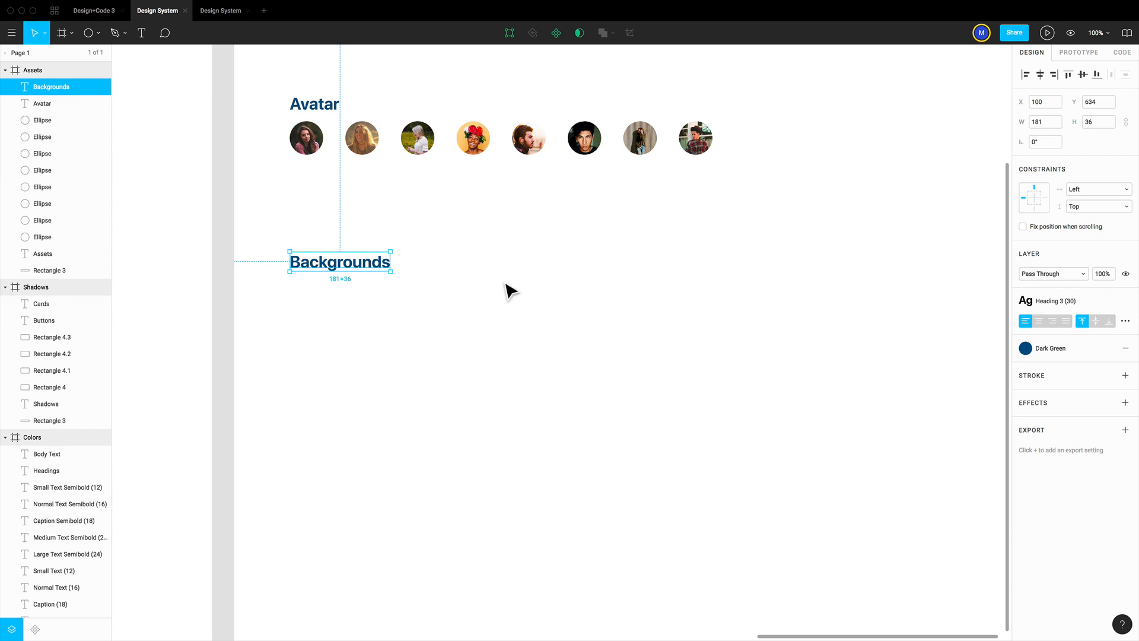
pyautogui.press('r')
pyautogui.moveTo(295, 293); pyautogui.dragTo(449, 399)
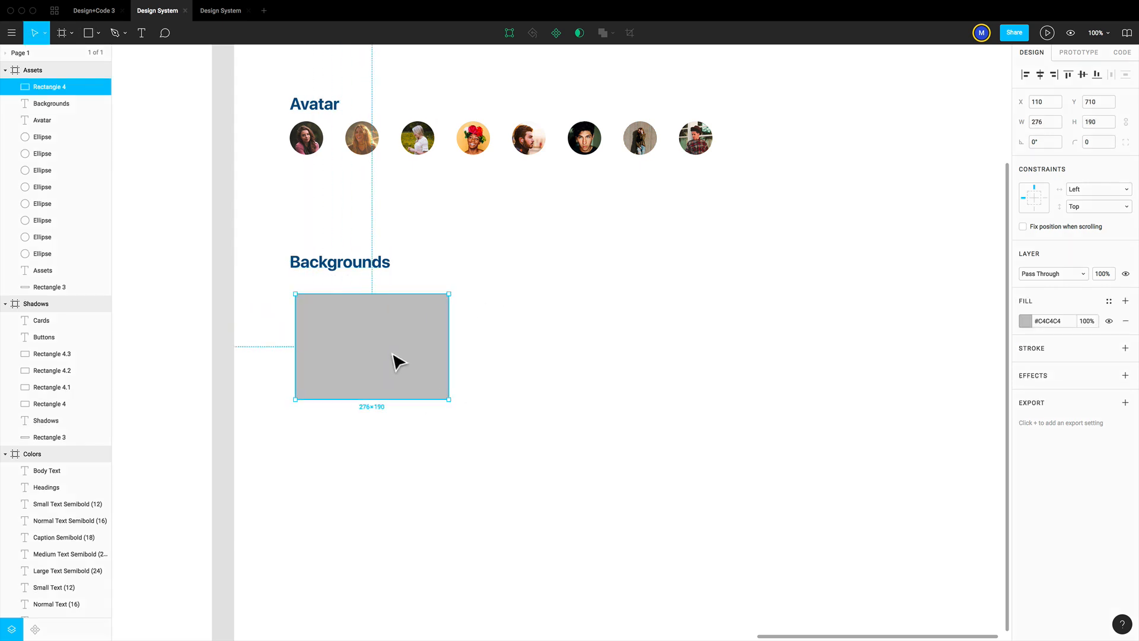
pyautogui.hotkey('shift', 'Left')
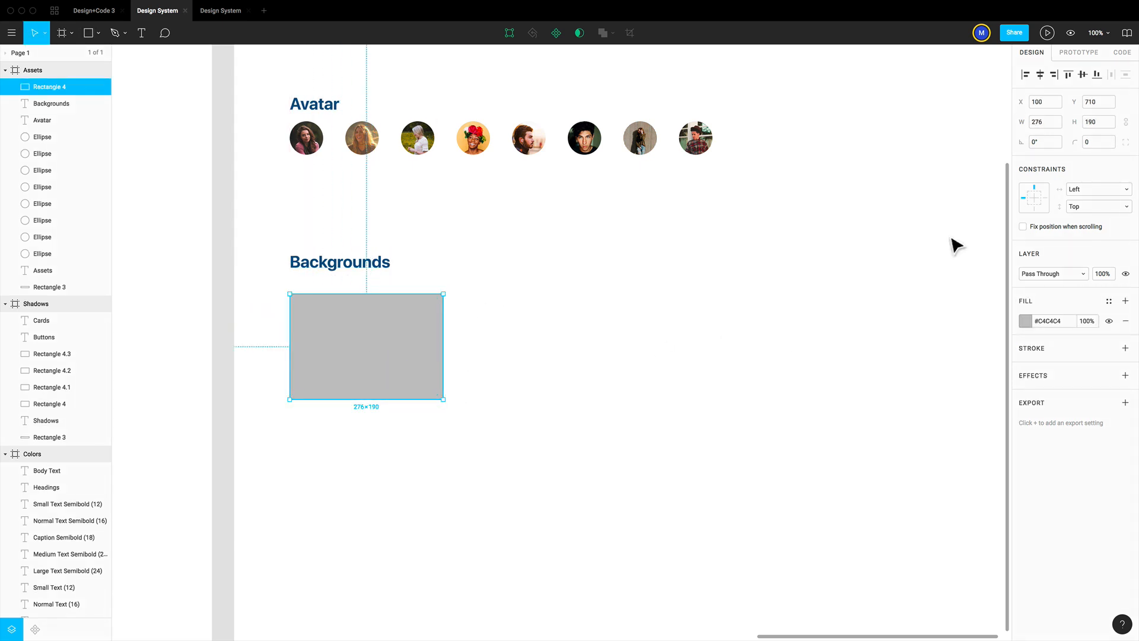
# Set the rectangle's size to 380 × 225 and its corner radius to 20.
pyautogui.write('380')
pyautogui.press('Tab')
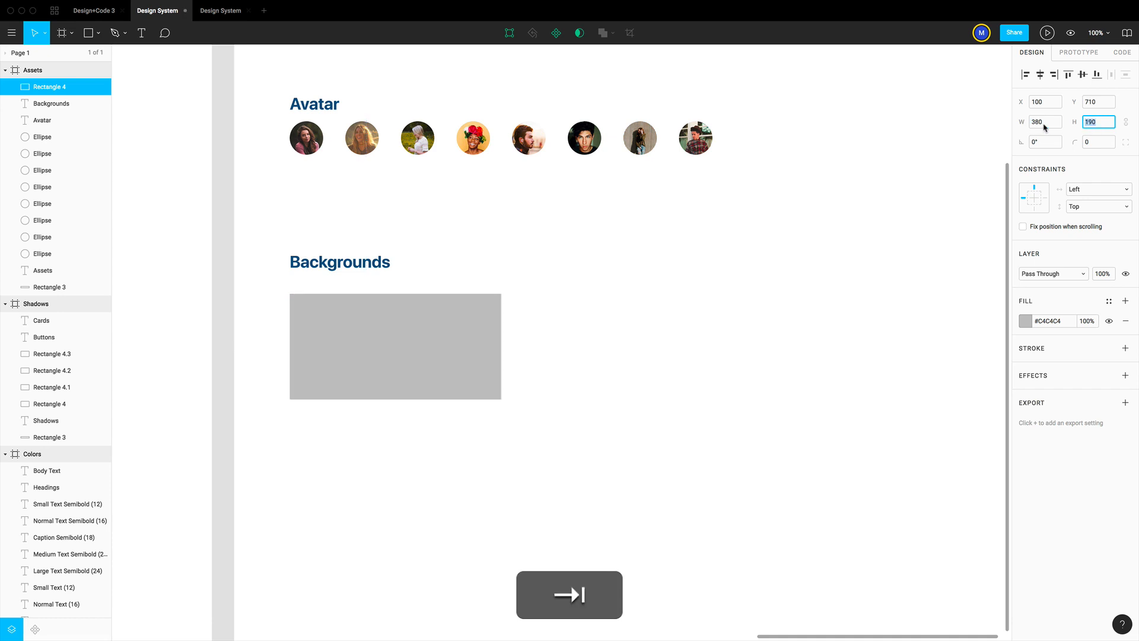
pyautogui.write('225')
pyautogui.press('Return')
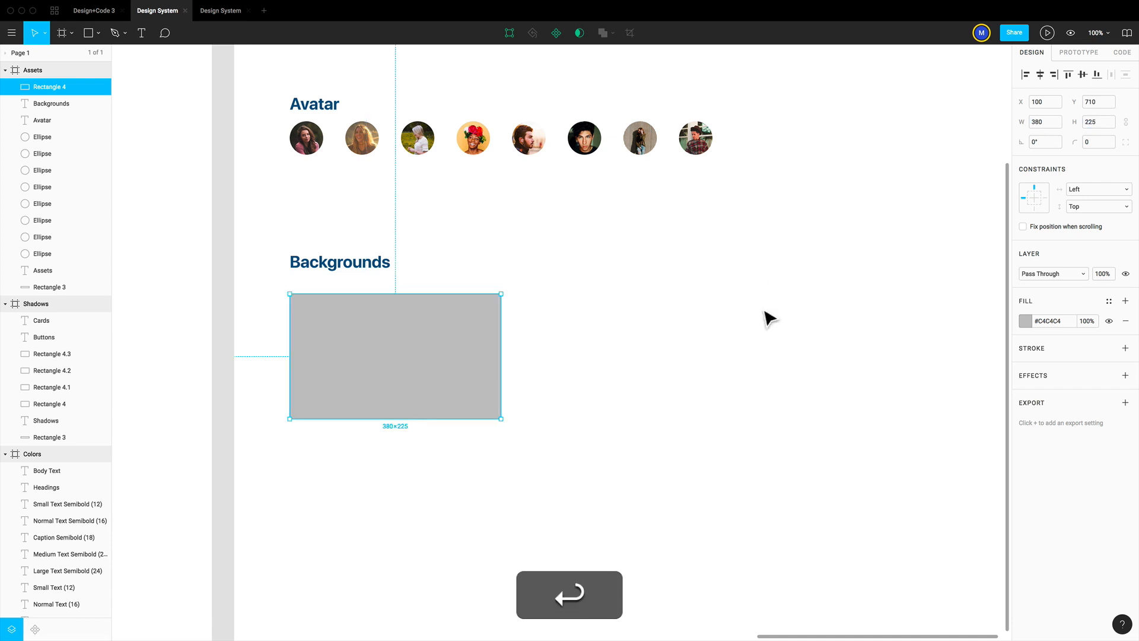
pyautogui.write('20')
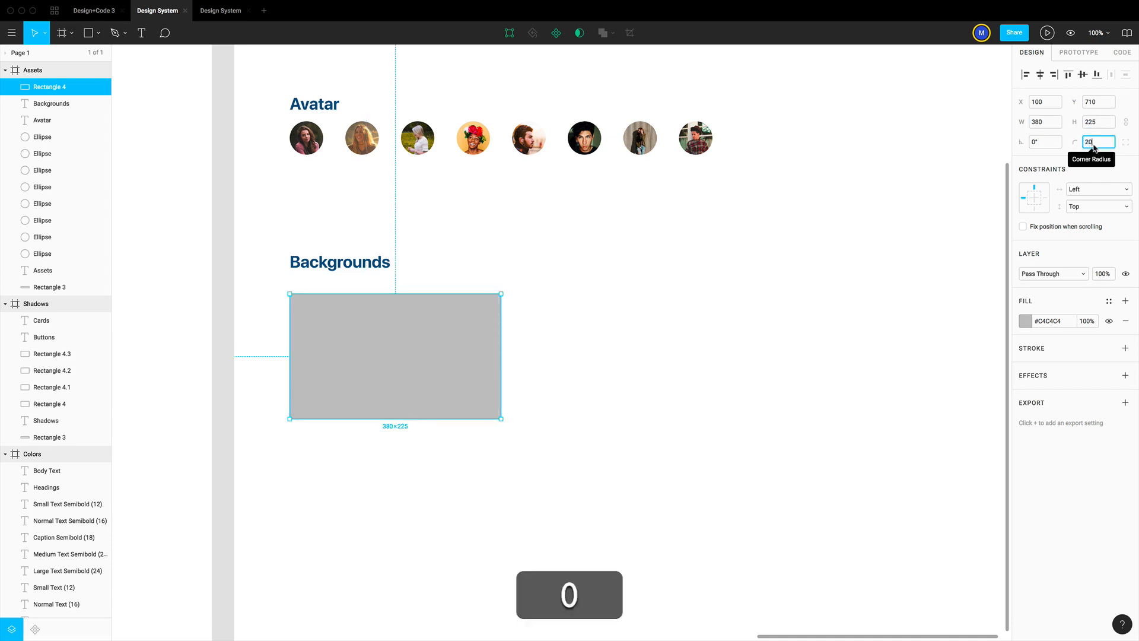
pyautogui.press('Return')
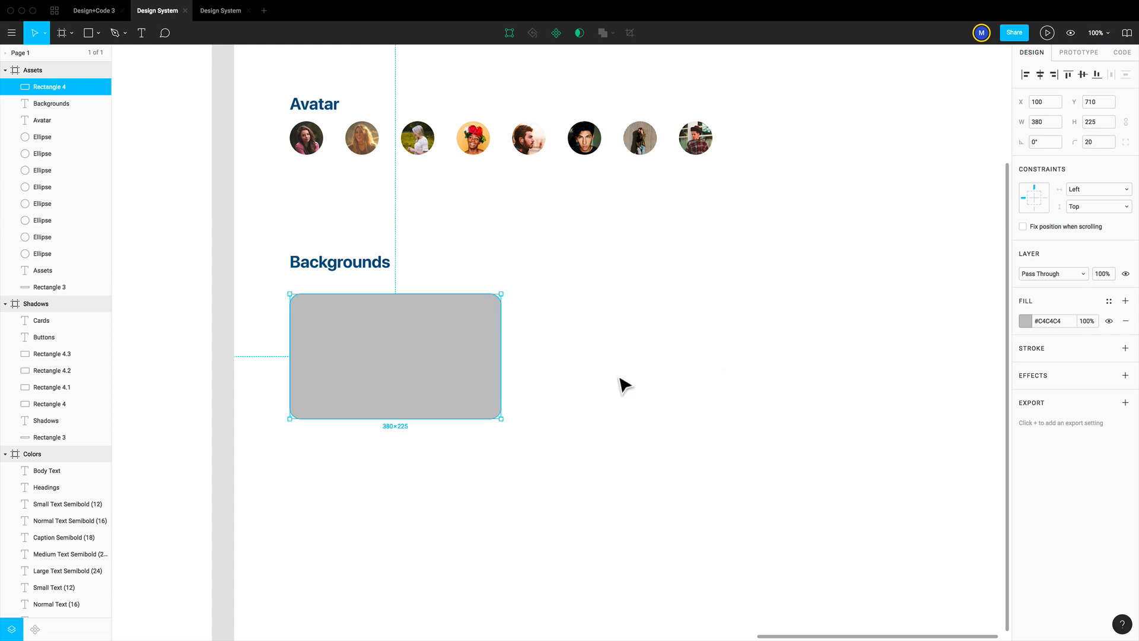
# Fill the rectangle under the Backgrounds label with the image background1.jpg from the figma-assets folder.
pyautogui.click(620, 384)
pyautogui.keyDown('super'); pyautogui.click(433, 364); pyautogui.keyUp('super')
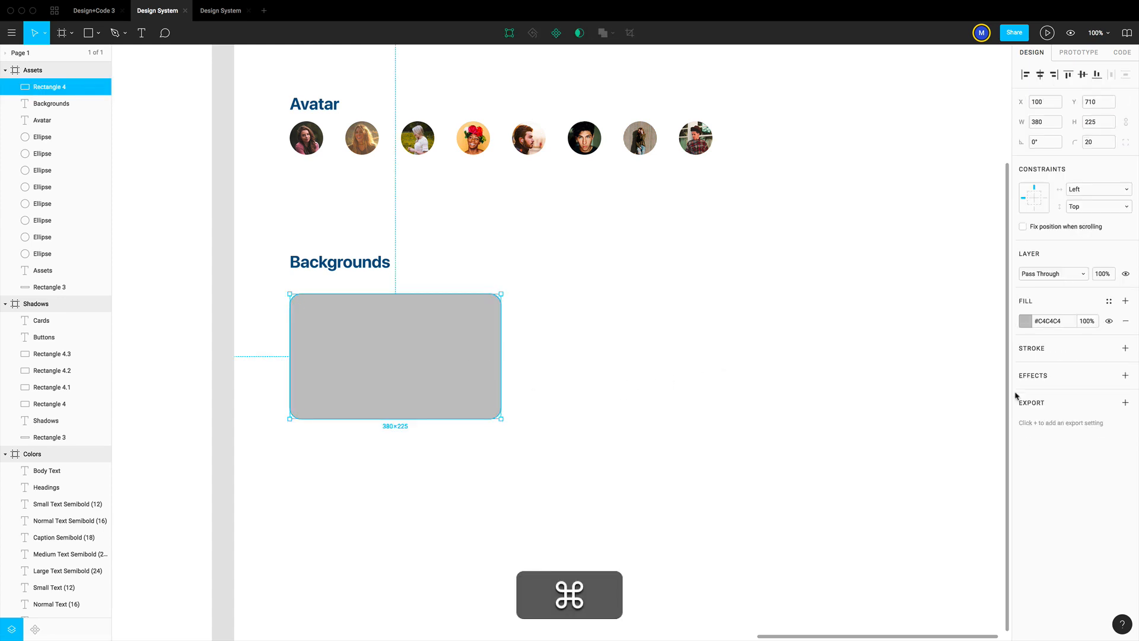
pyautogui.click(1026, 321)
pyautogui.click(908, 321)
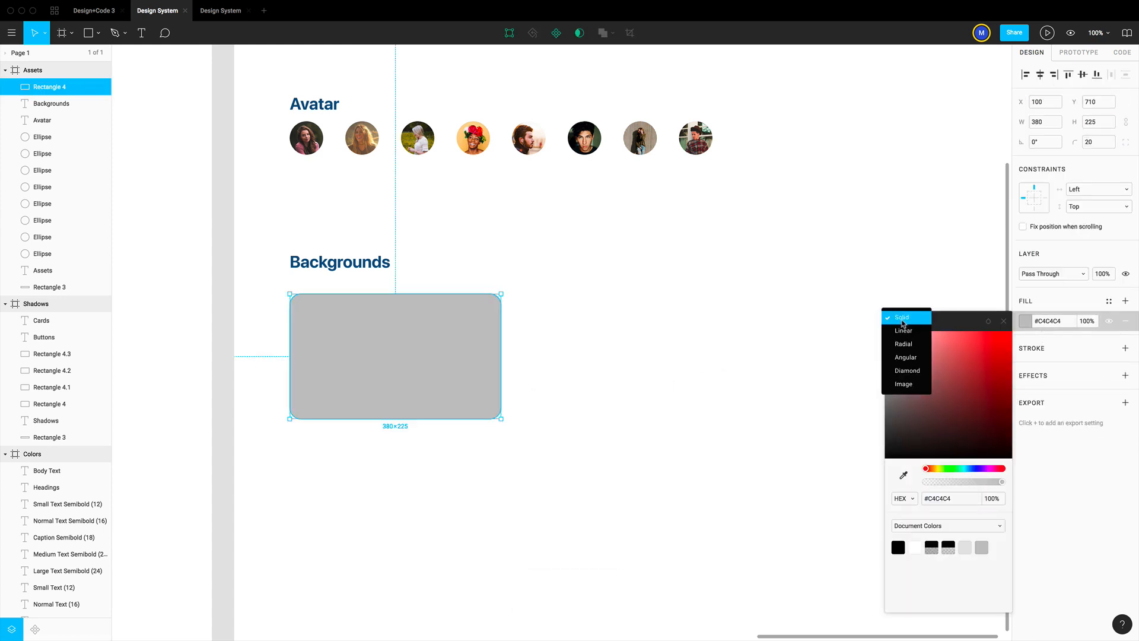
pyautogui.click(902, 384)
pyautogui.click(946, 401)
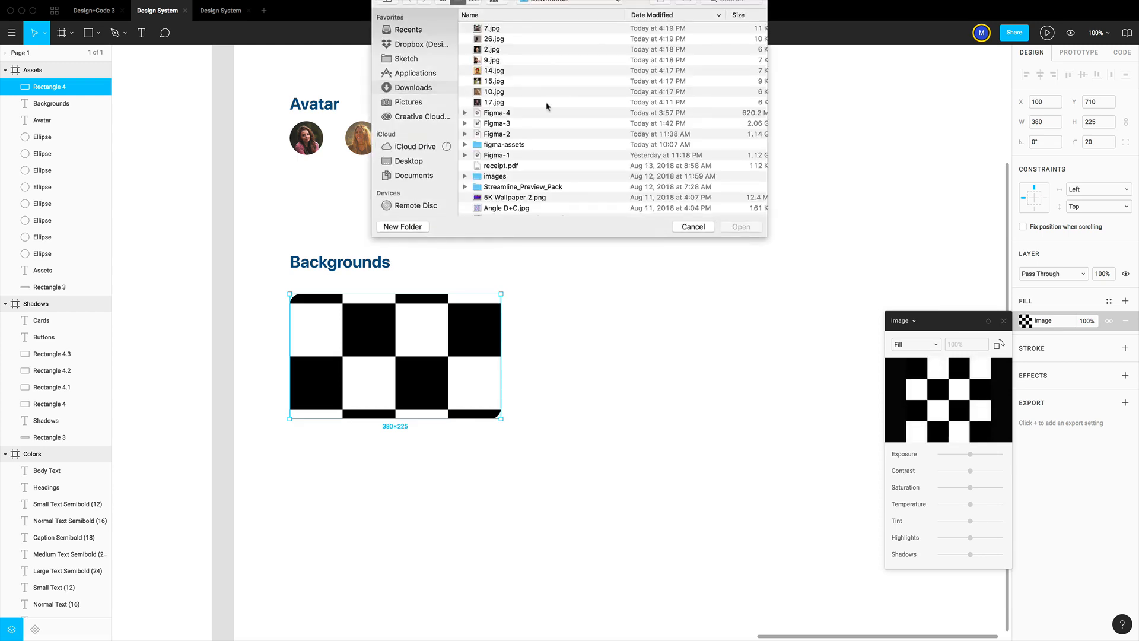
pyautogui.click(539, 145)
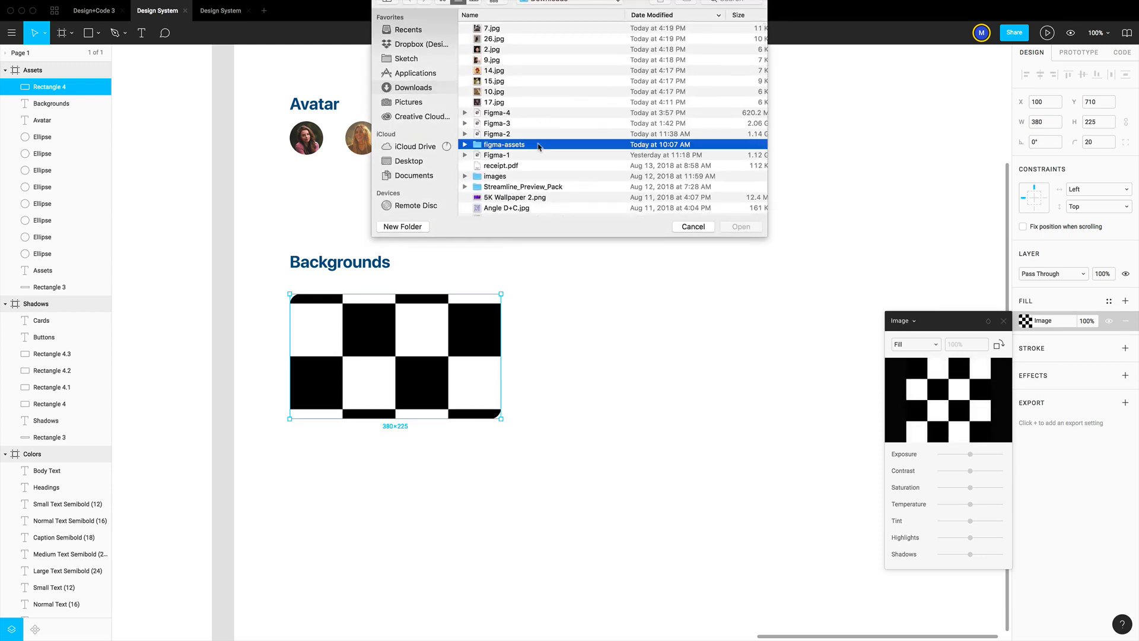
pyautogui.doubleClick(539, 145)
pyautogui.scroll(-5, 573, 136)
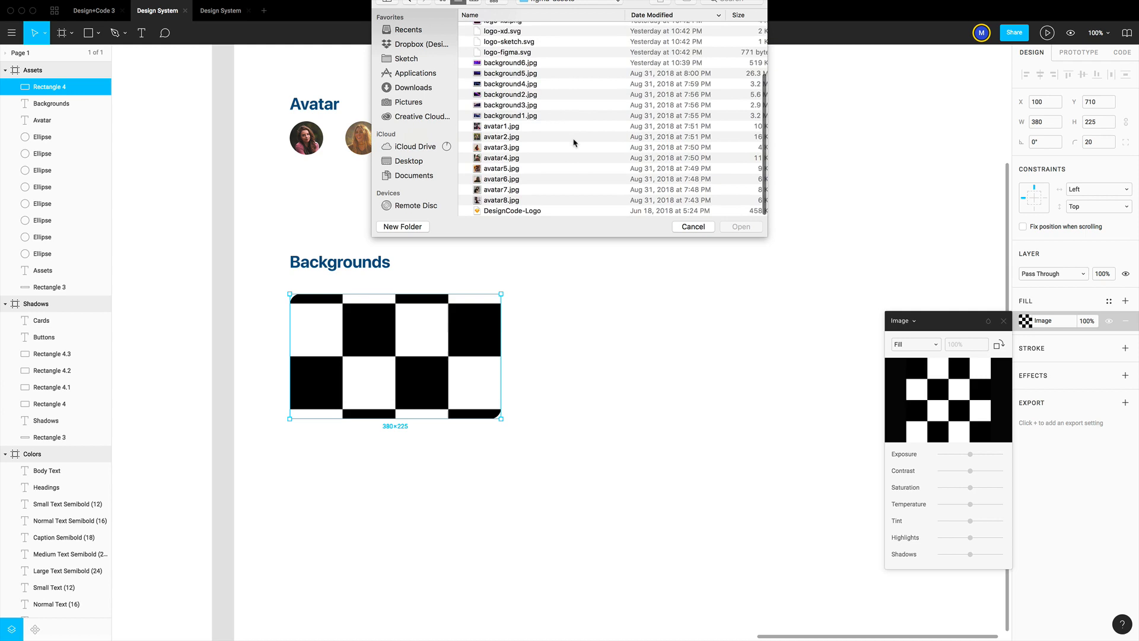
pyautogui.doubleClick(534, 115)
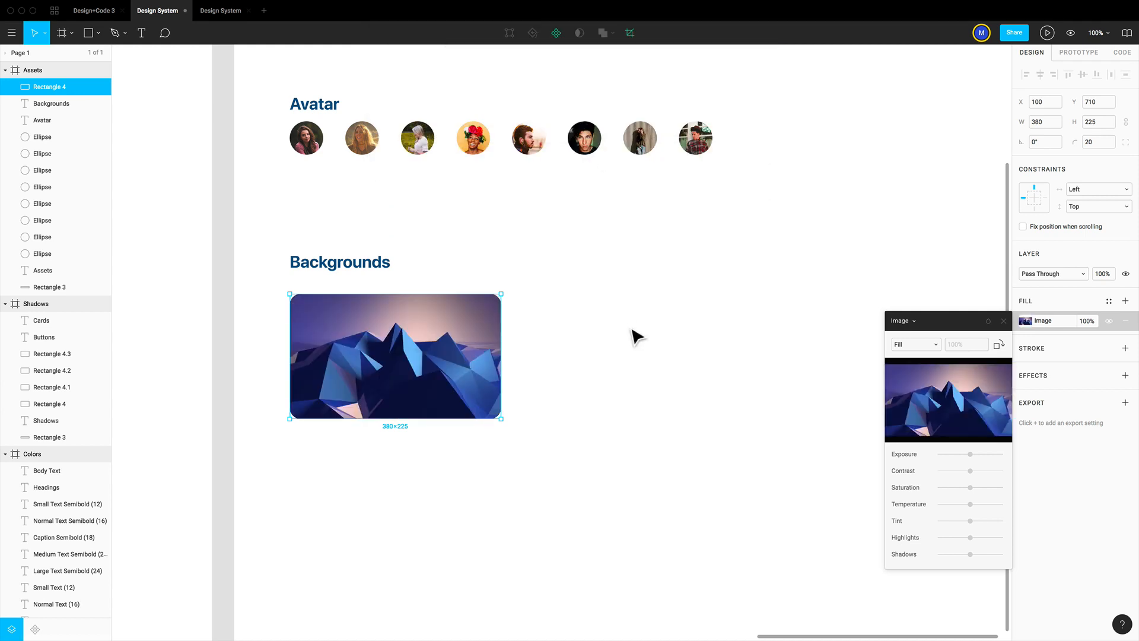
pyautogui.press('Escape')
# Duplicate the image rectangle into a grid of three columns and two rows with 50 px gaps.
pyautogui.click(442, 349)
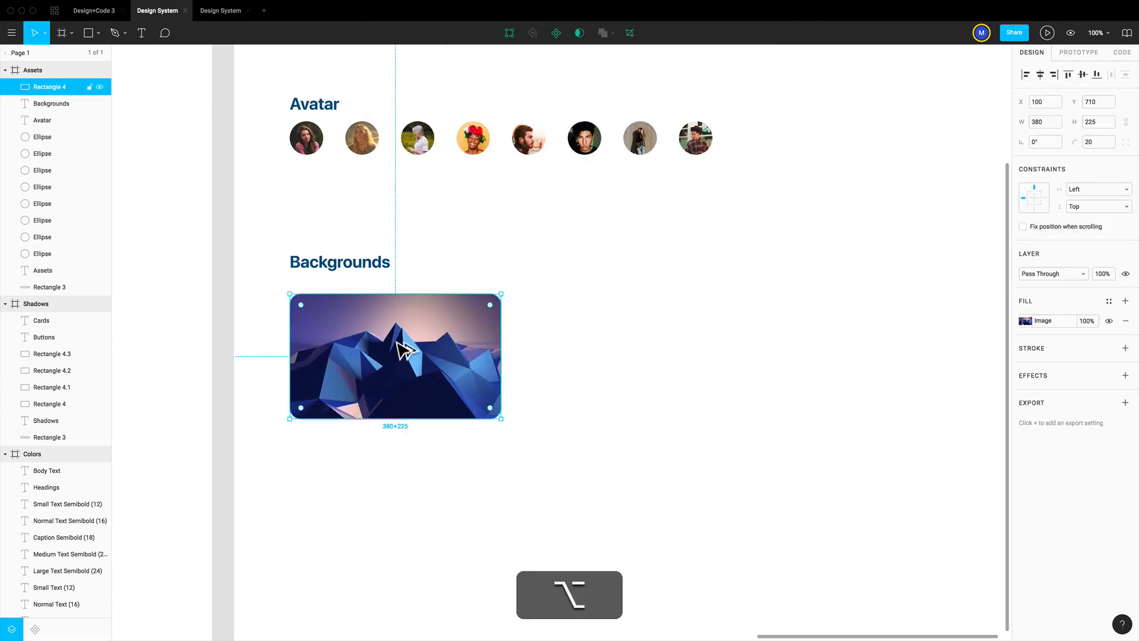
pyautogui.keyDown('alt'); pyautogui.keyDown('shift'); pyautogui.moveTo(443, 349); pyautogui.dragTo(611, 350); pyautogui.keyUp('shift'); pyautogui.keyUp('alt')
pyautogui.hotkey('ctrl', 'd')
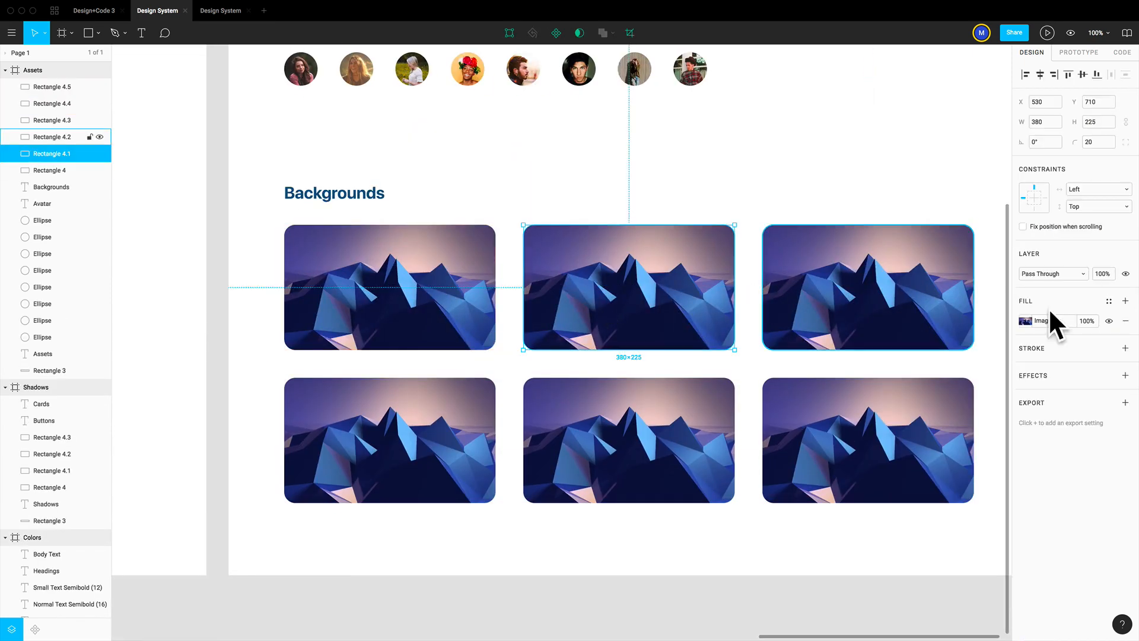
# Replace the image fills of the five duplicated rectangles with background2.jpg through background6.jpg.
pyautogui.click(1026, 321)
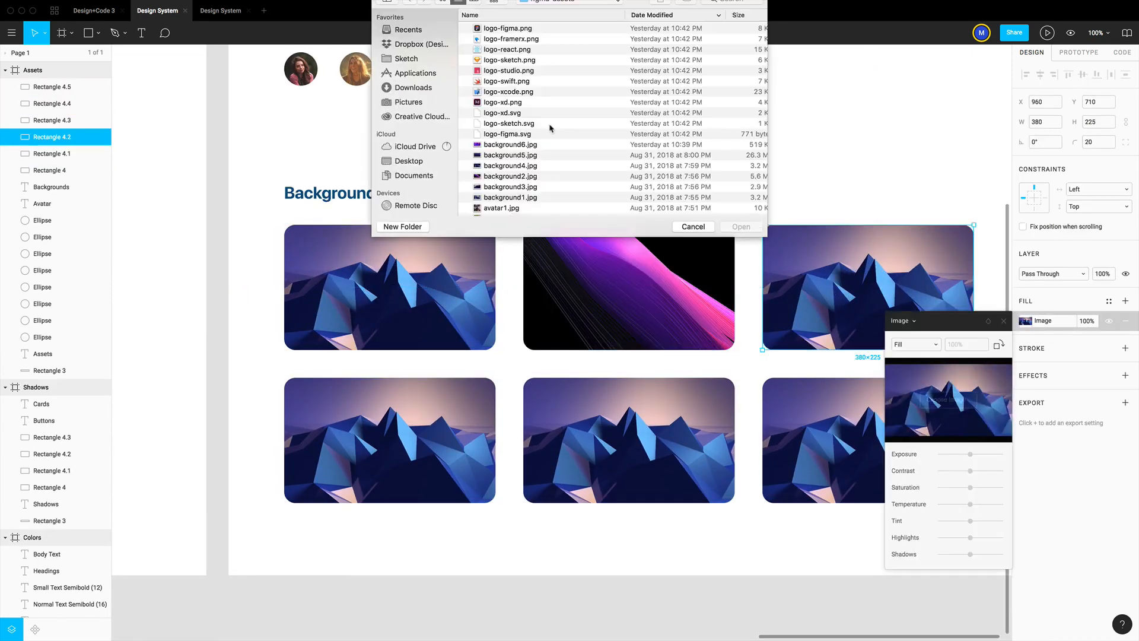
pyautogui.doubleClick(510, 187)
pyautogui.click(390, 440)
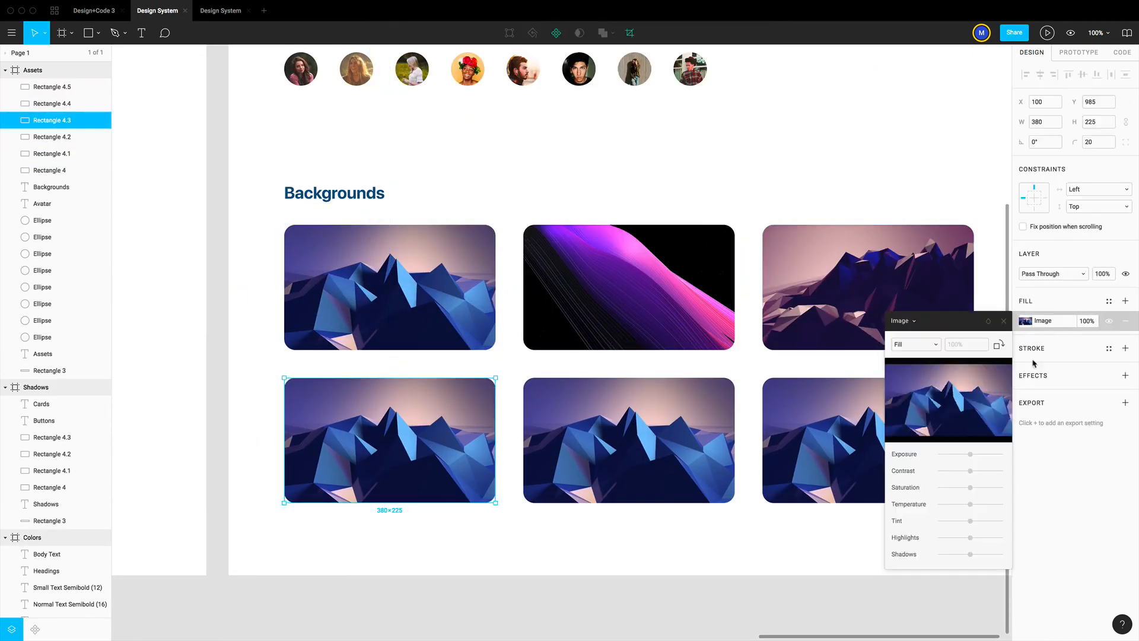
pyautogui.click(948, 400)
pyautogui.doubleClick(510, 176)
pyautogui.click(629, 440)
pyautogui.click(948, 401)
pyautogui.doubleClick(510, 144)
pyautogui.click(948, 400)
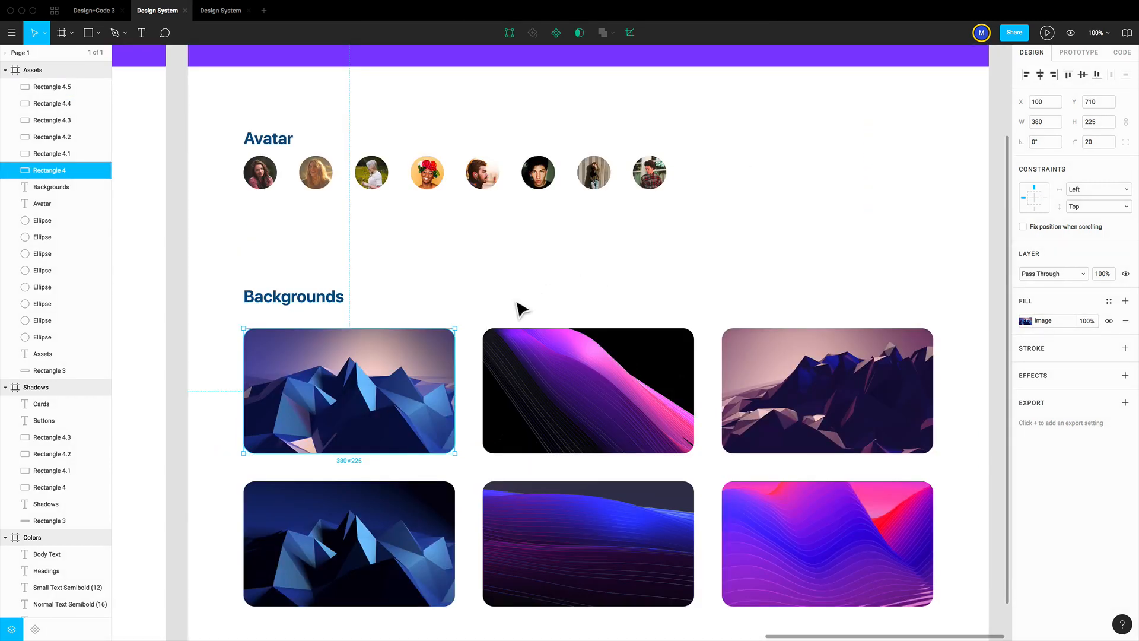
# Create a color style named "Background 1" from the first background rectangle's image fill.
pyautogui.click(534, 282)
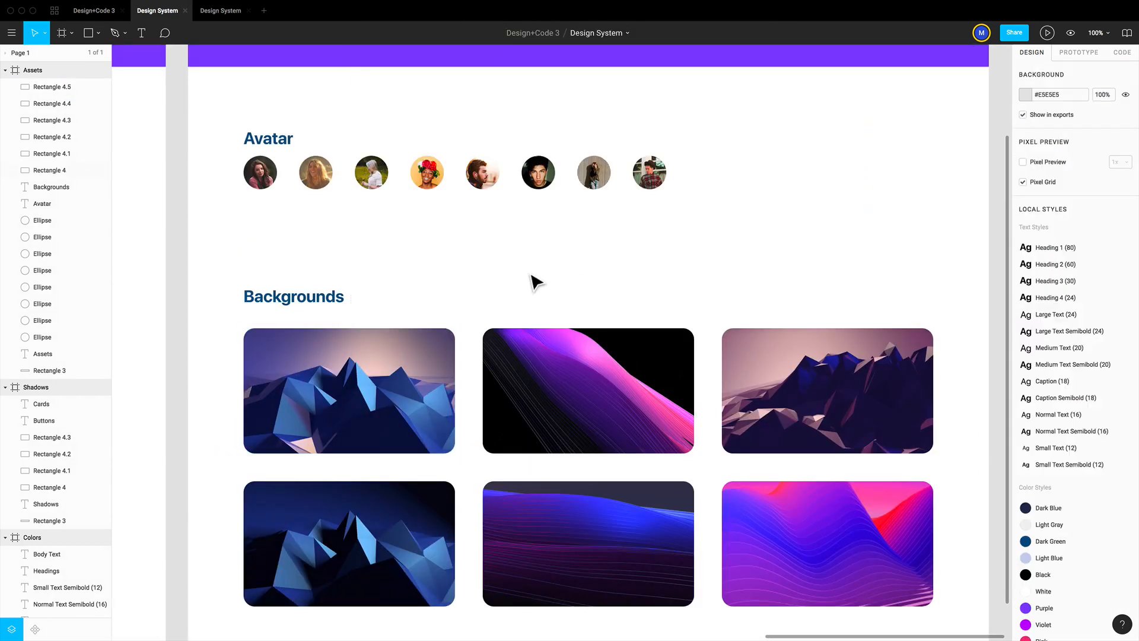
pyautogui.keyDown('super'); pyautogui.click(394, 364); pyautogui.keyUp('super')
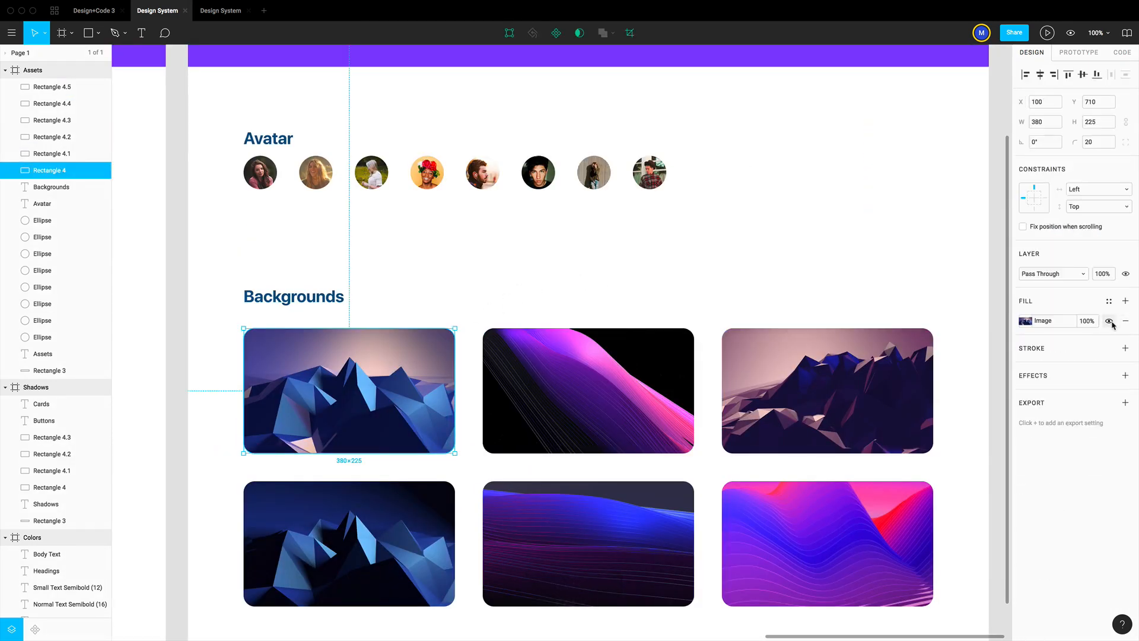
pyautogui.click(1109, 301)
pyautogui.click(1120, 326)
pyautogui.write('Background')
# Create color styles named "Background 2" through "Background 6" from the image fills of the other five background rectangles.
pyautogui.keyDown('super'); pyautogui.click(588, 416); pyautogui.keyUp('super')
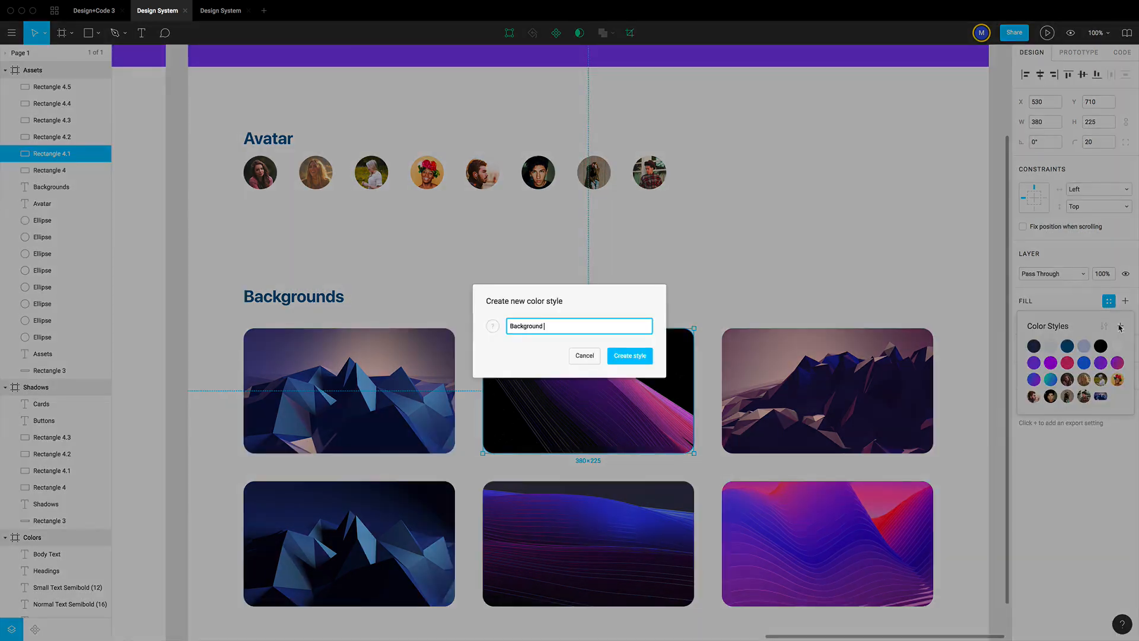
pyautogui.keyDown('super'); pyautogui.click(828, 391); pyautogui.keyUp('super')
pyautogui.keyDown('super'); pyautogui.click(349, 543); pyautogui.keyUp('super')
pyautogui.keyDown('super'); pyautogui.click(587, 543); pyautogui.keyUp('super')
pyautogui.click(1120, 326)
pyautogui.write('Background')
pyautogui.press('Return')
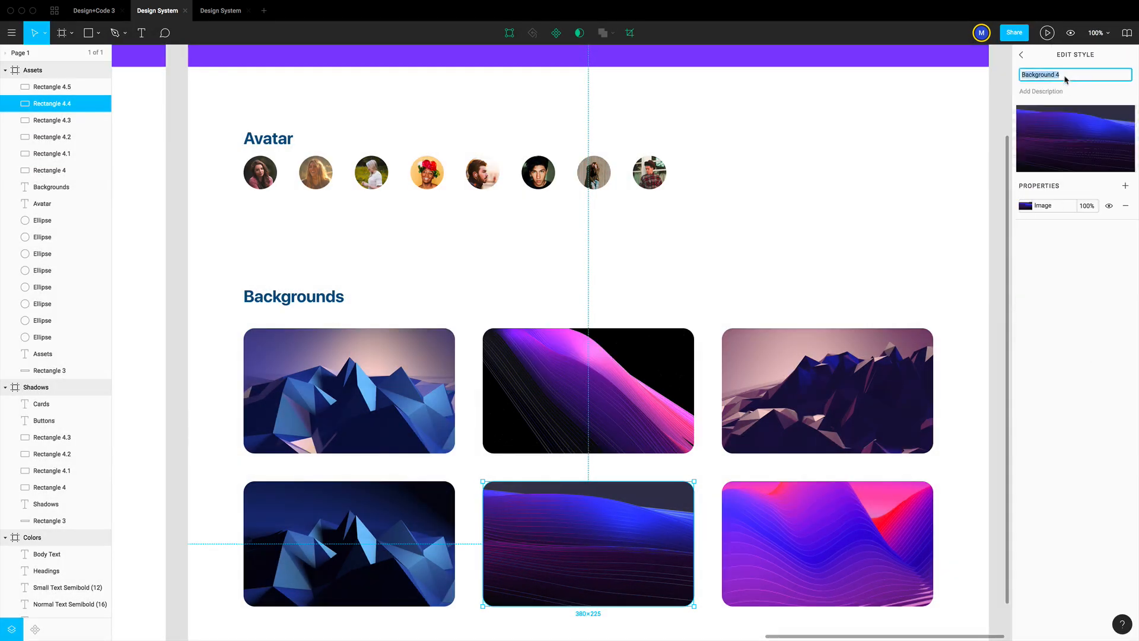
pyautogui.click(1120, 326)
pyautogui.press('Return')
pyautogui.click(599, 279)
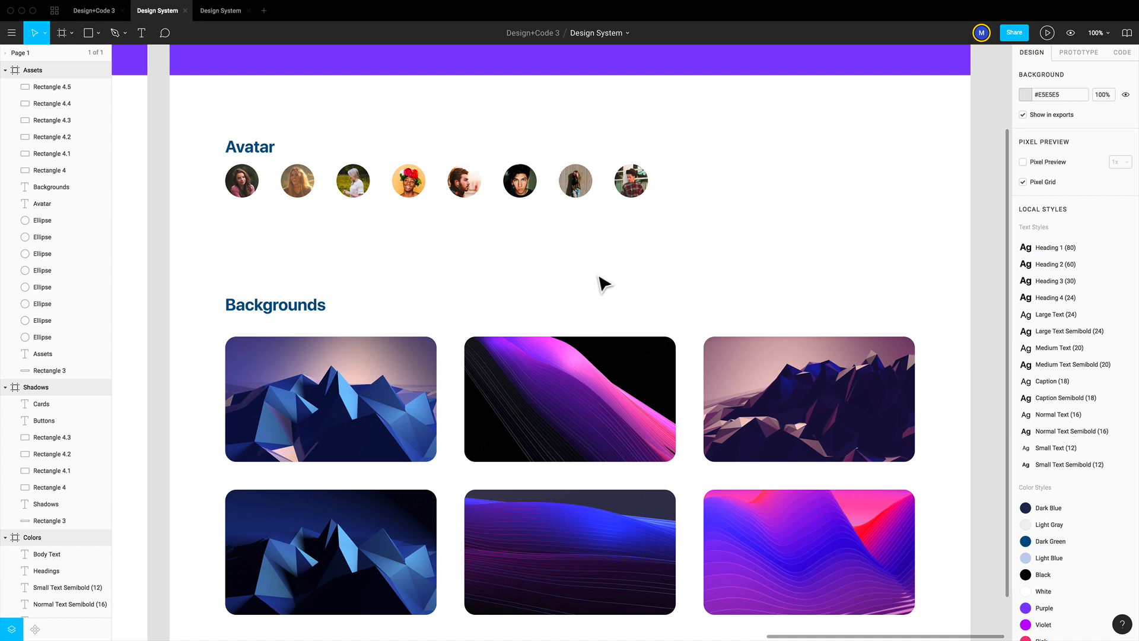
# Check the file's local styles and publish all of them as the Design System team library without a description.
pyautogui.scroll(-6, 1062, 344)
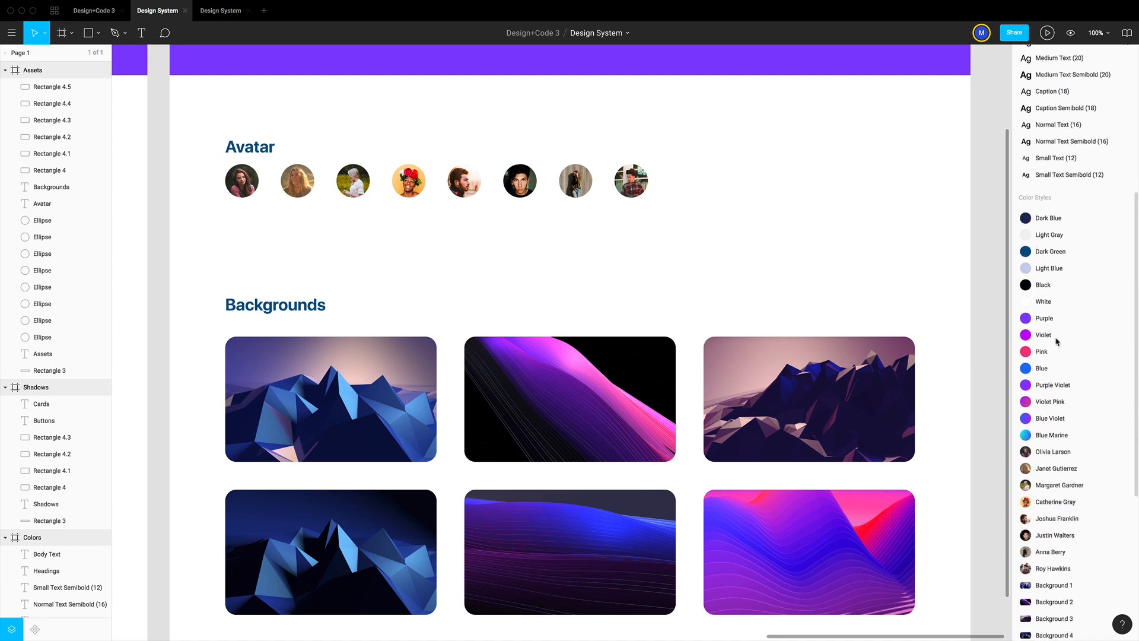
pyautogui.scroll(-4, 1067, 345)
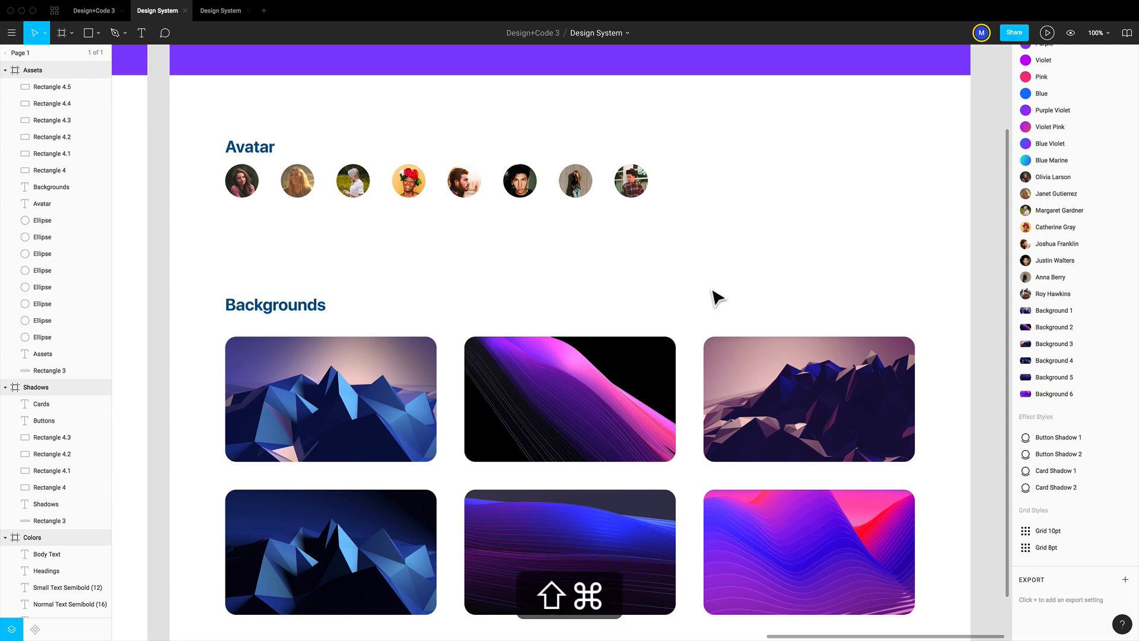
pyautogui.scroll(-1, 717, 296)
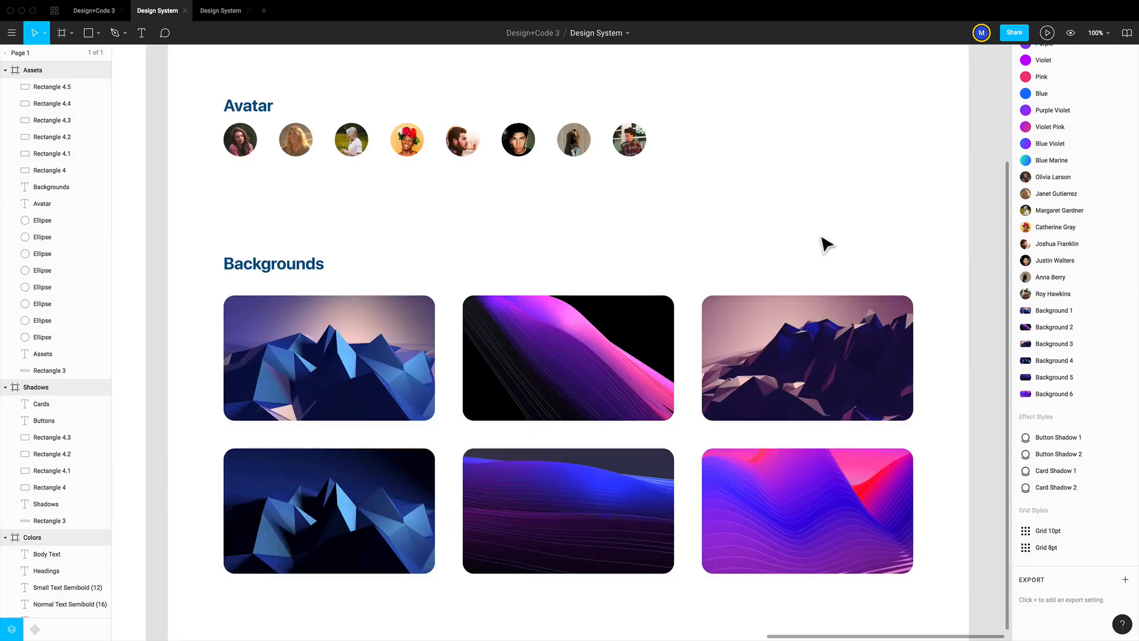
pyautogui.click(1127, 35)
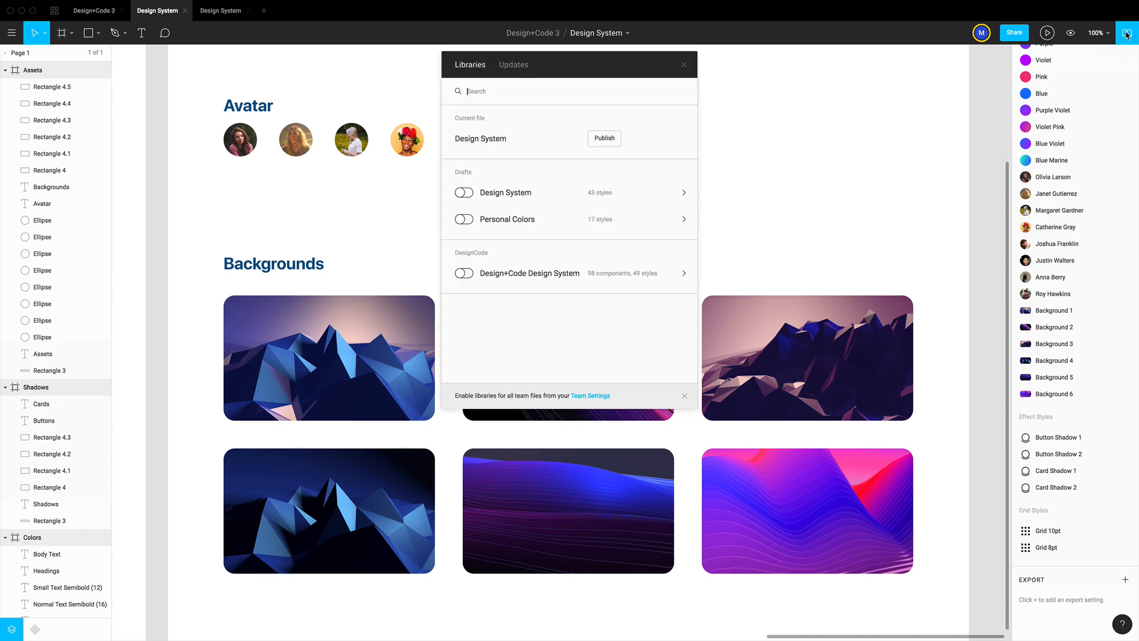
pyautogui.click(614, 144)
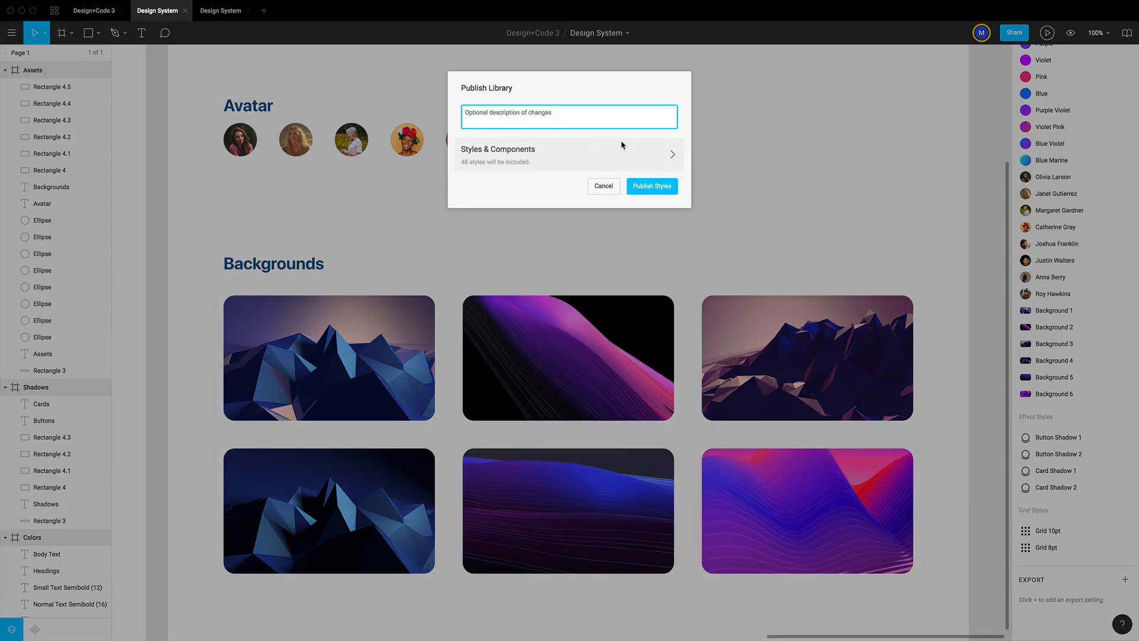
pyautogui.click(545, 182)
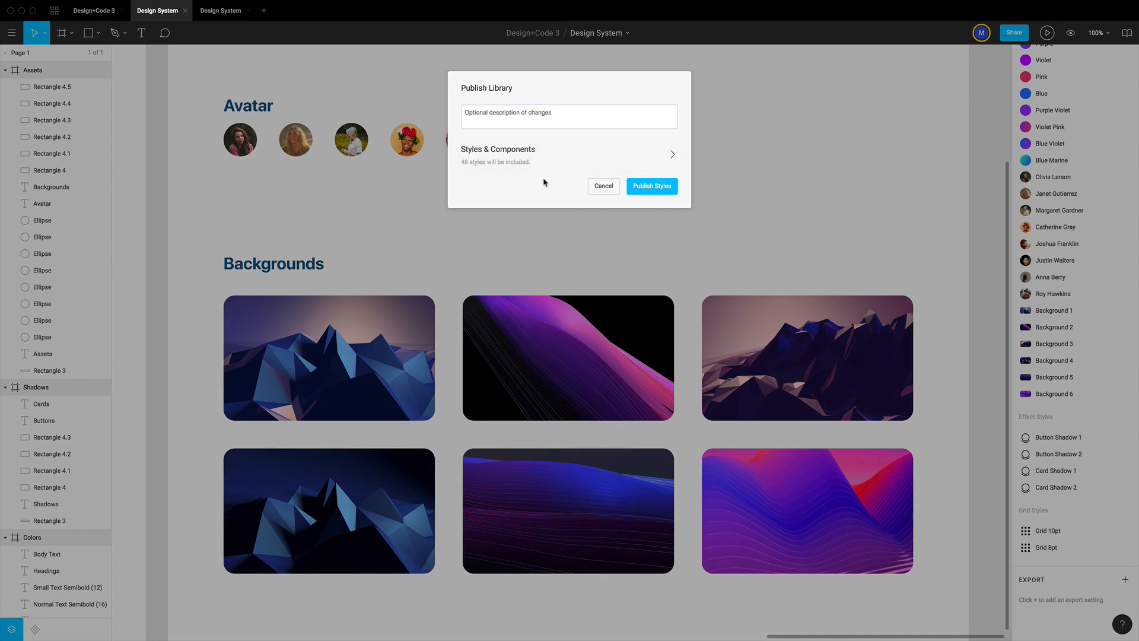
pyautogui.click(652, 185)
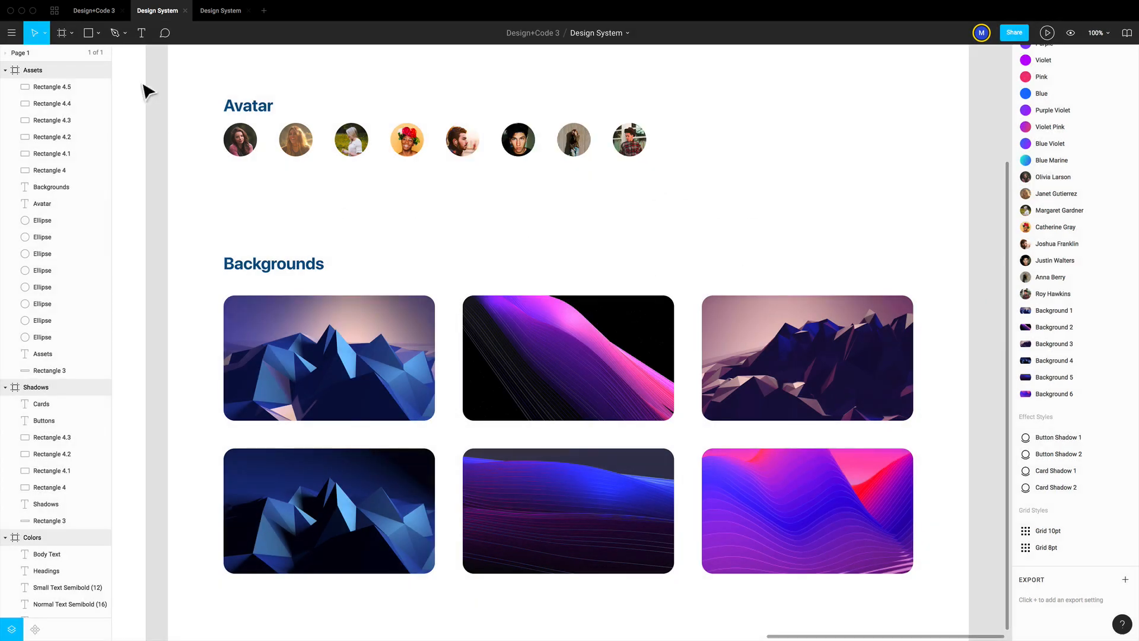
# Switch to the Design+Code 3 file and enable My Design Team's Design System library there.
pyautogui.click(93, 11)
pyautogui.press('Escape')
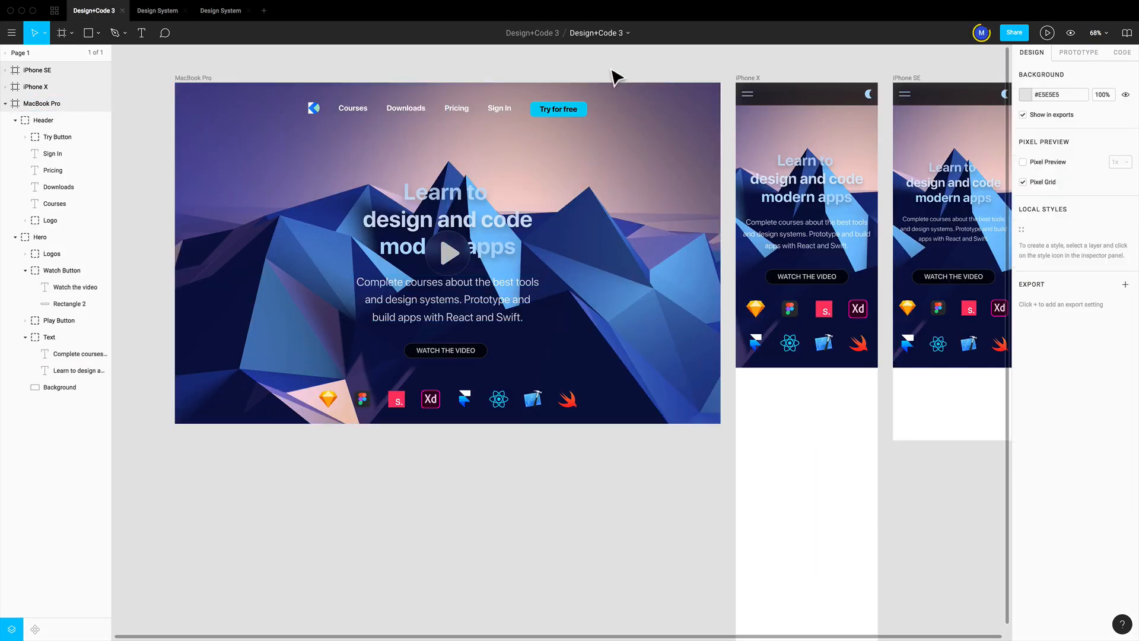
pyautogui.click(1127, 33)
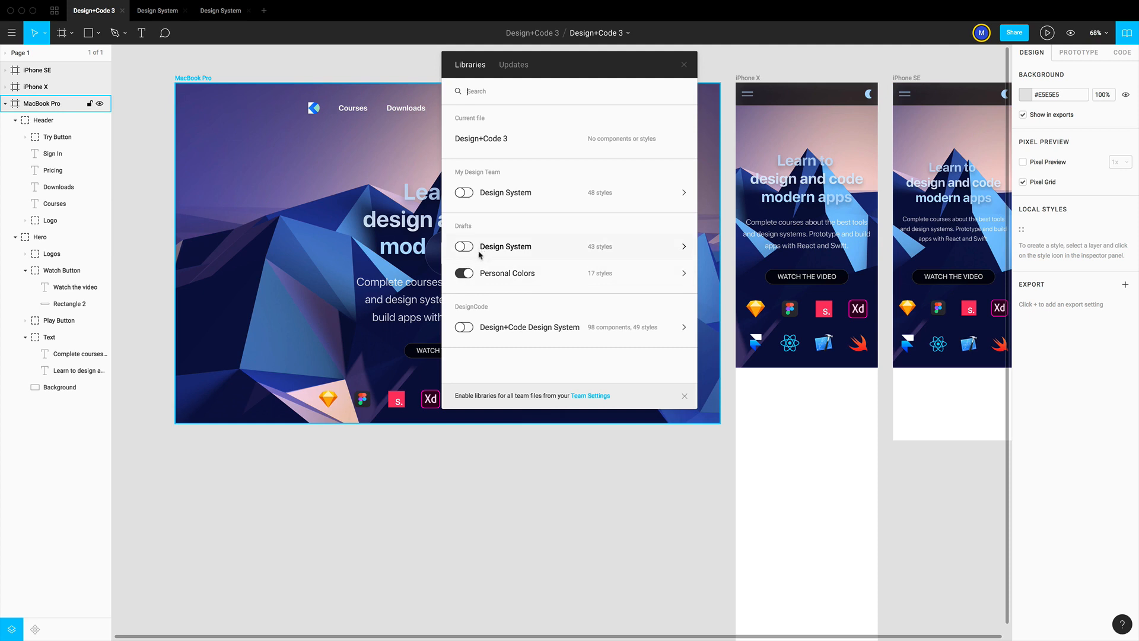
pyautogui.click(464, 193)
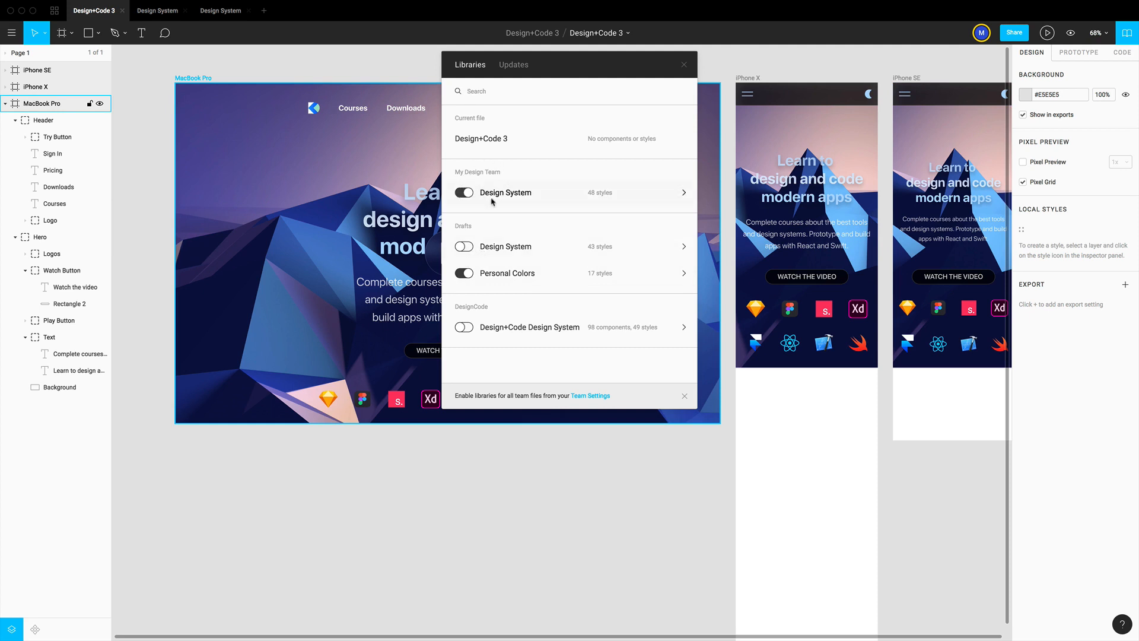
# Examine the styles contained in the enabled Design System library and return to the Design System file.
pyautogui.click(518, 197)
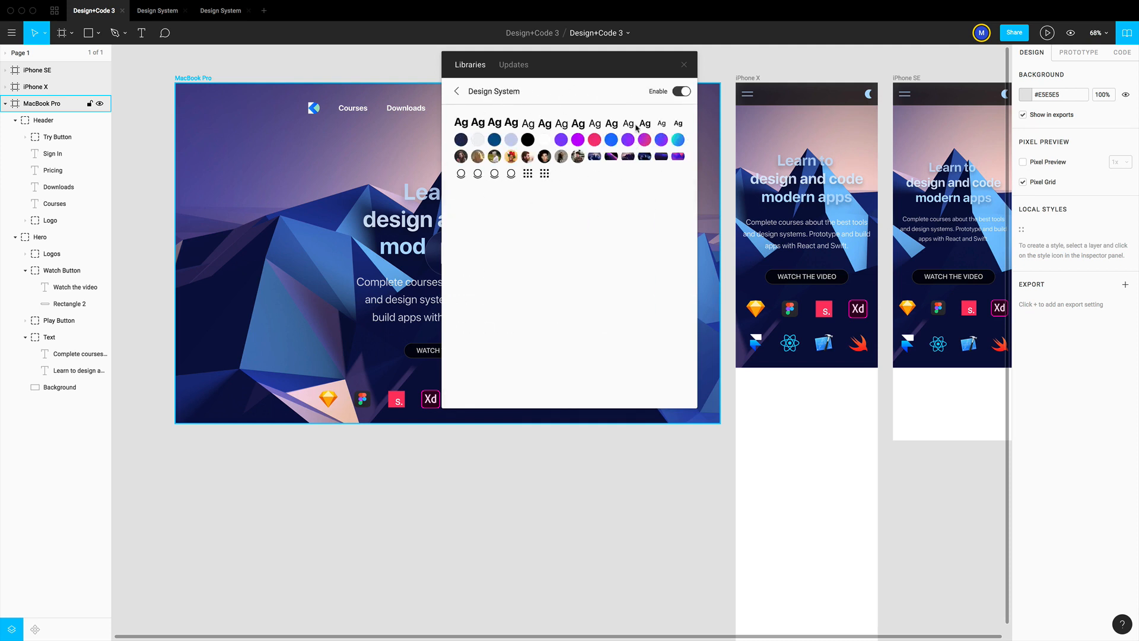
pyautogui.click(148, 195)
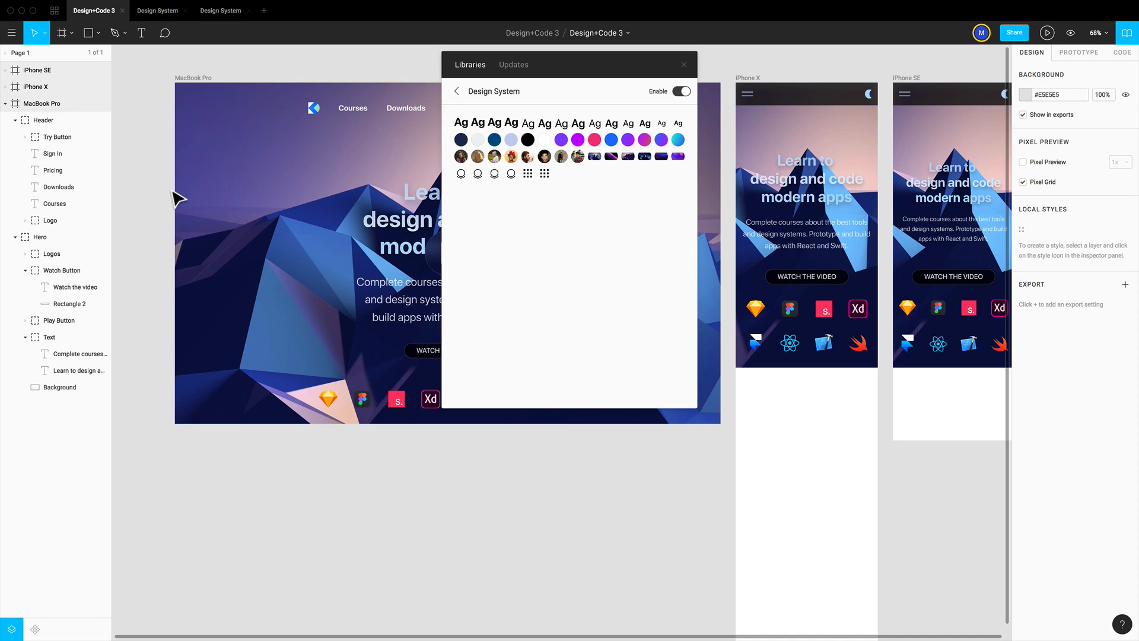
pyautogui.press('super+shift+bracketright')
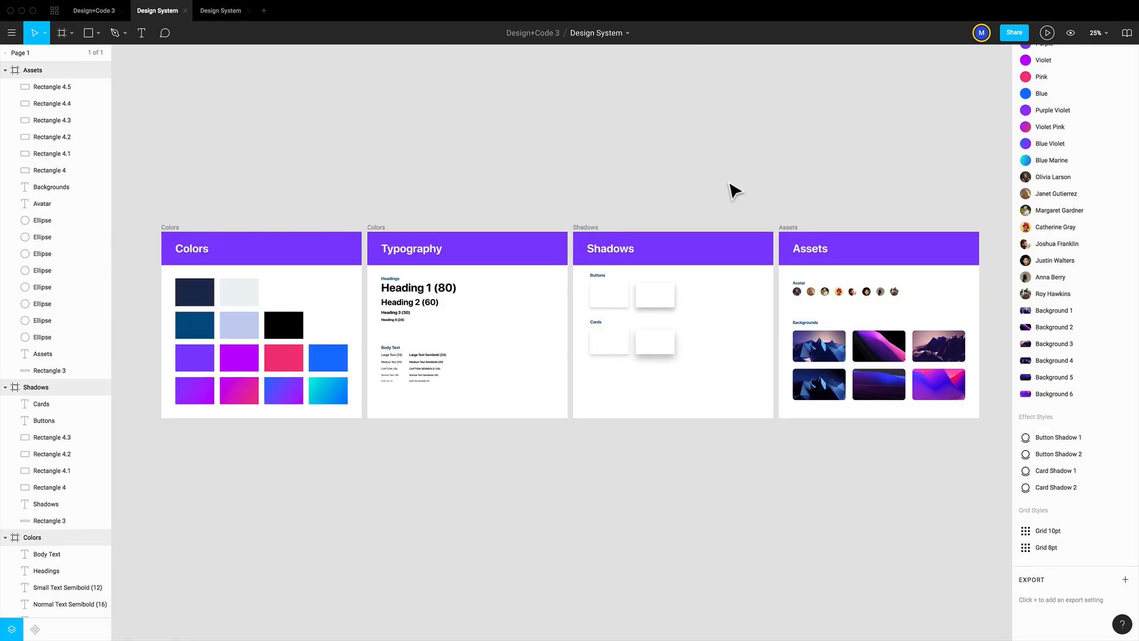